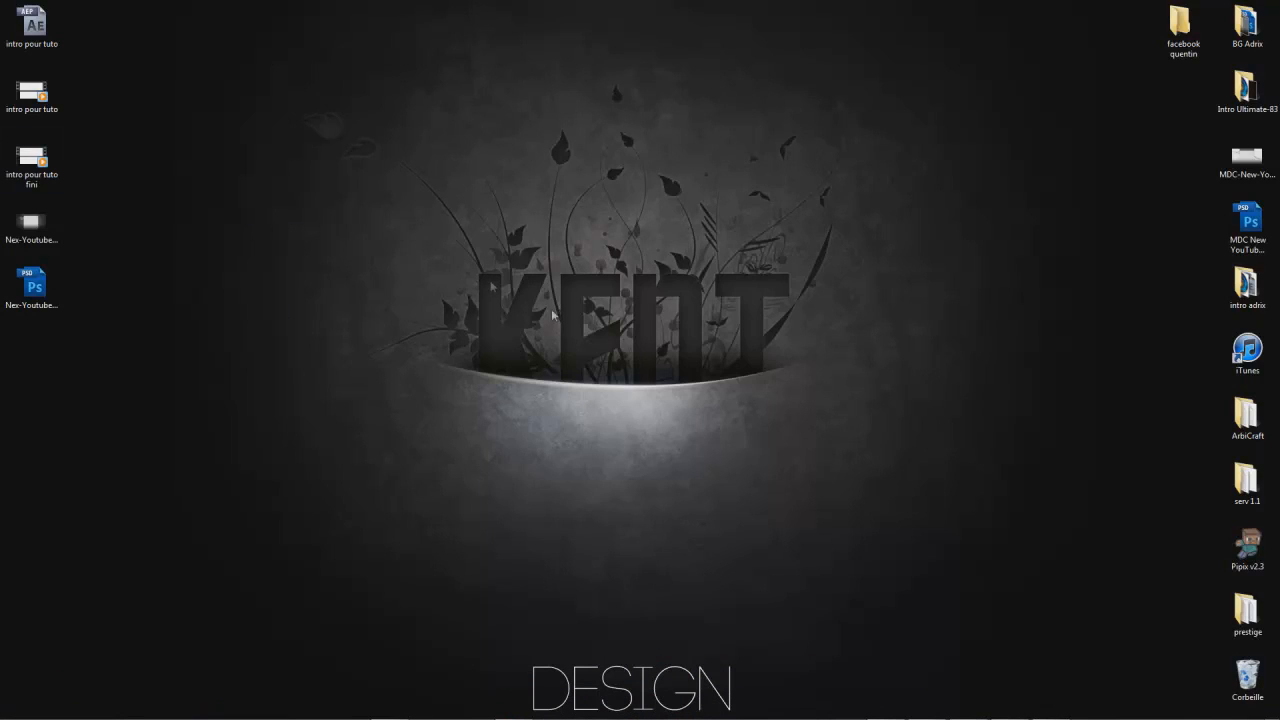
- Play the "intro pour tuto fini" video from the desktop, pause it near the end and close the player
{"action": "double_click", "coordinate": [55, 178]}
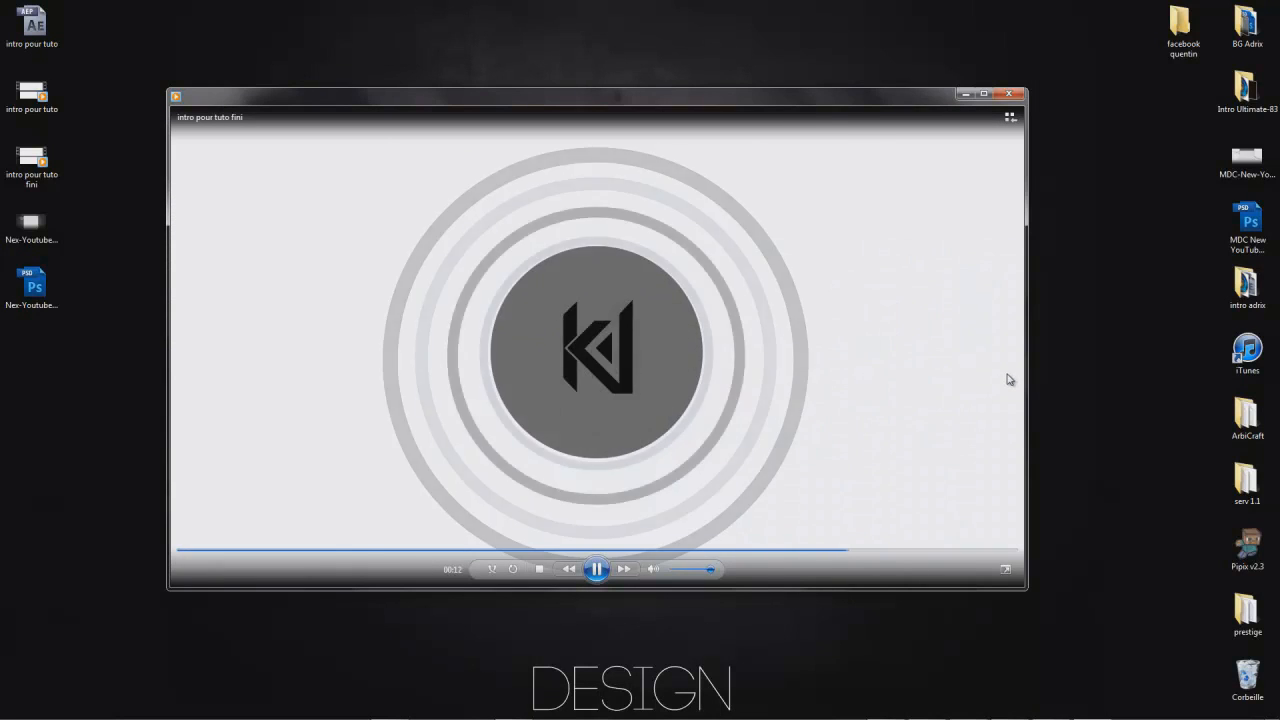
{"action": "left_click", "coordinate": [597, 576]}
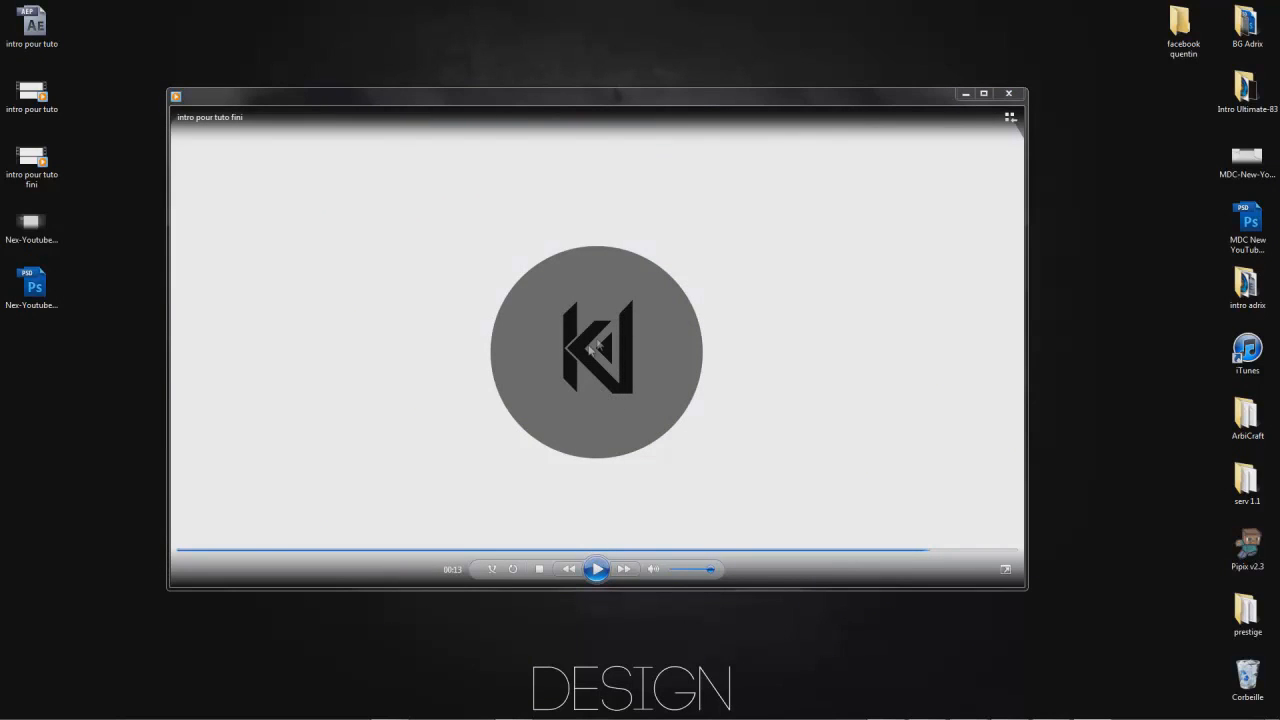
{"action": "left_click", "coordinate": [1008, 93]}
- Switch to After Effects and create a new 1280 x 720 composition with a duration of 15 seconds
{"action": "mouse_move", "coordinate": [420, 715]}
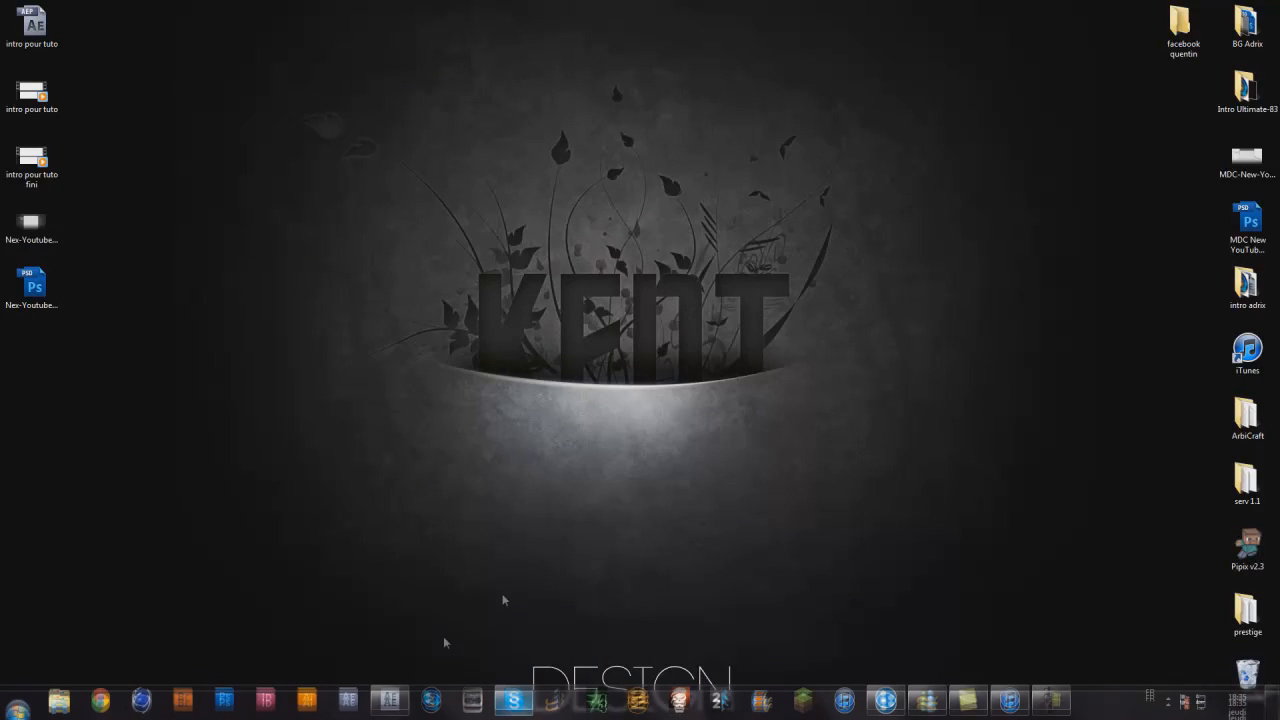
{"action": "left_click", "coordinate": [385, 680]}
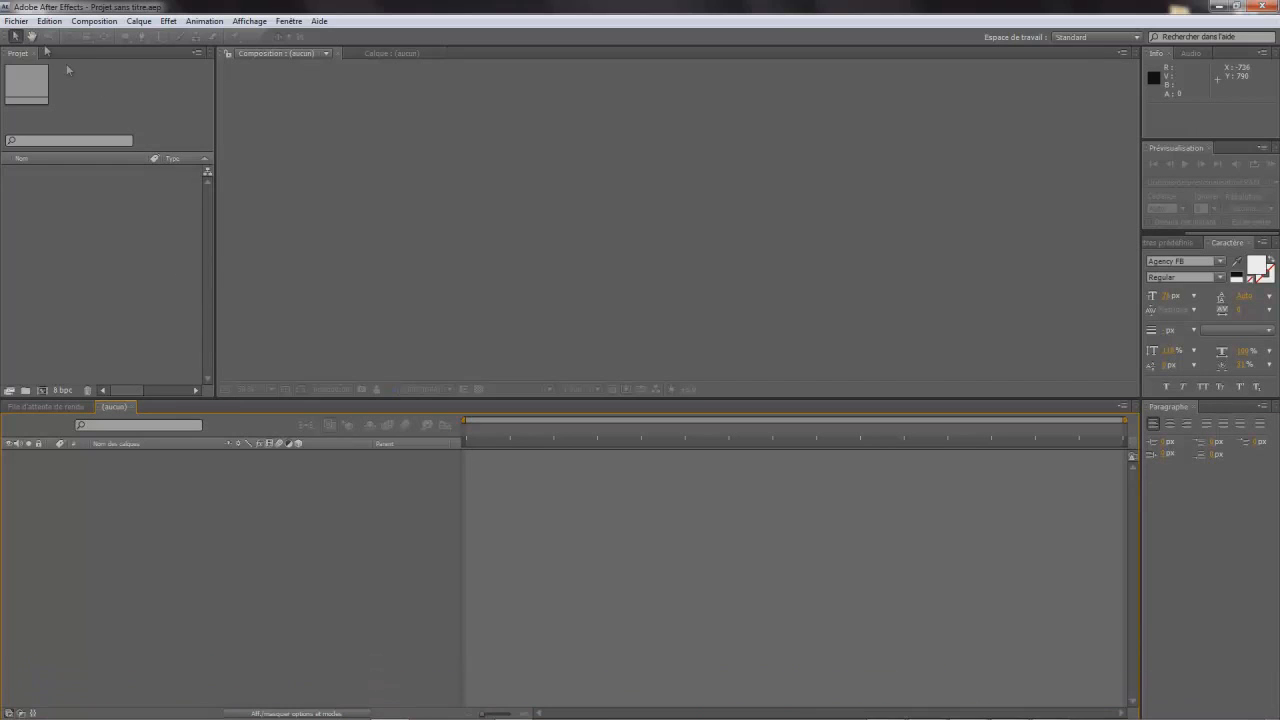
{"action": "left_click", "coordinate": [94, 21]}
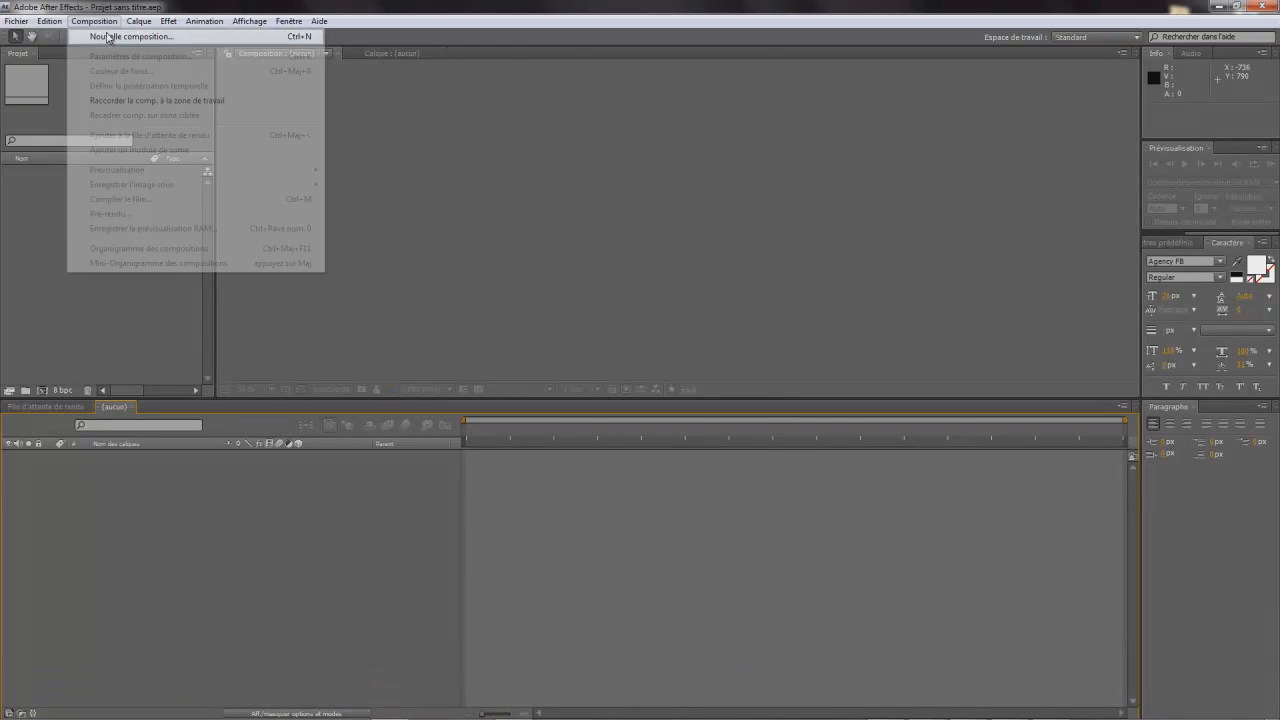
{"action": "left_click", "coordinate": [105, 36]}
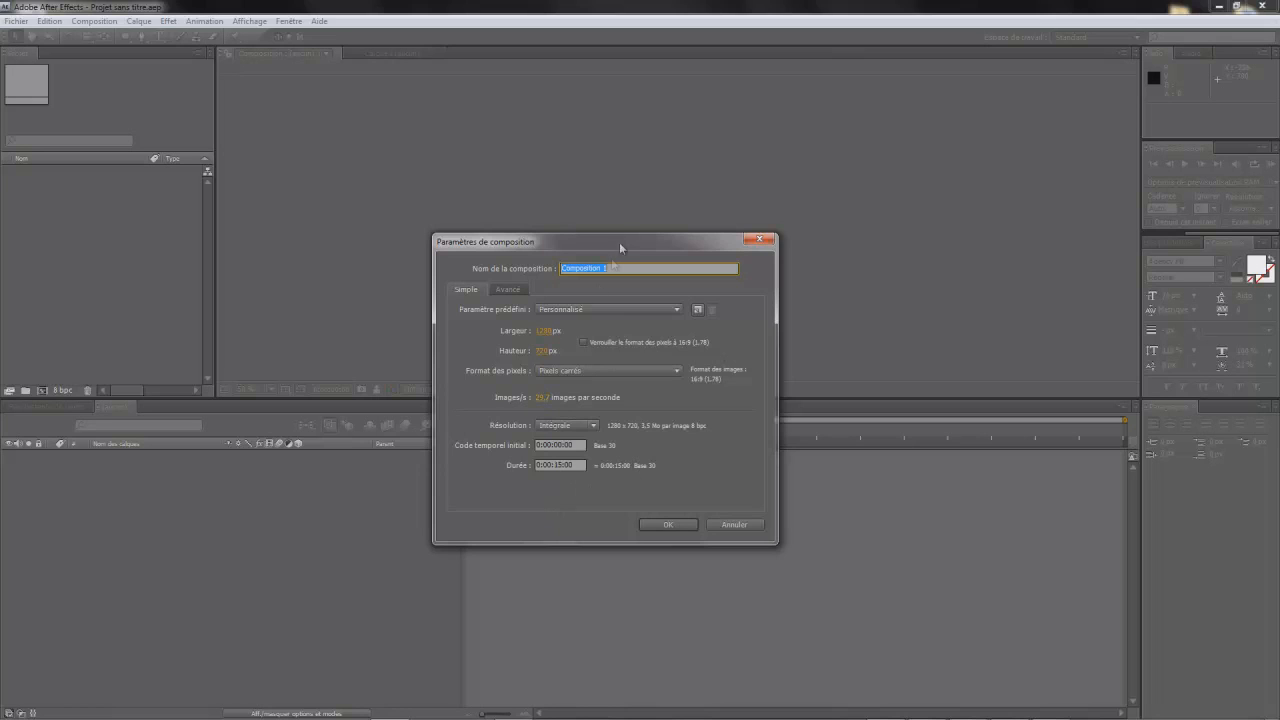
{"action": "left_click_drag", "start_coordinate": [625, 247], "coordinate": [621, 204]}
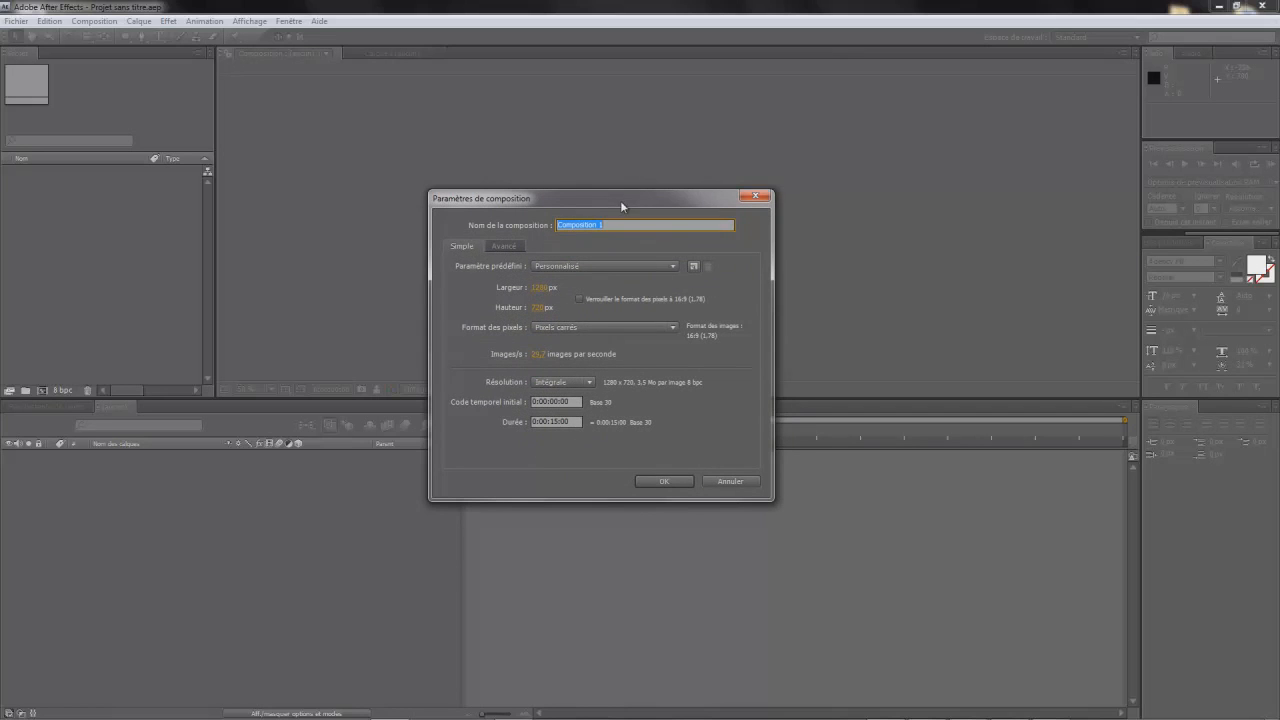
{"action": "left_click", "coordinate": [666, 482]}
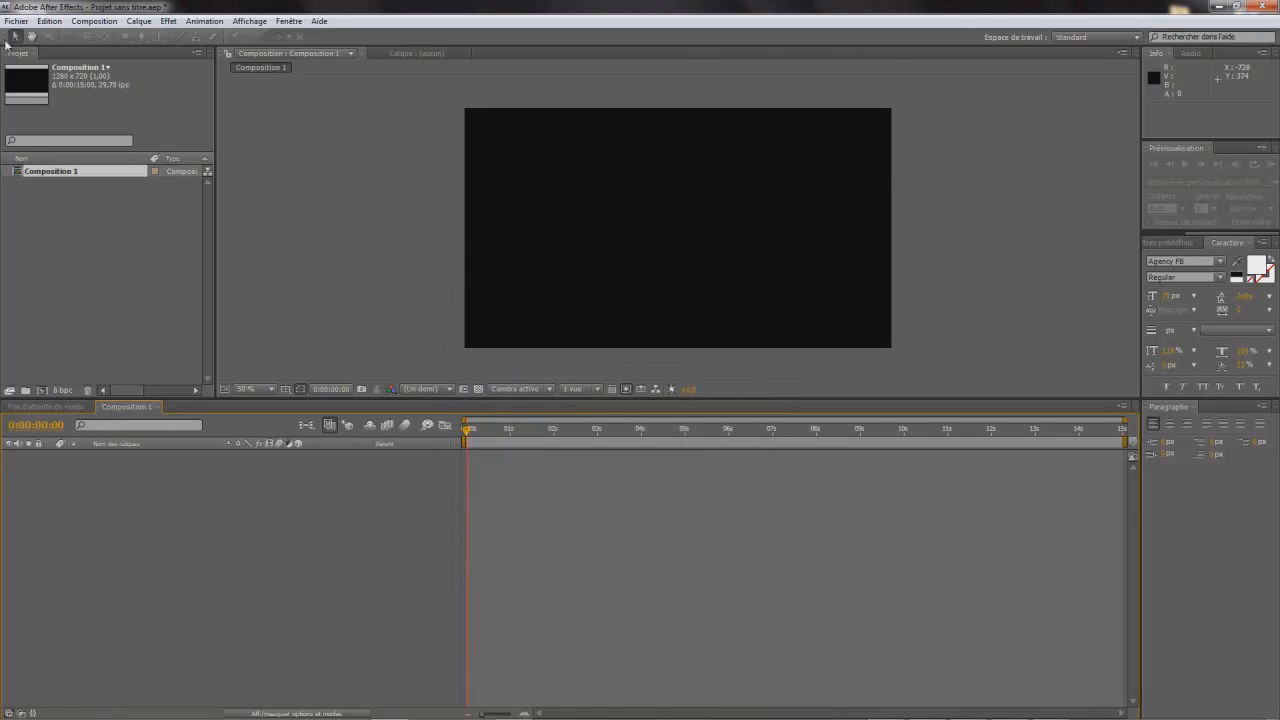
- Create a white solid layer of 1280 x 720 px as the background and lock it
{"action": "left_click", "coordinate": [139, 21]}
{"action": "mouse_move", "coordinate": [358, 38]}
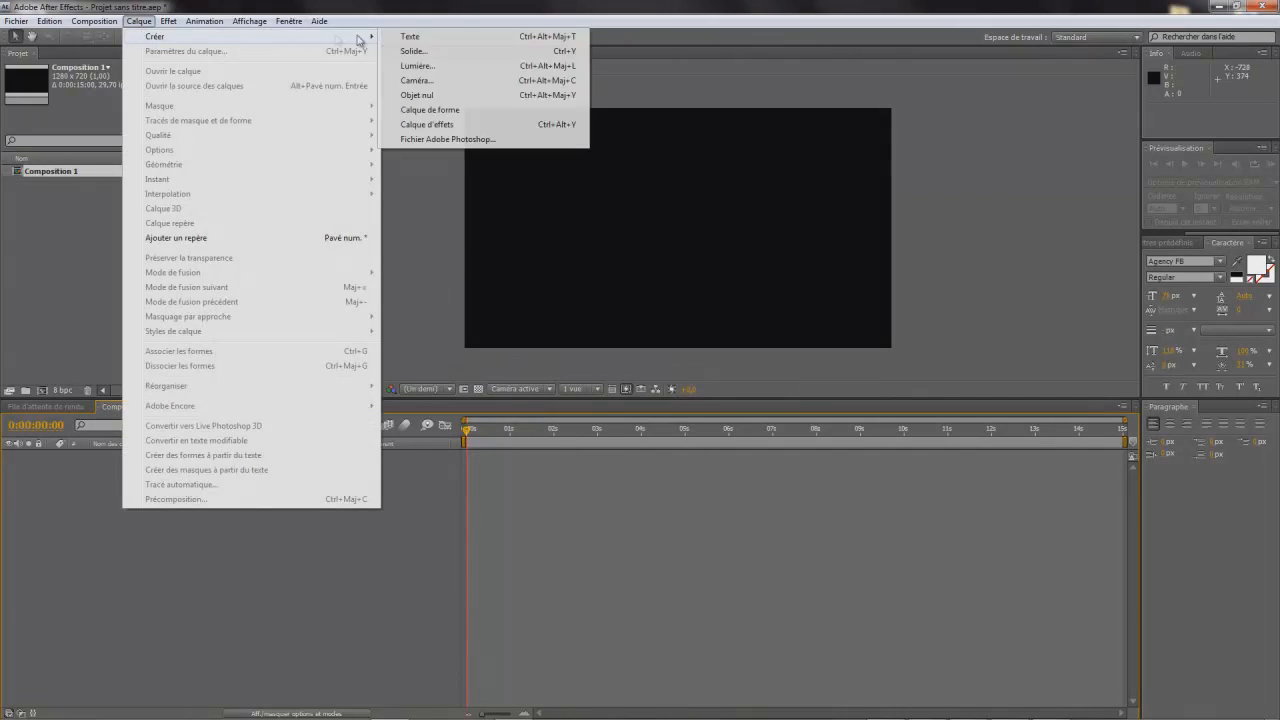
{"action": "left_click", "coordinate": [428, 51]}
{"action": "left_click", "coordinate": [328, 429]}
{"action": "left_click_drag", "start_coordinate": [440, 455], "coordinate": [378, 448]}
{"action": "left_click", "coordinate": [676, 462]}
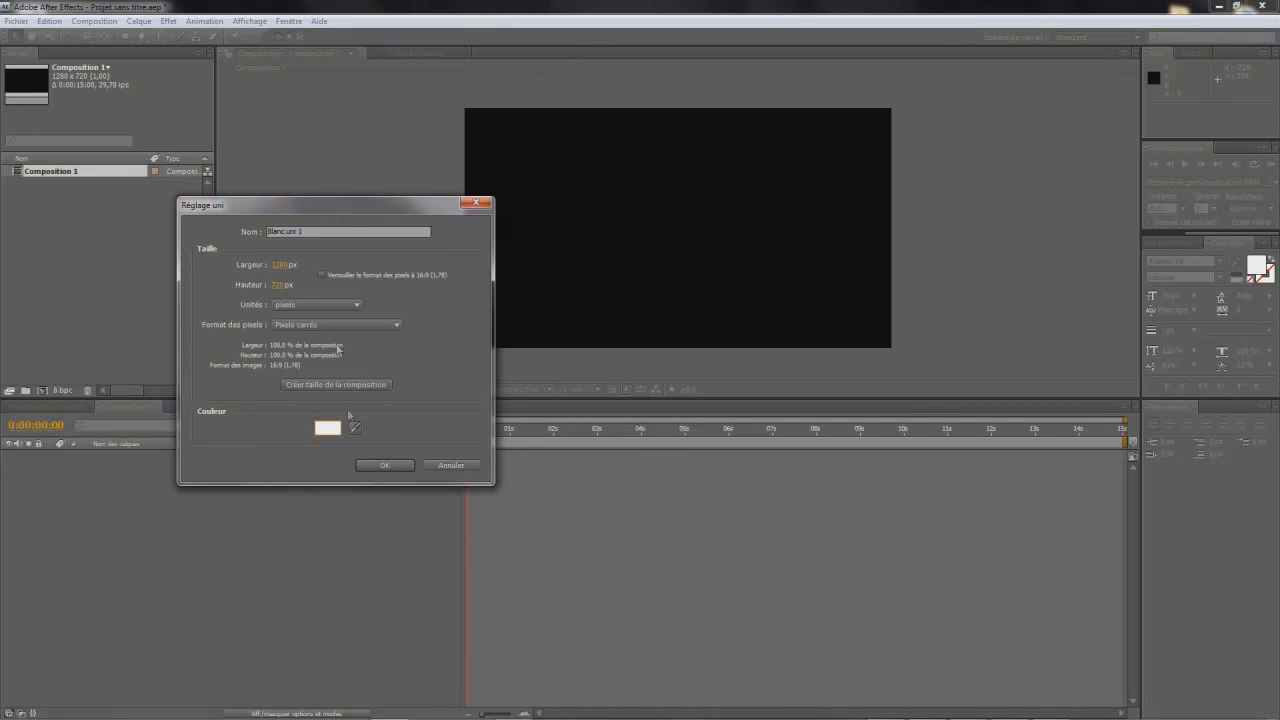
{"action": "left_click", "coordinate": [385, 466]}
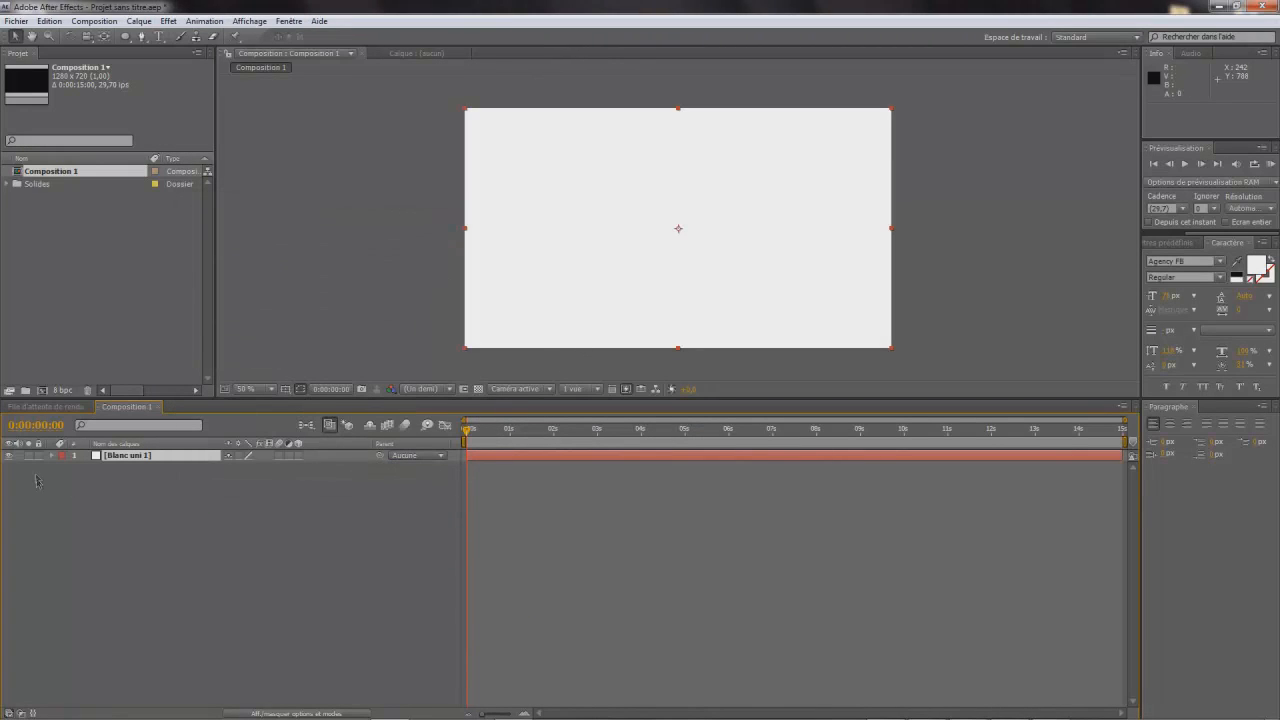
{"action": "left_click", "coordinate": [38, 456]}
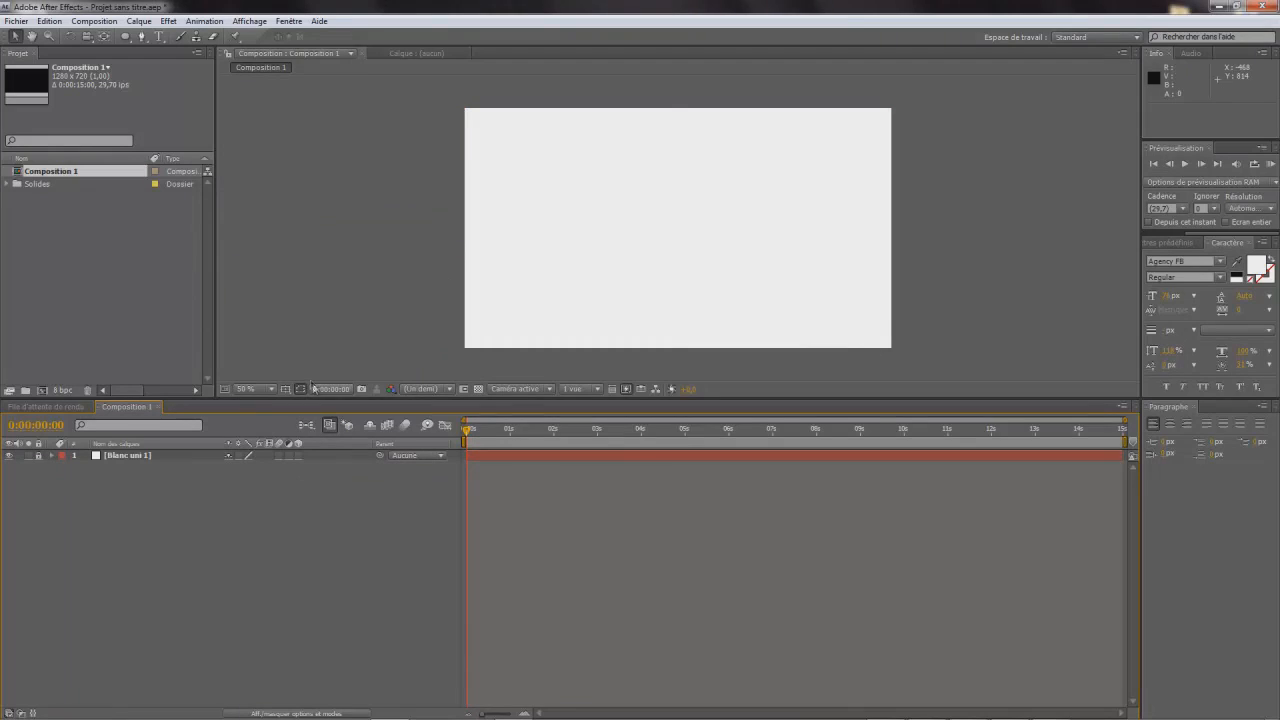
{"action": "left_click", "coordinate": [138, 21]}
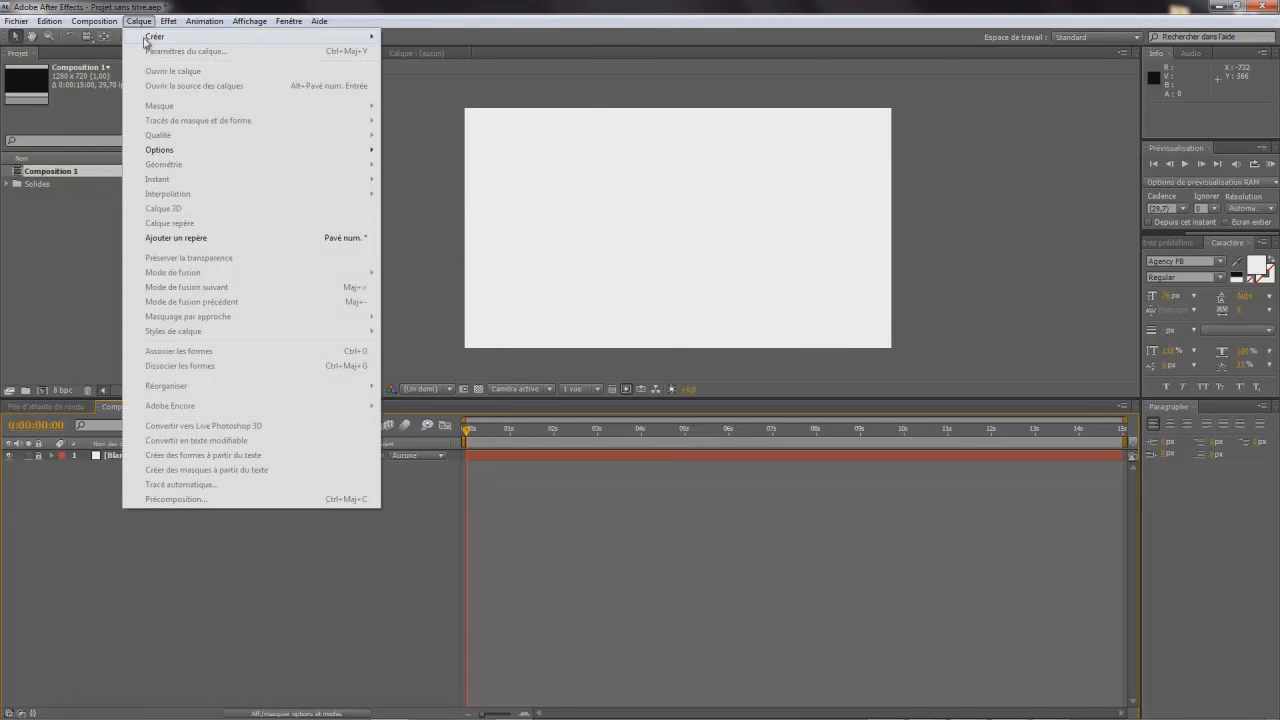
{"action": "mouse_move", "coordinate": [155, 37]}
{"action": "left_click", "coordinate": [91, 248]}
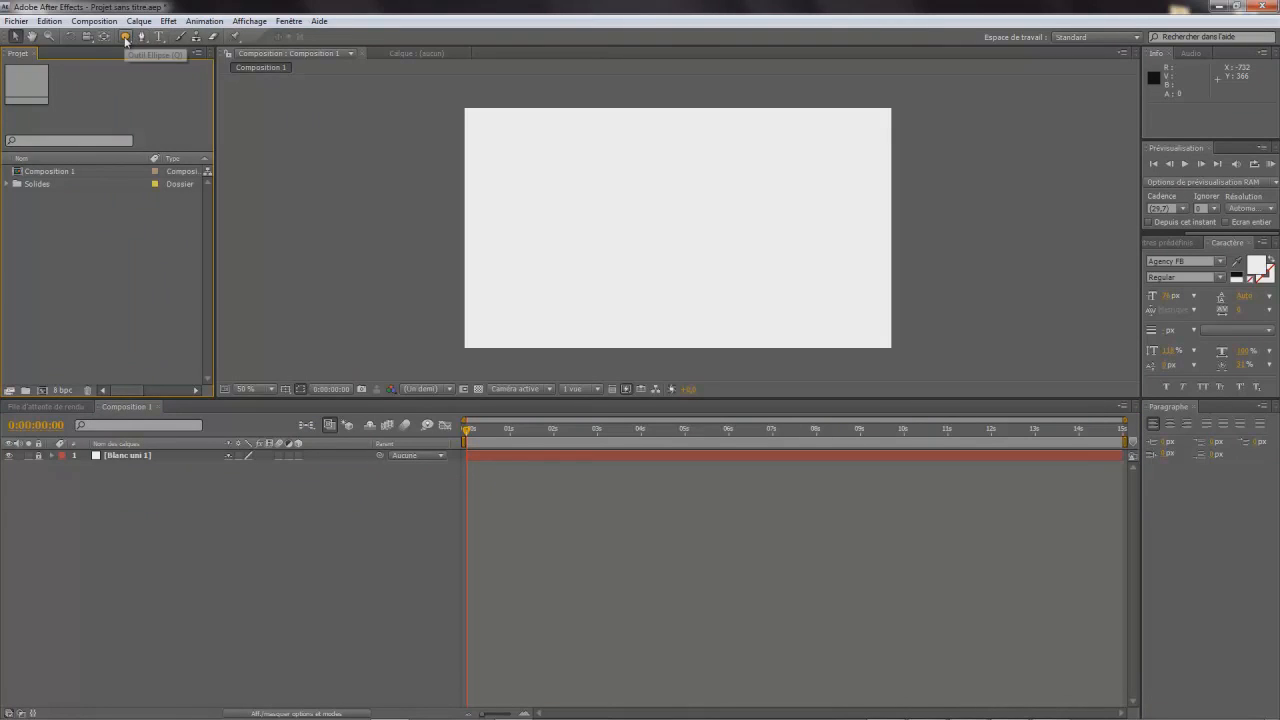
- Draw a circle about 390 px wide near the middle of the frame with a grey fill and grey stroke
{"action": "left_click", "coordinate": [125, 37]}
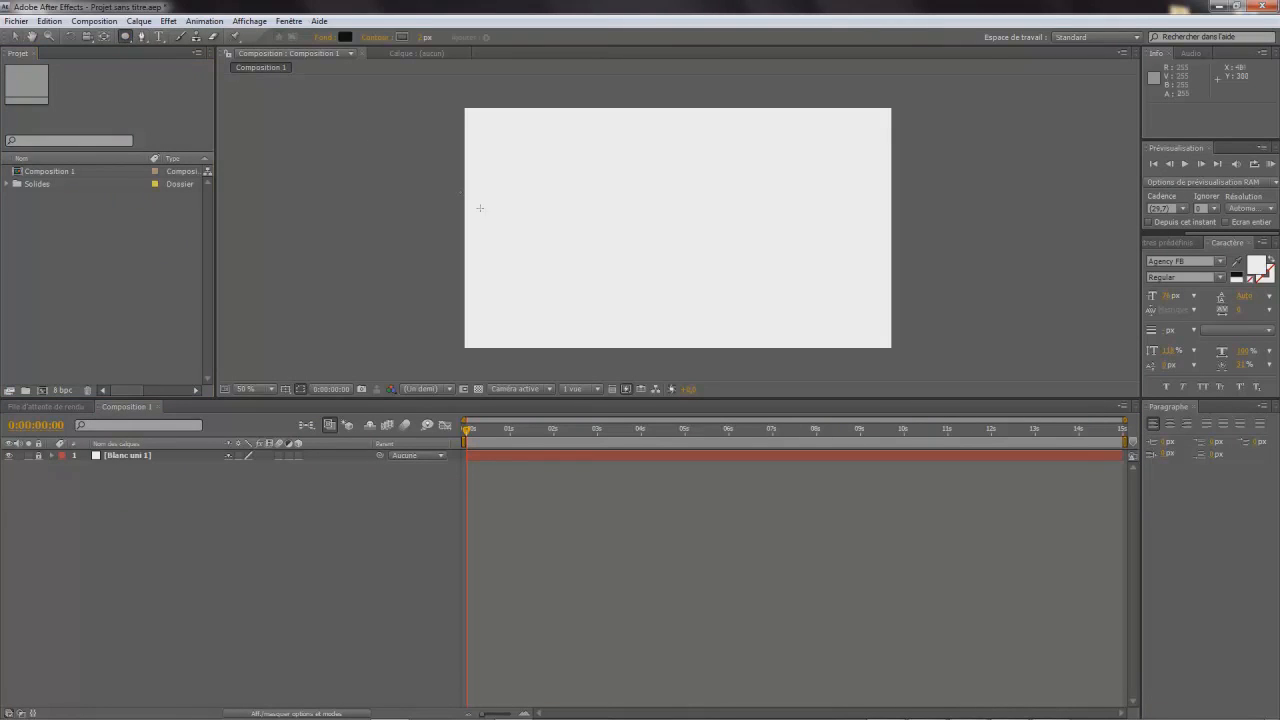
{"action": "left_click", "coordinate": [401, 37]}
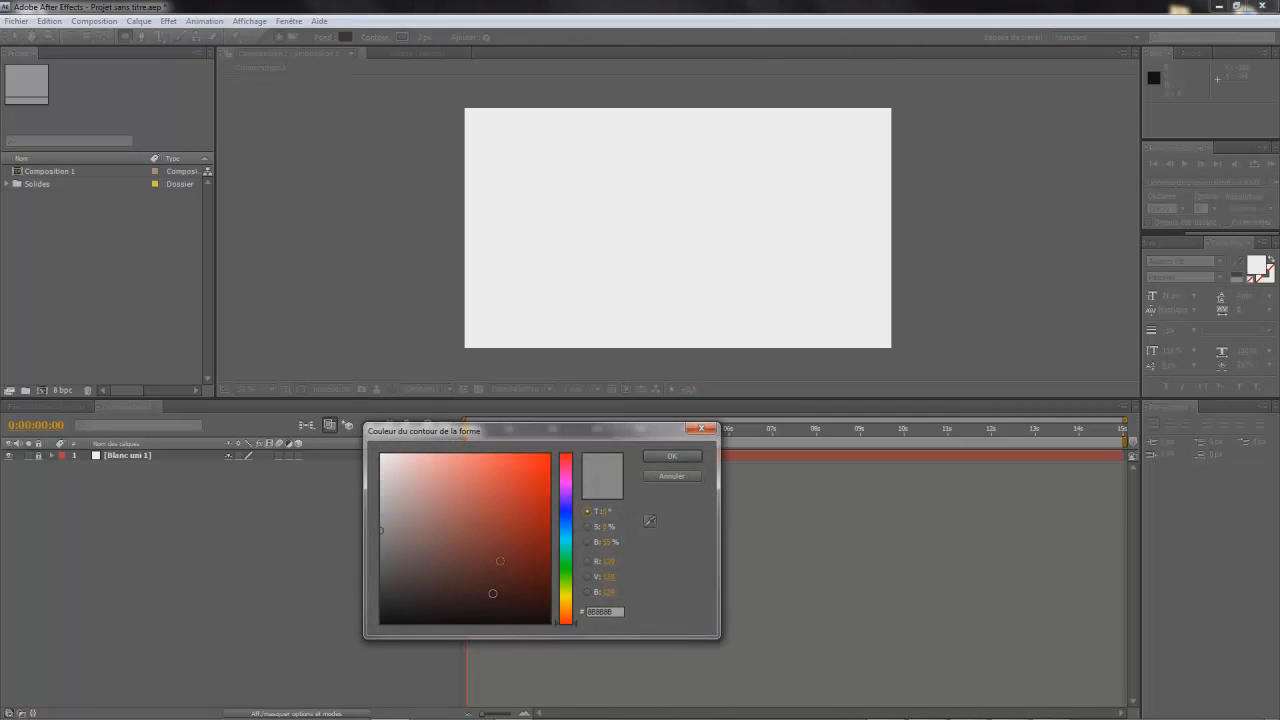
{"action": "mouse_move", "coordinate": [396, 513]}
{"action": "left_mouse_down"}
{"action": "mouse_move", "coordinate": [385, 540]}
{"action": "mouse_move", "coordinate": [393, 490]}
{"action": "mouse_move", "coordinate": [305, 575]}
{"action": "mouse_move", "coordinate": [253, 518]}
{"action": "mouse_move", "coordinate": [240, 536]}
{"action": "left_mouse_up"}
{"action": "left_click", "coordinate": [670, 456]}
{"action": "left_click", "coordinate": [346, 37]}
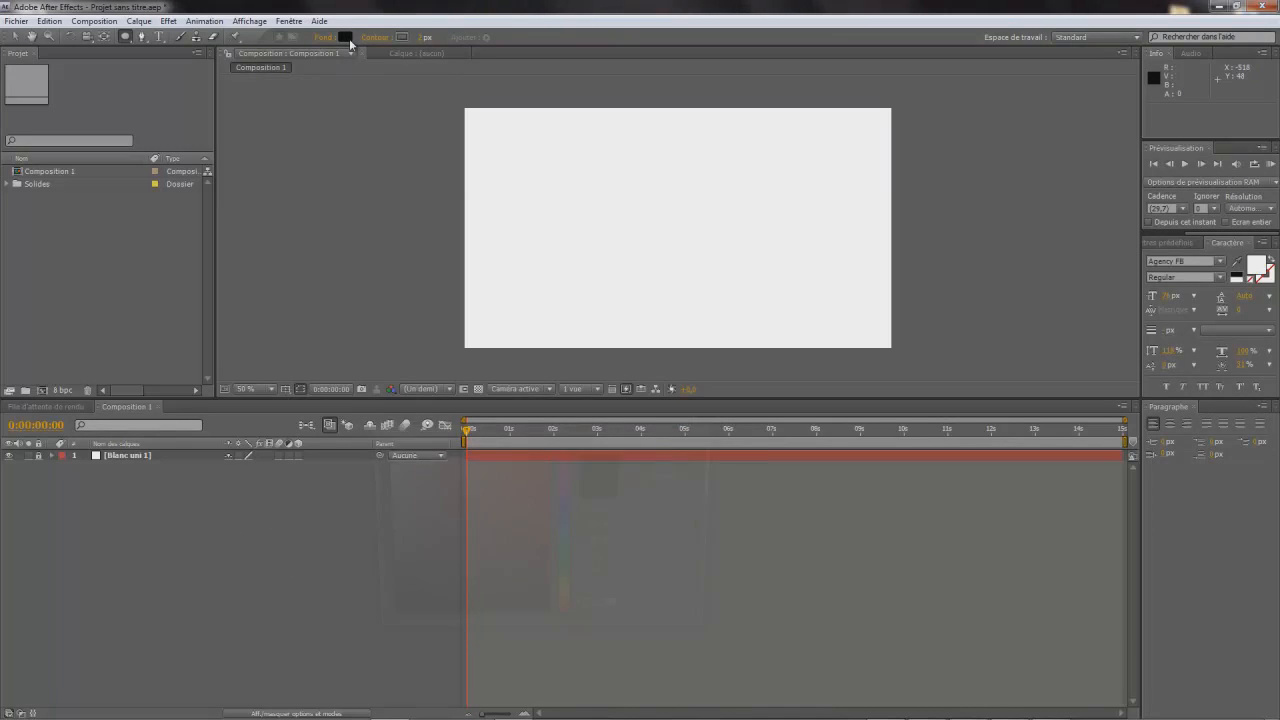
{"action": "mouse_move", "coordinate": [456, 547]}
{"action": "left_mouse_down"}
{"action": "mouse_move", "coordinate": [243, 550]}
{"action": "mouse_move", "coordinate": [226, 538]}
{"action": "mouse_move", "coordinate": [222, 549]}
{"action": "left_mouse_up"}
{"action": "left_click", "coordinate": [672, 456]}
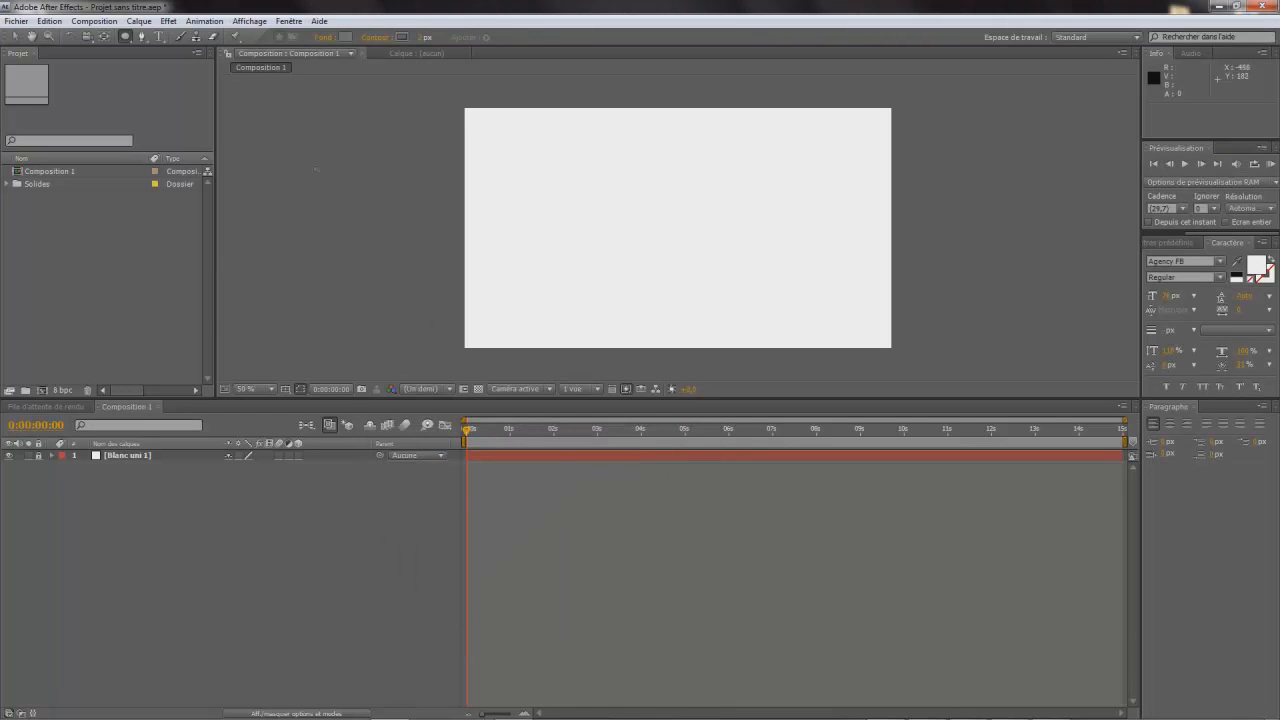
{"action": "mouse_move", "coordinate": [593, 154]}
{"action": "left_mouse_down"}
{"action": "mouse_move", "coordinate": [722, 259]}
{"action": "mouse_move", "coordinate": [762, 318]}
{"action": "mouse_move", "coordinate": [722, 262]}
{"action": "left_mouse_up"}
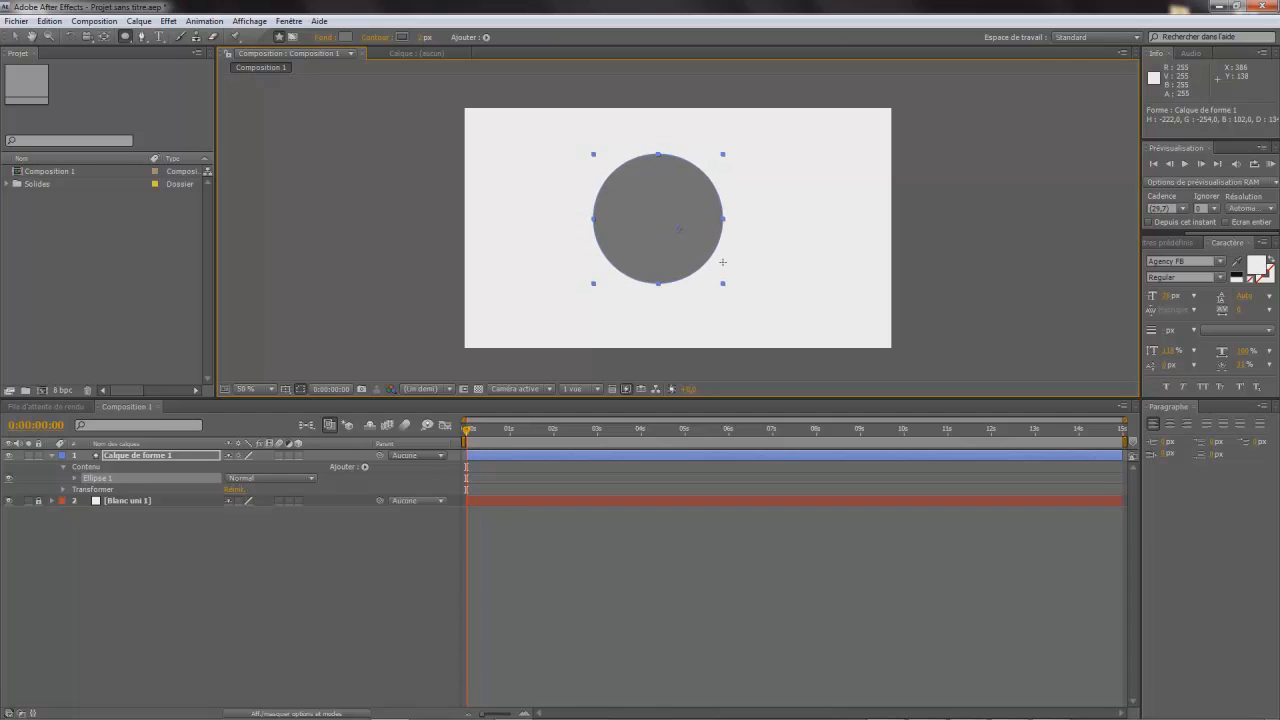
- Centre the circle in the frame by adjusting its anchor point to -64, -34
{"action": "left_click", "coordinate": [63, 490]}
{"action": "mouse_move", "coordinate": [228, 501]}
{"action": "left_mouse_down"}
{"action": "mouse_move", "coordinate": [211, 512]}
{"action": "mouse_move", "coordinate": [240, 502]}
{"action": "mouse_move", "coordinate": [217, 498]}
{"action": "mouse_move", "coordinate": [268, 500]}
{"action": "mouse_move", "coordinate": [236, 501]}
{"action": "mouse_move", "coordinate": [250, 502]}
{"action": "left_mouse_up"}
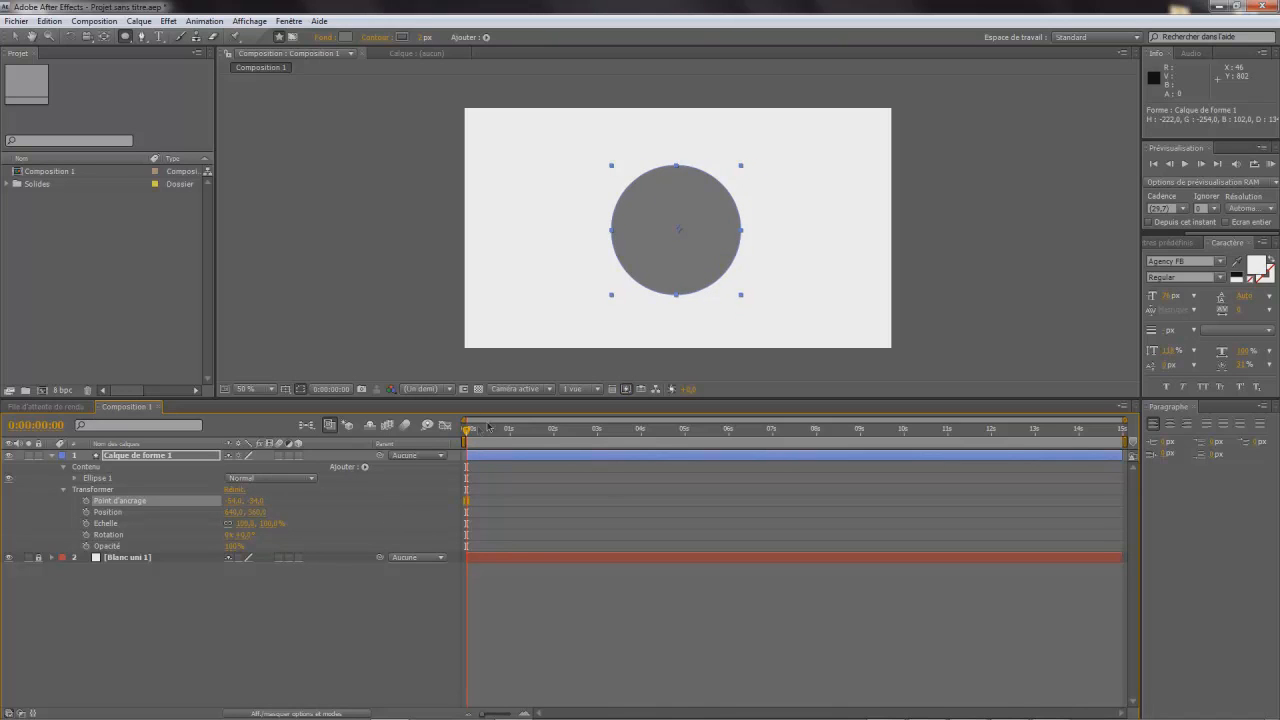
{"action": "left_click_drag", "start_coordinate": [466, 430], "coordinate": [614, 449]}
{"action": "left_click_drag", "start_coordinate": [234, 501], "coordinate": [224, 501]}
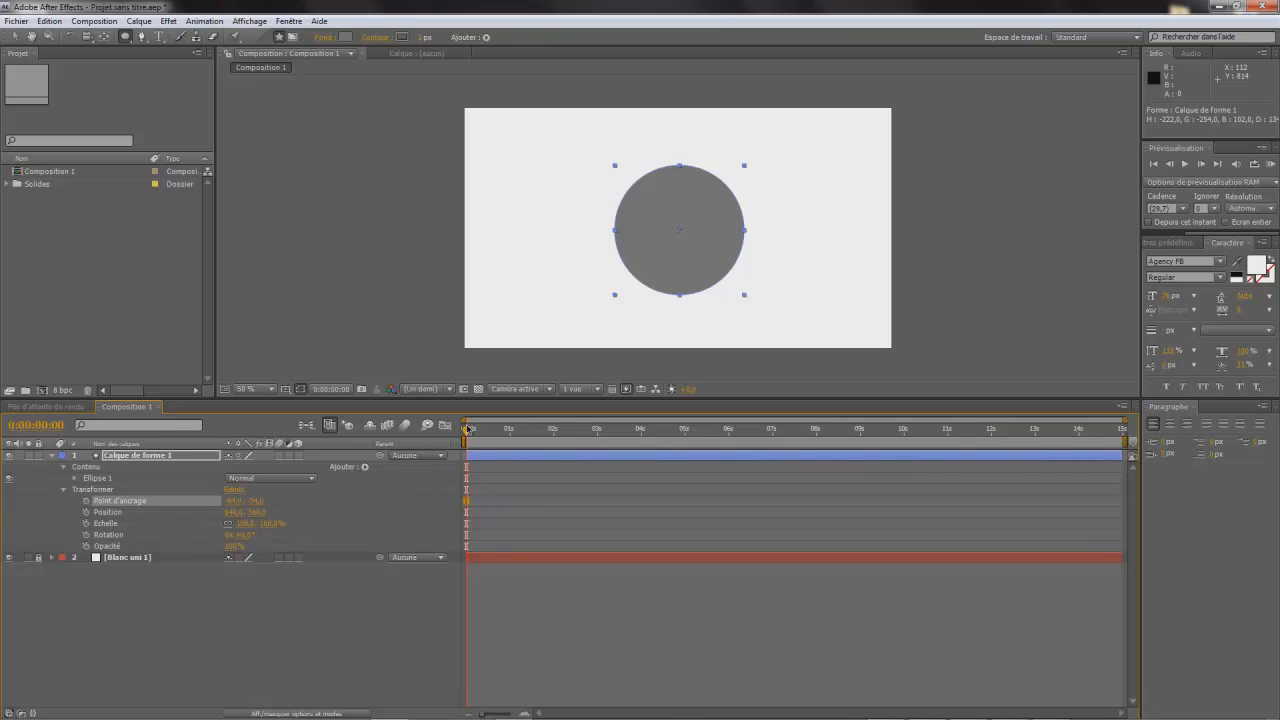
- Enable scale animation on the circle layer and set its starting keyframe at 0:00:00:00 to 0%
{"action": "left_click", "coordinate": [88, 528]}
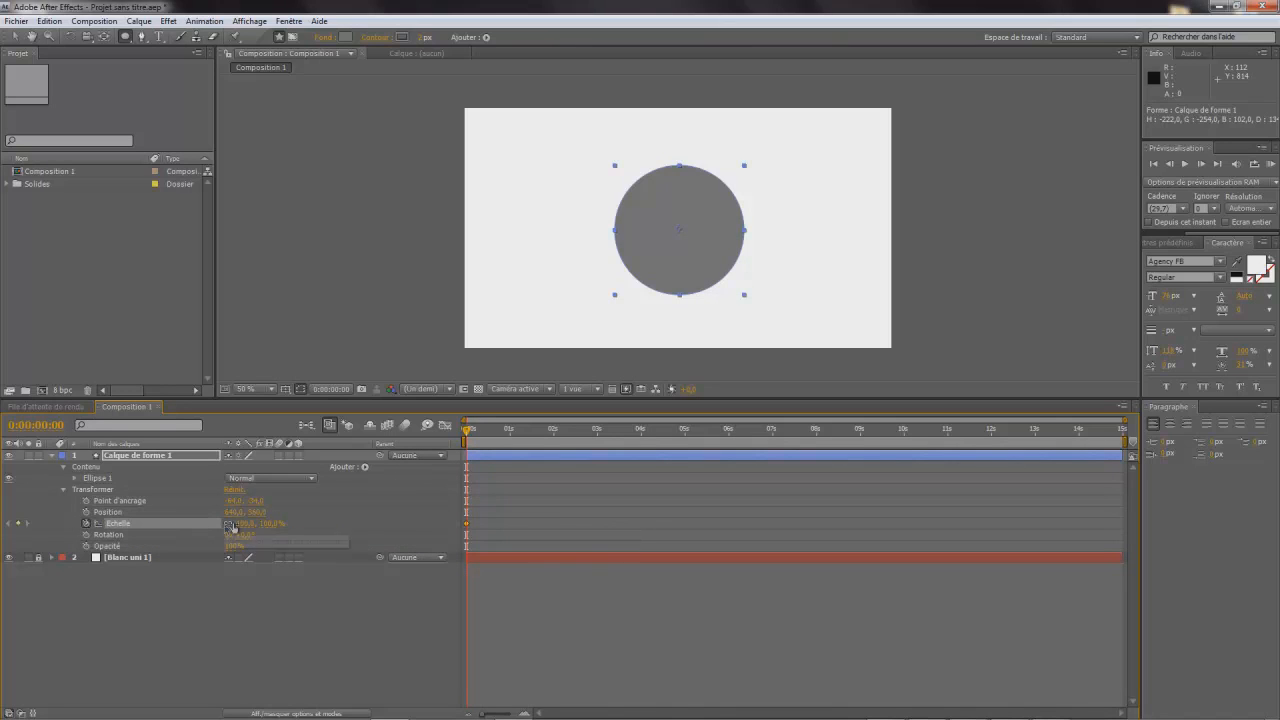
{"action": "left_click", "coordinate": [244, 523]}
{"action": "type", "text": "00"}
{"action": "key", "text": "Return"}
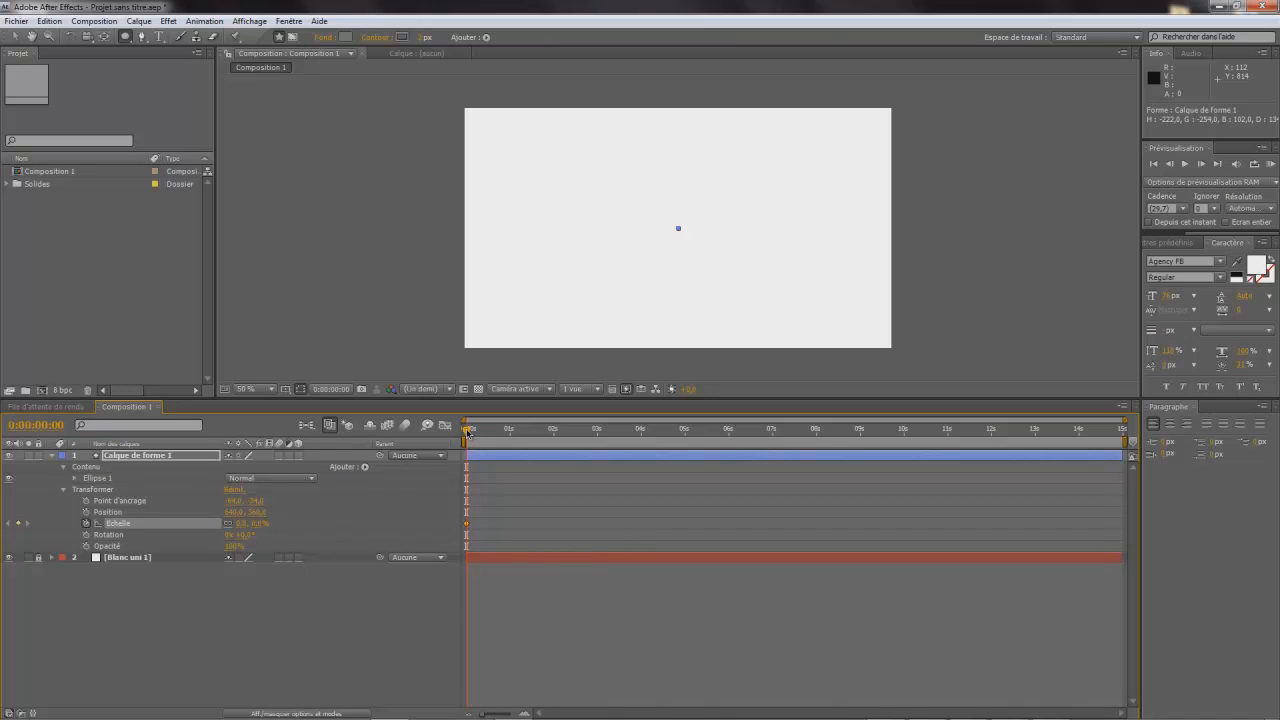
- Add a second scale keyframe of 100% for the circle at 0:00:01:00
{"action": "left_click_drag", "start_coordinate": [470, 432], "coordinate": [507, 449]}
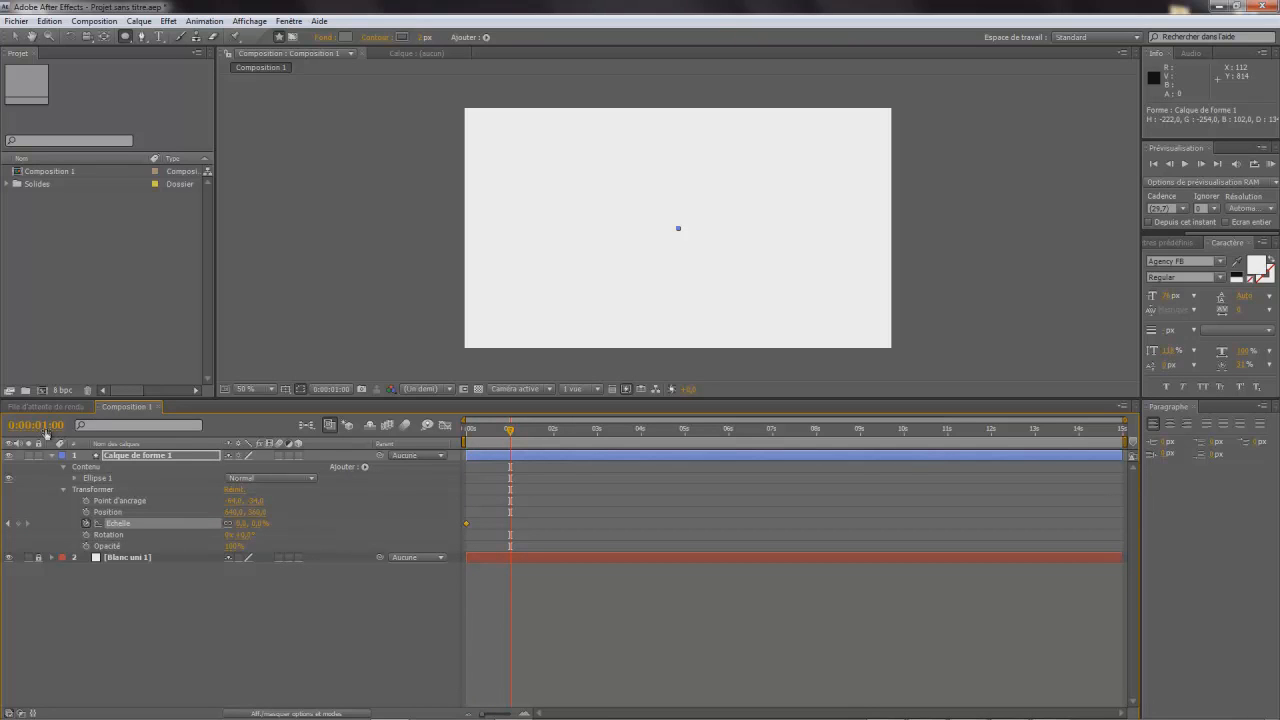
{"action": "left_click", "coordinate": [242, 523]}
{"action": "type", "text": "100"}
{"action": "key", "text": "Return"}
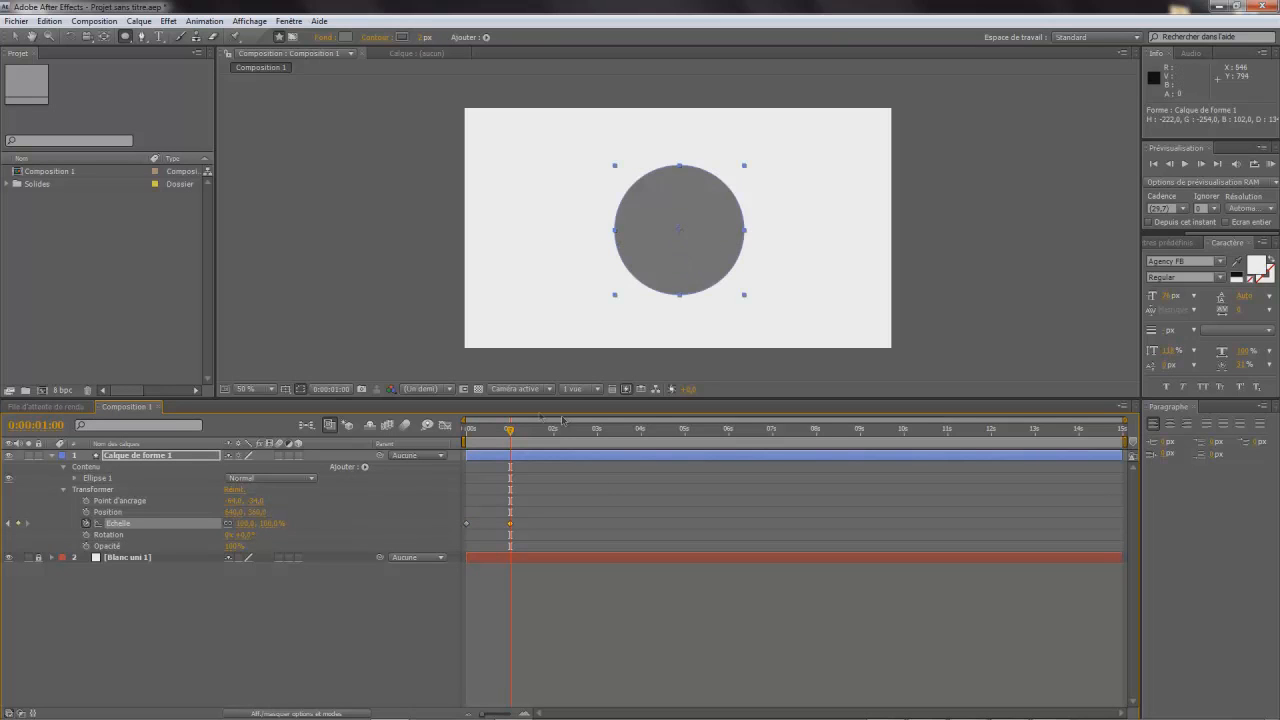
{"action": "left_click_drag", "start_coordinate": [510, 433], "coordinate": [511, 496]}
- Add a text layer containing the person's first name below the circle, near the bottom of the frame
{"action": "left_click", "coordinate": [141, 457]}
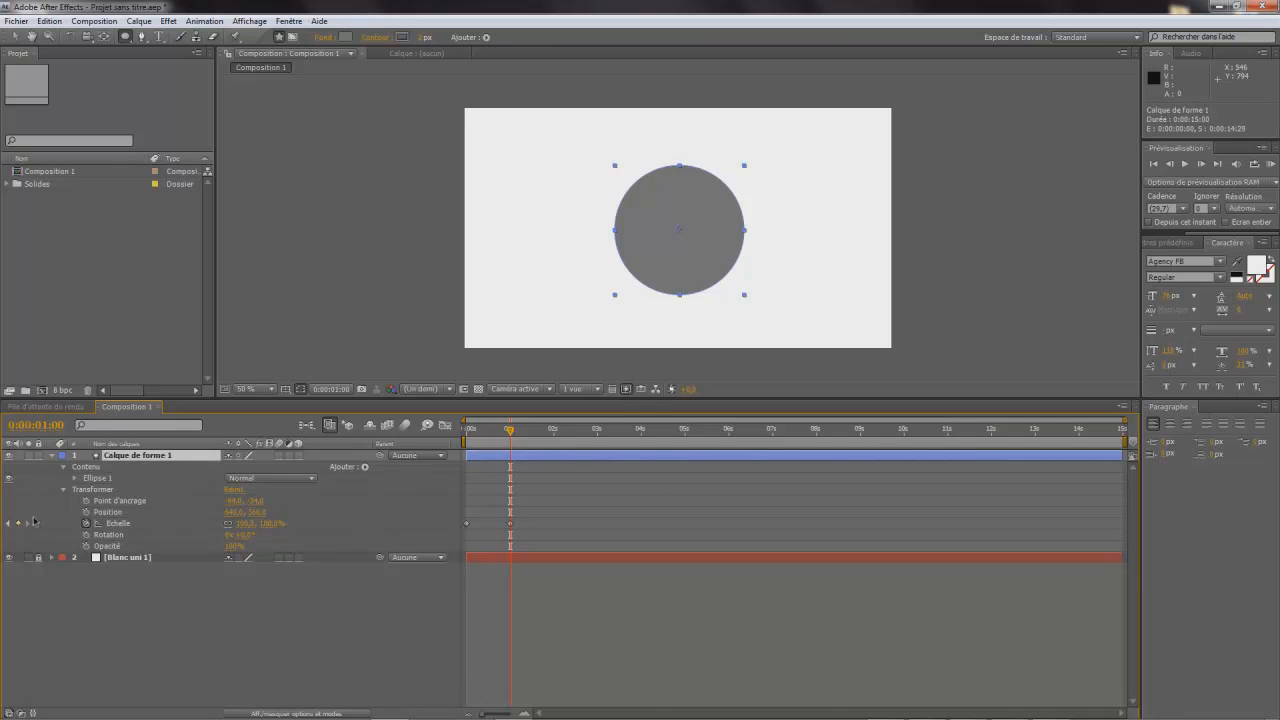
{"action": "left_click", "coordinate": [158, 40]}
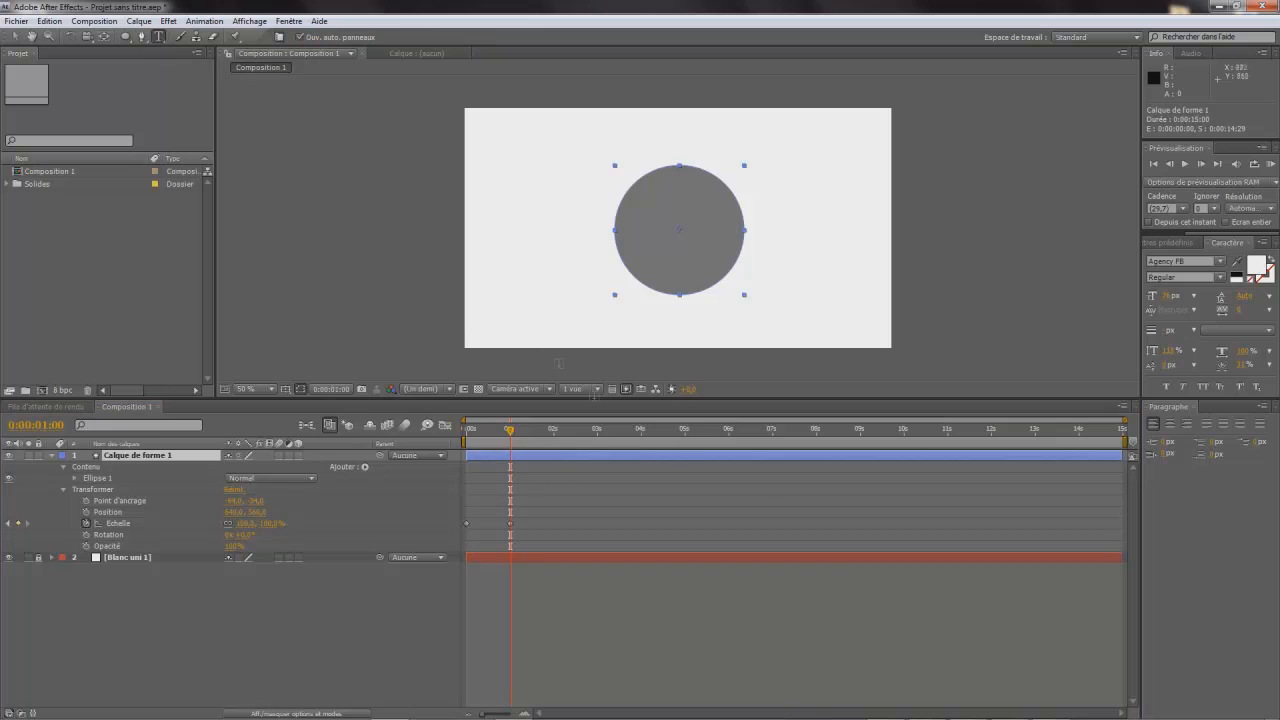
{"action": "left_click", "coordinate": [552, 322]}
{"action": "type", "text": "Te"}
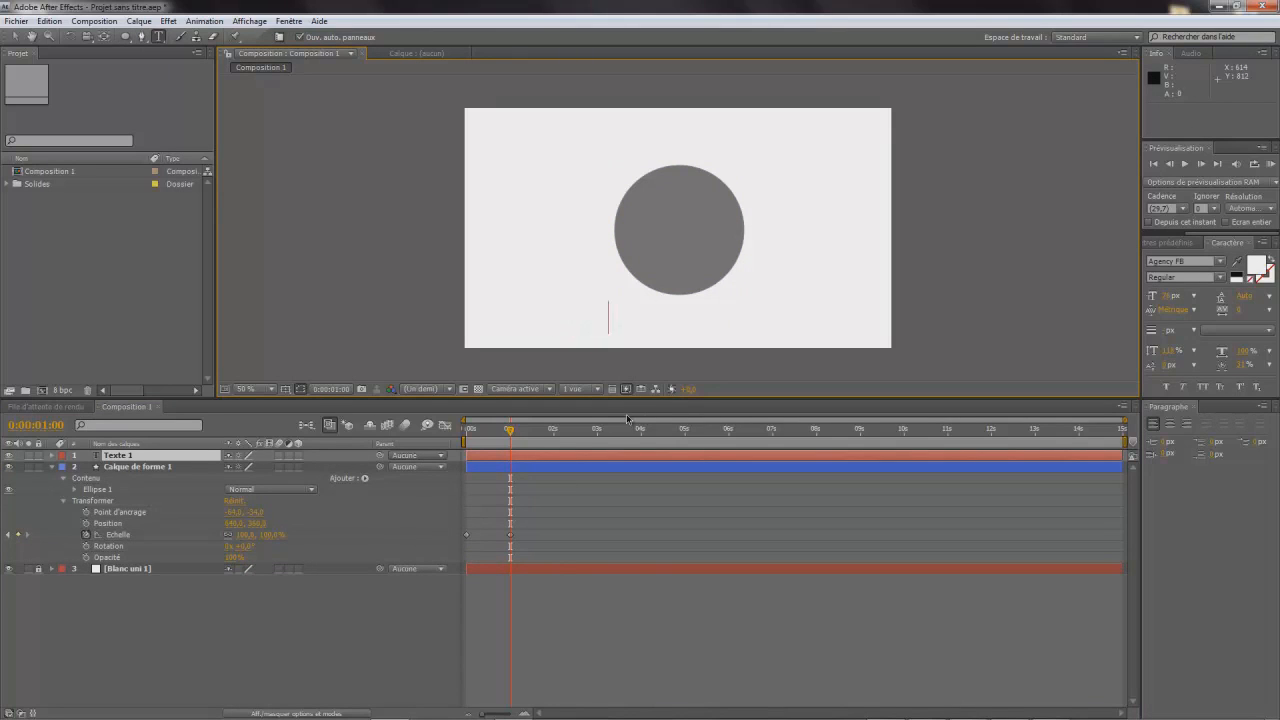
- Change the name text's fill colour to black (000000) and finish editing the text
{"action": "left_click_drag", "start_coordinate": [607, 318], "coordinate": [505, 320]}
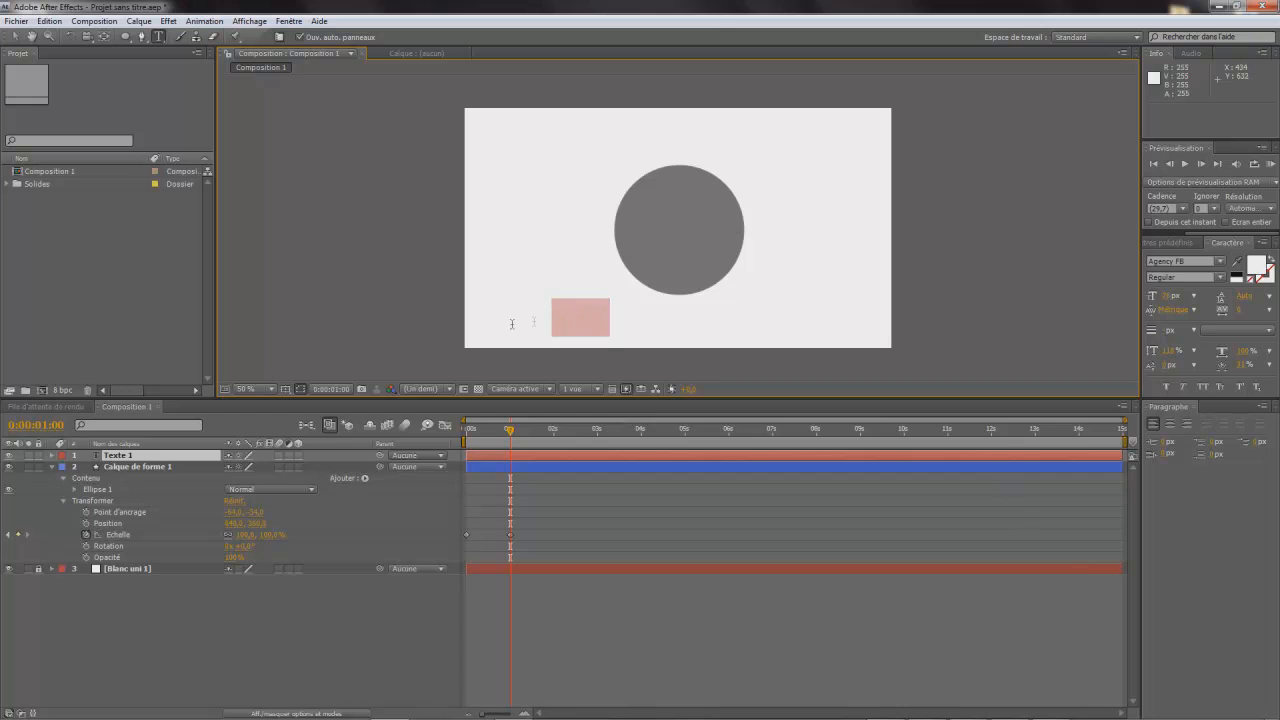
{"action": "left_click", "coordinate": [1256, 266]}
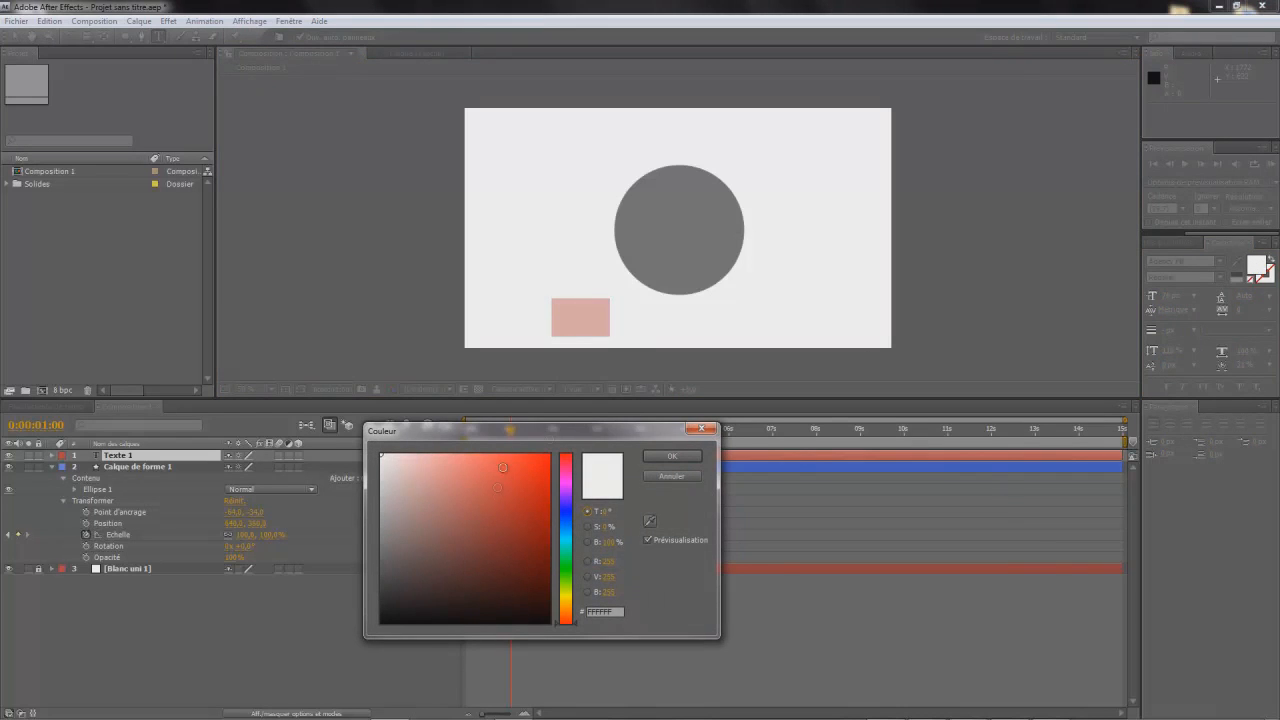
{"action": "left_click_drag", "start_coordinate": [432, 568], "coordinate": [289, 705]}
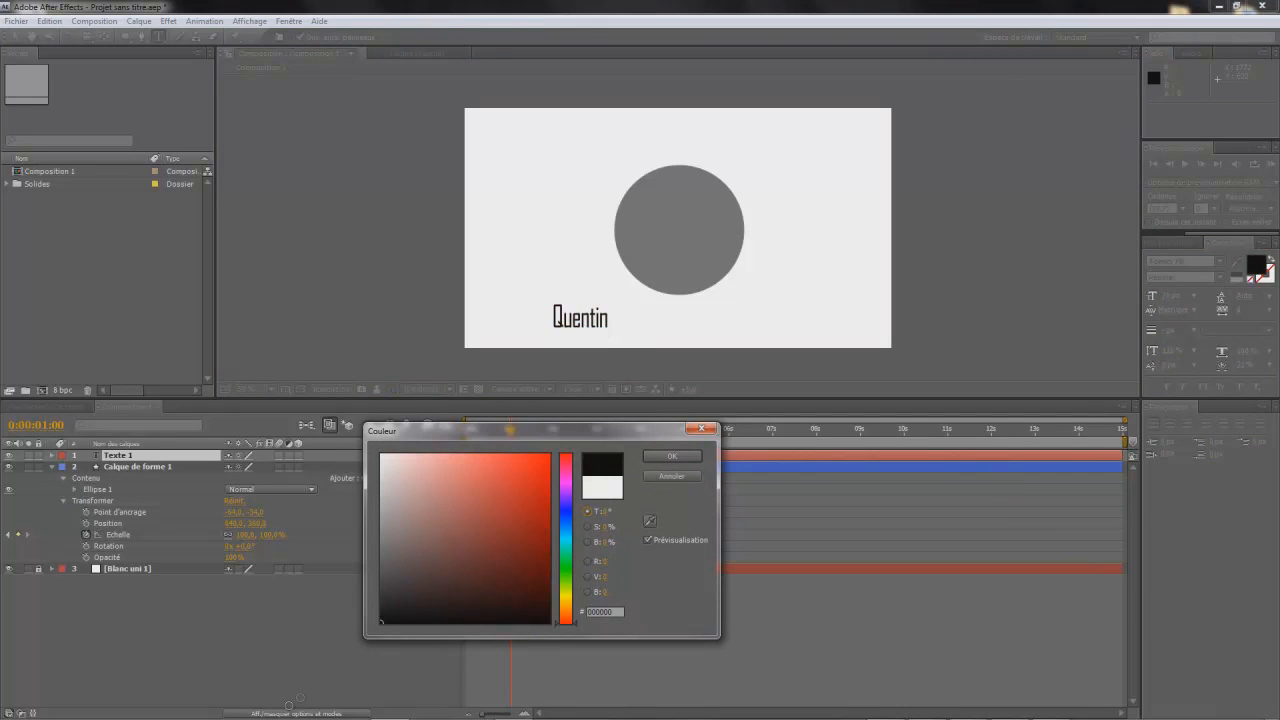
{"action": "left_click", "coordinate": [672, 457]}
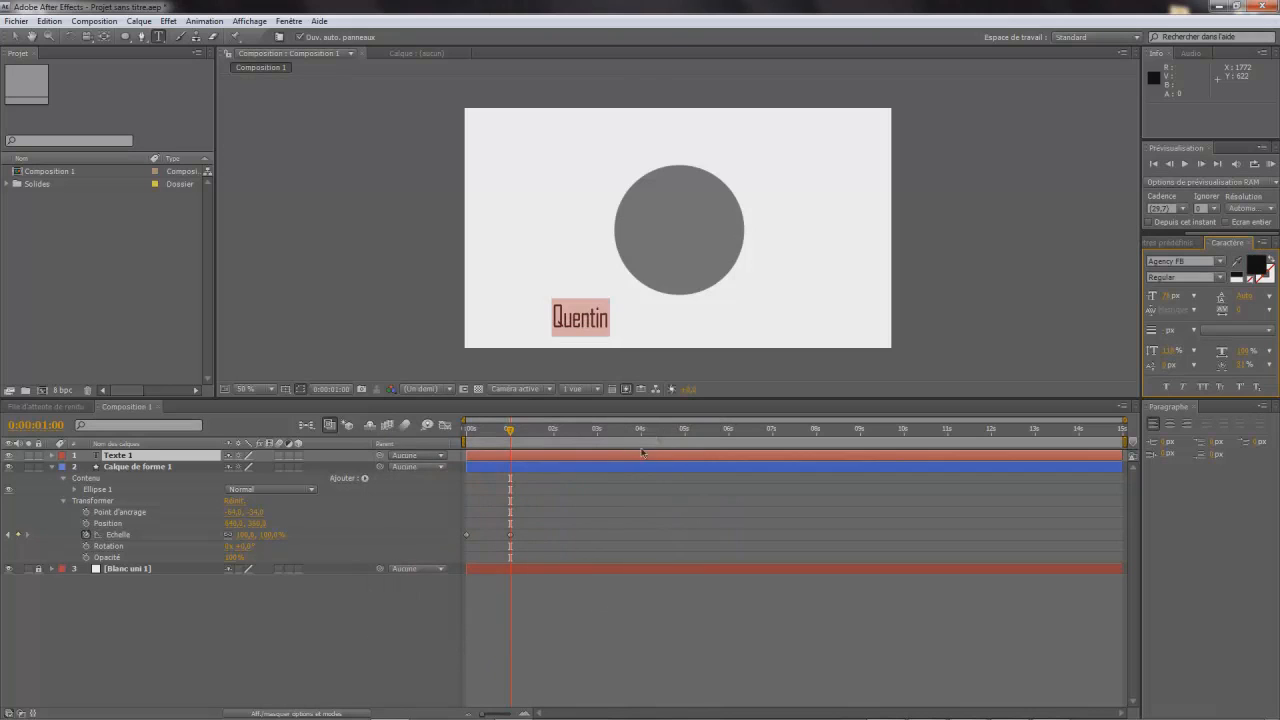
{"action": "left_click", "coordinate": [14, 40]}
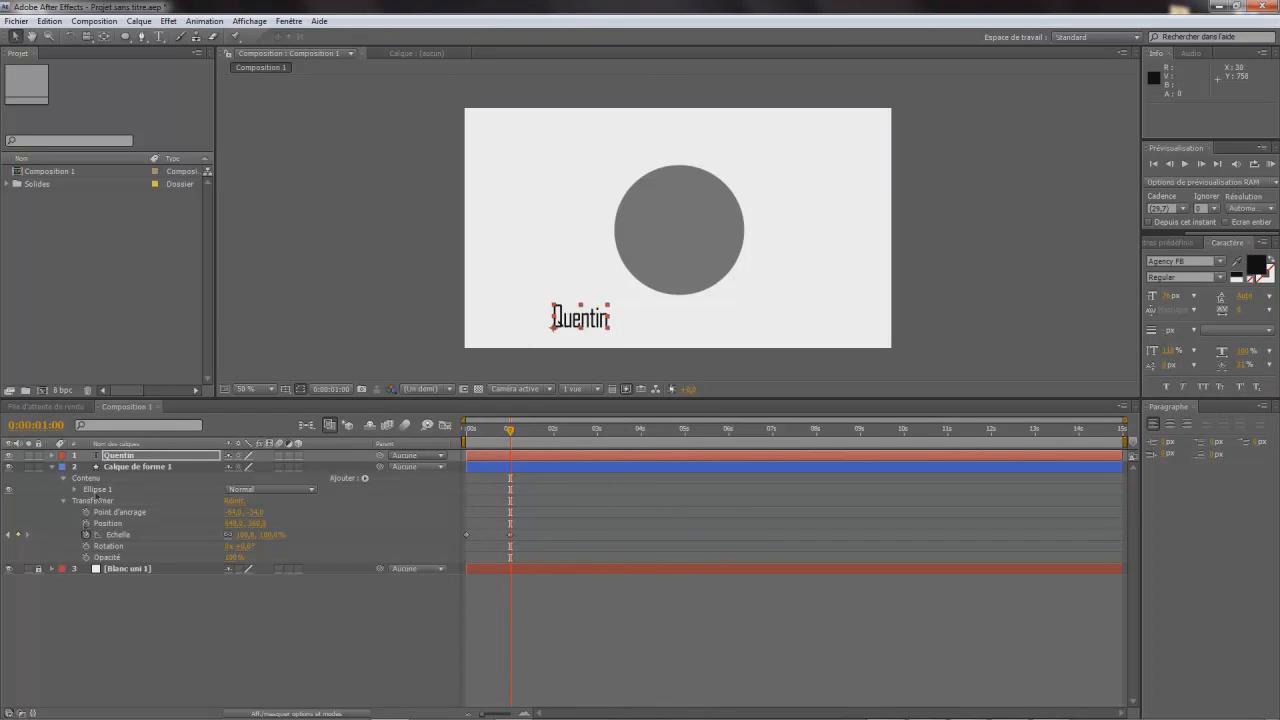
- Adjust the name text layer's anchor point so that it sits at the centre of the word
{"action": "left_click", "coordinate": [51, 455]}
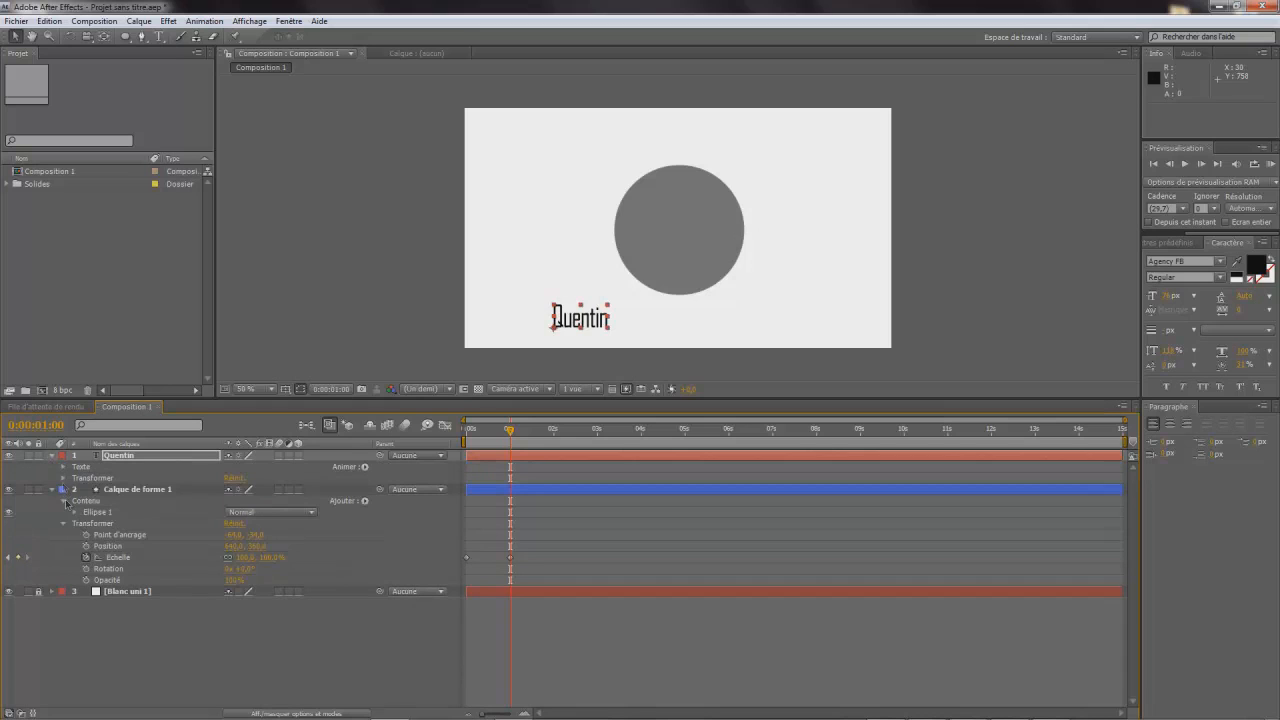
{"action": "left_click", "coordinate": [63, 478]}
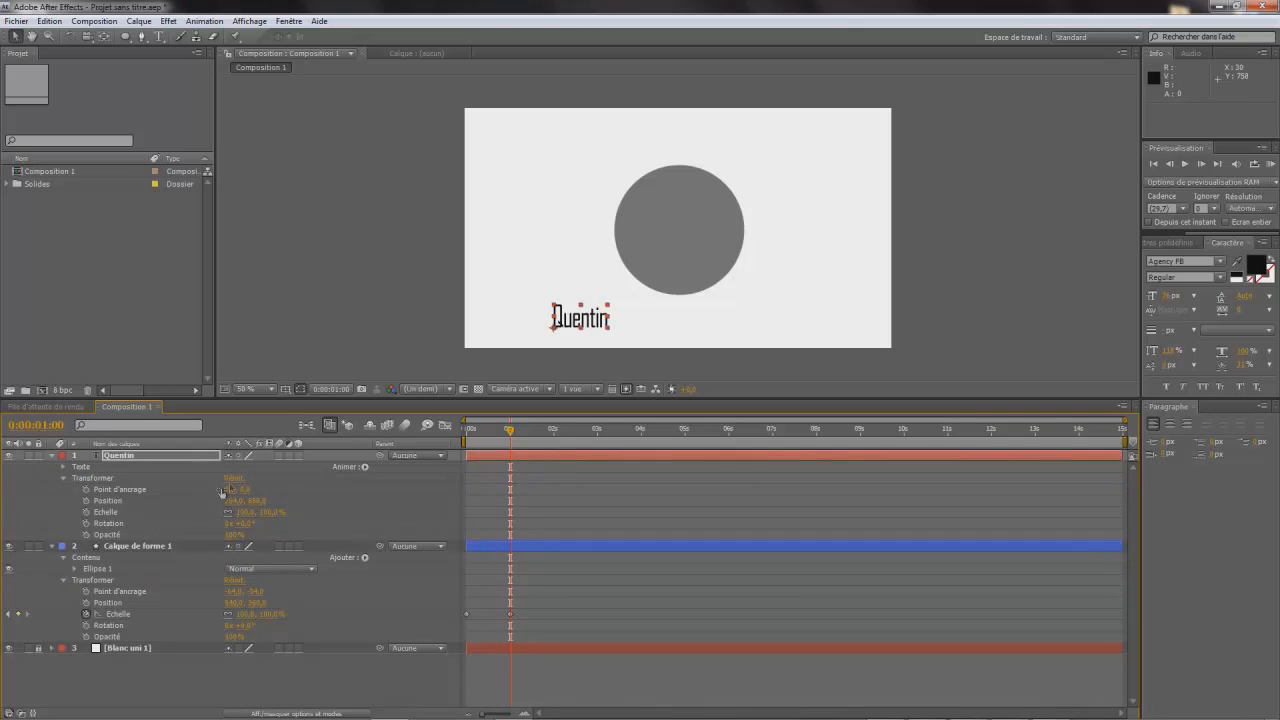
{"action": "left_click_drag", "start_coordinate": [229, 490], "coordinate": [213, 512]}
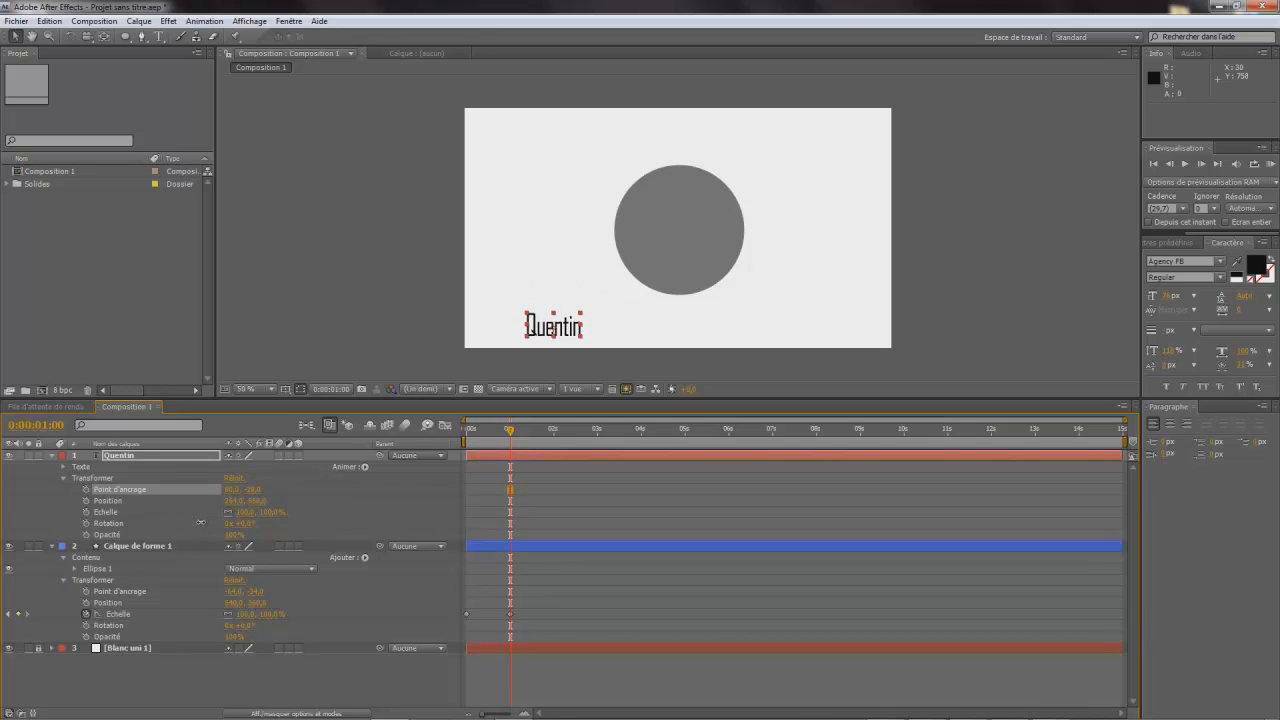
- Move the name text onto the circle and align it to new ruler guides, vertical at 640 px and horizontal at 380 px
{"action": "left_click_drag", "start_coordinate": [580, 327], "coordinate": [694, 243]}
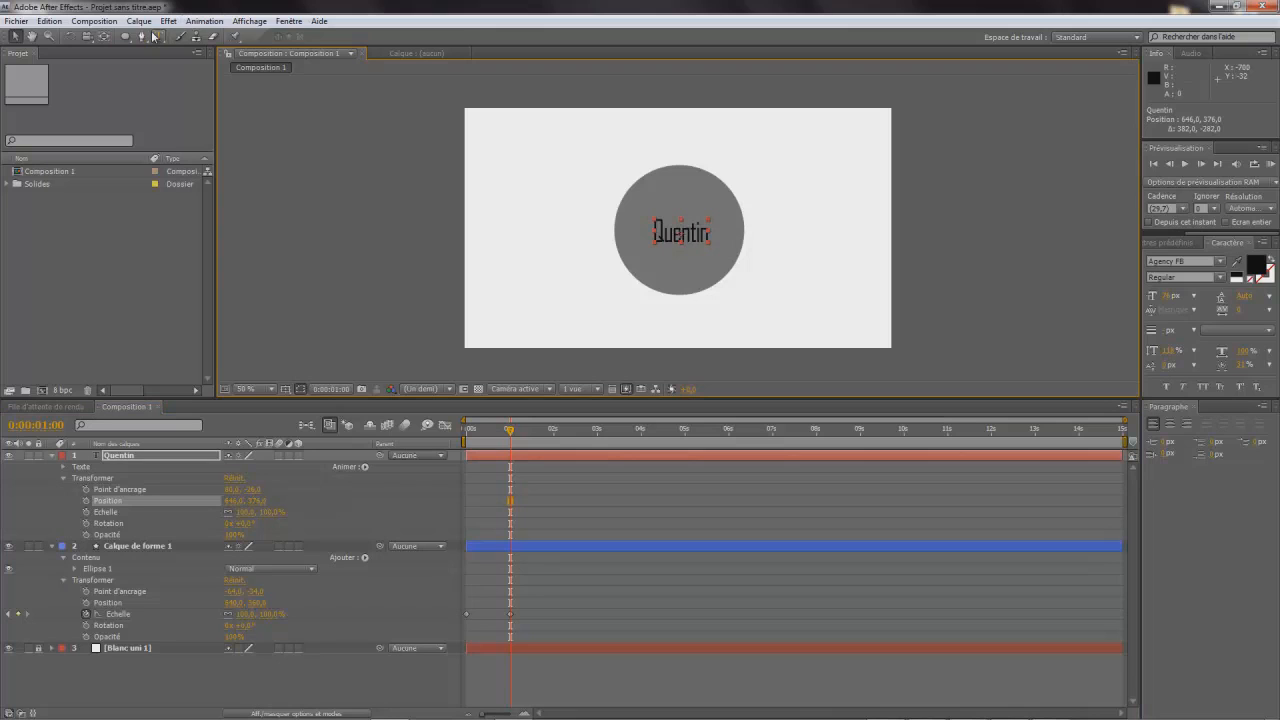
{"action": "key", "text": "ctrl+r"}
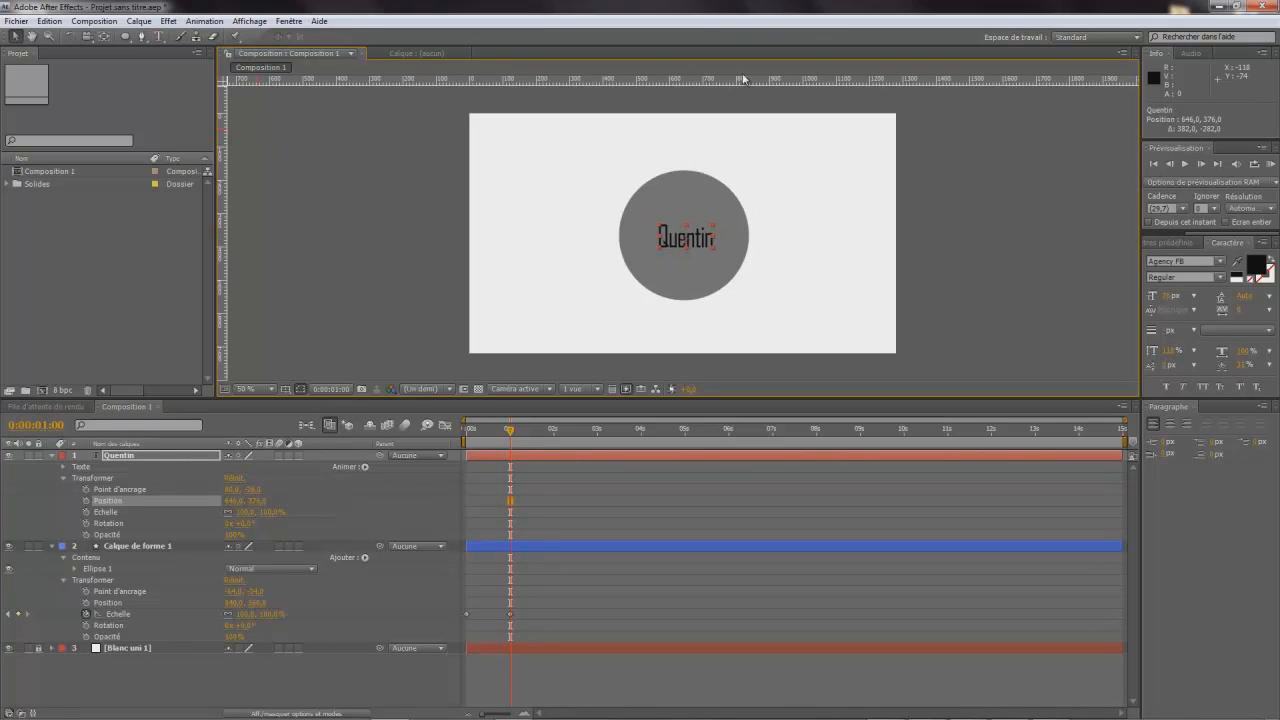
{"action": "left_click_drag", "start_coordinate": [222, 218], "coordinate": [683, 279]}
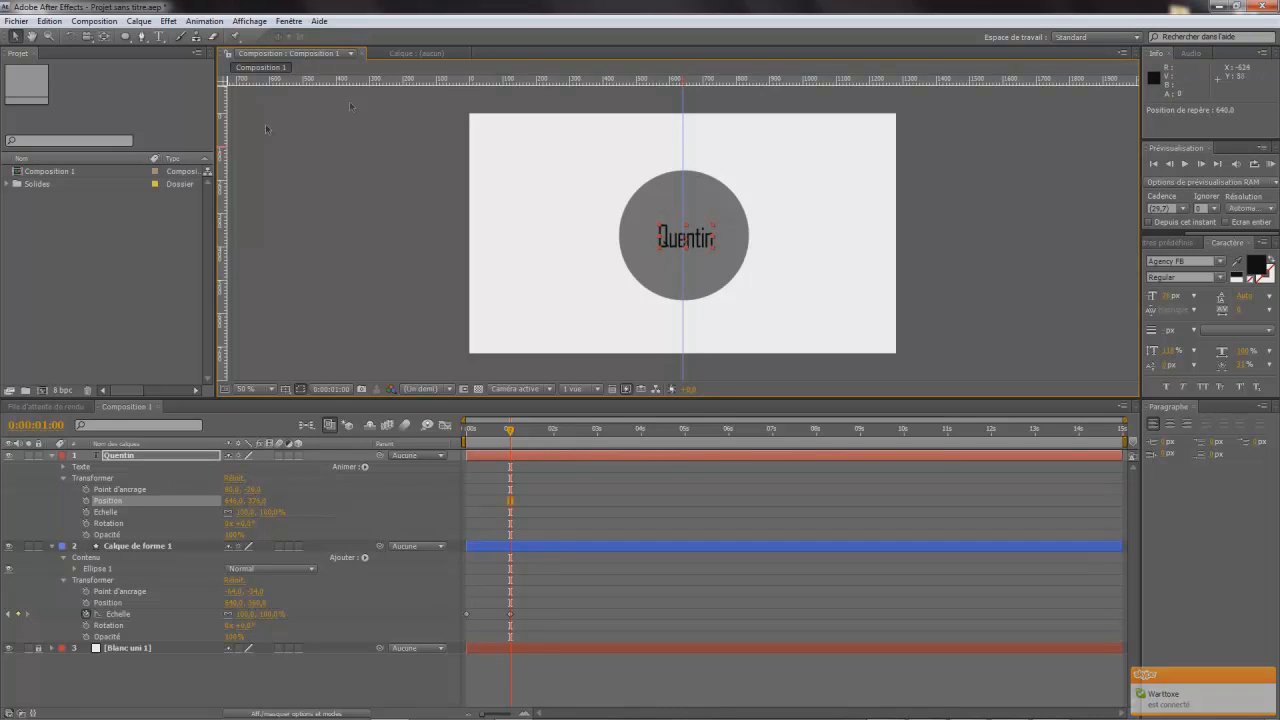
{"action": "left_click_drag", "start_coordinate": [613, 78], "coordinate": [578, 240]}
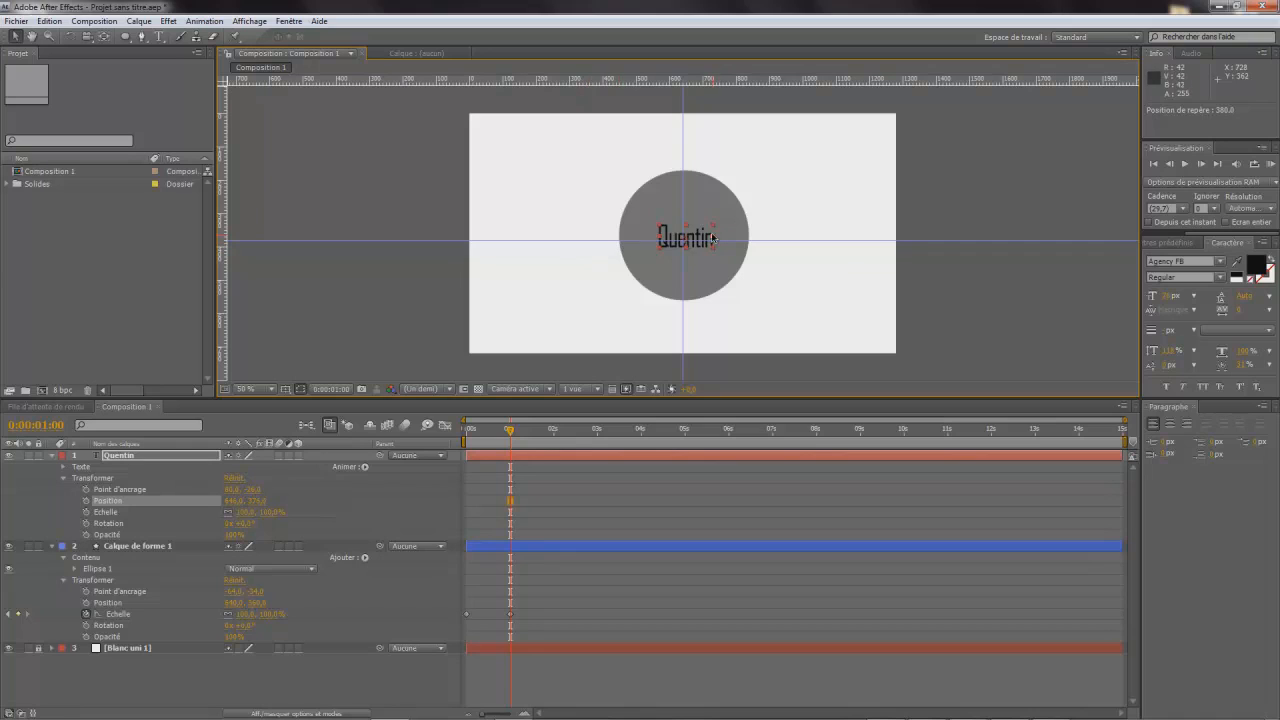
{"action": "left_click_drag", "start_coordinate": [709, 240], "coordinate": [710, 241]}
{"action": "left_click", "coordinate": [359, 332]}
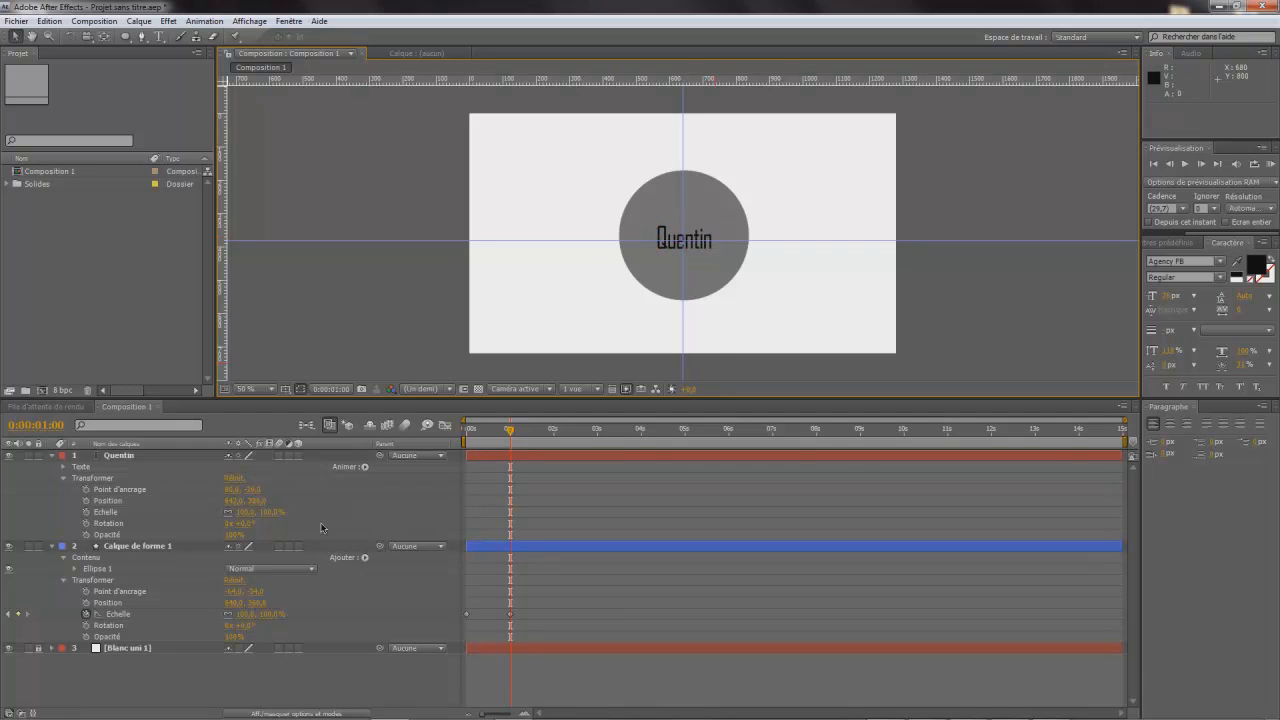
- Add a scale keyframe of 0% for the name text layer at 0:00:00:00
{"action": "left_click_drag", "start_coordinate": [510, 432], "coordinate": [466, 432]}
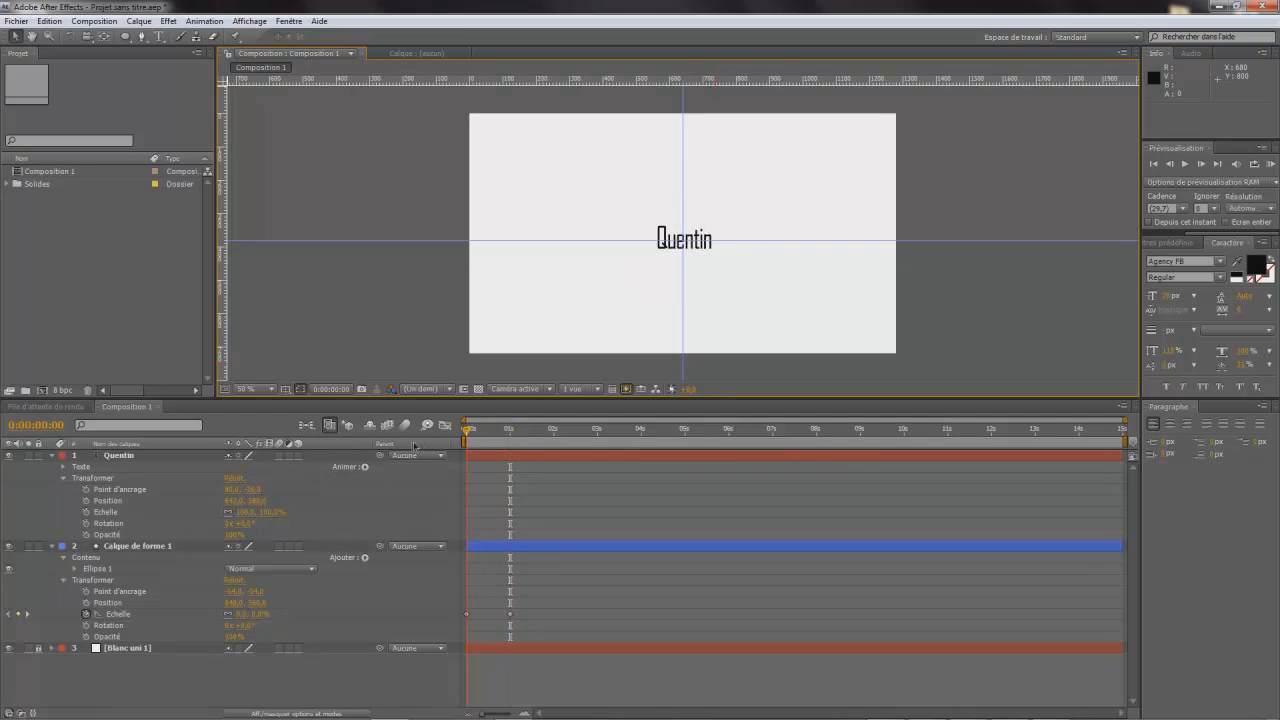
{"action": "left_click", "coordinate": [86, 512]}
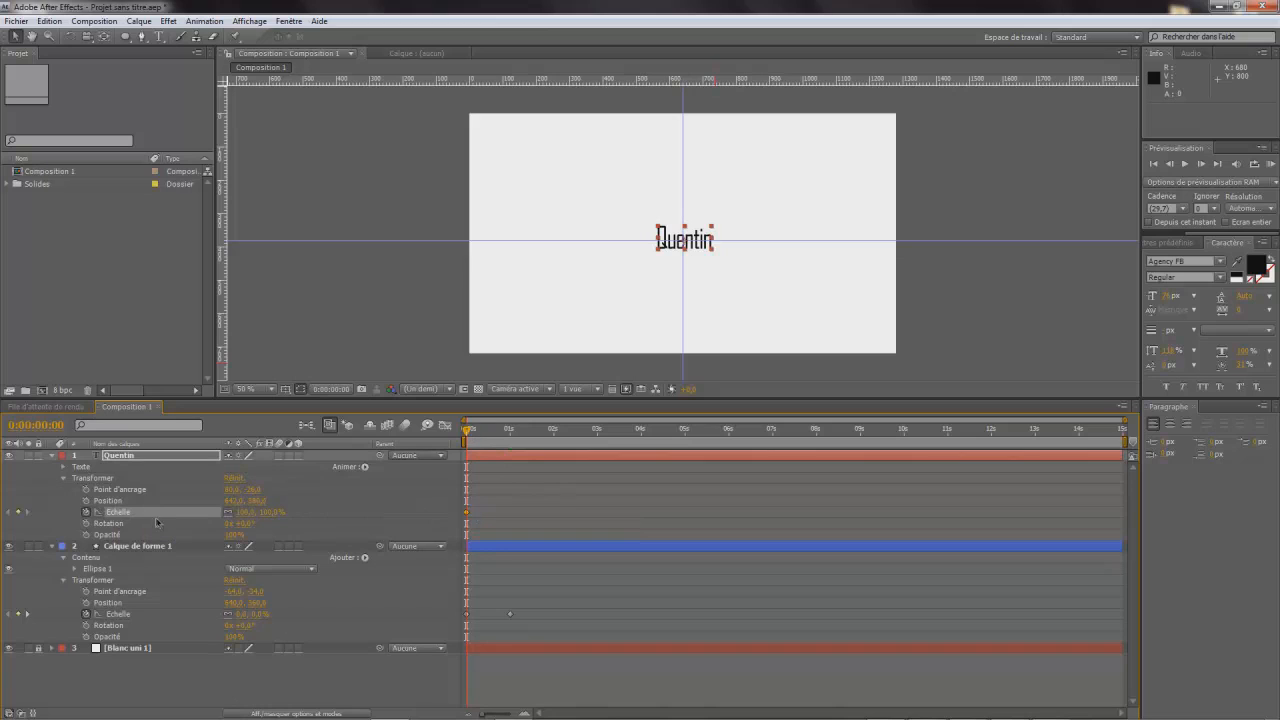
{"action": "left_click", "coordinate": [246, 512]}
{"action": "type", "text": "0"}
{"action": "key", "text": "Return"}
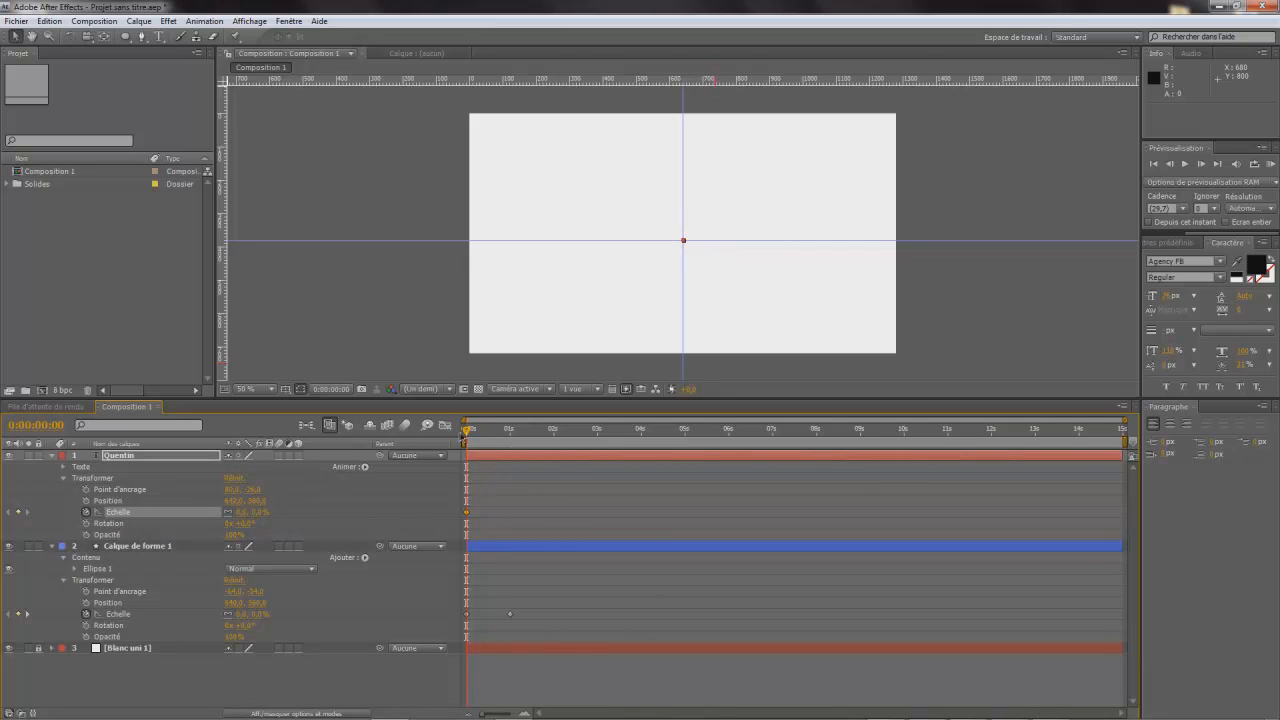
- Add a second scale keyframe of 100% for the name text layer at 0:00:01:00 and deselect the layer
{"action": "left_click_drag", "start_coordinate": [464, 436], "coordinate": [508, 437]}
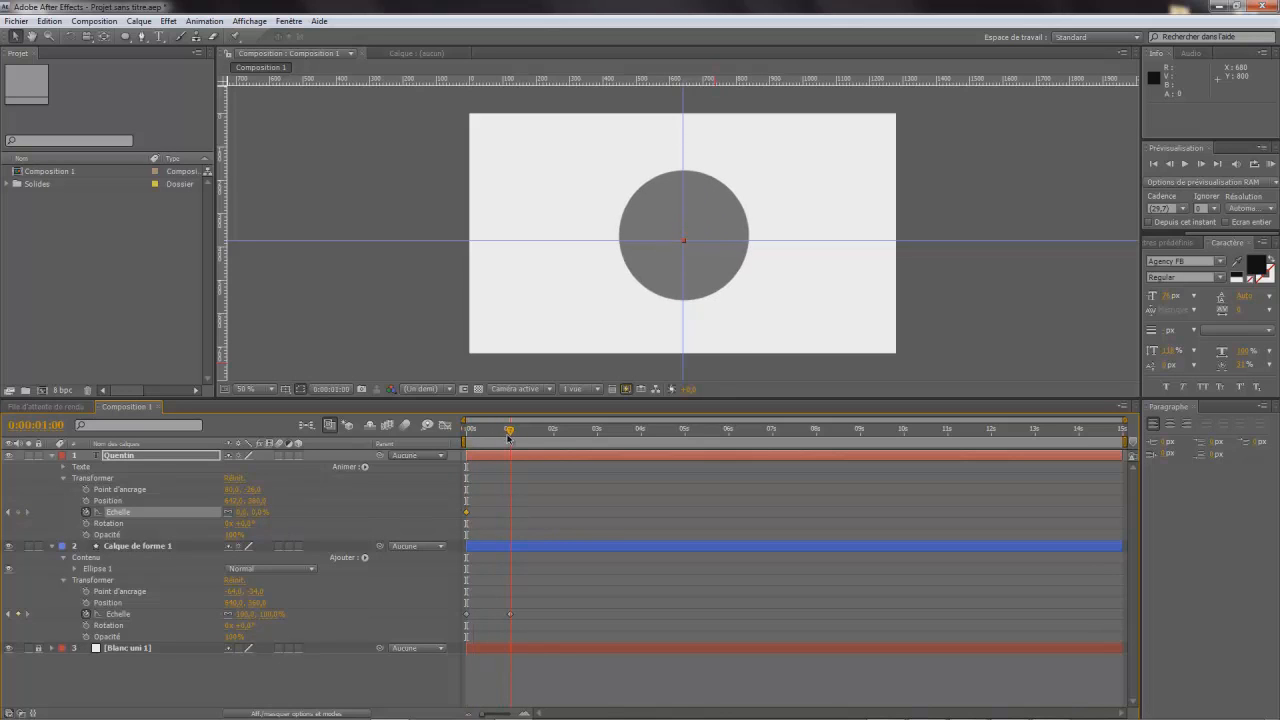
{"action": "left_click", "coordinate": [241, 510]}
{"action": "type", "text": "100"}
{"action": "key", "text": "Return"}
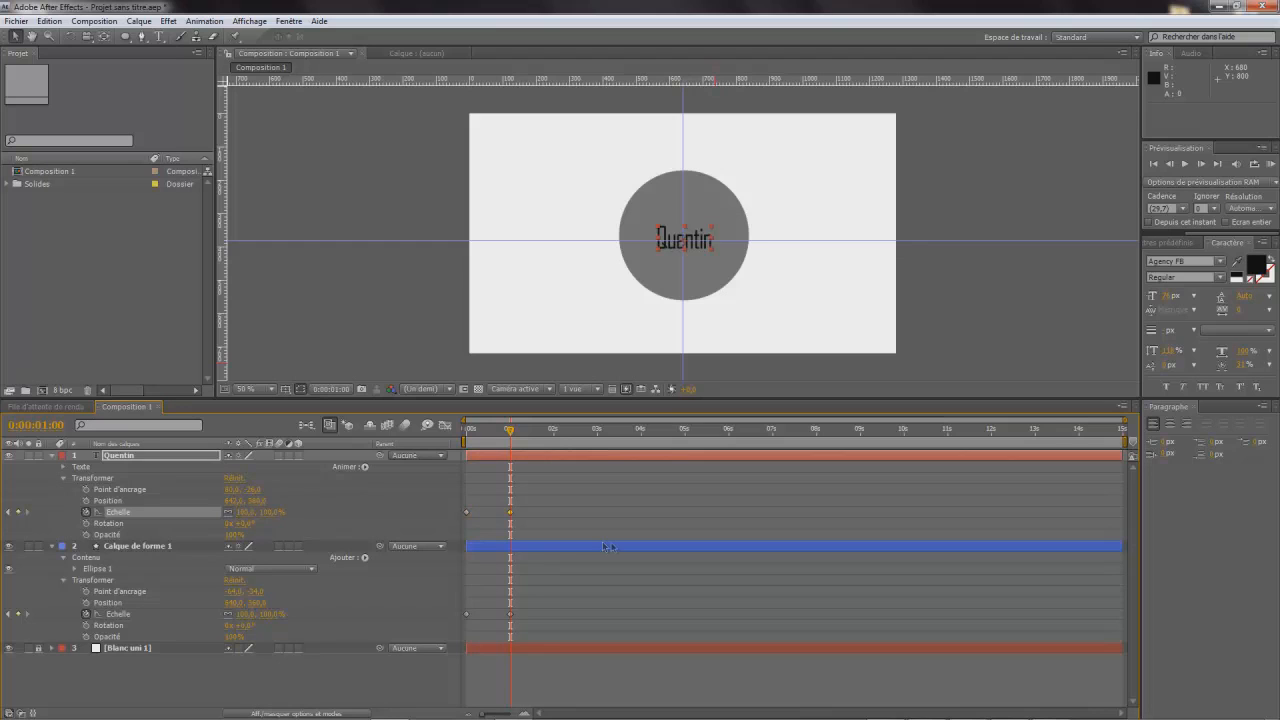
{"action": "left_click", "coordinate": [1028, 336]}
{"action": "left_click_drag", "start_coordinate": [510, 430], "coordinate": [510, 493]}
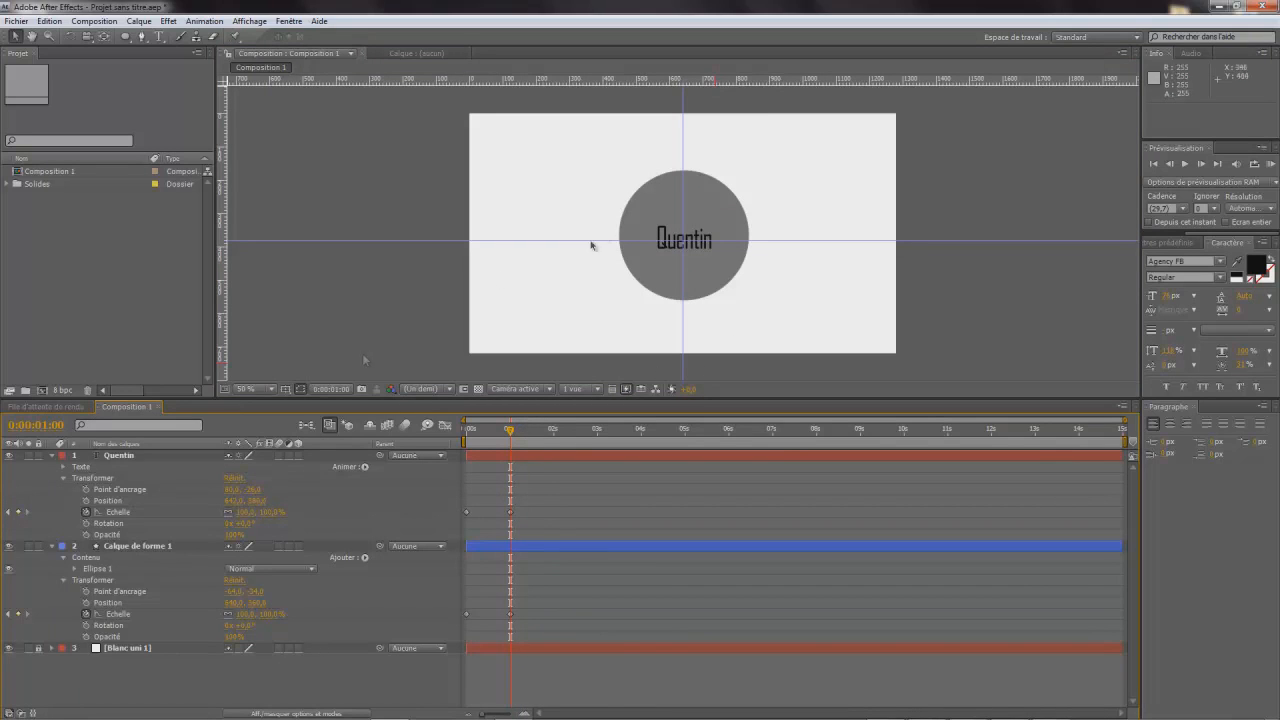
- Collapse the properties of the circle and name text layers and lock both layers
{"action": "left_click", "coordinate": [52, 546]}
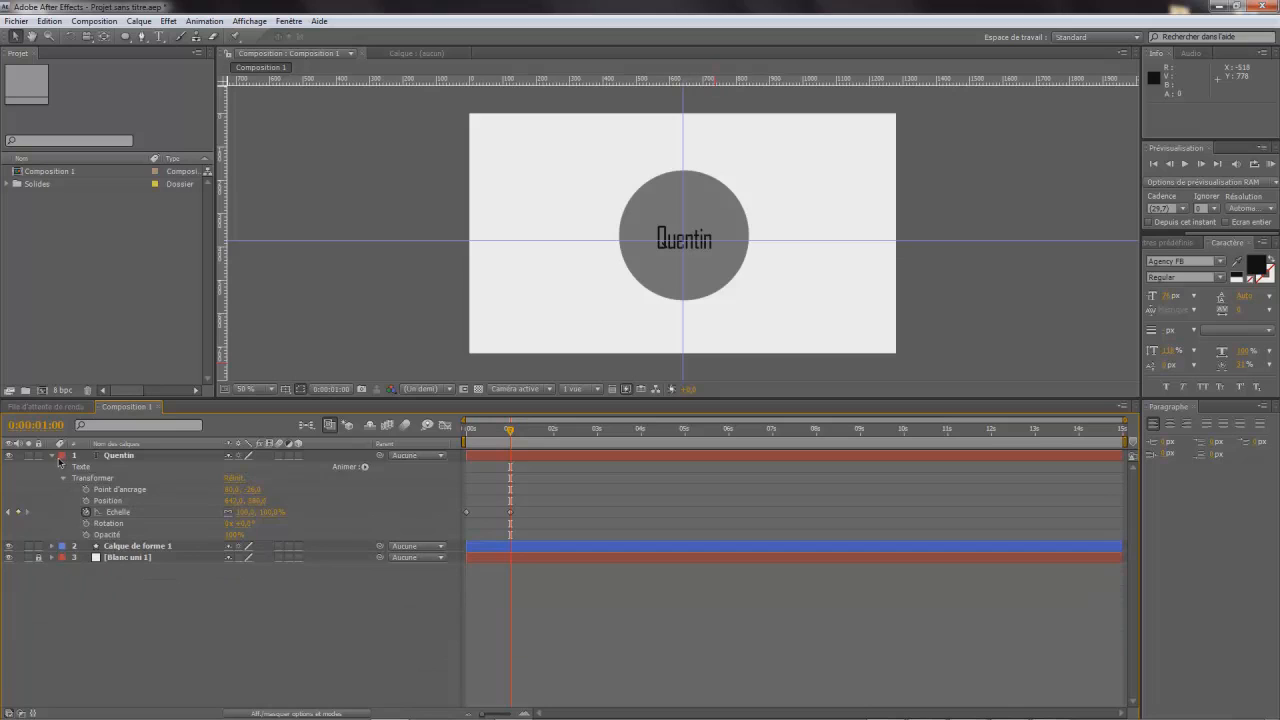
{"action": "left_click", "coordinate": [52, 455]}
{"action": "left_click", "coordinate": [115, 456]}
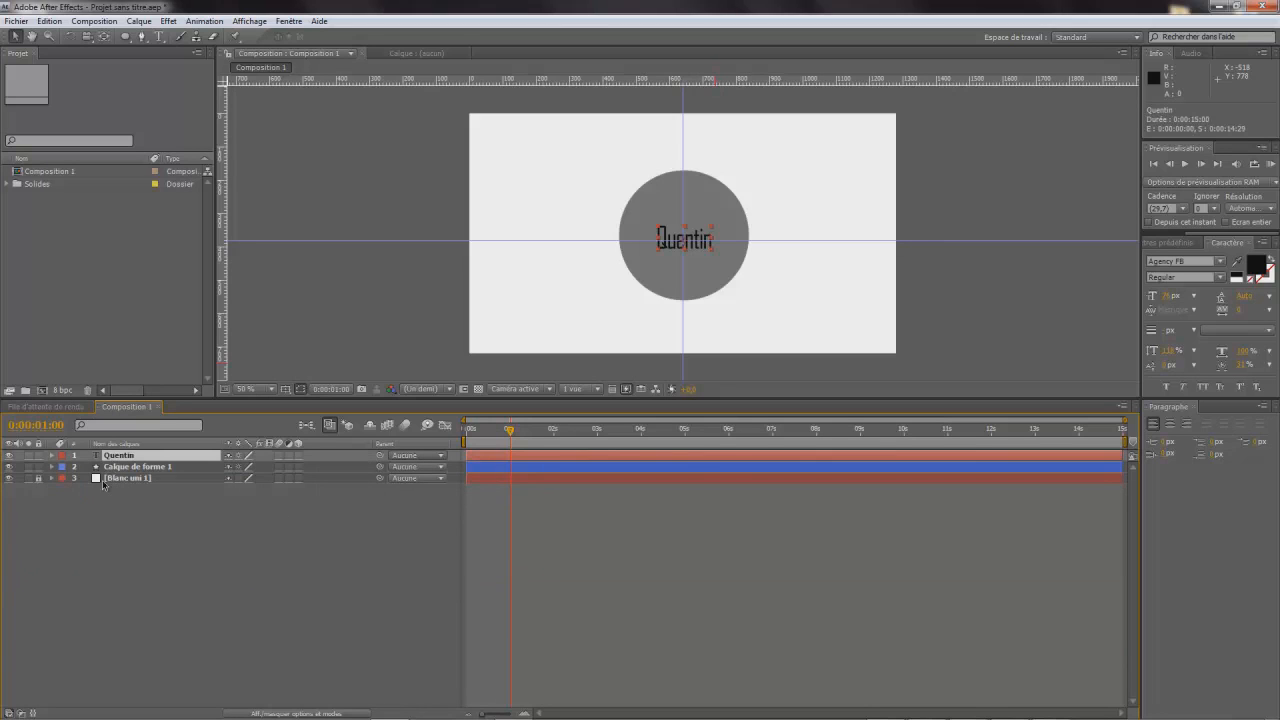
{"action": "left_click", "coordinate": [418, 354]}
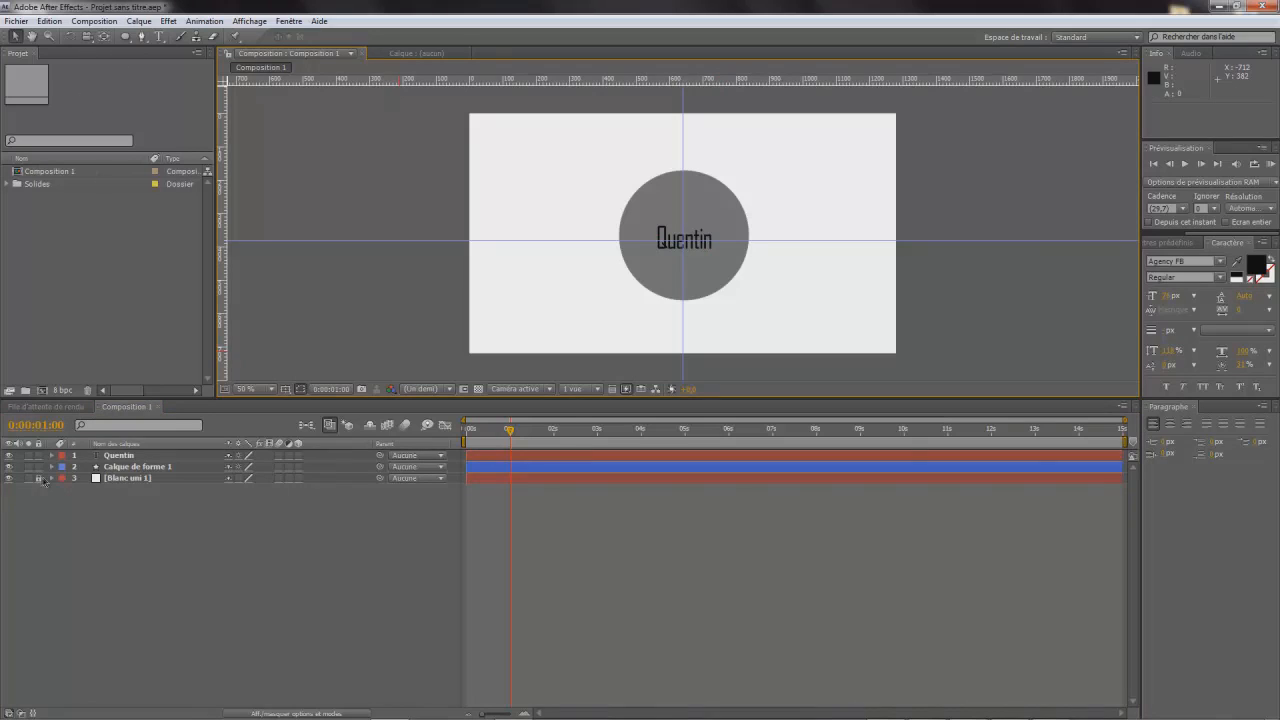
{"action": "left_click_drag", "start_coordinate": [35, 477], "coordinate": [37, 453]}
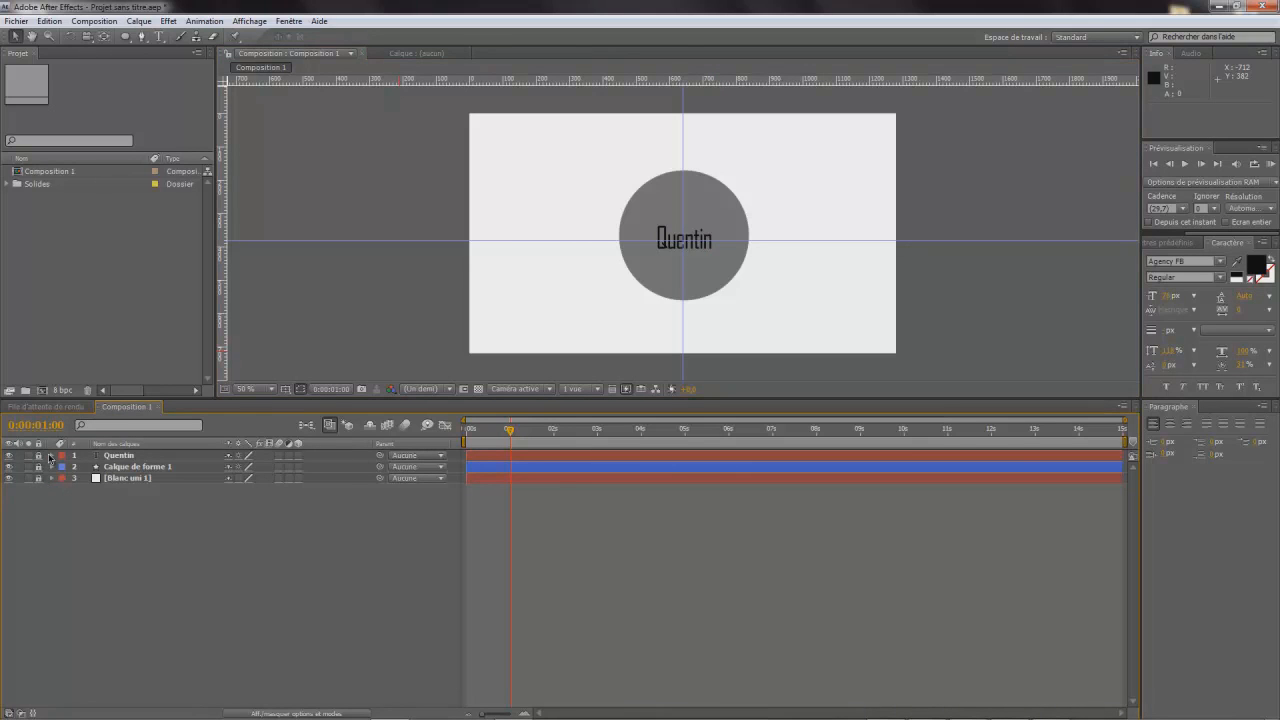
- Draw a second, slightly larger circle over the first one and set its fill opacity to 0% so only the outline remains
{"action": "left_click", "coordinate": [123, 38]}
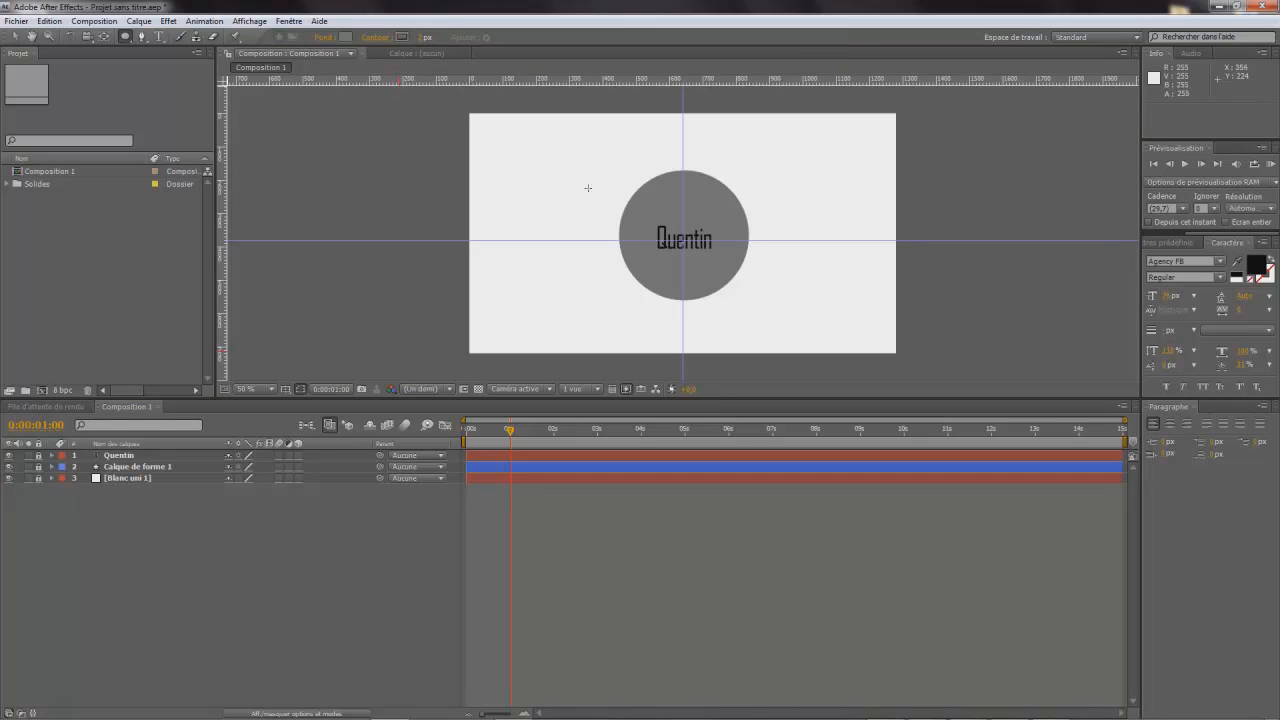
{"action": "left_click_drag", "start_coordinate": [609, 159], "coordinate": [751, 282]}
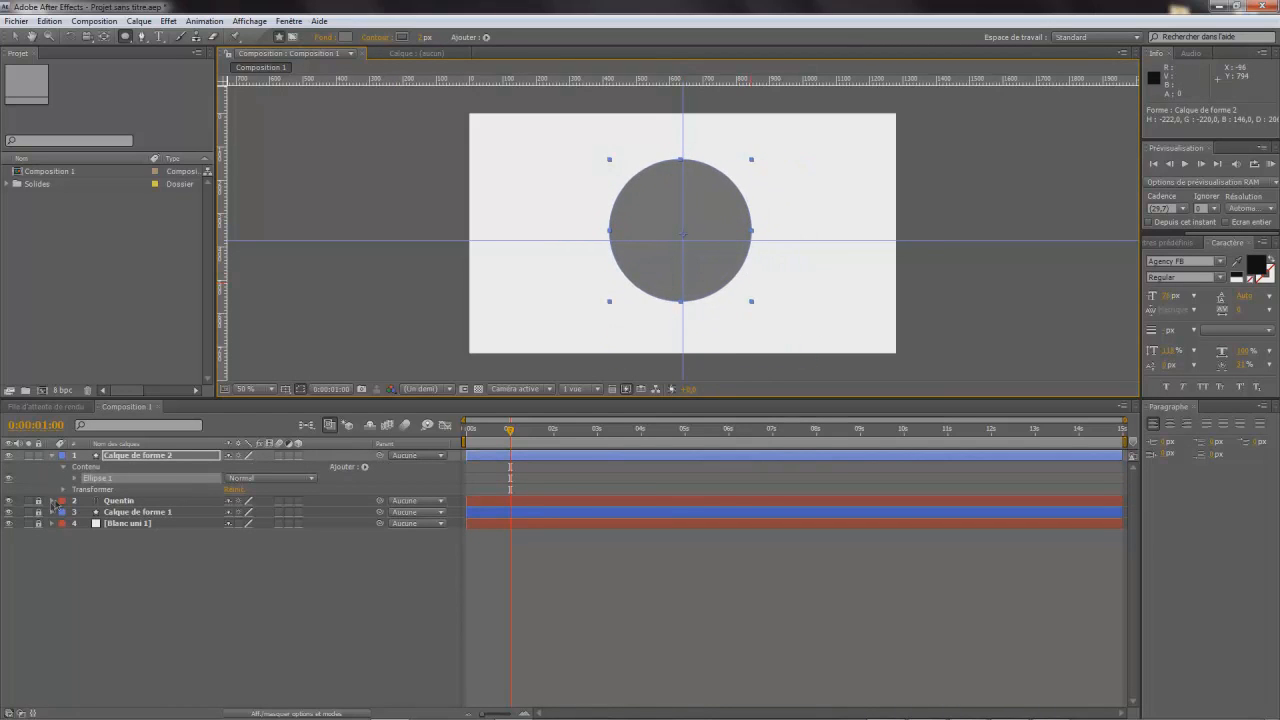
{"action": "left_click", "coordinate": [76, 479]}
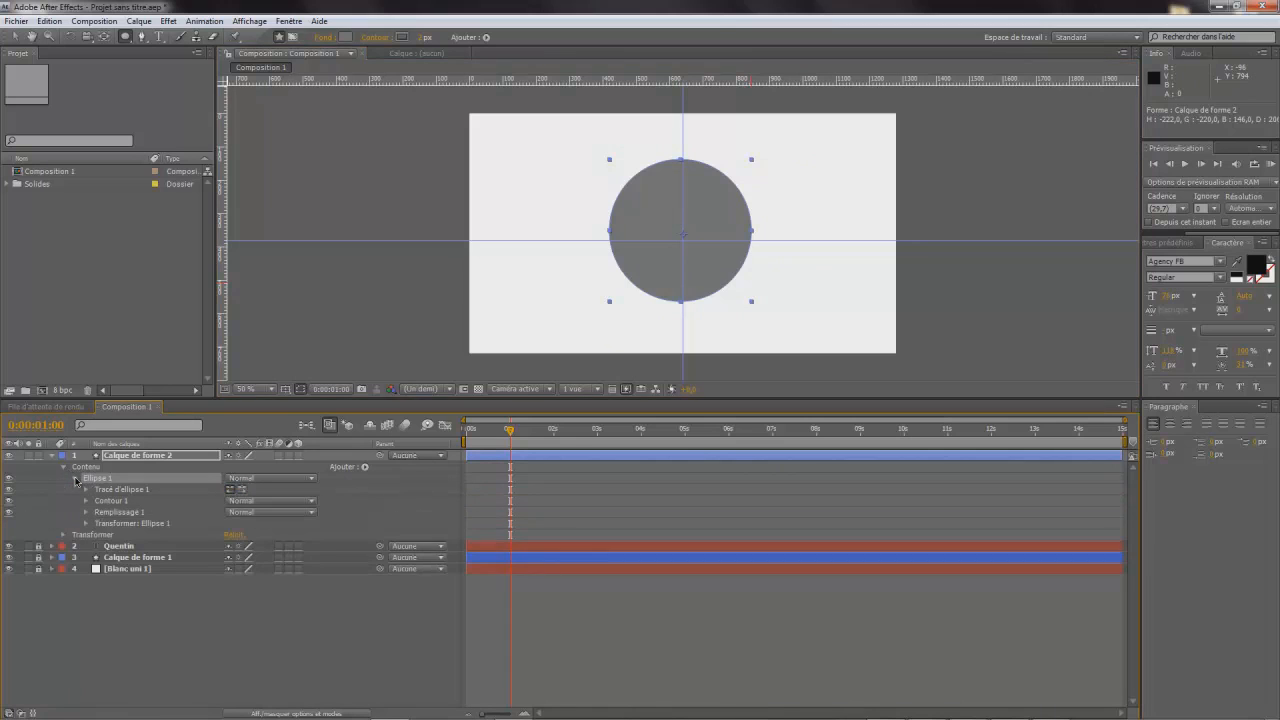
{"action": "left_click", "coordinate": [87, 501]}
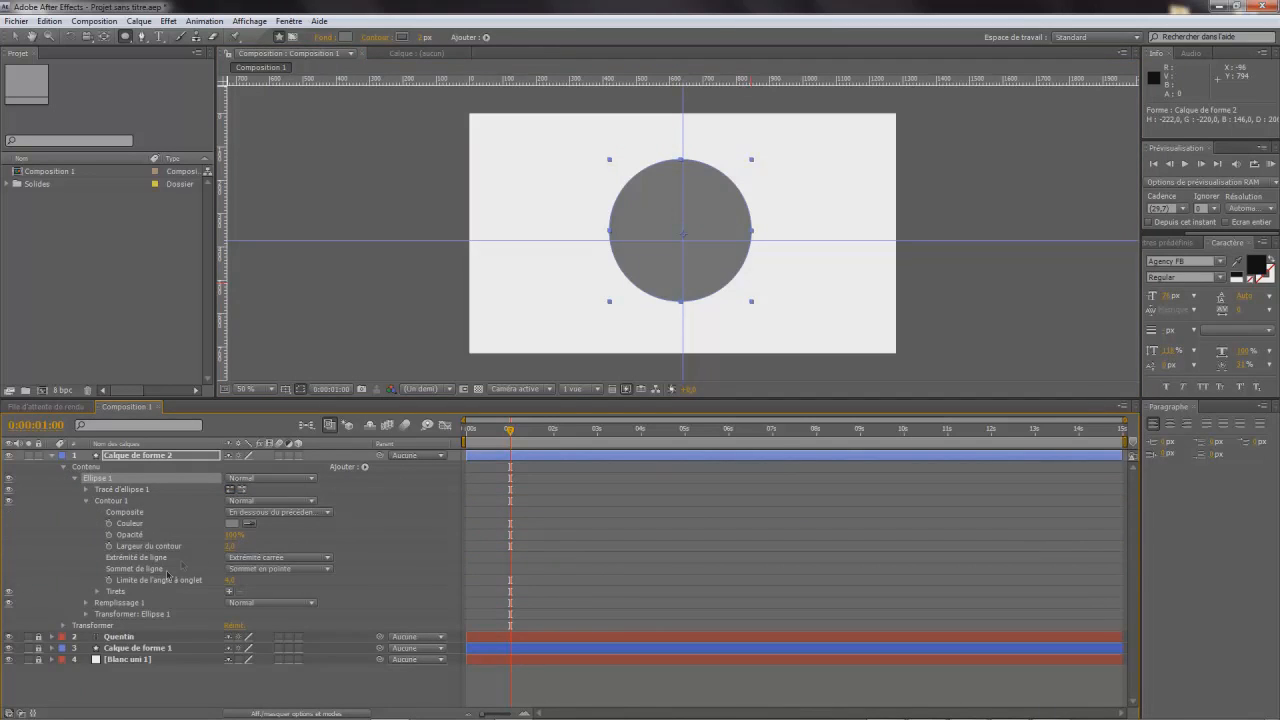
{"action": "left_click", "coordinate": [86, 605]}
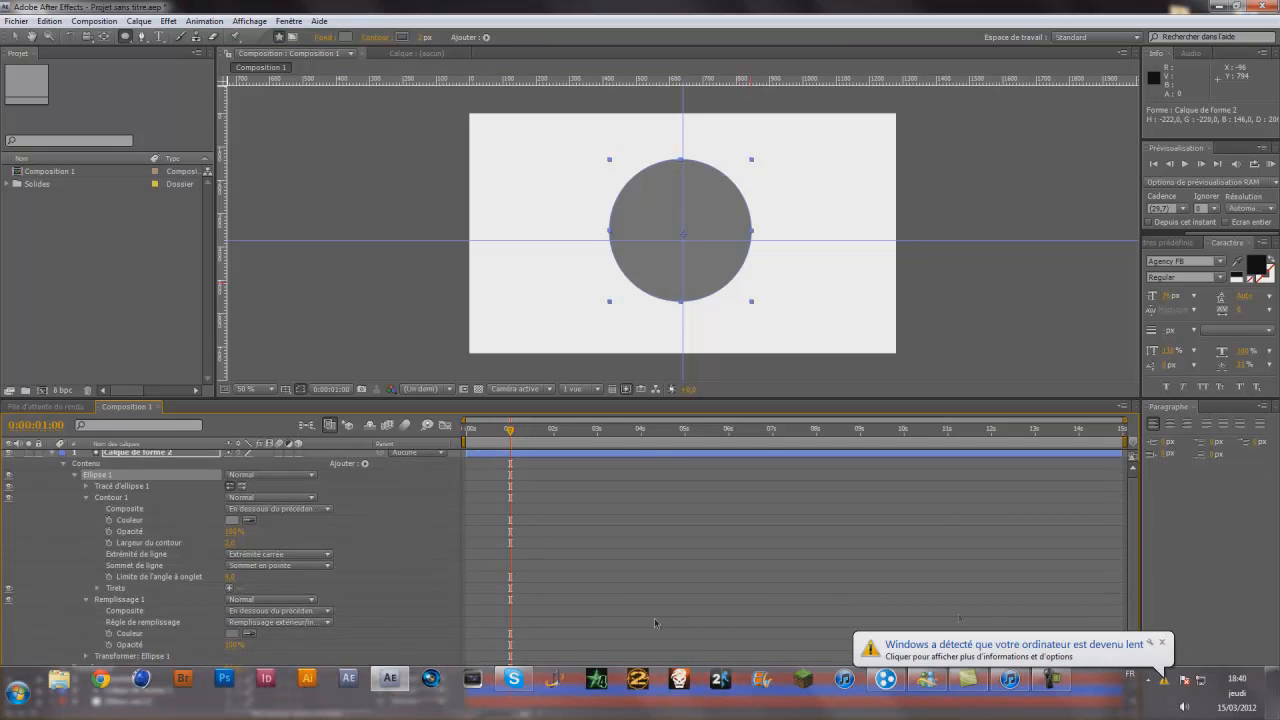
{"action": "left_click", "coordinate": [1162, 643]}
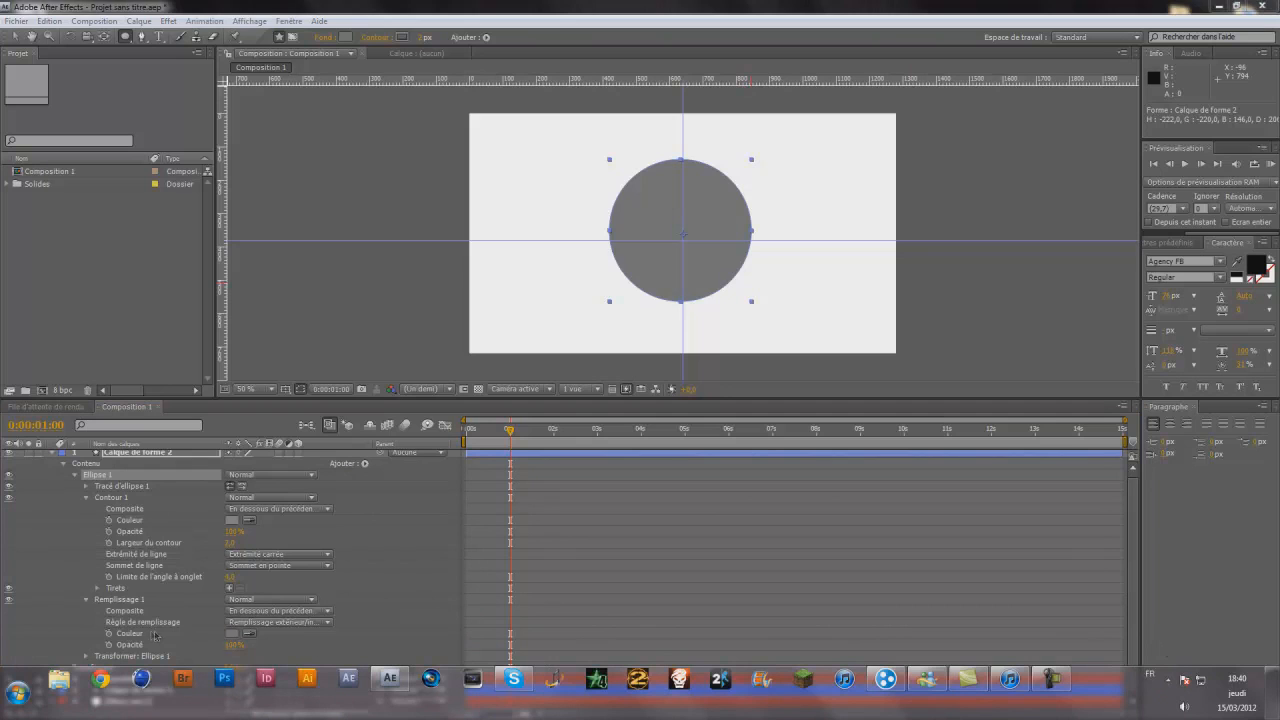
{"action": "left_click_drag", "start_coordinate": [230, 645], "coordinate": [160, 655]}
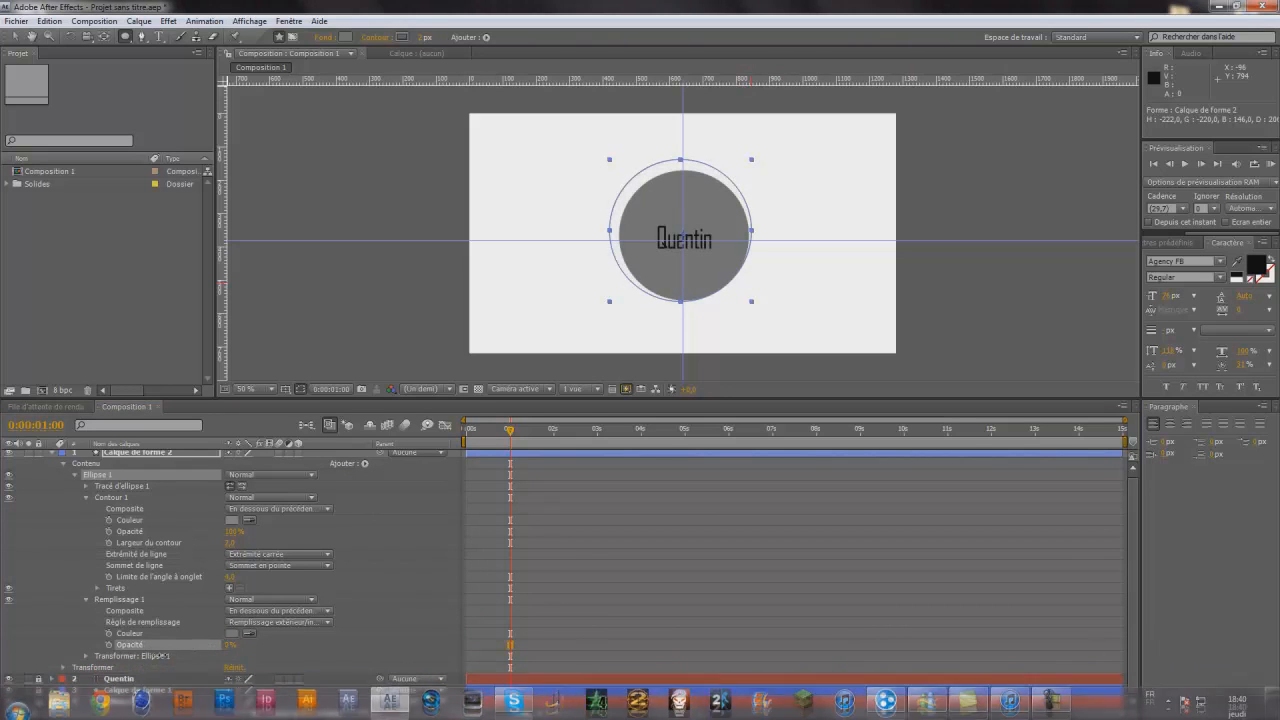
- Move the outlined ellipse so that it surrounds the filled circle with an even gap
{"action": "left_click", "coordinate": [17, 36]}
{"action": "left_click", "coordinate": [642, 175]}
{"action": "left_click_drag", "start_coordinate": [642, 175], "coordinate": [645, 176]}
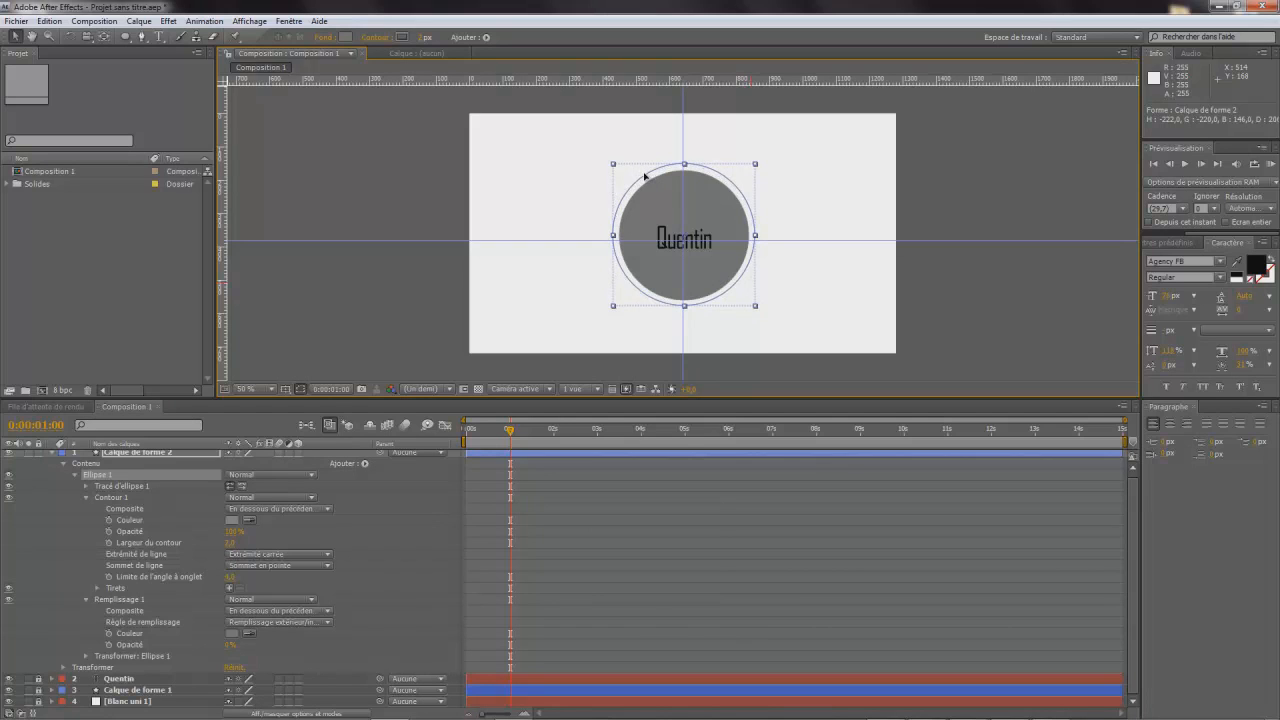
{"action": "left_click_drag", "start_coordinate": [645, 176], "coordinate": [645, 177]}
- Unlock the filled circle's layer and move the circle down to position 640, 380, centred on the guides
{"action": "left_click", "coordinate": [53, 454]}
{"action": "left_click", "coordinate": [38, 488]}
{"action": "left_click", "coordinate": [52, 478]}
{"action": "left_click", "coordinate": [117, 547]}
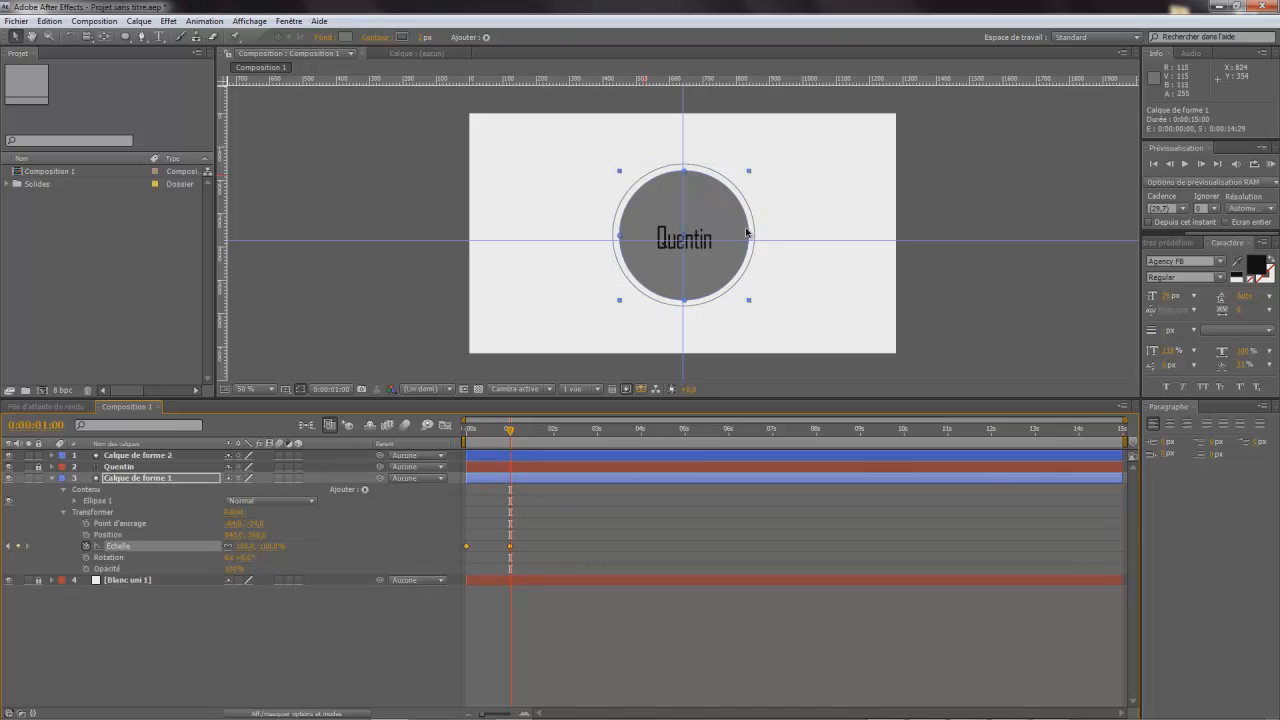
{"action": "left_click_drag", "start_coordinate": [708, 222], "coordinate": [707, 229]}
{"action": "left_click", "coordinate": [195, 538]}
{"action": "mouse_move", "coordinate": [505, 437]}
{"action": "left_mouse_down"}
{"action": "mouse_move", "coordinate": [488, 437]}
{"action": "mouse_move", "coordinate": [526, 444]}
{"action": "mouse_move", "coordinate": [510, 442]}
{"action": "left_mouse_up"}
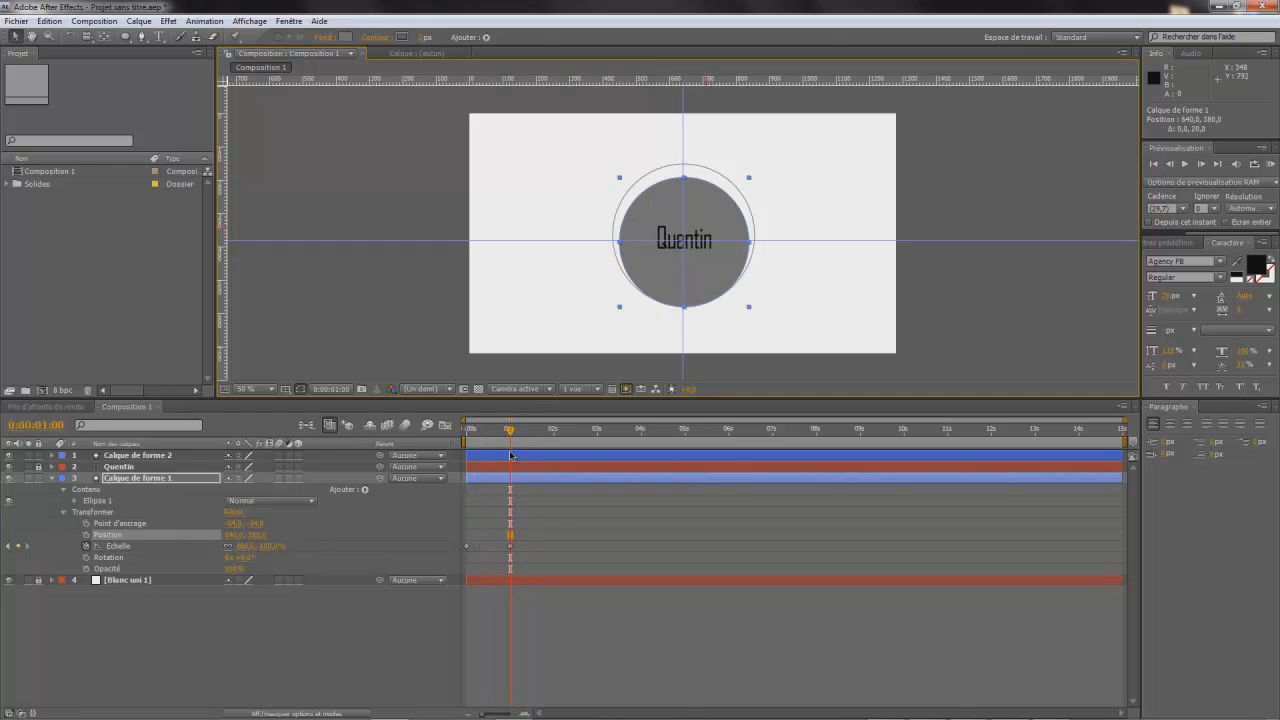
- Move the outline ring's layer down to position 640, 380 so it is concentric with the filled circle
{"action": "left_click", "coordinate": [47, 479]}
{"action": "left_click", "coordinate": [52, 456]}
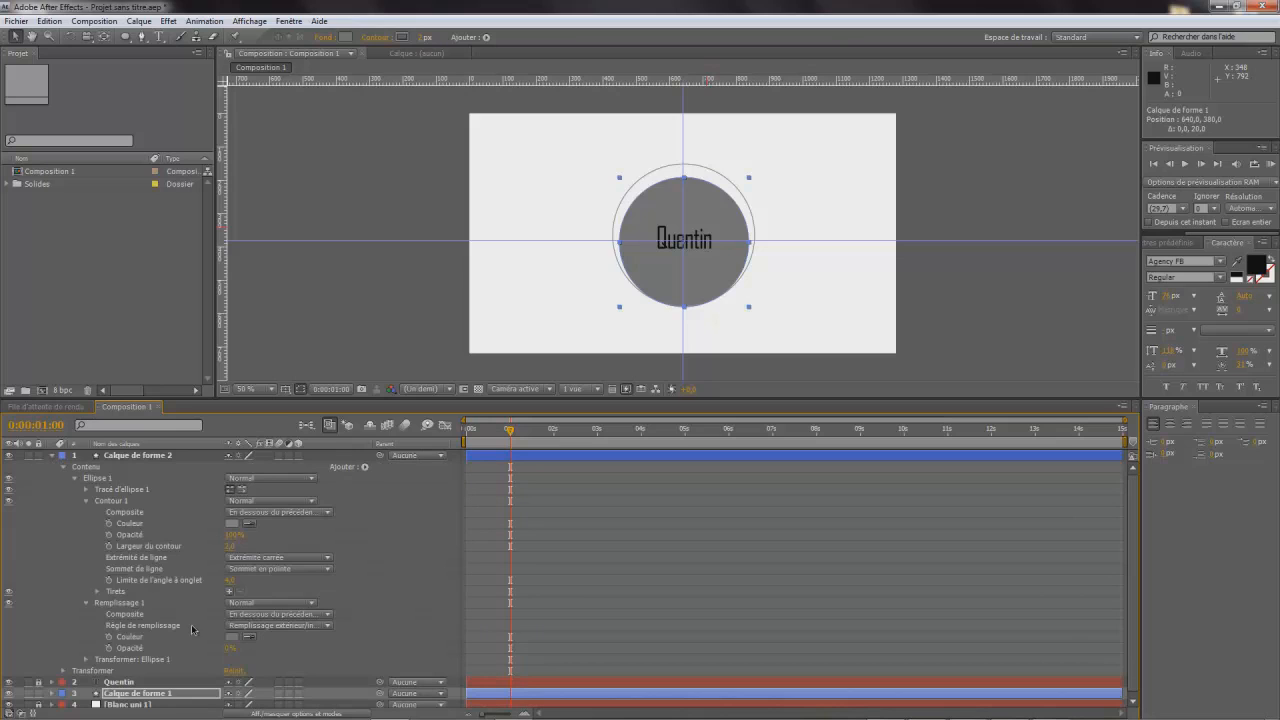
{"action": "left_click", "coordinate": [641, 183]}
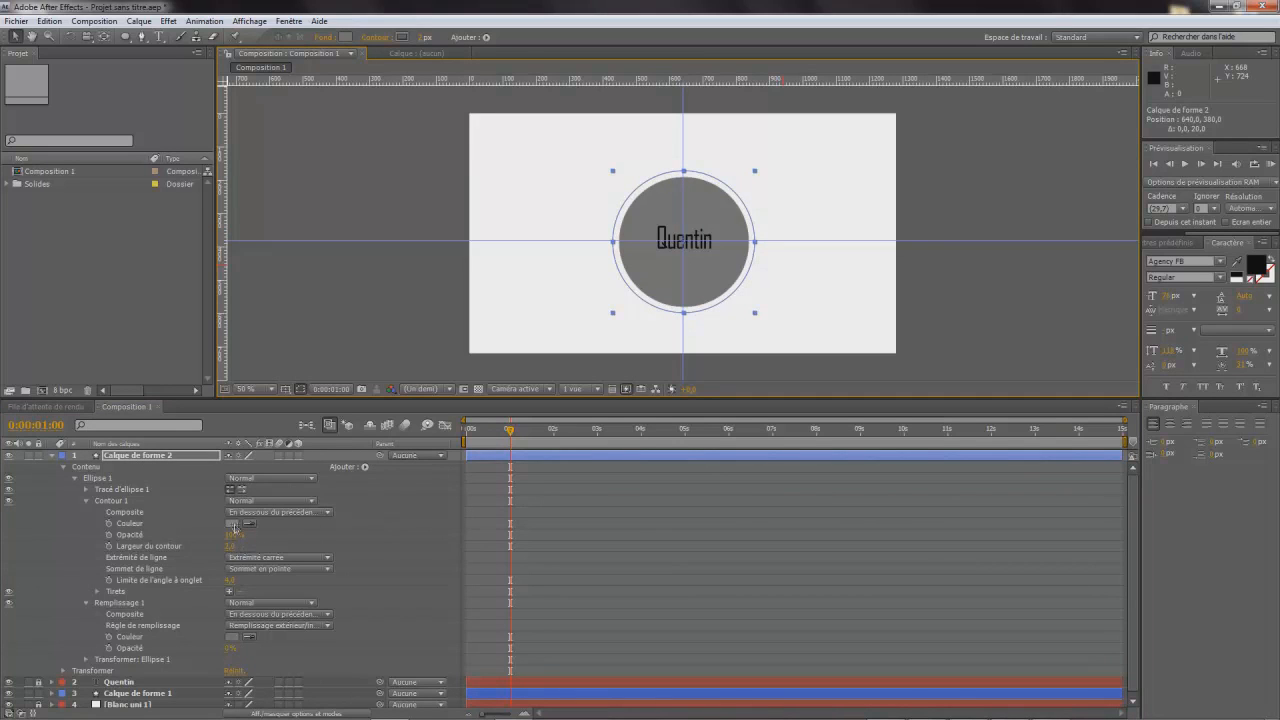
- Set the stroke width of the outline ring to 6
{"action": "left_click_drag", "start_coordinate": [230, 550], "coordinate": [237, 548]}
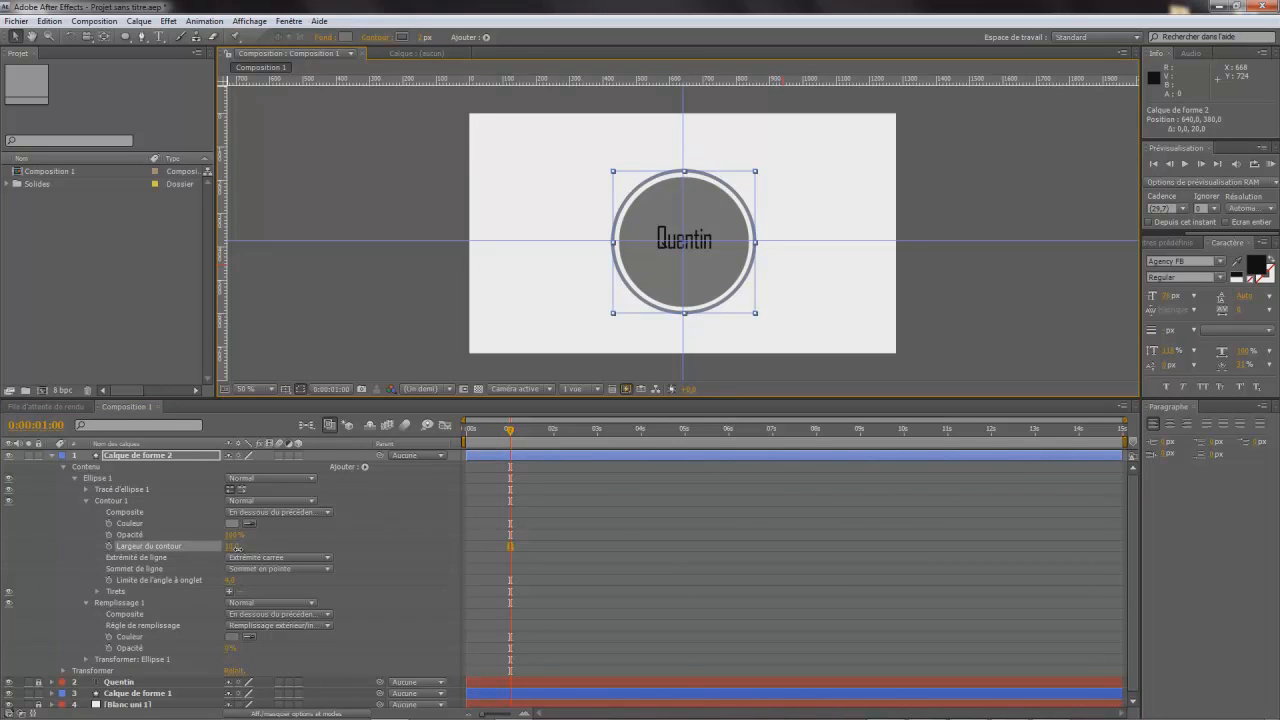
{"action": "left_click", "coordinate": [235, 547]}
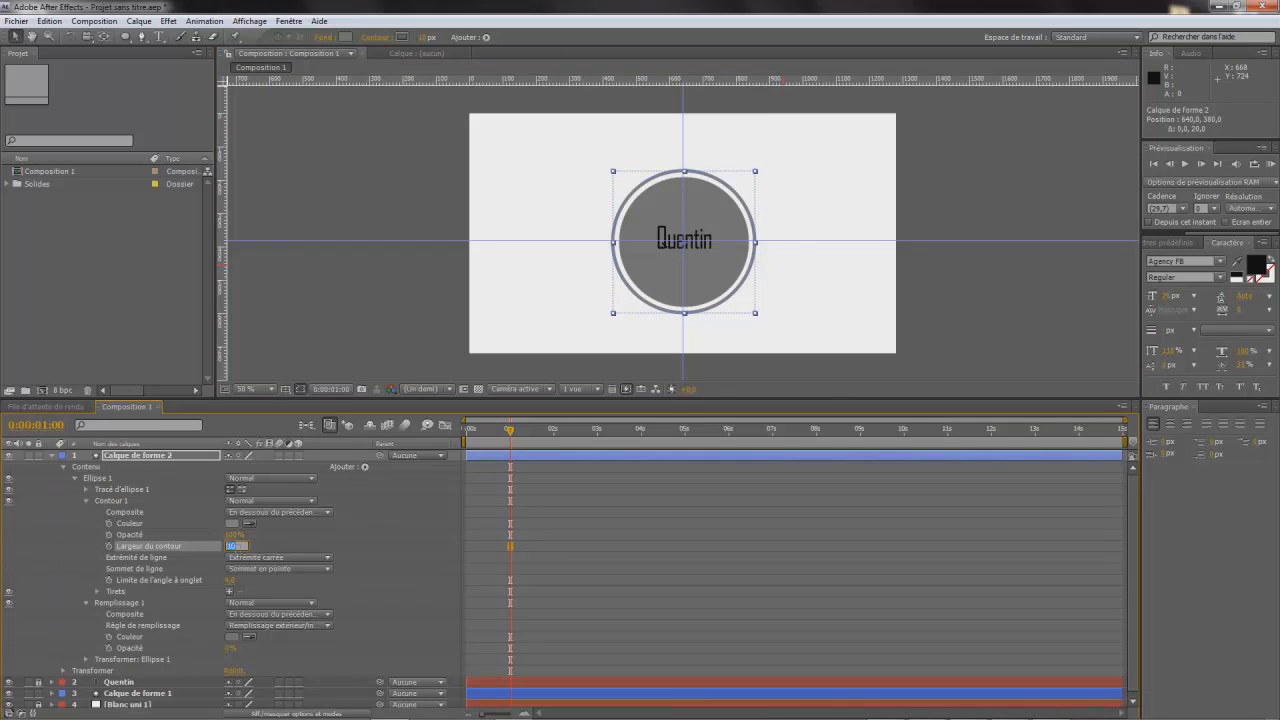
{"action": "type", "text": "6"}
{"action": "key", "text": "Return"}
- Trim the start of the outline ring's layer to 0:00:01:00
{"action": "left_click_drag", "start_coordinate": [510, 430], "coordinate": [509, 460]}
{"action": "left_click", "coordinate": [470, 461]}
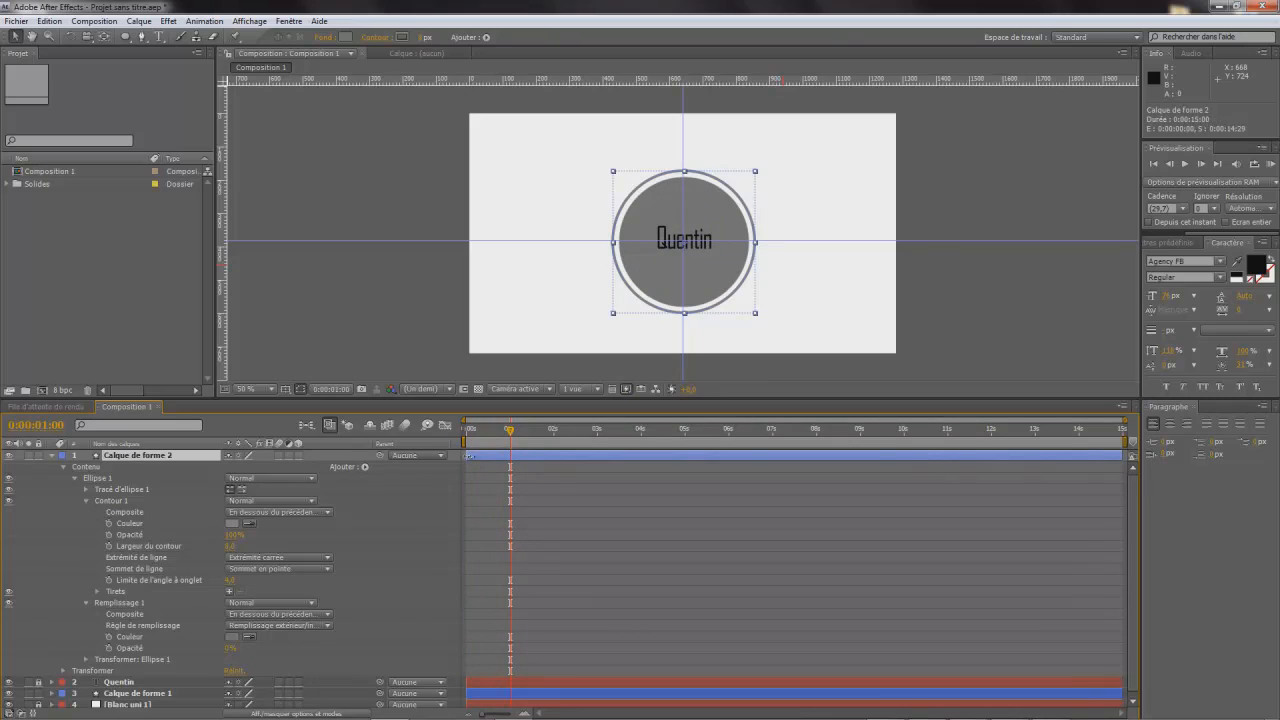
{"action": "mouse_move", "coordinate": [511, 464]}
{"action": "left_mouse_down"}
{"action": "mouse_move", "coordinate": [467, 462]}
{"action": "mouse_move", "coordinate": [540, 476]}
{"action": "mouse_move", "coordinate": [511, 482]}
{"action": "left_mouse_up"}
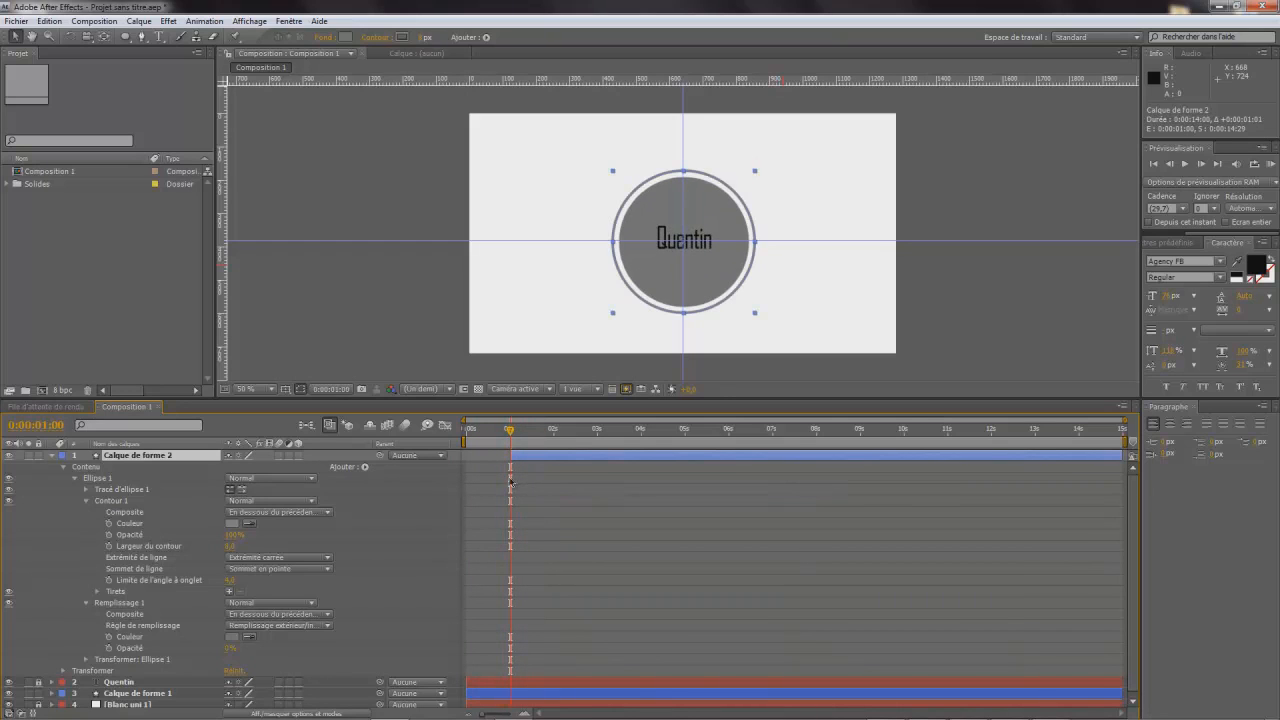
- Add a scale keyframe for the outline ring's layer at 0:00:01:00 and reduce its scale to 70%
{"action": "left_click", "coordinate": [63, 671]}
{"action": "scroll", "coordinate": [272, 596], "scroll_direction": "down", "scroll_amount": 2}
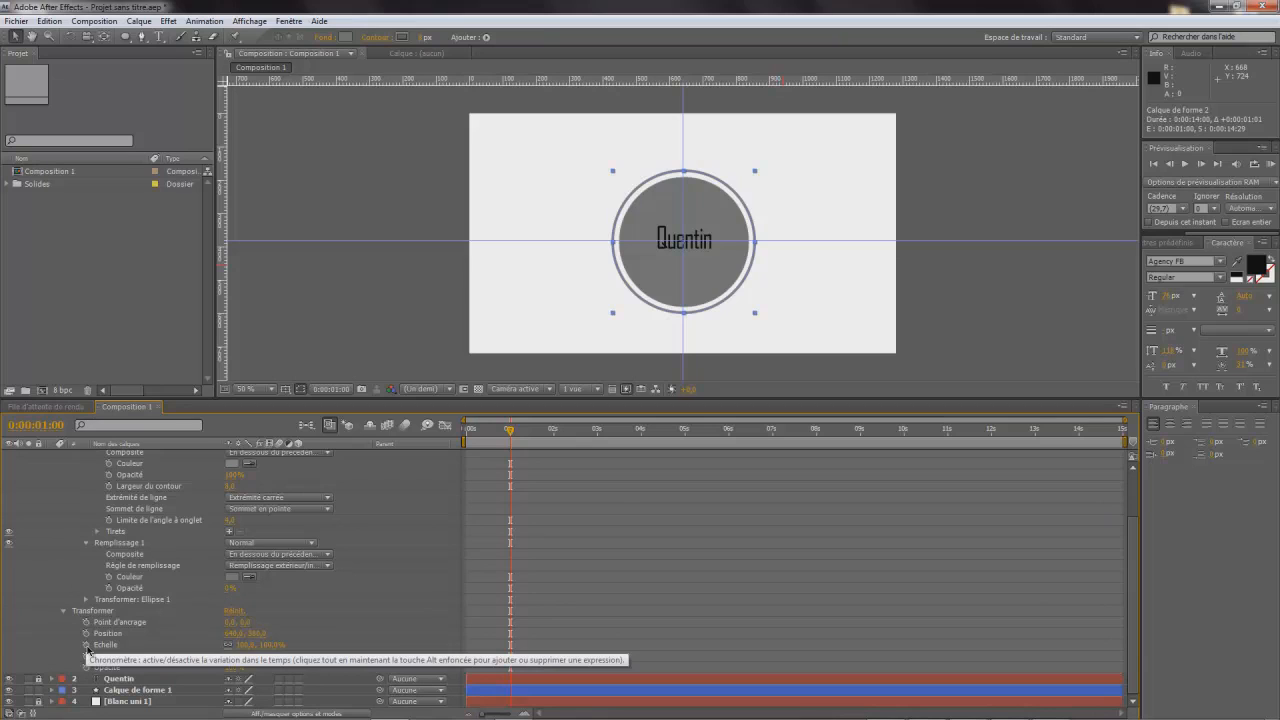
{"action": "left_click", "coordinate": [87, 650]}
{"action": "left_click_drag", "start_coordinate": [250, 645], "coordinate": [231, 649]}
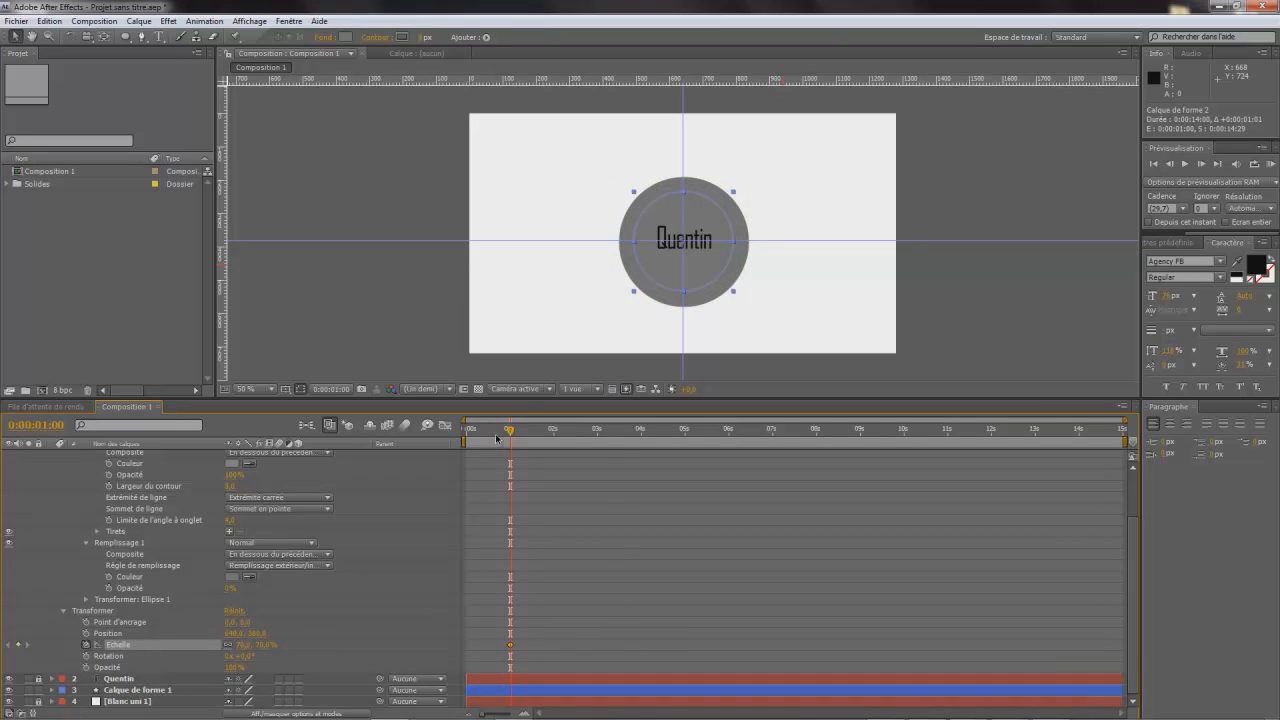
- Set the outline ring's scale to about 376% at 0:00:01:15 so it expands past the frame, and collapse its layer properties
{"action": "left_click_drag", "start_coordinate": [510, 432], "coordinate": [532, 442]}
{"action": "left_click", "coordinate": [510, 646]}
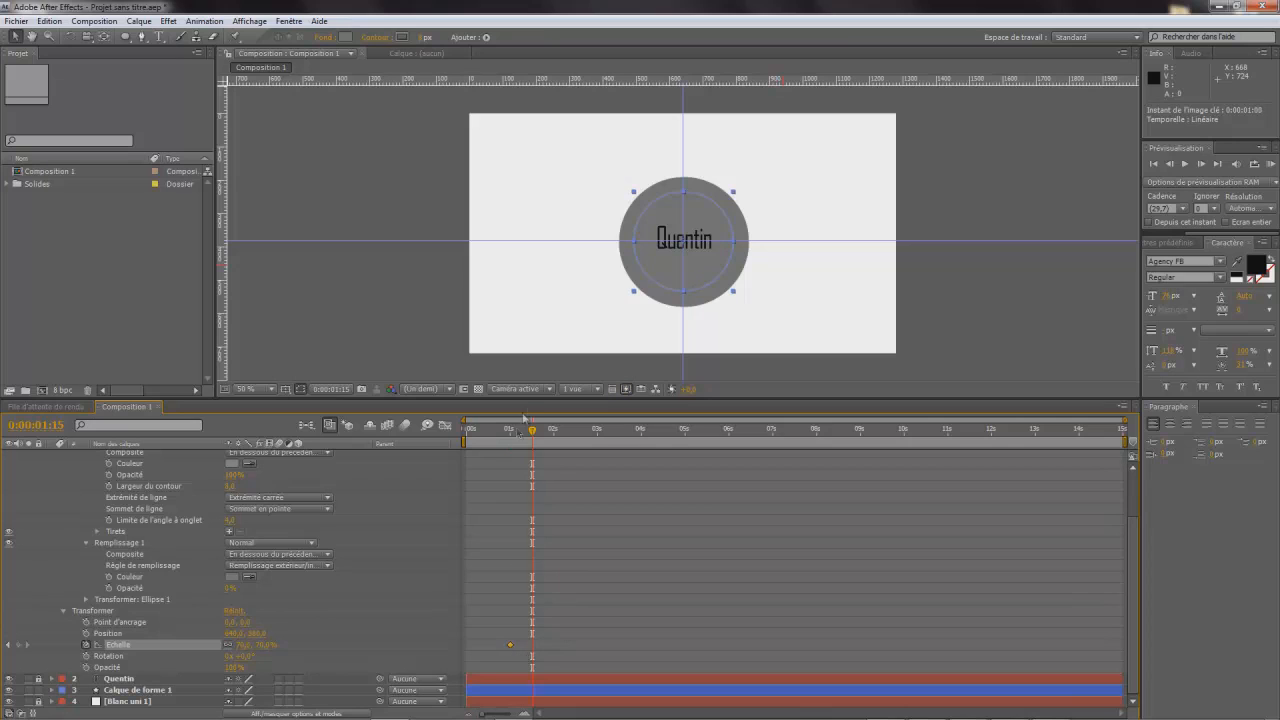
{"action": "mouse_move", "coordinate": [533, 436]}
{"action": "left_mouse_down"}
{"action": "mouse_move", "coordinate": [509, 432]}
{"action": "mouse_move", "coordinate": [511, 445]}
{"action": "left_mouse_up"}
{"action": "left_click_drag", "start_coordinate": [509, 434], "coordinate": [532, 437]}
{"action": "left_click_drag", "start_coordinate": [248, 646], "coordinate": [466, 645]}
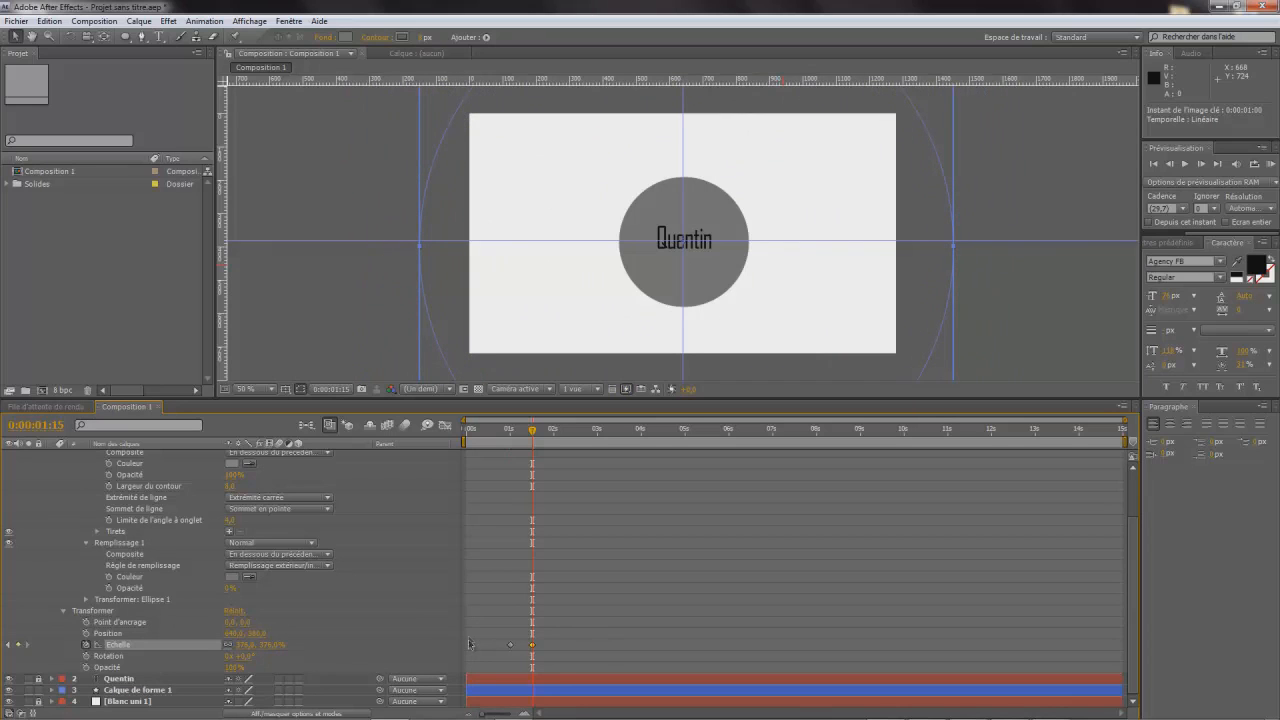
{"action": "scroll", "coordinate": [78, 470], "scroll_direction": "up", "scroll_amount": 2}
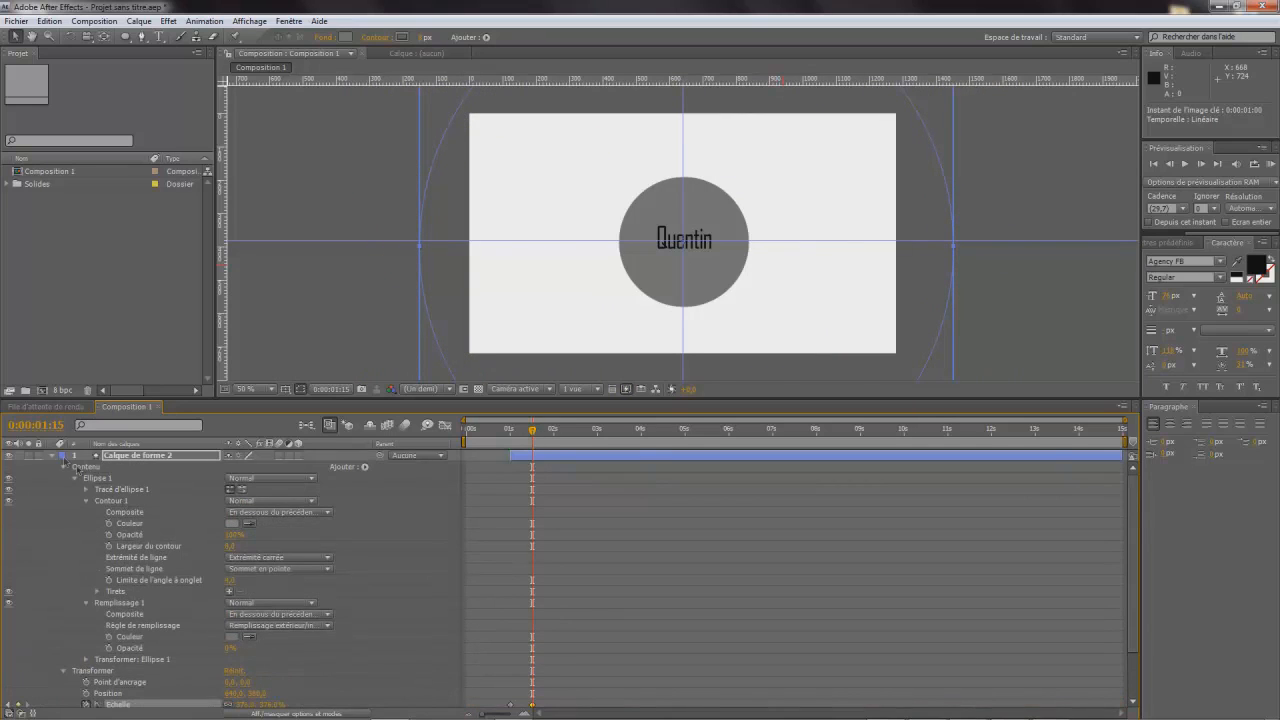
{"action": "left_click", "coordinate": [51, 456]}
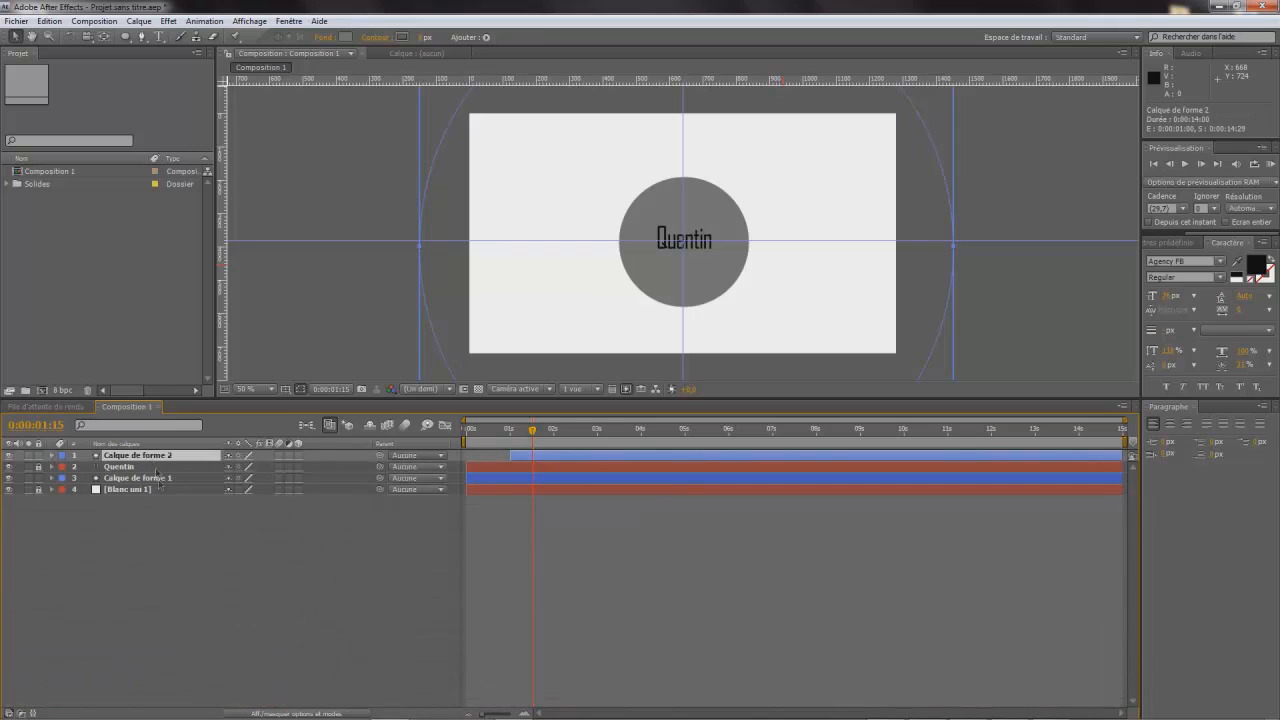
- Duplicate the outline ring's layer and shift the copy's two scale keyframes so the first sits at 0:00:01:15
{"action": "key", "text": "ctrl+c"}
{"action": "key", "text": "ctrl+v"}
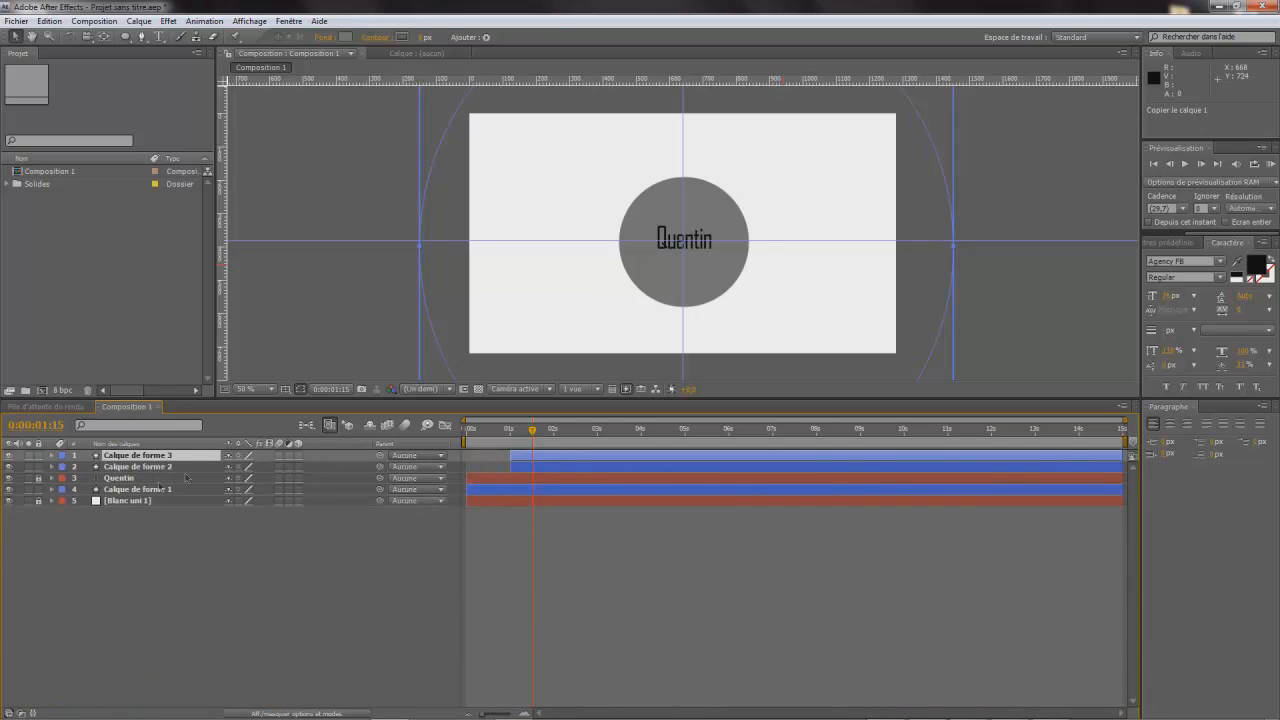
{"action": "left_click", "coordinate": [51, 456]}
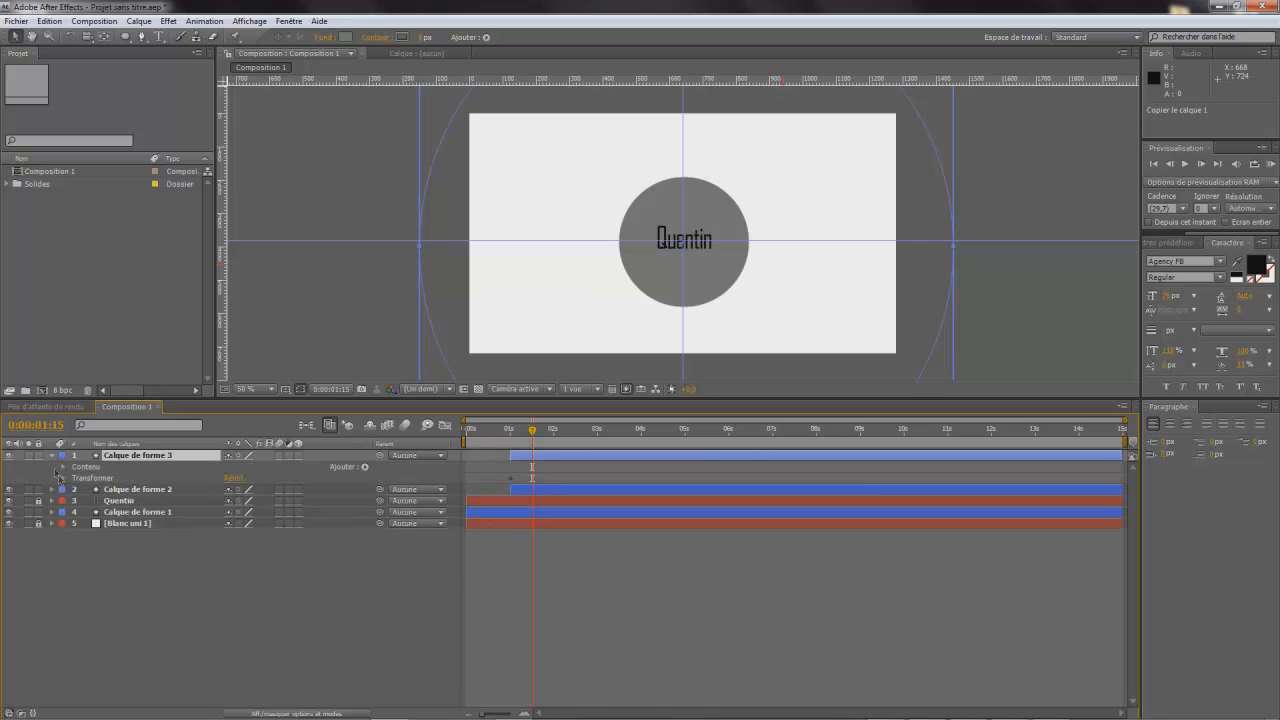
{"action": "left_click", "coordinate": [63, 478]}
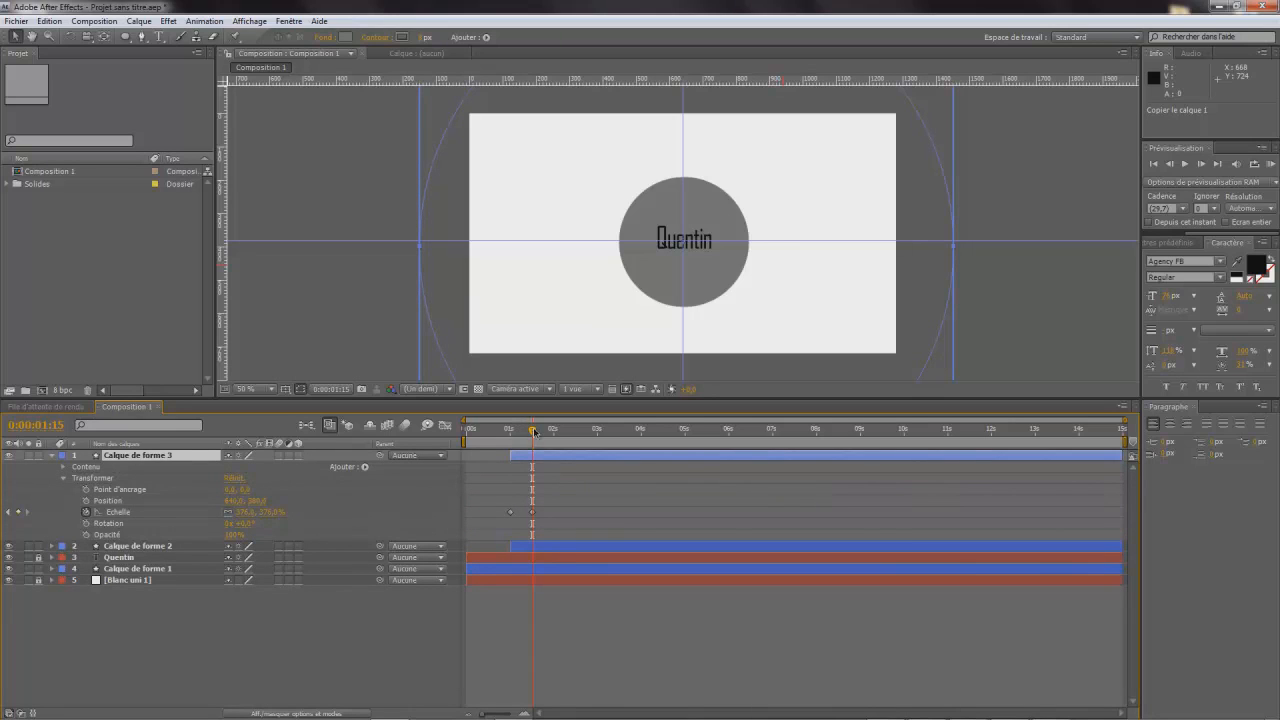
{"action": "left_click_drag", "start_coordinate": [502, 513], "coordinate": [535, 520]}
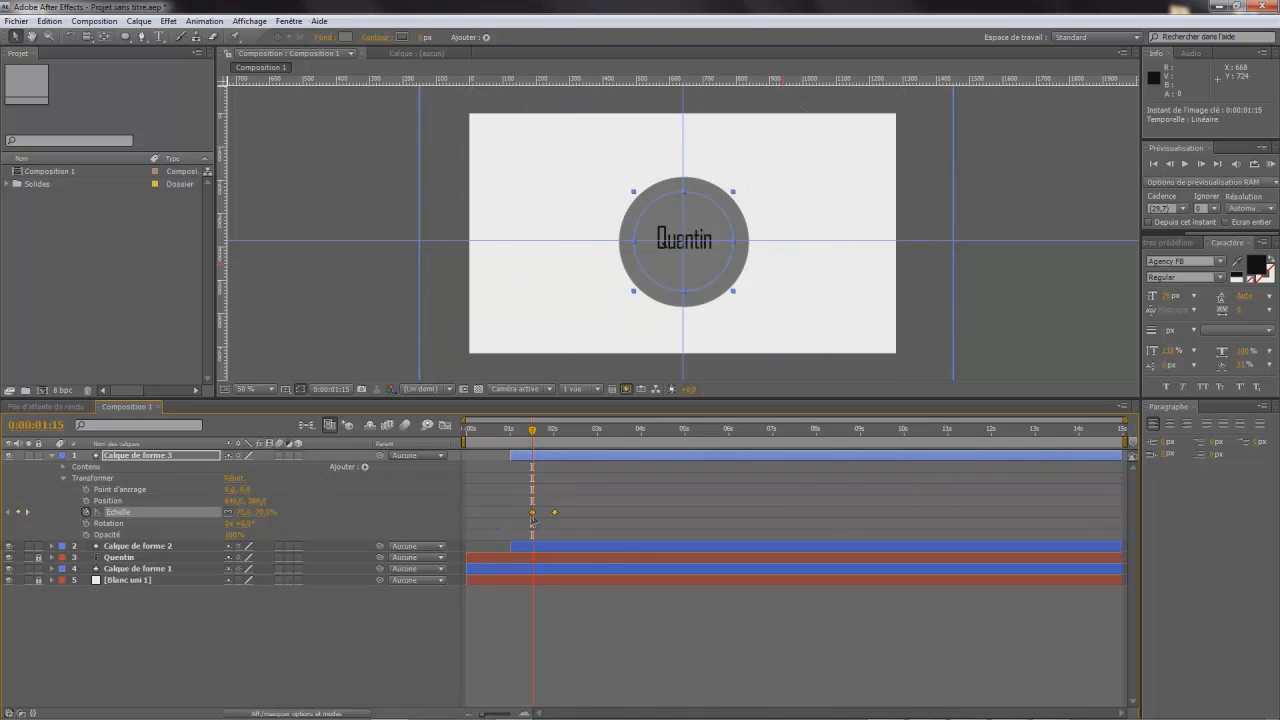
{"action": "left_click_drag", "start_coordinate": [531, 431], "coordinate": [535, 466]}
{"action": "left_click", "coordinate": [951, 328]}
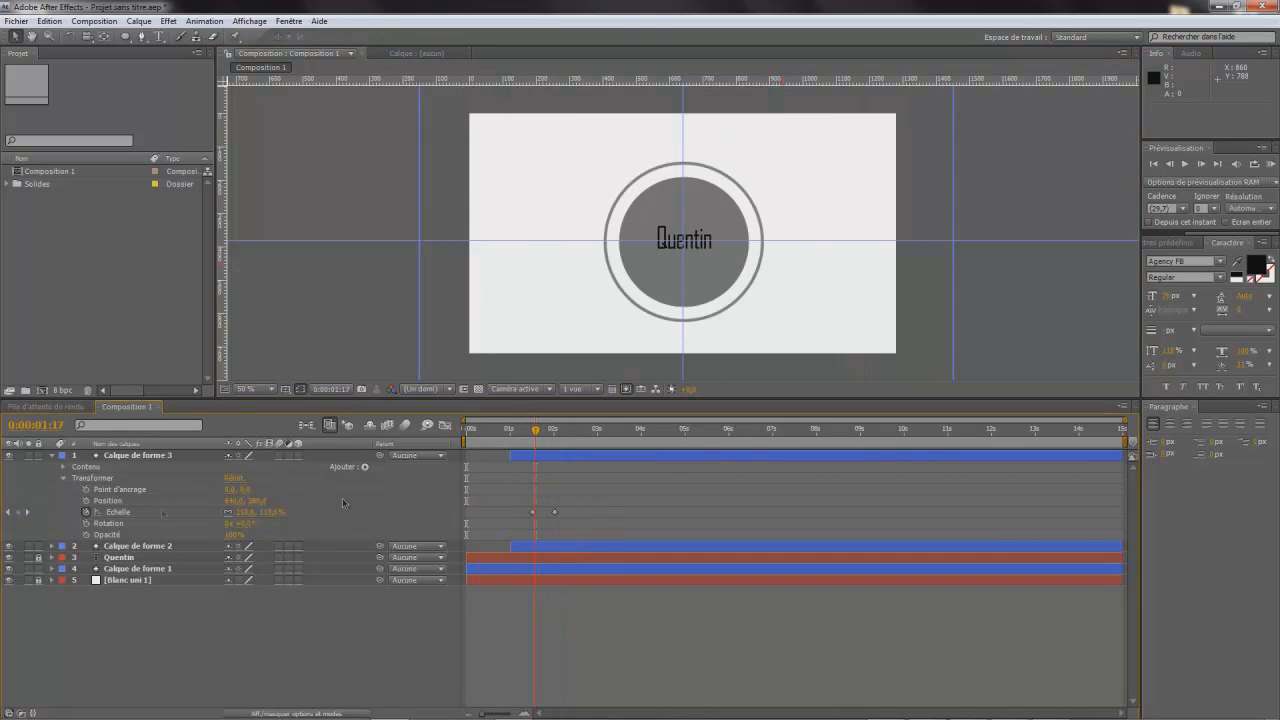
- Move both outline ring layers beneath the filled circle's layer and set the current time to 0:00:02:00
{"action": "left_click_drag", "start_coordinate": [140, 458], "coordinate": [129, 575]}
{"action": "left_click_drag", "start_coordinate": [147, 456], "coordinate": [144, 487]}
{"action": "left_click_drag", "start_coordinate": [535, 432], "coordinate": [554, 461]}
{"action": "left_click", "coordinate": [352, 334]}
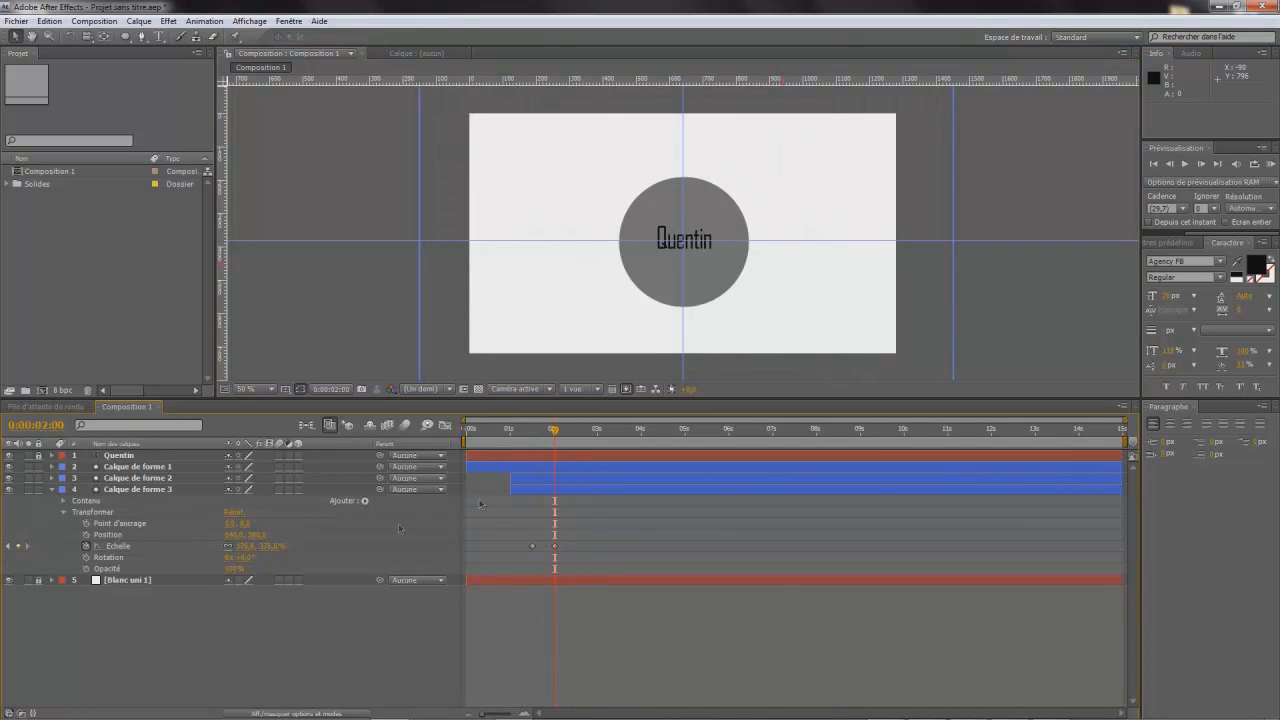
- Duplicate the second outline ring's layer, shift the copy's scale keyframes to start at 0:00:02:00, and collapse both layers
{"action": "left_click", "coordinate": [124, 491]}
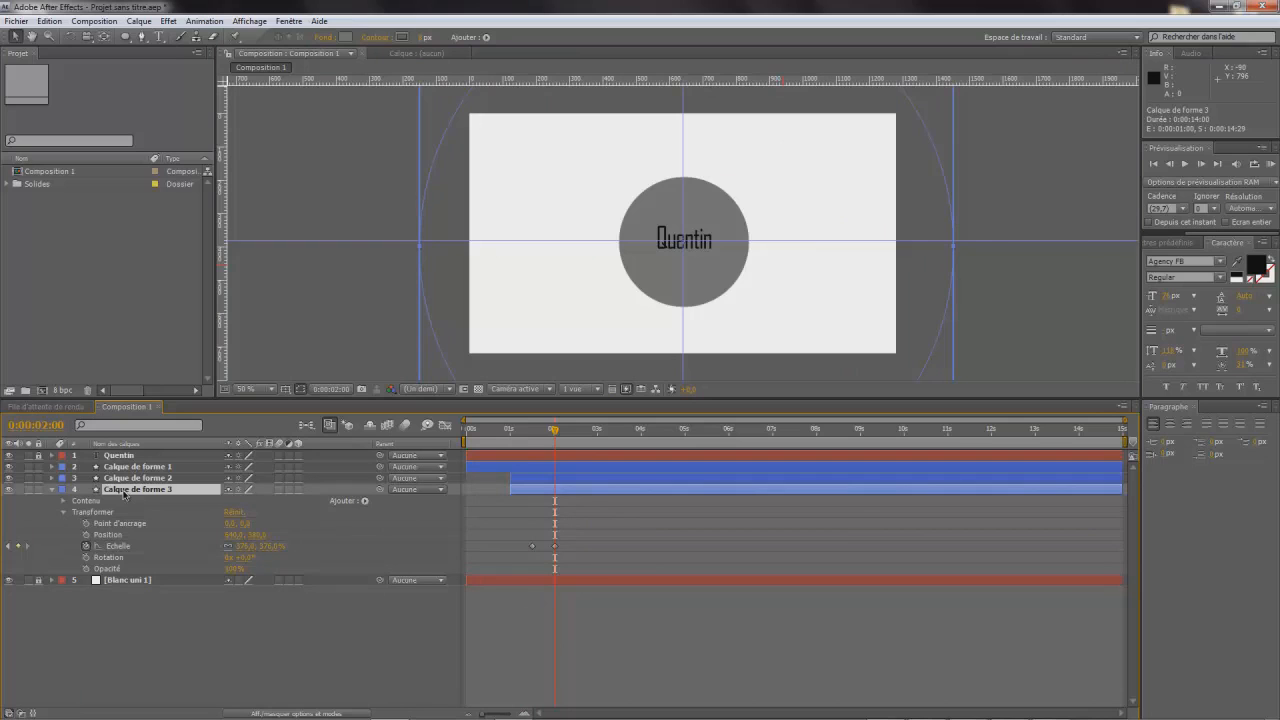
{"action": "key", "text": "ctrl+c"}
{"action": "key", "text": "ctrl+v"}
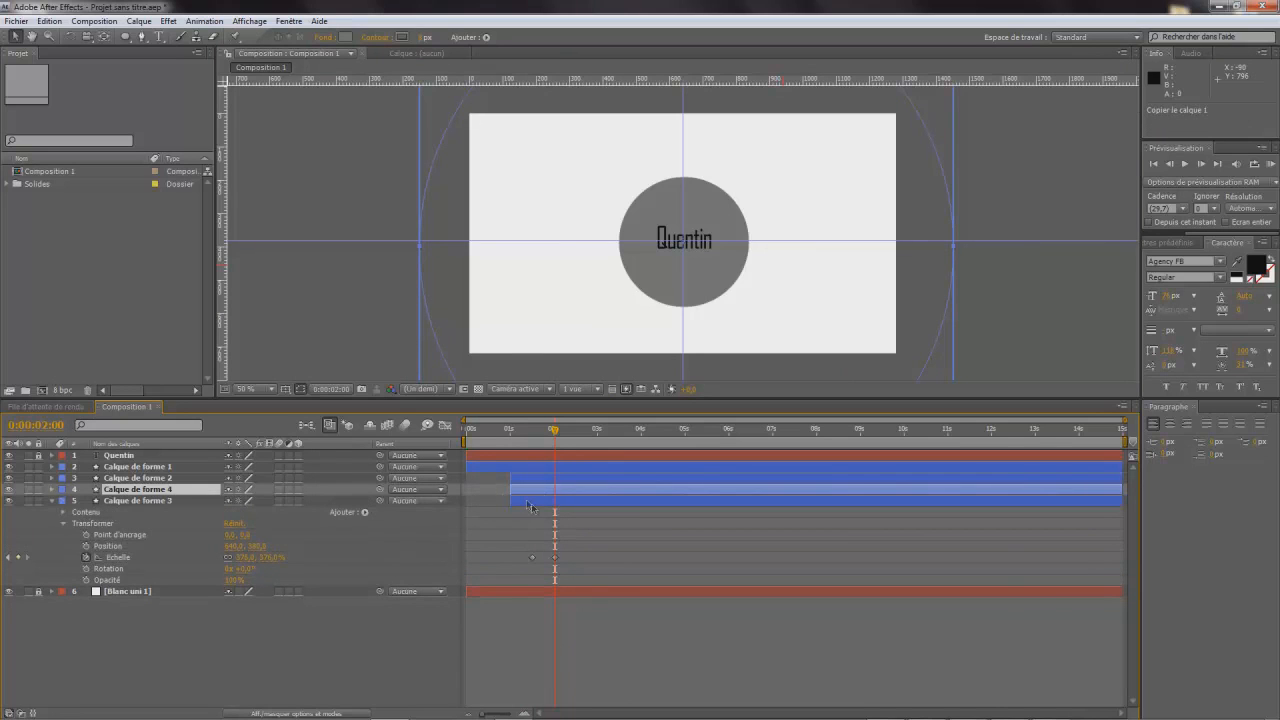
{"action": "left_click", "coordinate": [52, 489]}
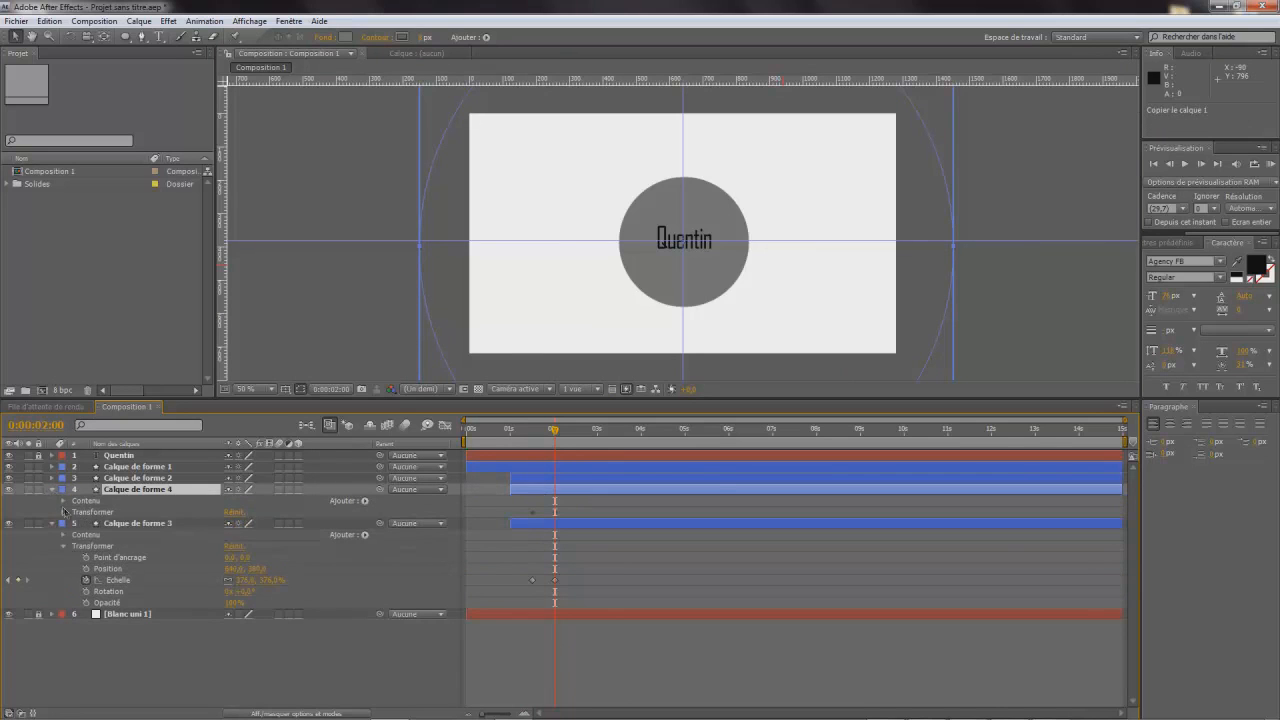
{"action": "left_click", "coordinate": [64, 512]}
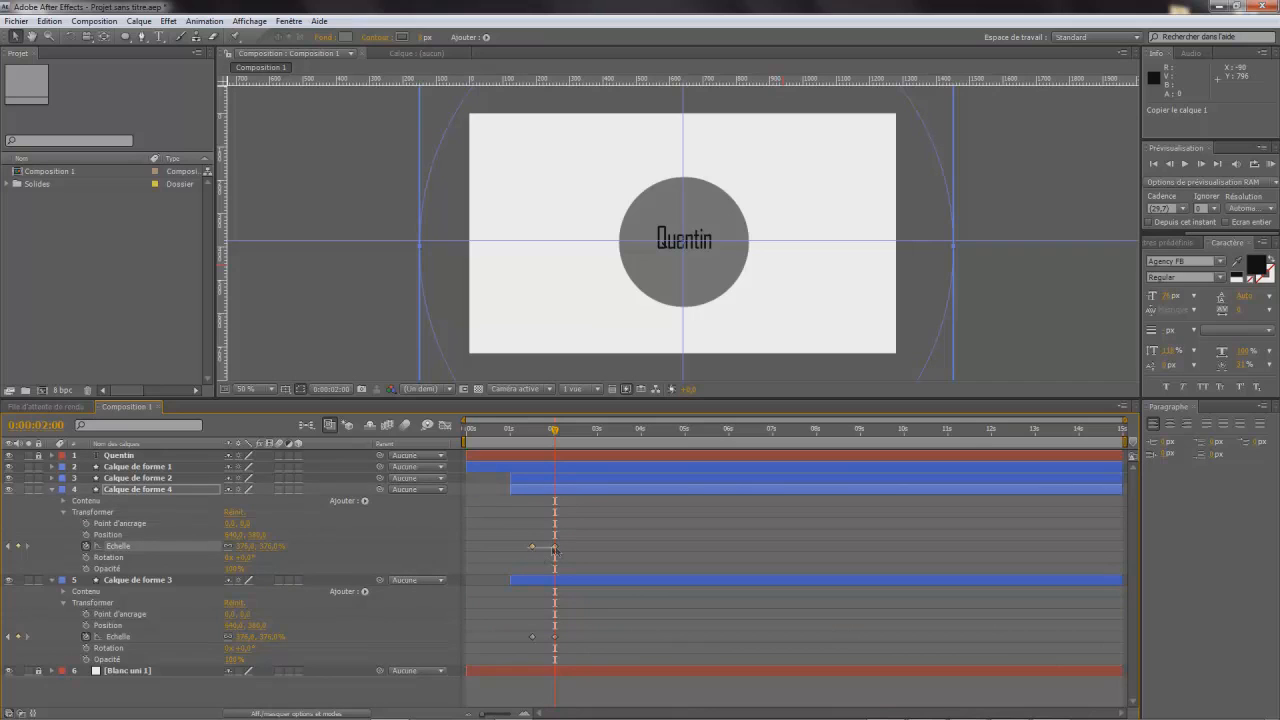
{"action": "left_click", "coordinate": [532, 546]}
{"action": "left_click_drag", "start_coordinate": [533, 547], "coordinate": [561, 547]}
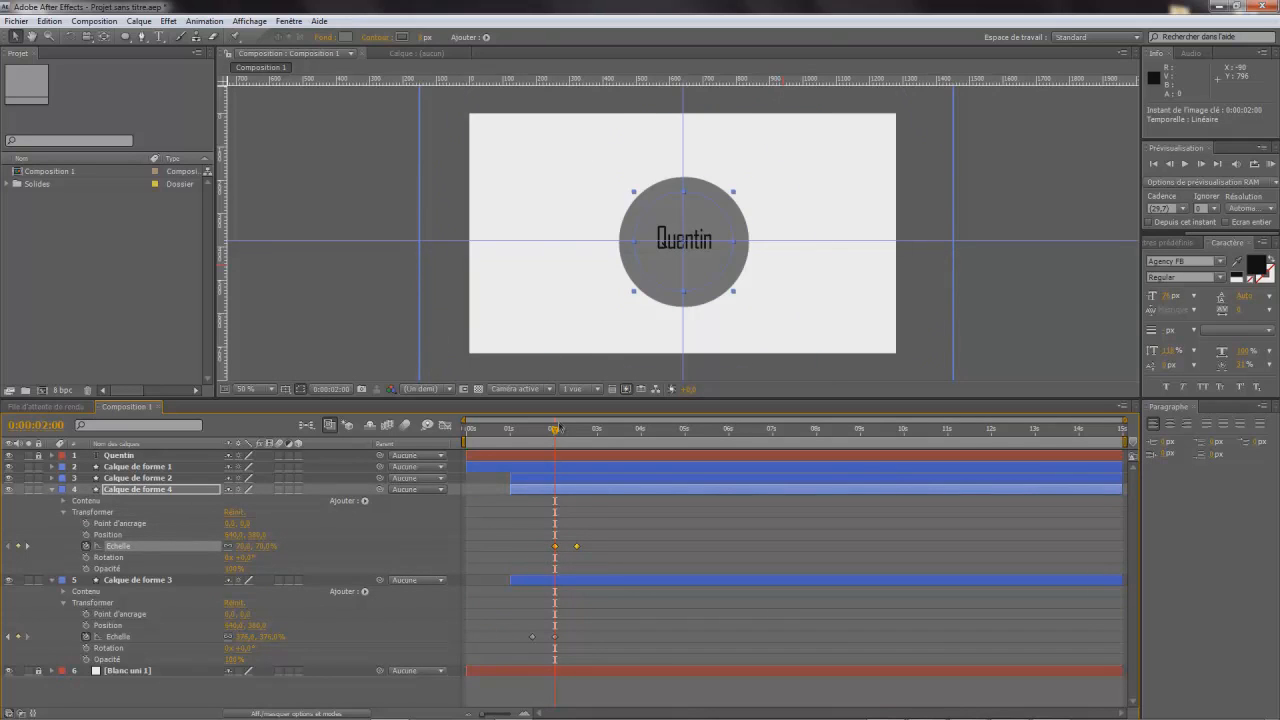
{"action": "left_click_drag", "start_coordinate": [553, 436], "coordinate": [577, 547]}
{"action": "left_click", "coordinate": [53, 490]}
{"action": "left_click", "coordinate": [52, 501]}
- Unlock the name text layer and add a scale keyframe for the filled circle's layer at 0:00:02:15
{"action": "left_click_drag", "start_coordinate": [578, 432], "coordinate": [575, 441]}
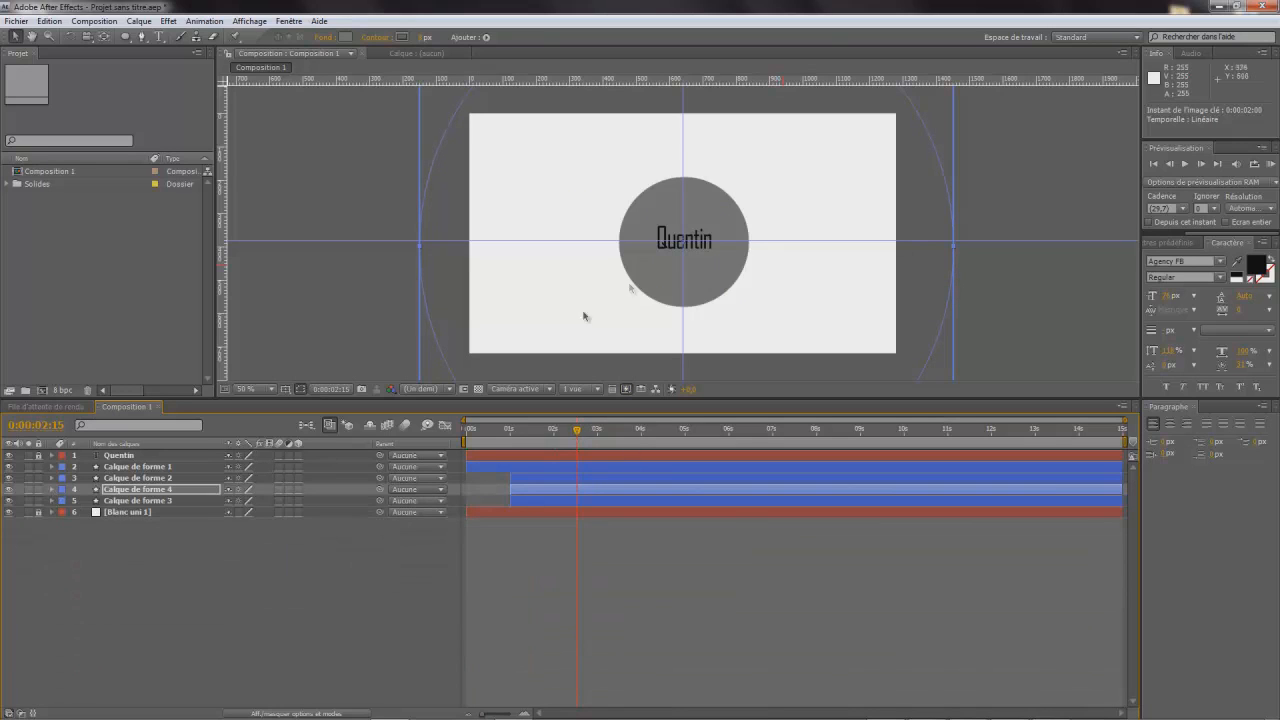
{"action": "left_click", "coordinate": [38, 456]}
{"action": "left_click", "coordinate": [52, 467]}
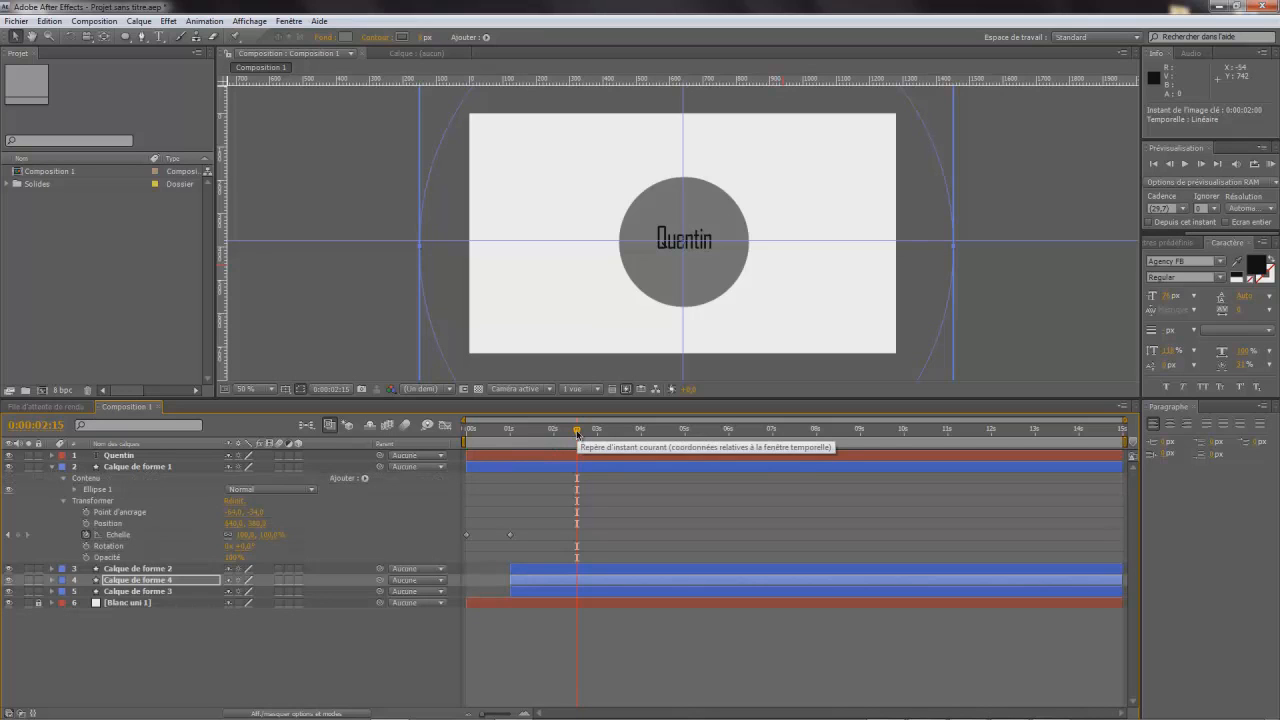
{"action": "left_click_drag", "start_coordinate": [578, 432], "coordinate": [577, 444]}
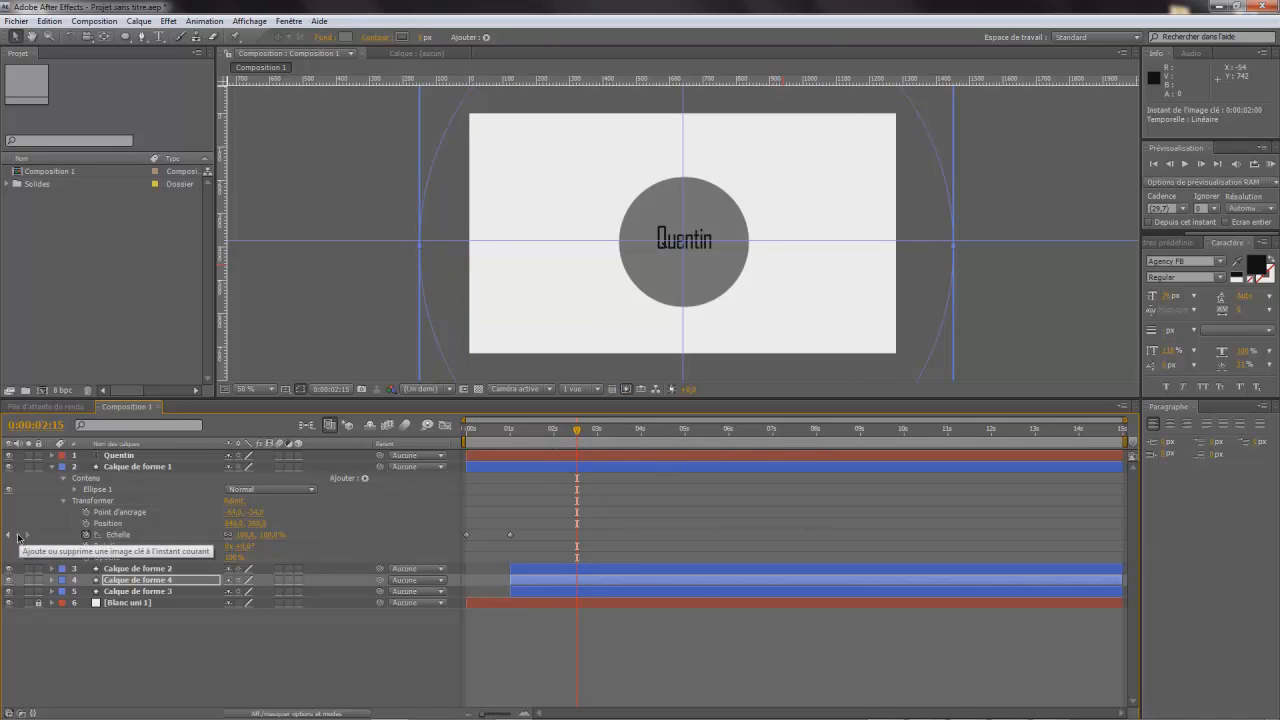
{"action": "left_click", "coordinate": [18, 537]}
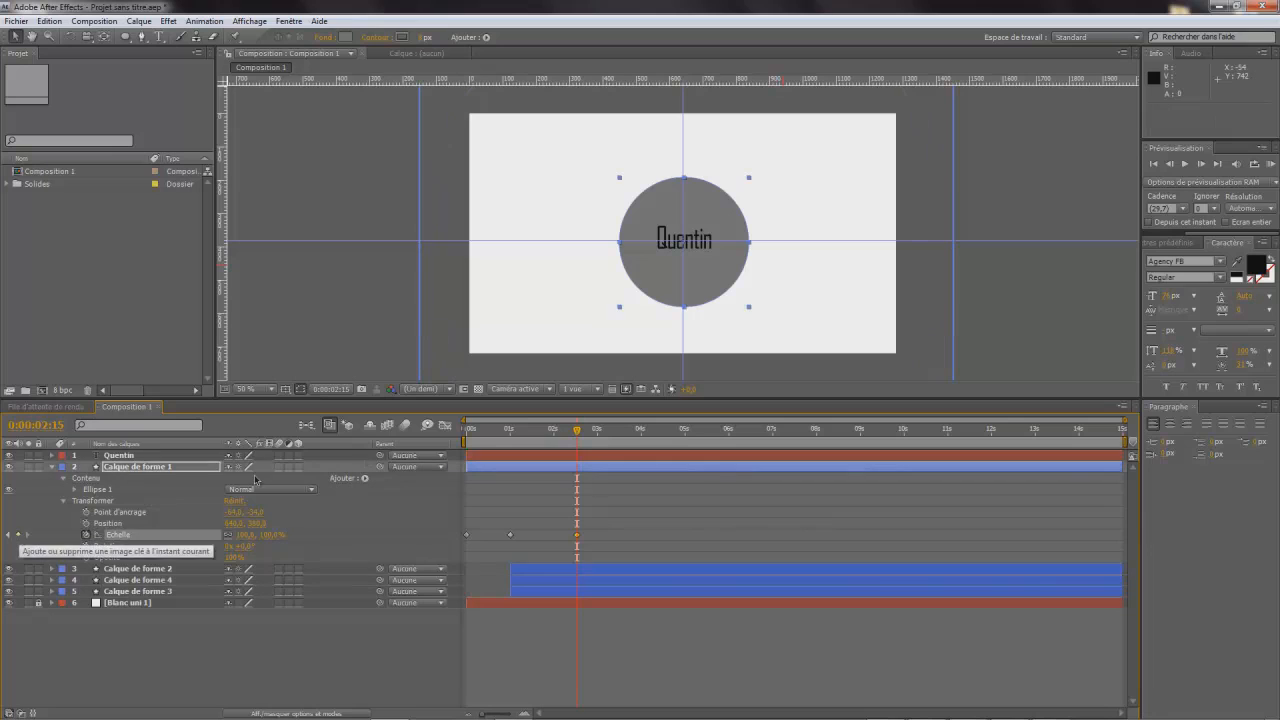
- Set the filled circle's scale to 0% at 0:00:03:00
{"action": "left_click", "coordinate": [584, 434]}
{"action": "left_click_drag", "start_coordinate": [586, 438], "coordinate": [600, 447]}
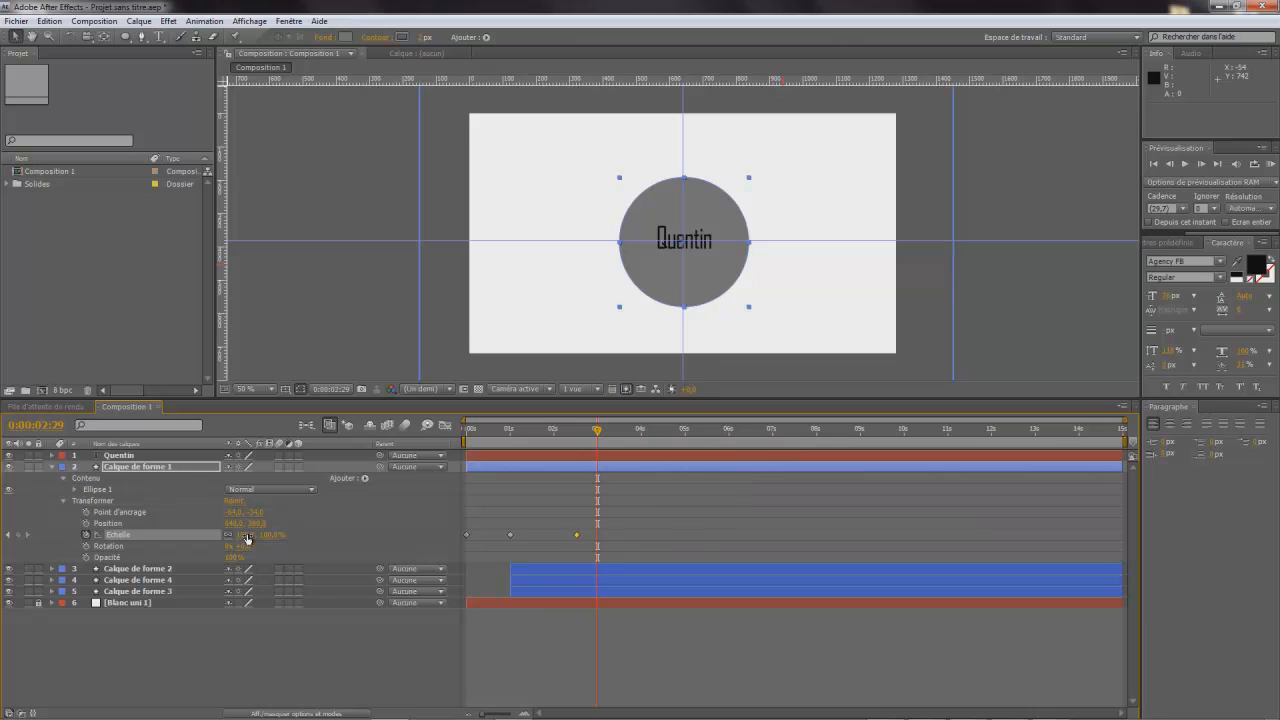
{"action": "left_click", "coordinate": [599, 432]}
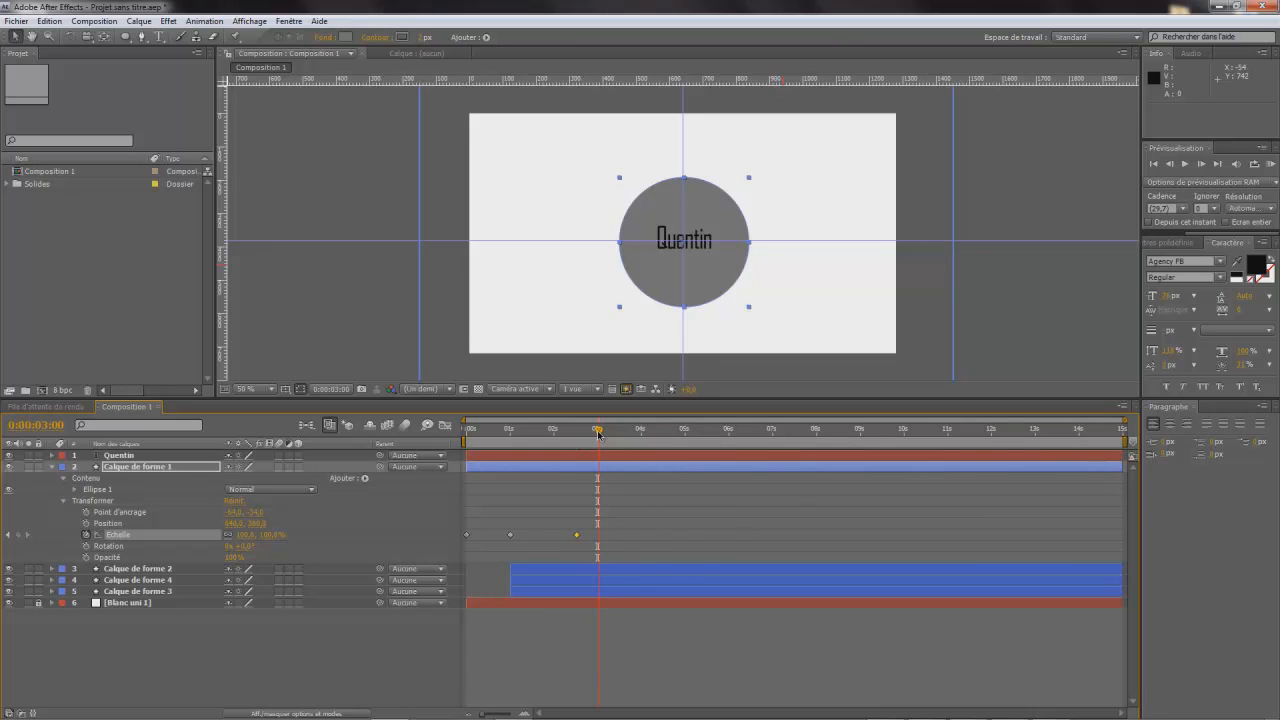
{"action": "left_click", "coordinate": [245, 536]}
{"action": "type", "text": "0"}
{"action": "key", "text": "Return"}
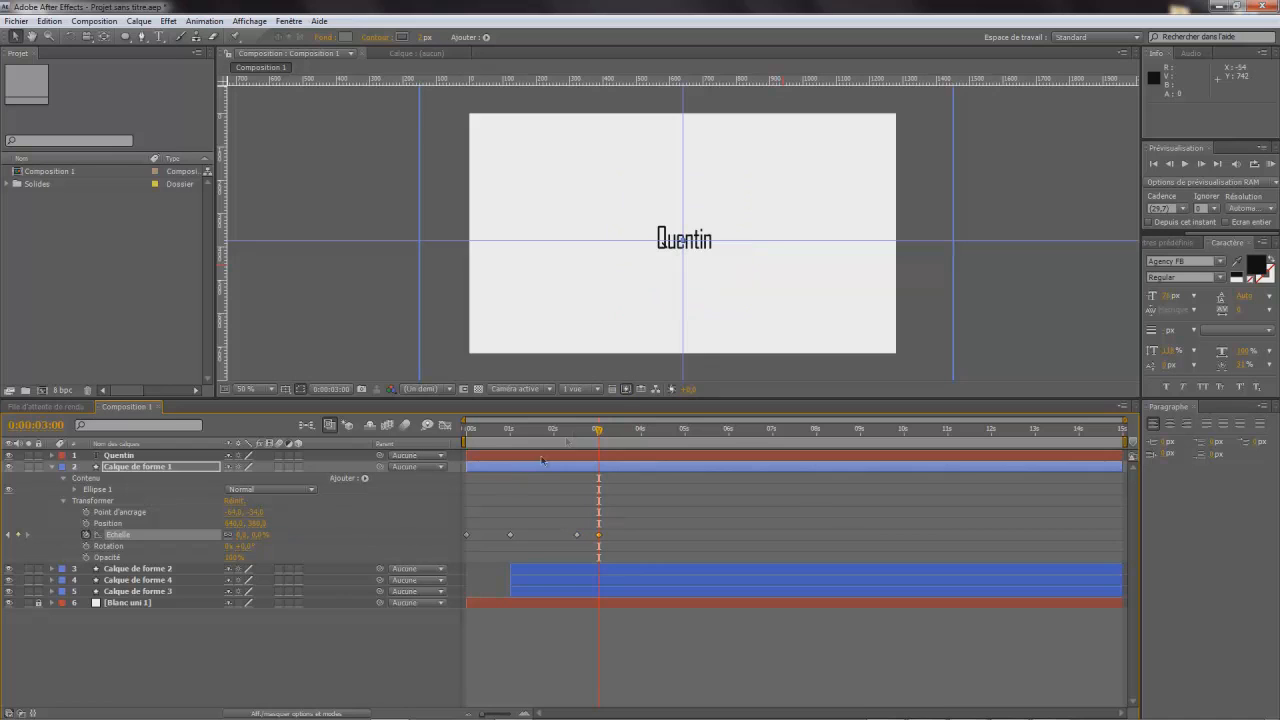
- Add a scale keyframe for the name text layer at 0:00:02:15 and set its scale to 0% at 0:00:03:00
{"action": "left_click", "coordinate": [52, 455]}
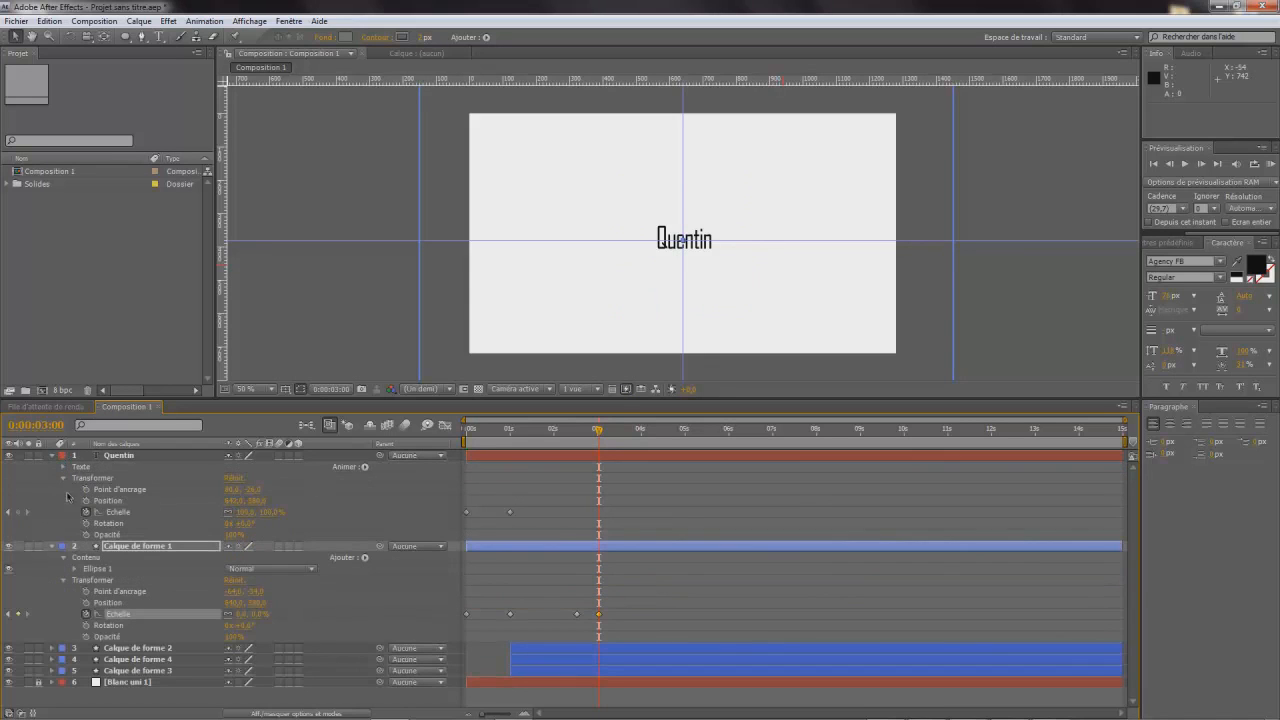
{"action": "left_click", "coordinate": [120, 513]}
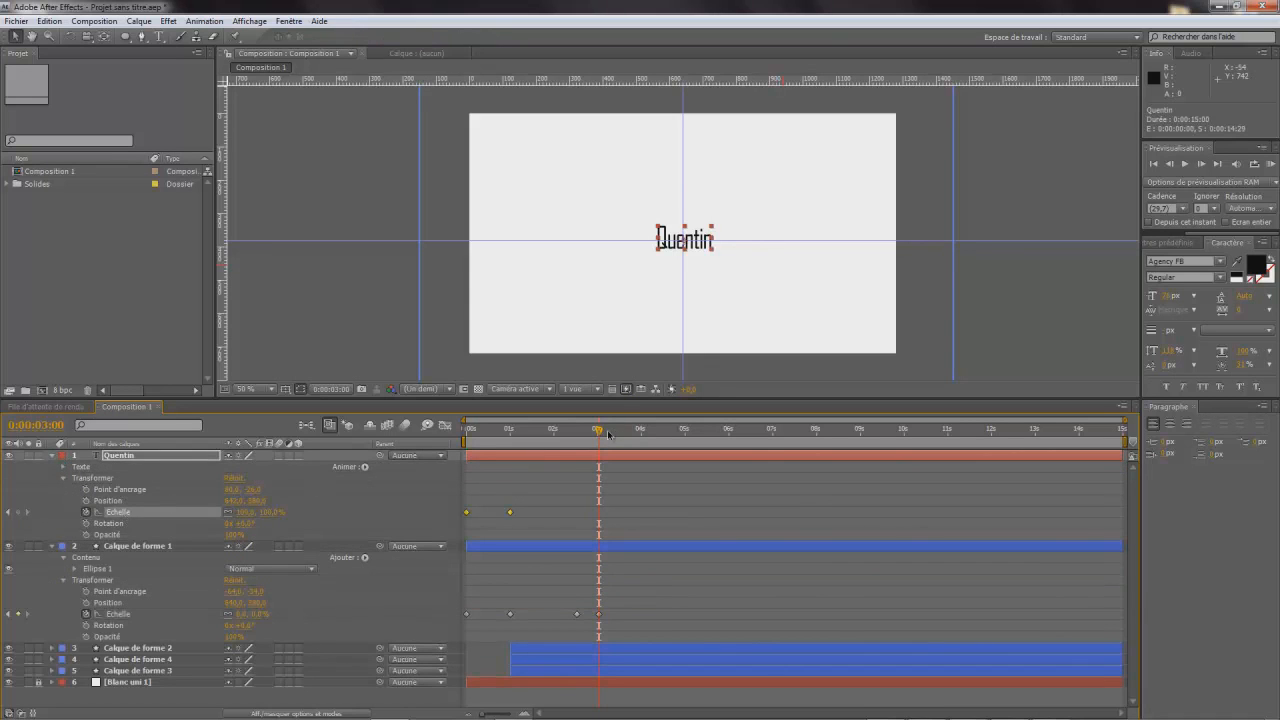
{"action": "left_click_drag", "start_coordinate": [598, 432], "coordinate": [577, 450]}
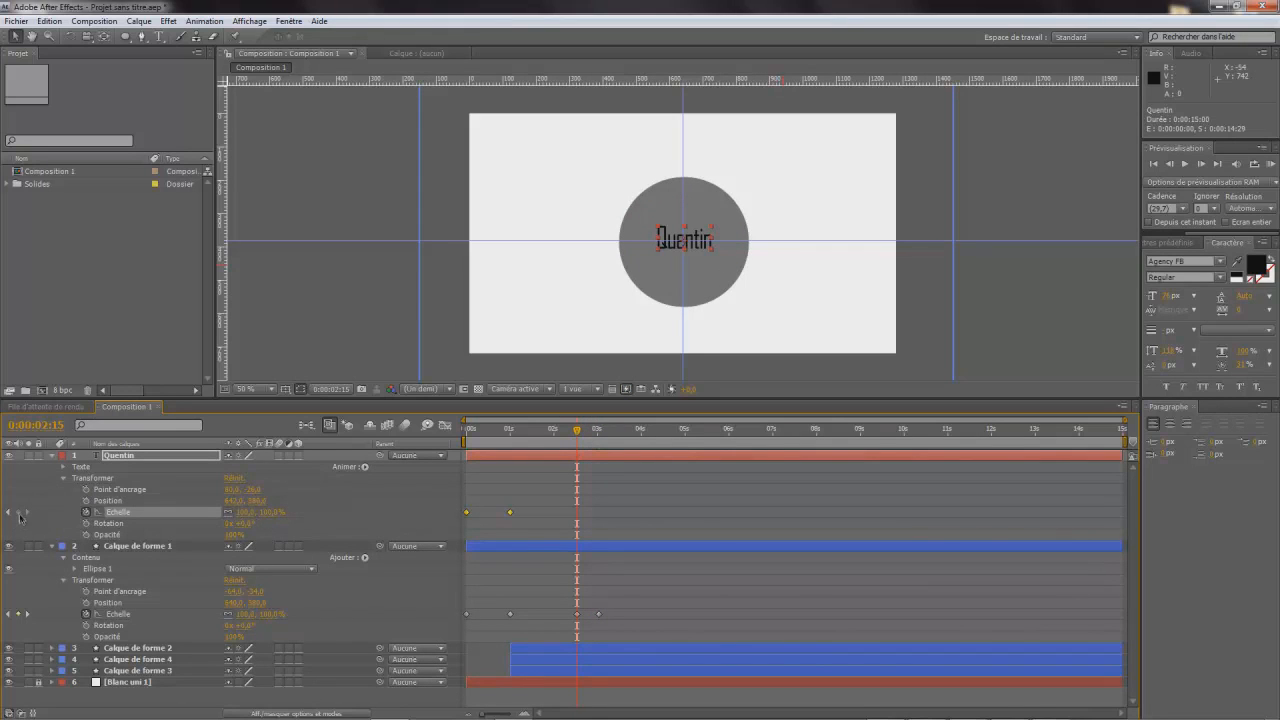
{"action": "left_click_drag", "start_coordinate": [576, 438], "coordinate": [592, 452]}
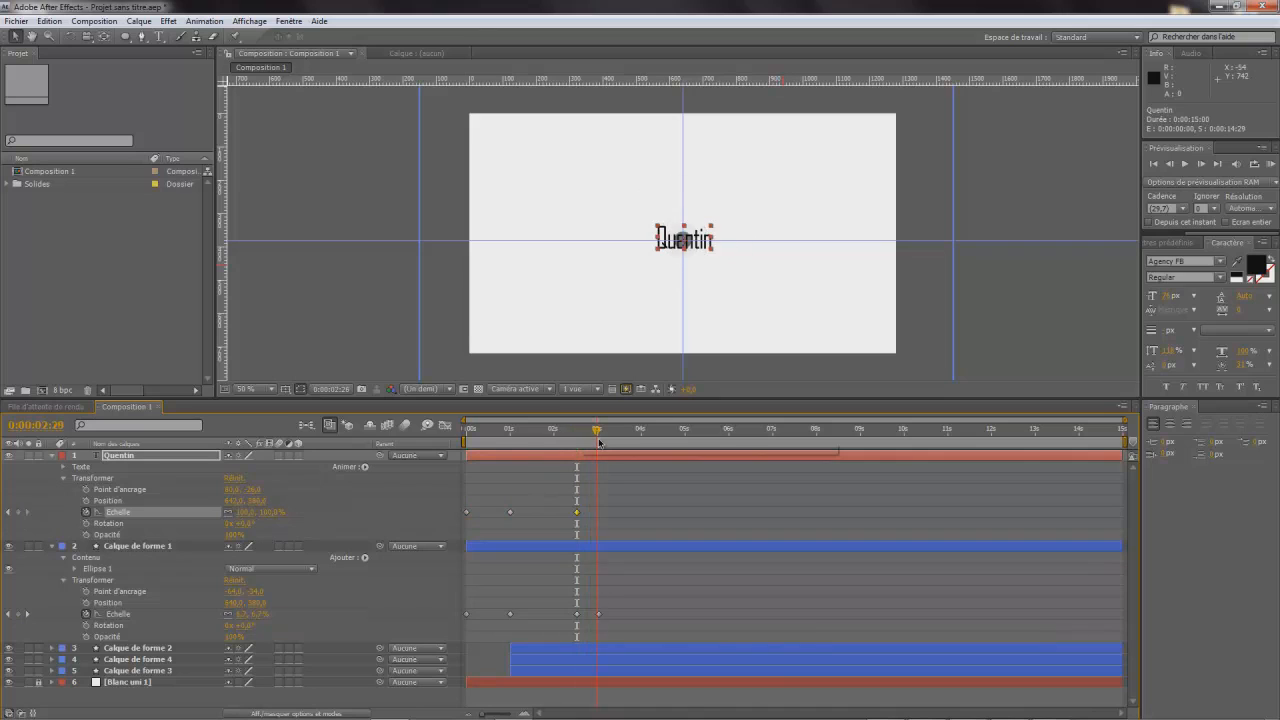
{"action": "left_click", "coordinate": [244, 513]}
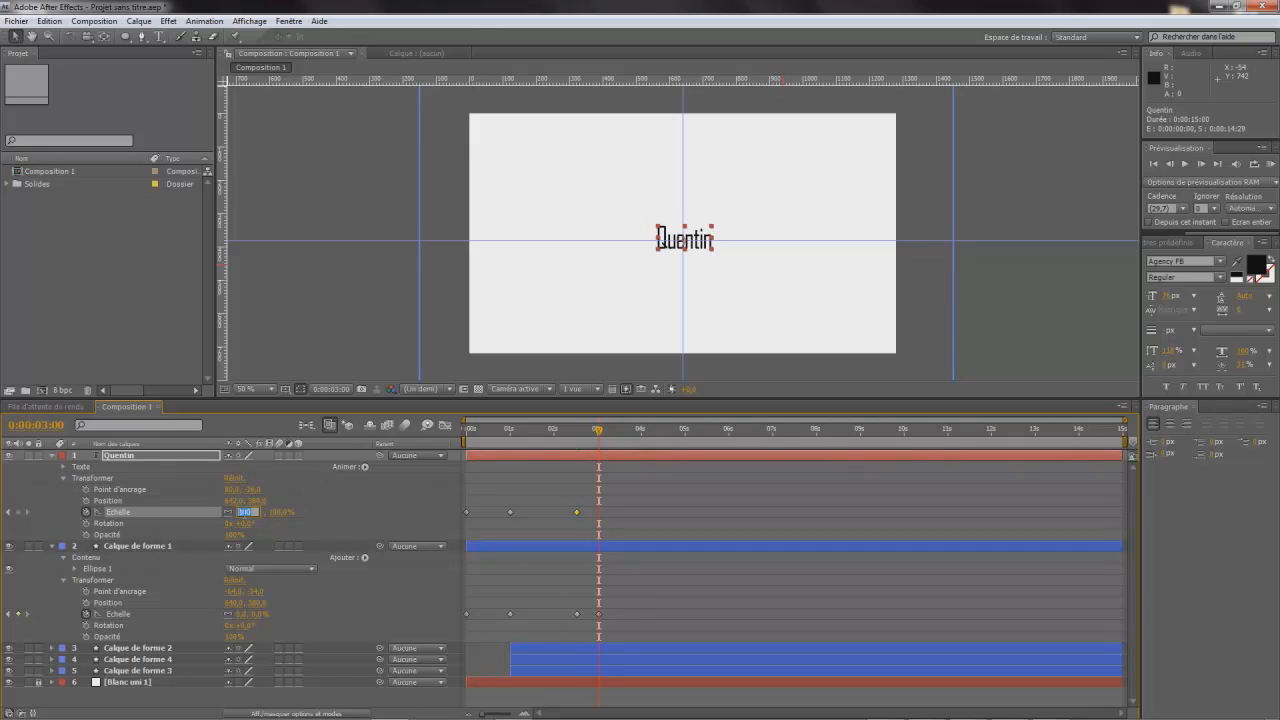
{"action": "key", "text": "Return"}
{"action": "left_click", "coordinate": [244, 513]}
{"action": "type", "text": "0"}
{"action": "key", "text": "Return"}
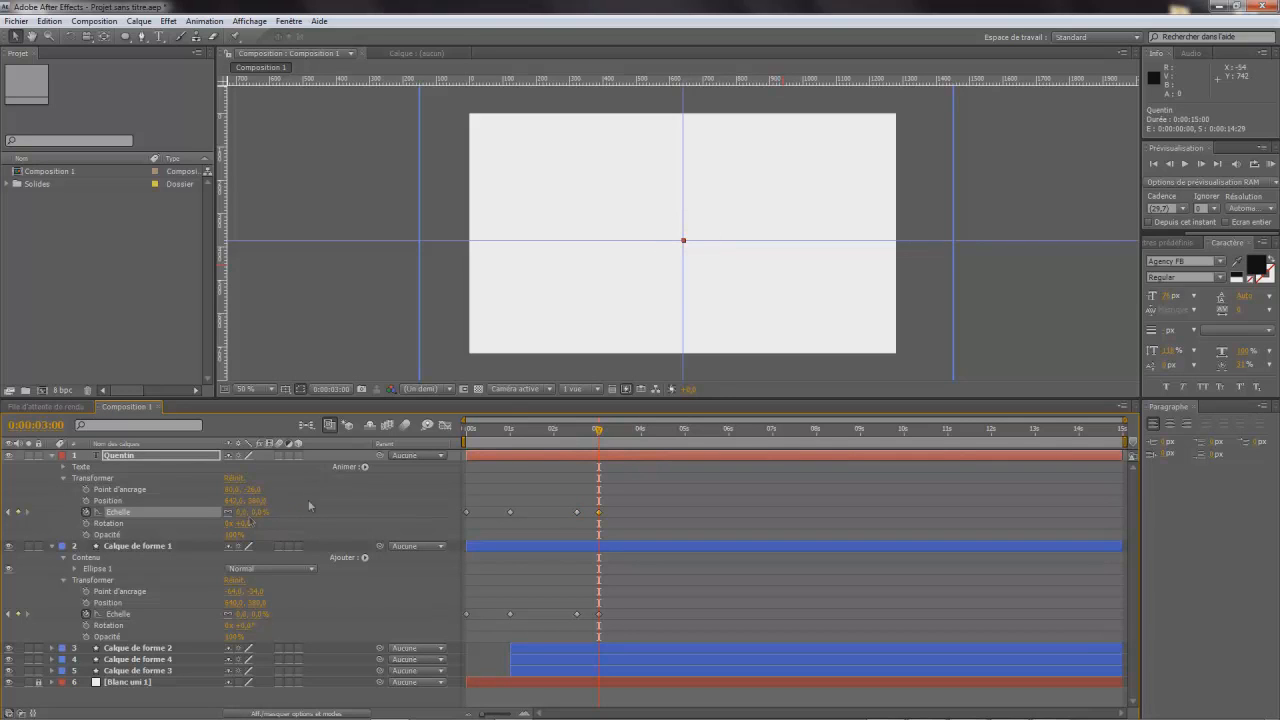
- Trim the end of the name text layer to 0:00:03:00, then lock and collapse the layer
{"action": "left_click_drag", "start_coordinate": [602, 432], "coordinate": [599, 503]}
{"action": "left_click", "coordinate": [280, 309]}
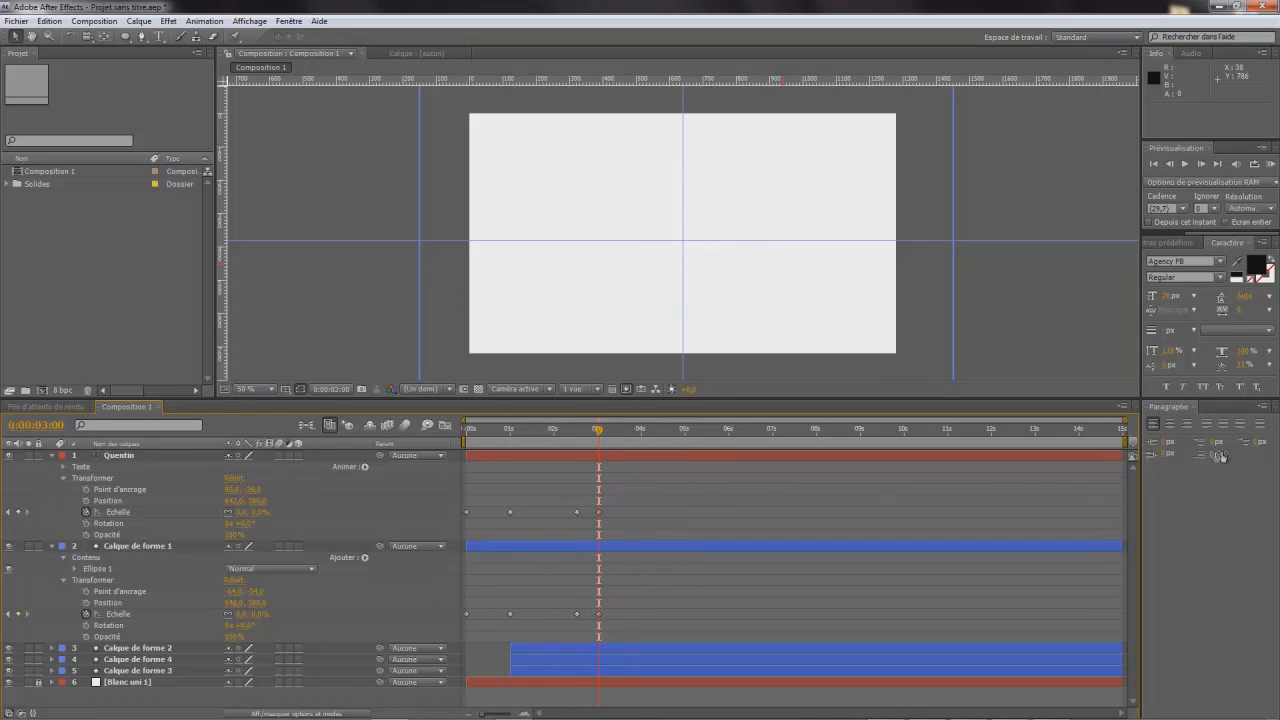
{"action": "left_click_drag", "start_coordinate": [1120, 456], "coordinate": [595, 489]}
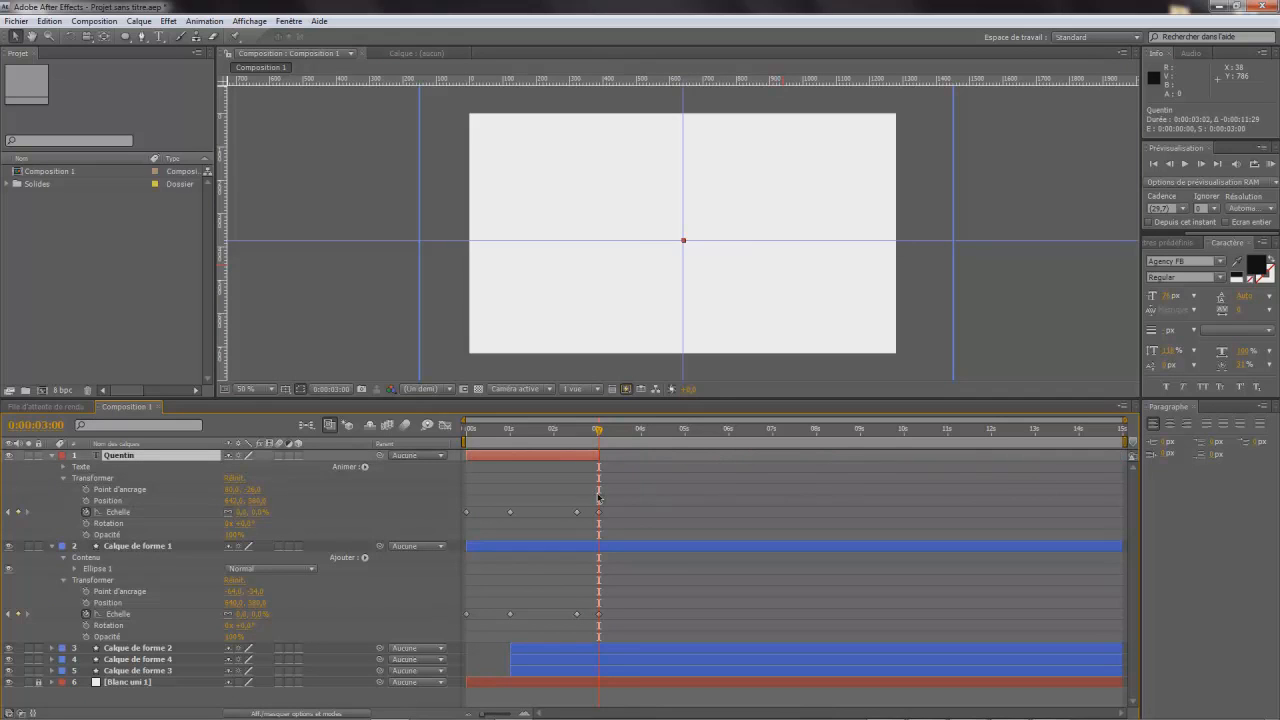
{"action": "left_click", "coordinate": [38, 456]}
{"action": "left_click", "coordinate": [52, 455]}
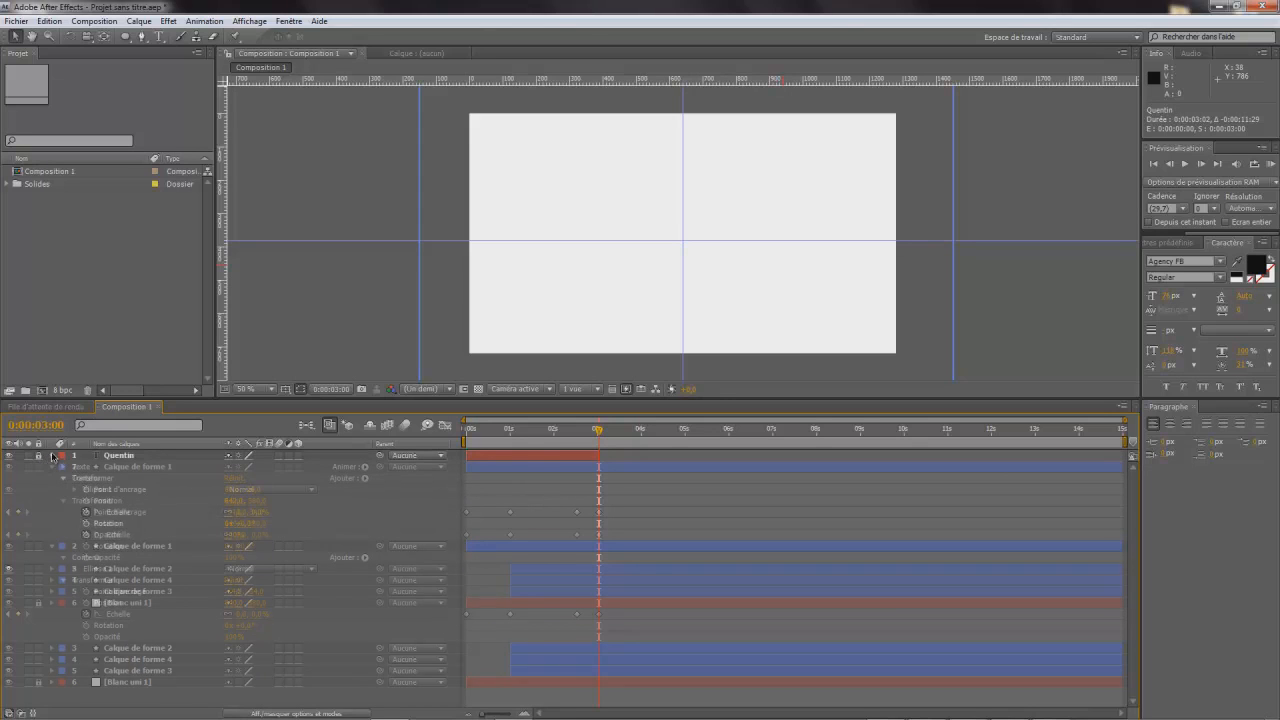
- Add a scale keyframe for the filled circle's layer at 0:00:03:15 and set its scale to 100% at 0:00:04:00
{"action": "left_click", "coordinate": [126, 467]}
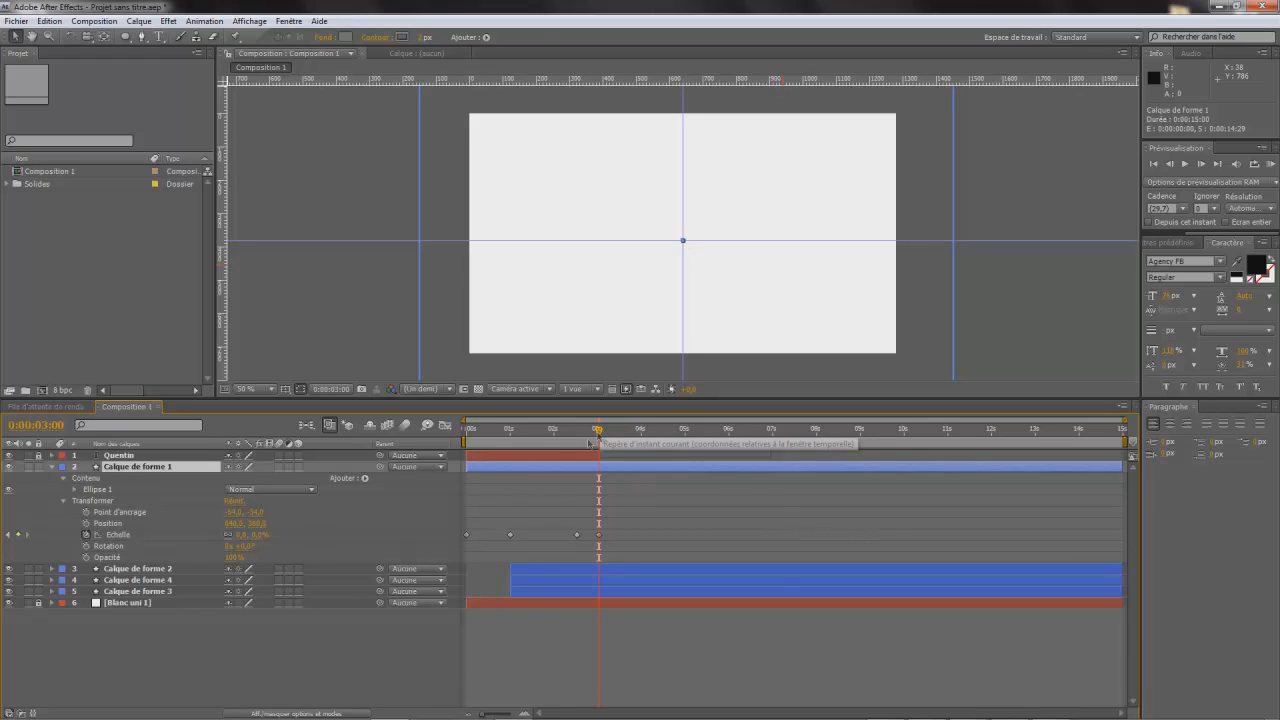
{"action": "left_click_drag", "start_coordinate": [601, 432], "coordinate": [621, 440]}
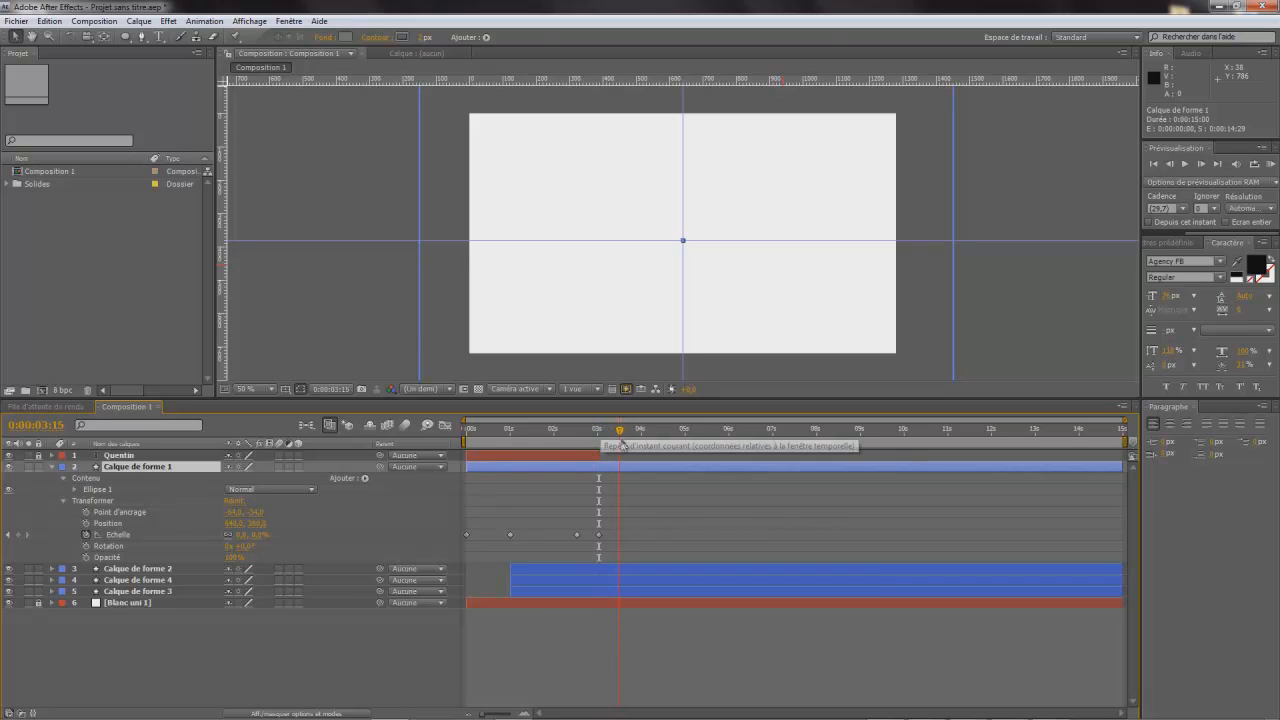
{"action": "left_click", "coordinate": [18, 535]}
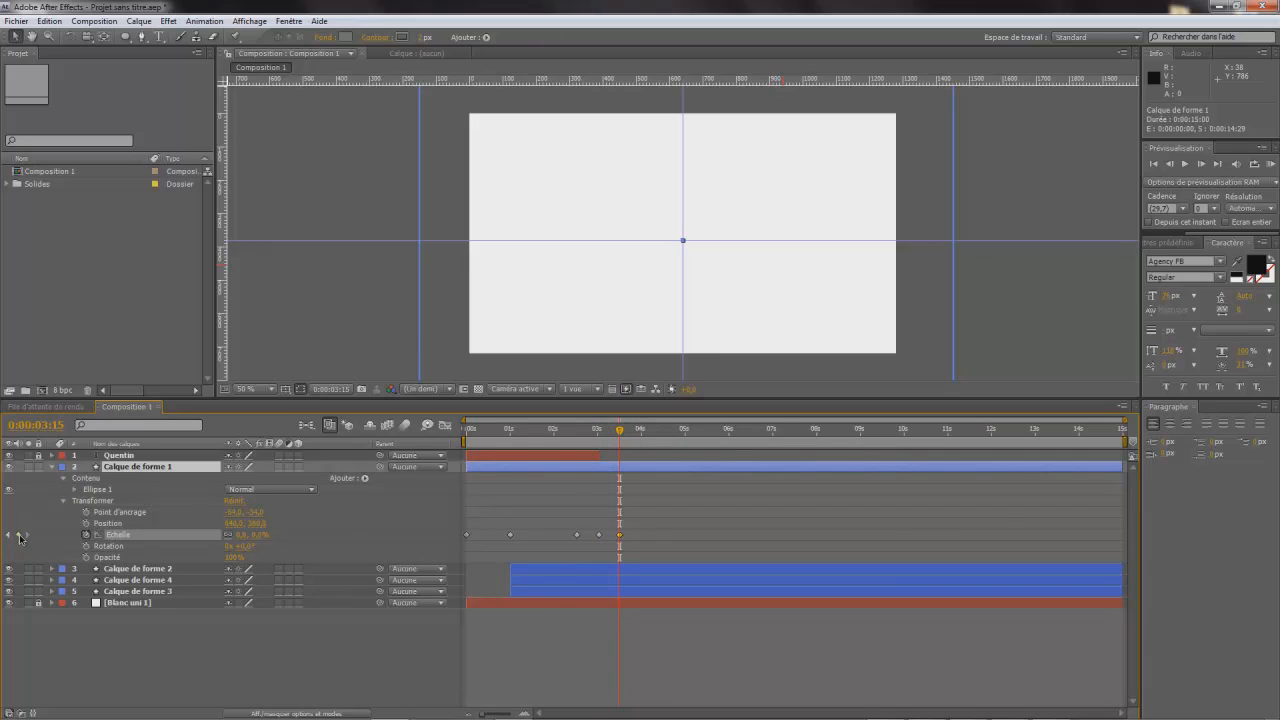
{"action": "left_click_drag", "start_coordinate": [620, 431], "coordinate": [644, 440]}
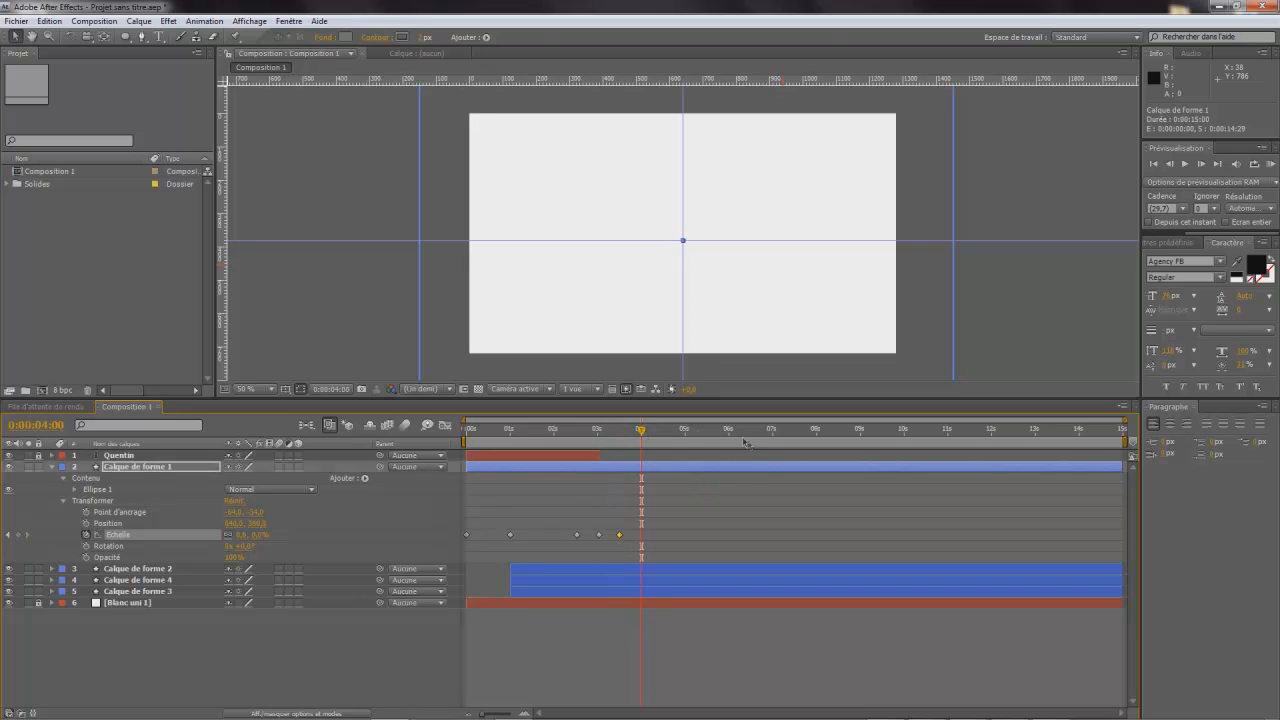
{"action": "left_click", "coordinate": [240, 535]}
{"action": "type", "text": "100"}
{"action": "key", "text": "Return"}
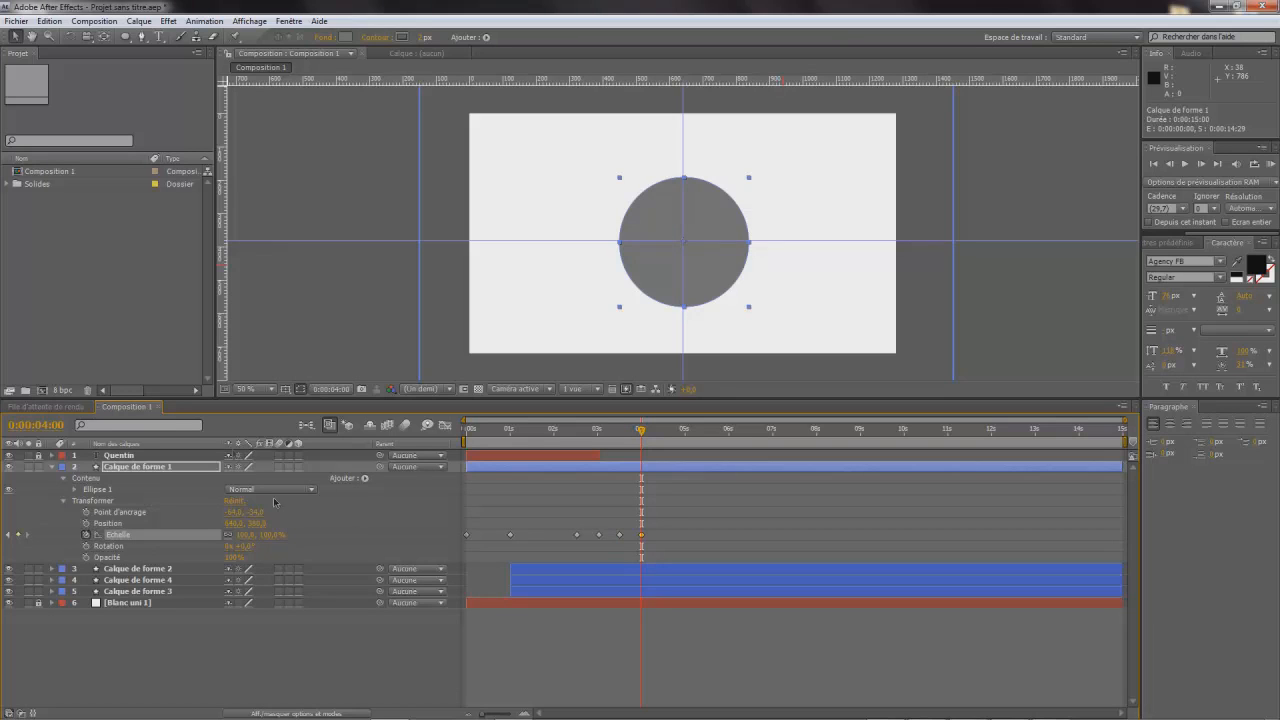
- Add the text "Vous Présente :" to the composition and move it onto the filled circle
{"action": "left_click", "coordinate": [158, 36]}
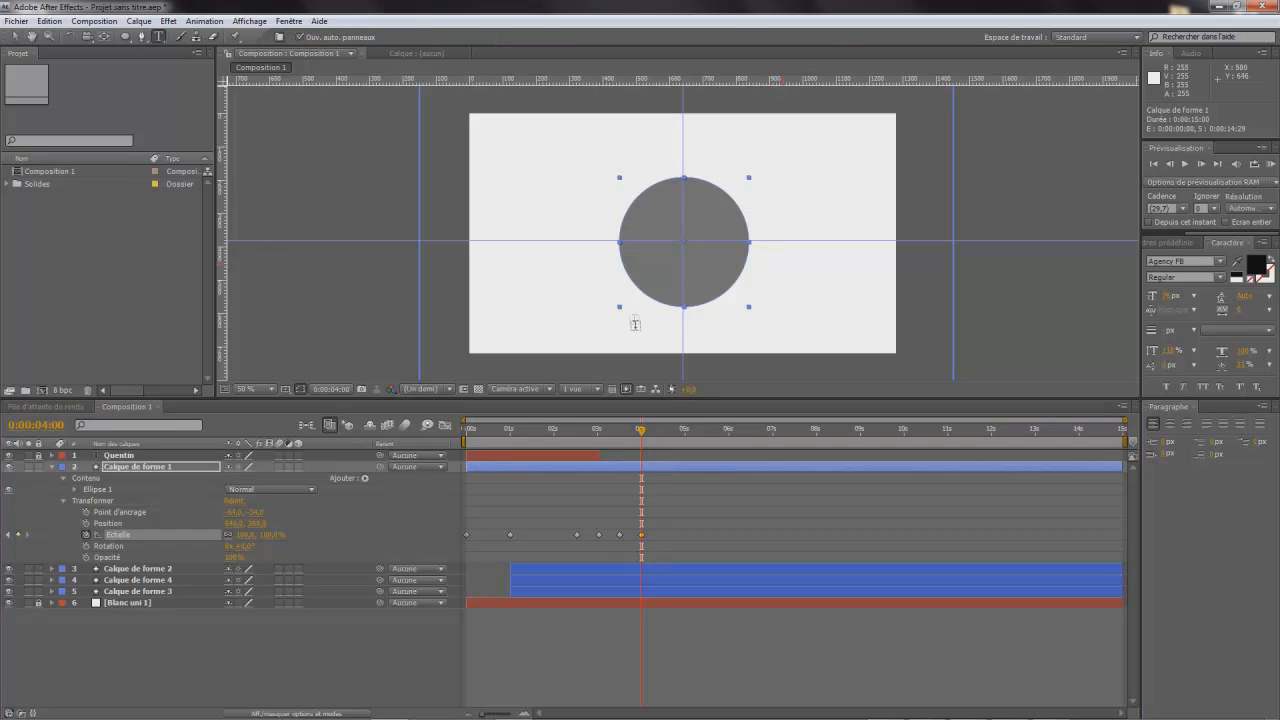
{"action": "left_click", "coordinate": [532, 312]}
{"action": "type", "text": "Vous Pr"}
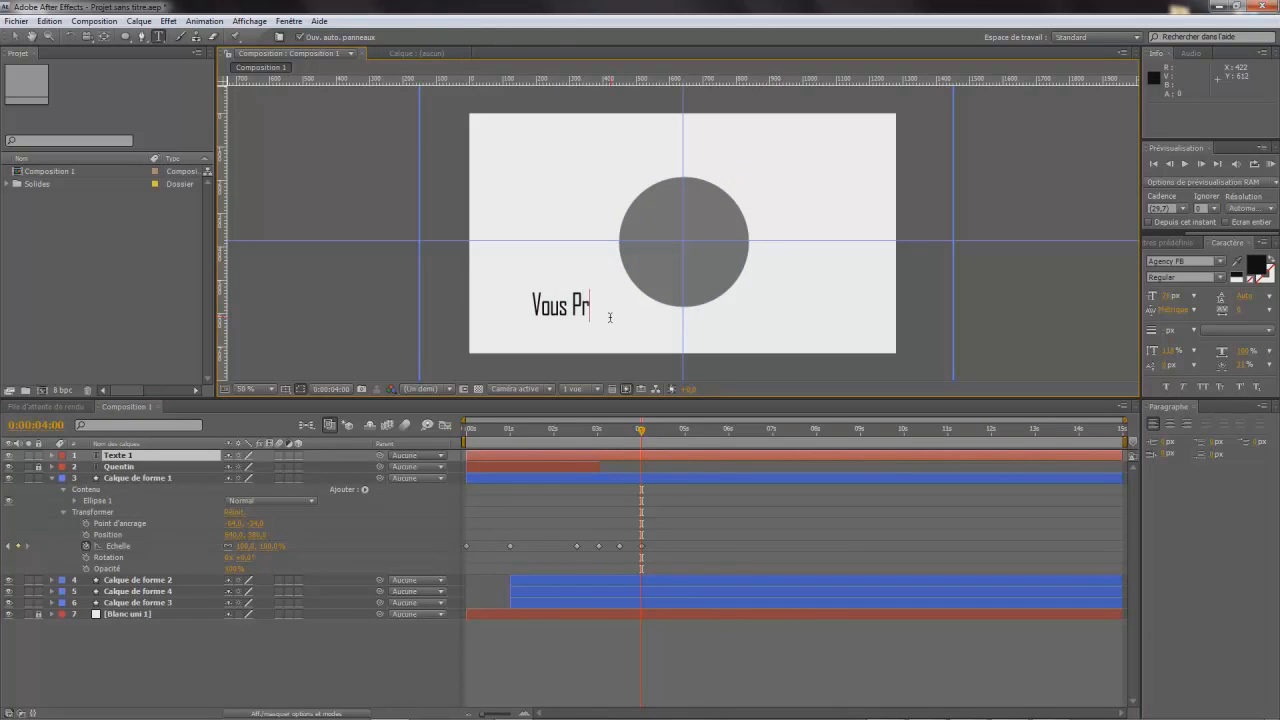
{"action": "type", "text": "ésente :"}
{"action": "left_click", "coordinate": [14, 36]}
{"action": "left_click_drag", "start_coordinate": [620, 320], "coordinate": [712, 252]}
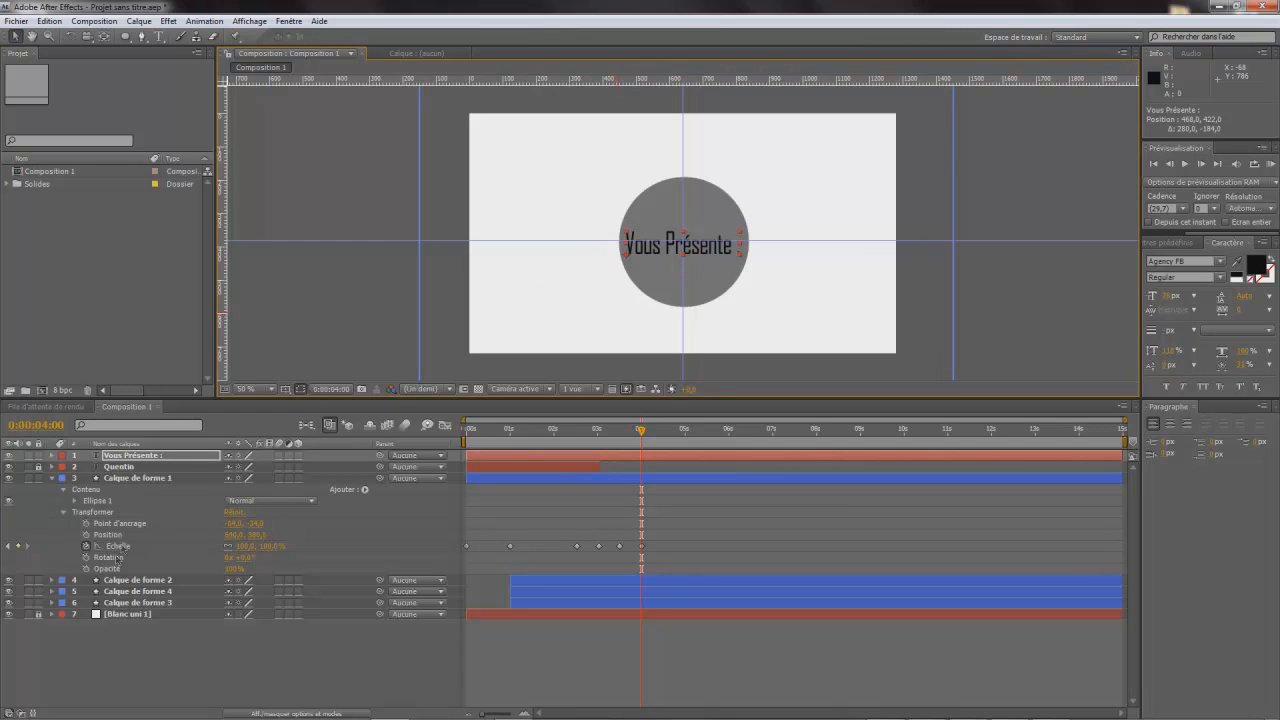
- Move the "Vous Présente :" layer's anchor point to the middle of the text and position the layer at 640, 380, centred on the circle
{"action": "left_click", "coordinate": [52, 456]}
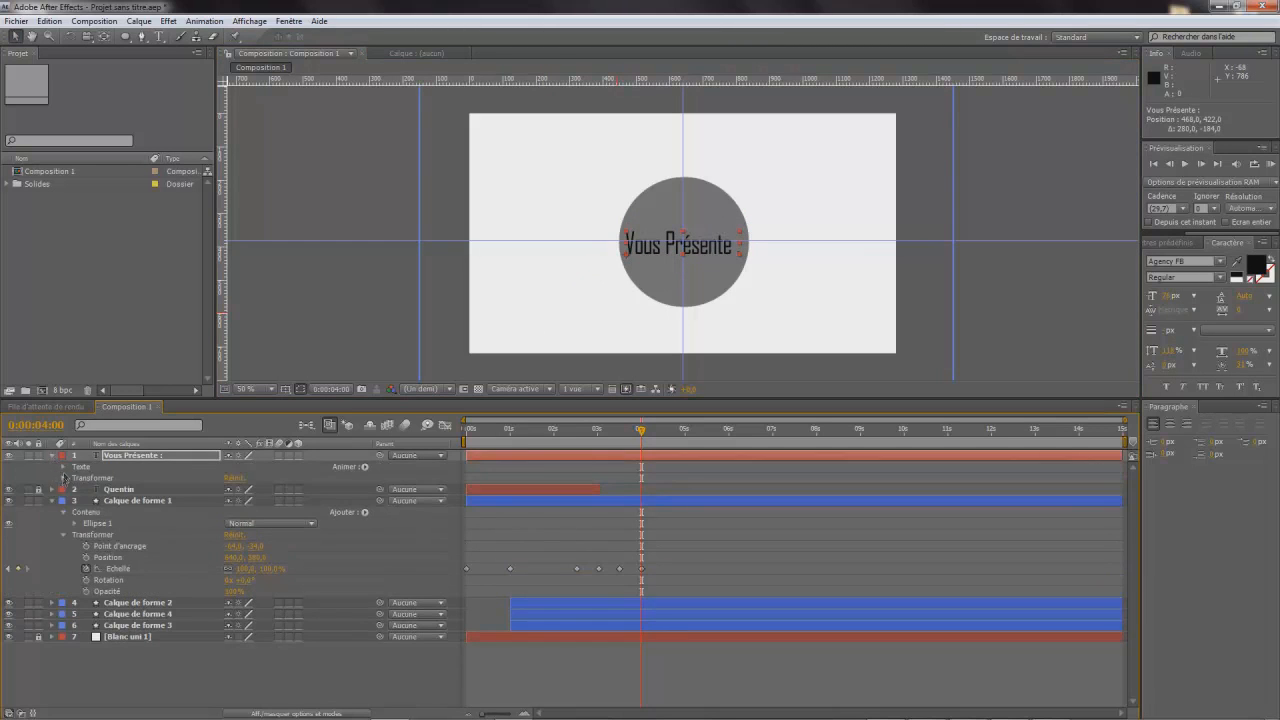
{"action": "left_click", "coordinate": [63, 478]}
{"action": "left_click_drag", "start_coordinate": [228, 492], "coordinate": [360, 502]}
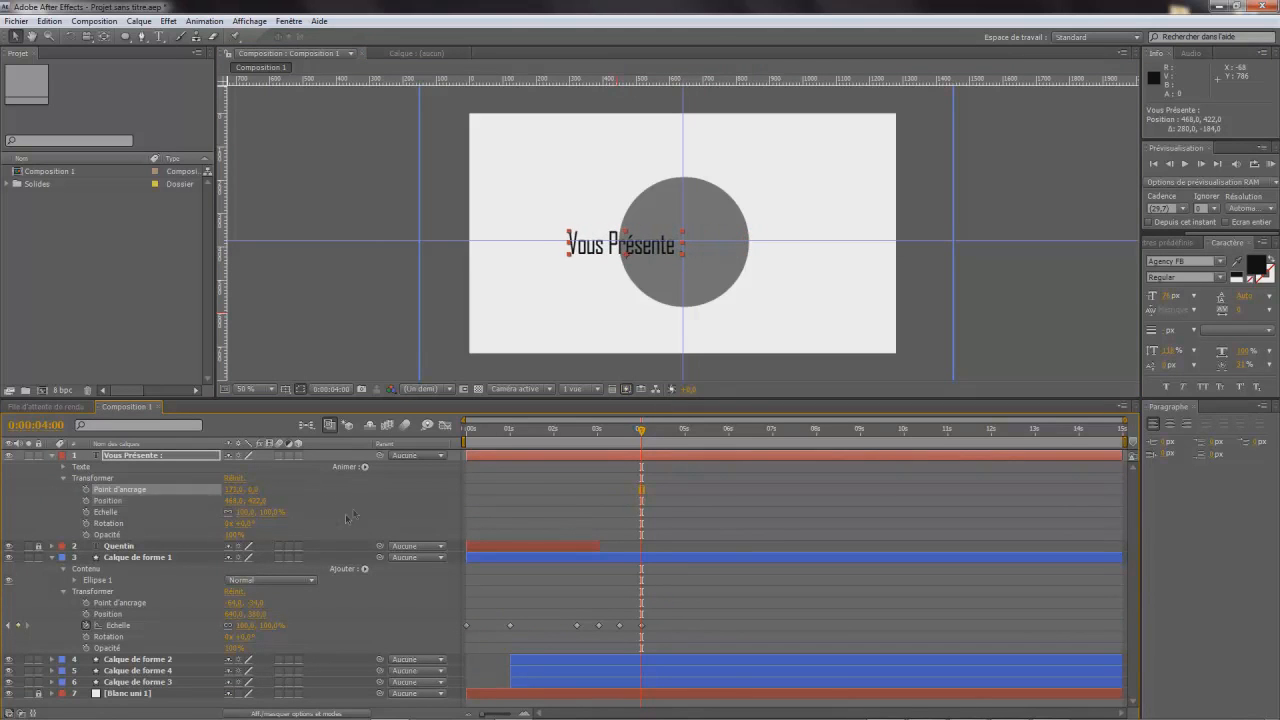
{"action": "left_click_drag", "start_coordinate": [264, 497], "coordinate": [192, 529]}
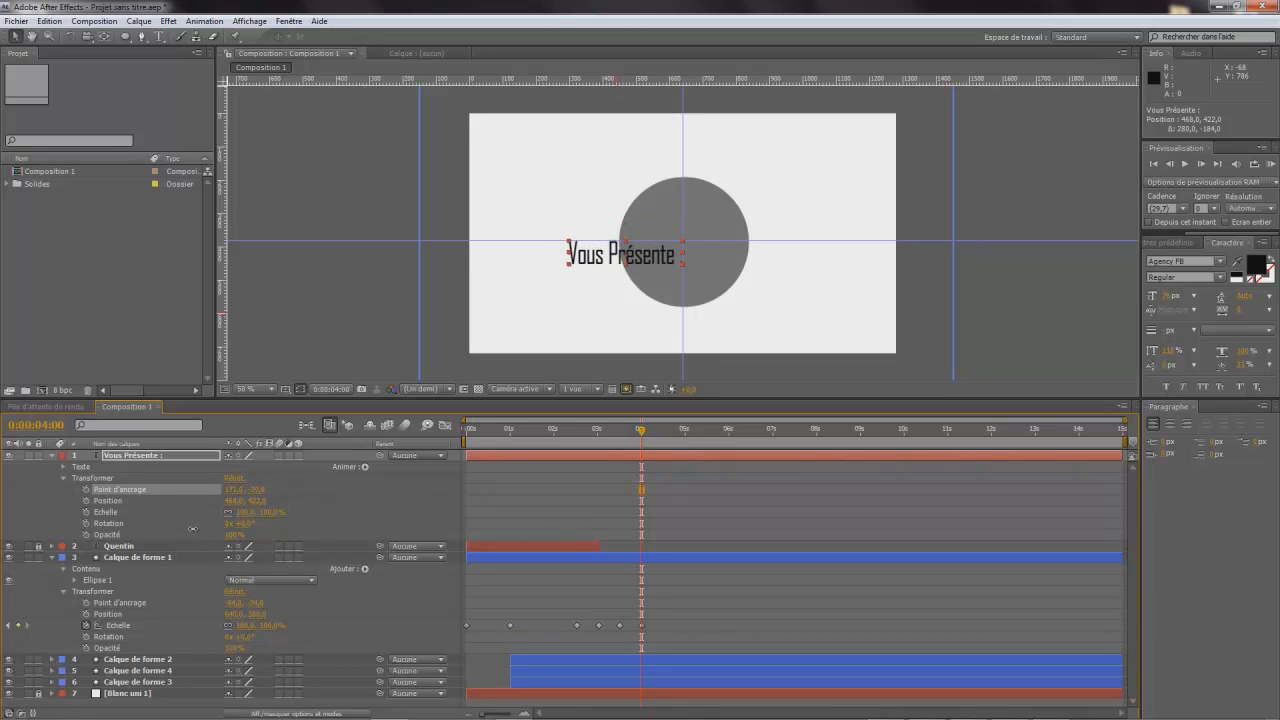
{"action": "left_click", "coordinate": [140, 455]}
{"action": "left_click_drag", "start_coordinate": [632, 262], "coordinate": [695, 251]}
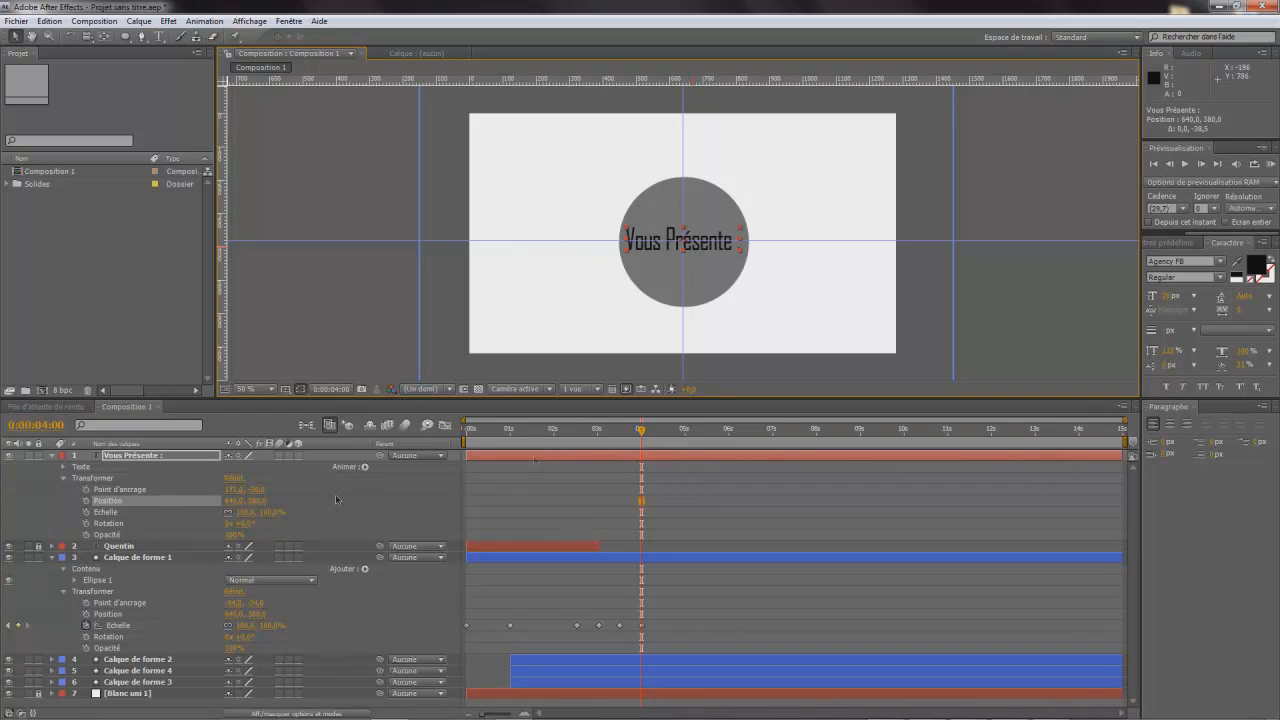
- Add a scale keyframe of 0% for the "Vous Présente :" layer at 0:00:03:15
{"action": "left_click_drag", "start_coordinate": [641, 437], "coordinate": [641, 490]}
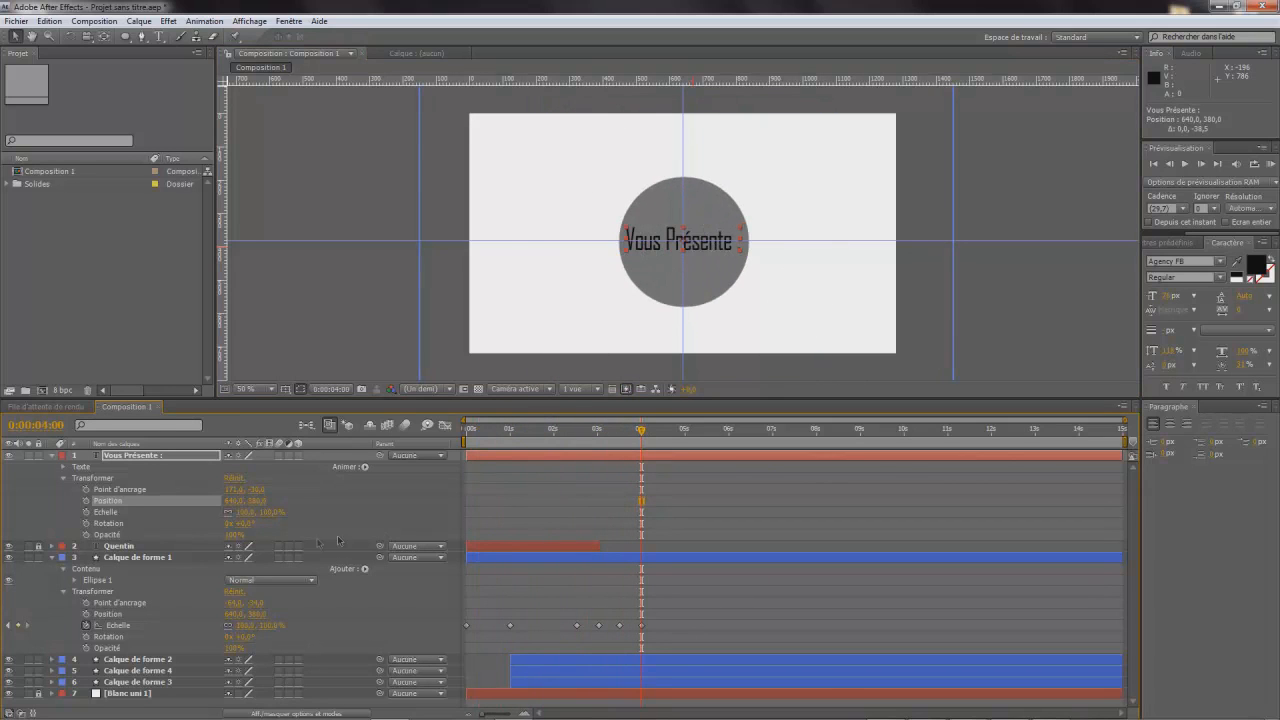
{"action": "left_click_drag", "start_coordinate": [641, 432], "coordinate": [620, 449]}
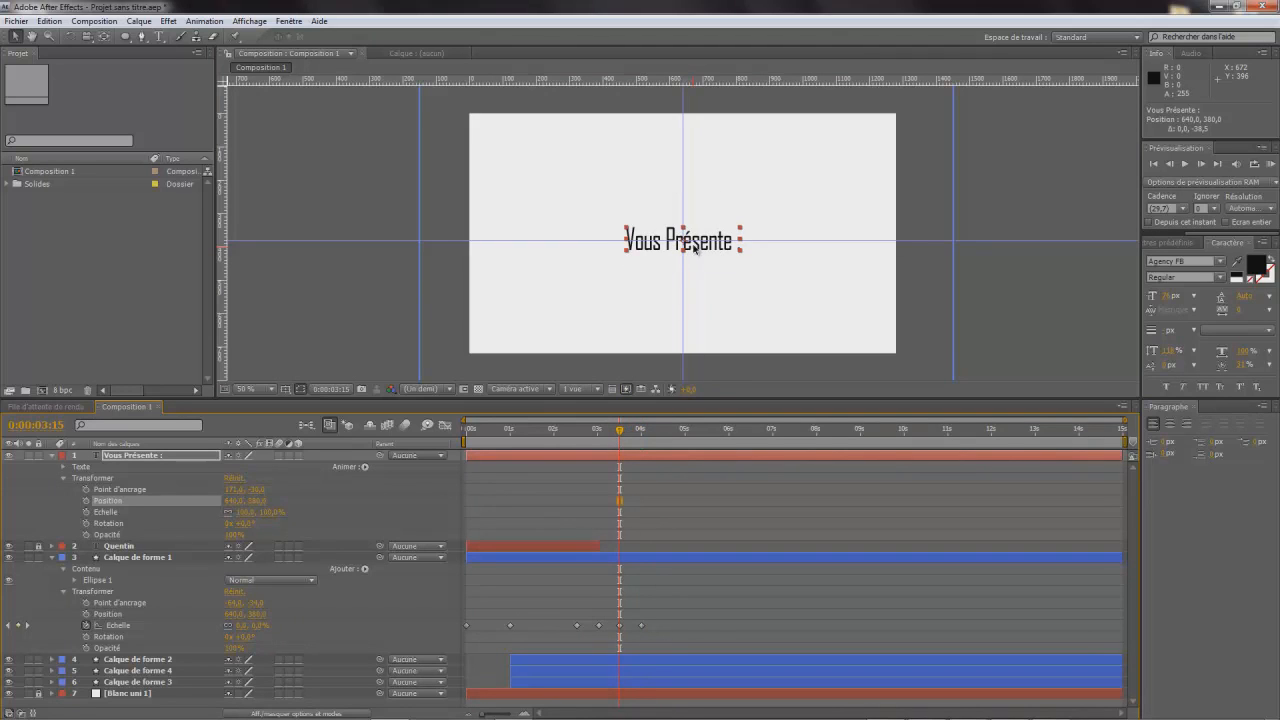
{"action": "left_click", "coordinate": [100, 512]}
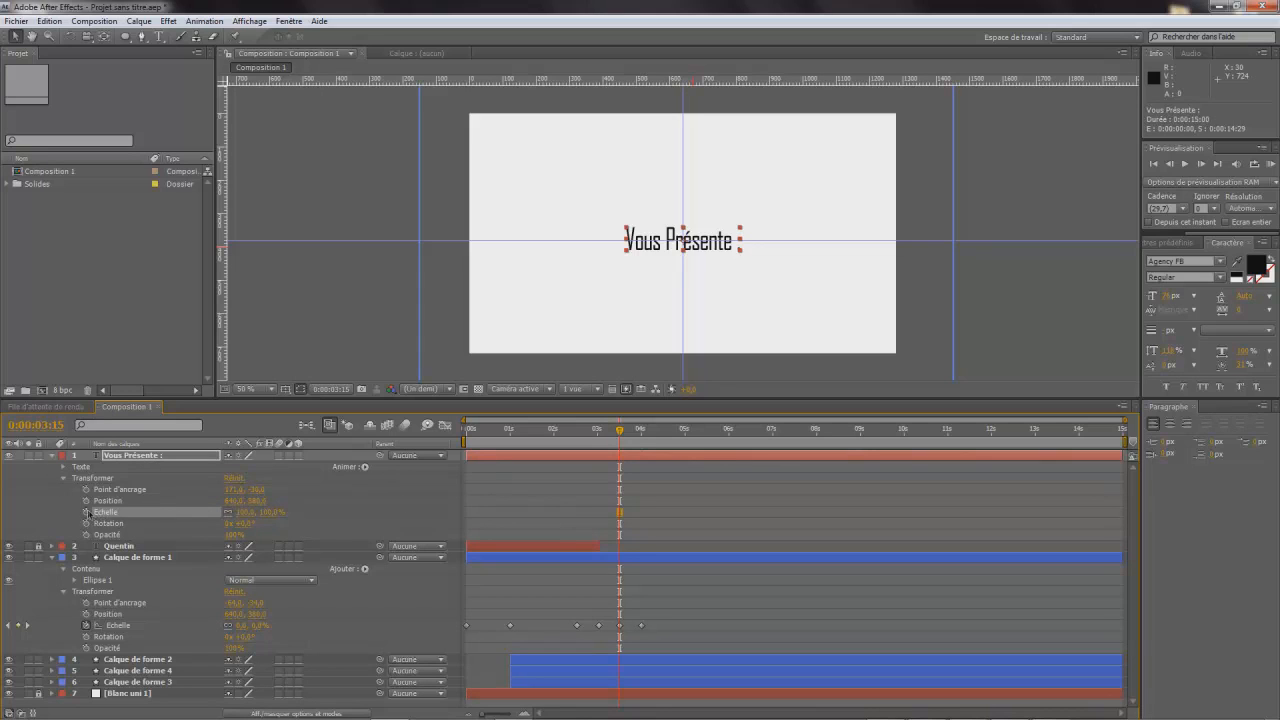
{"action": "left_click", "coordinate": [86, 512]}
{"action": "type", "text": "0"}
{"action": "key", "text": "Return"}
- Set the "Vous Présente :" layer's scale to 100% at 0:00:04:00
{"action": "left_click_drag", "start_coordinate": [620, 433], "coordinate": [641, 436]}
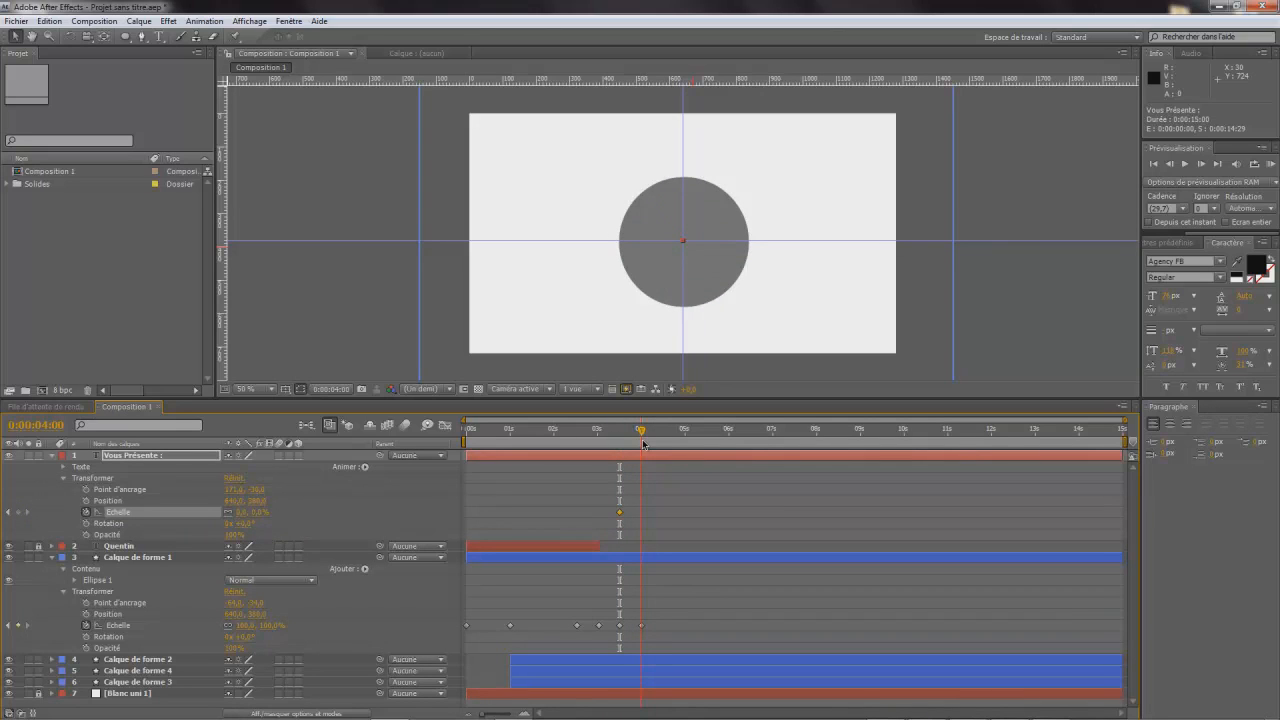
{"action": "left_click", "coordinate": [241, 513]}
{"action": "type", "text": "100"}
{"action": "key", "text": "Return"}
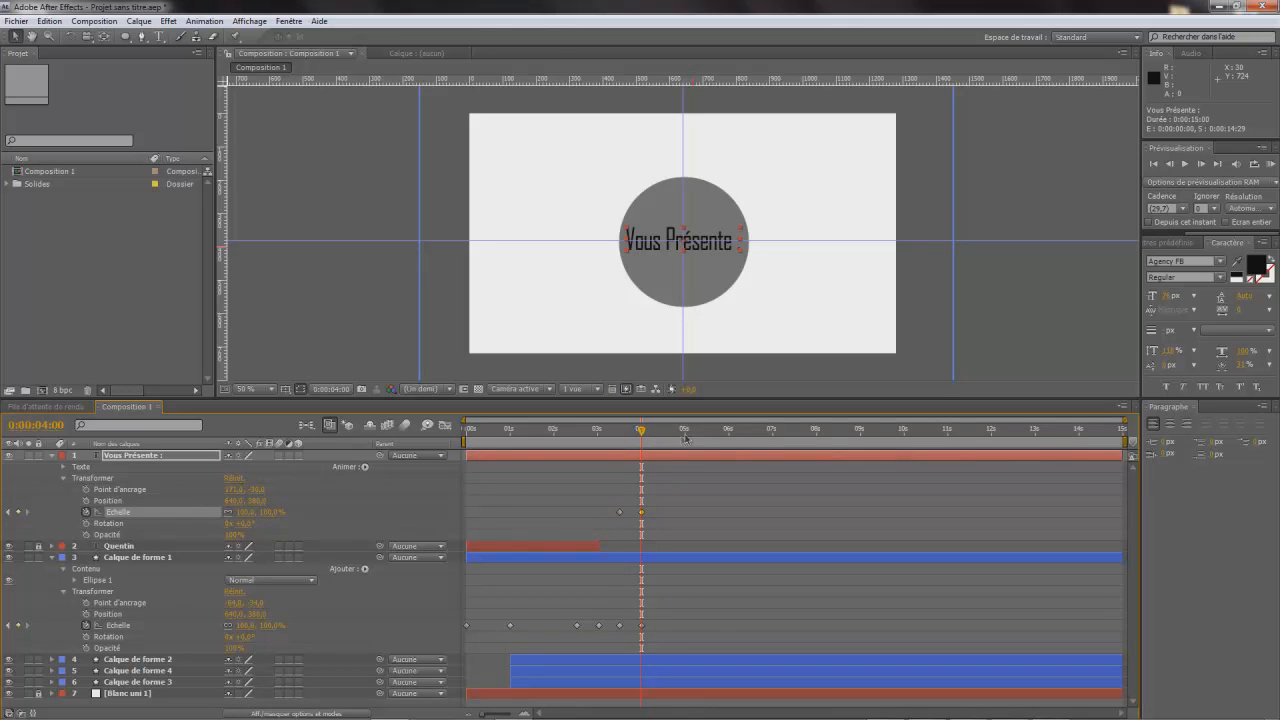
- Set the "Vous Présente :" layer's scale to 0% at 0:00:04:15
{"action": "mouse_move", "coordinate": [641, 429]}
{"action": "left_mouse_down"}
{"action": "mouse_move", "coordinate": [618, 430]}
{"action": "mouse_move", "coordinate": [638, 432]}
{"action": "mouse_move", "coordinate": [640, 449]}
{"action": "left_mouse_up"}
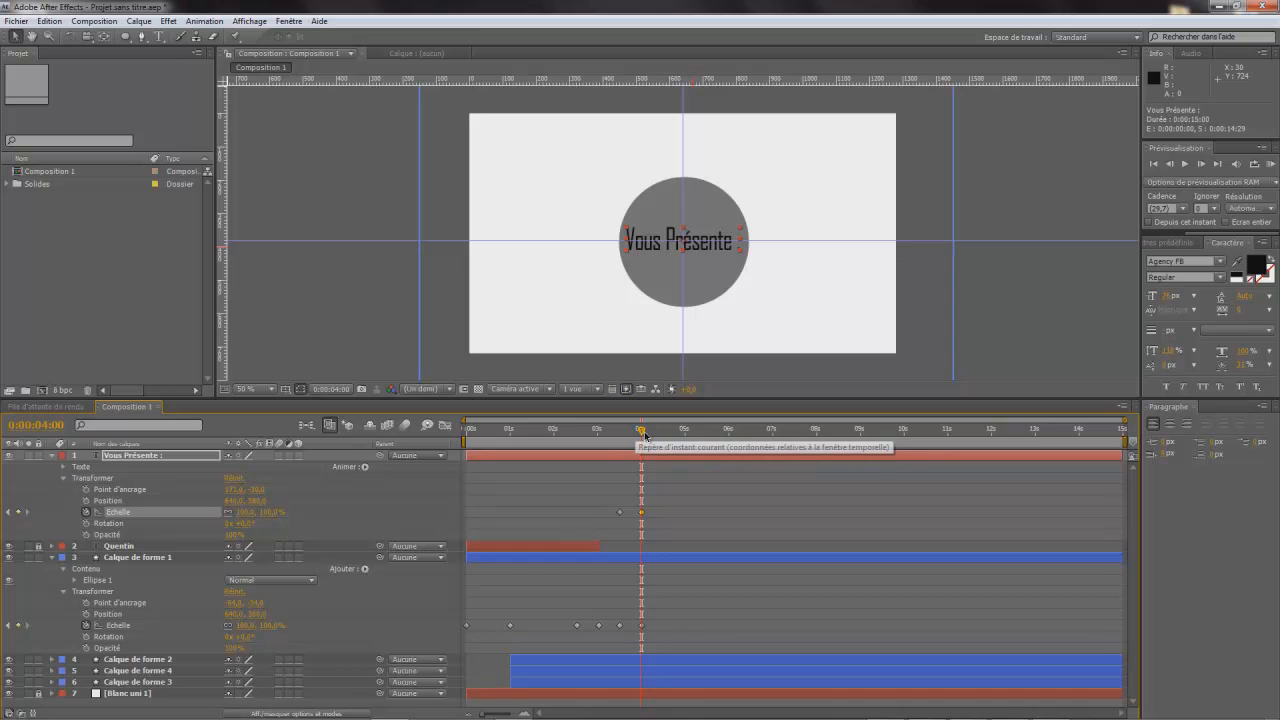
{"action": "left_click_drag", "start_coordinate": [643, 436], "coordinate": [643, 466]}
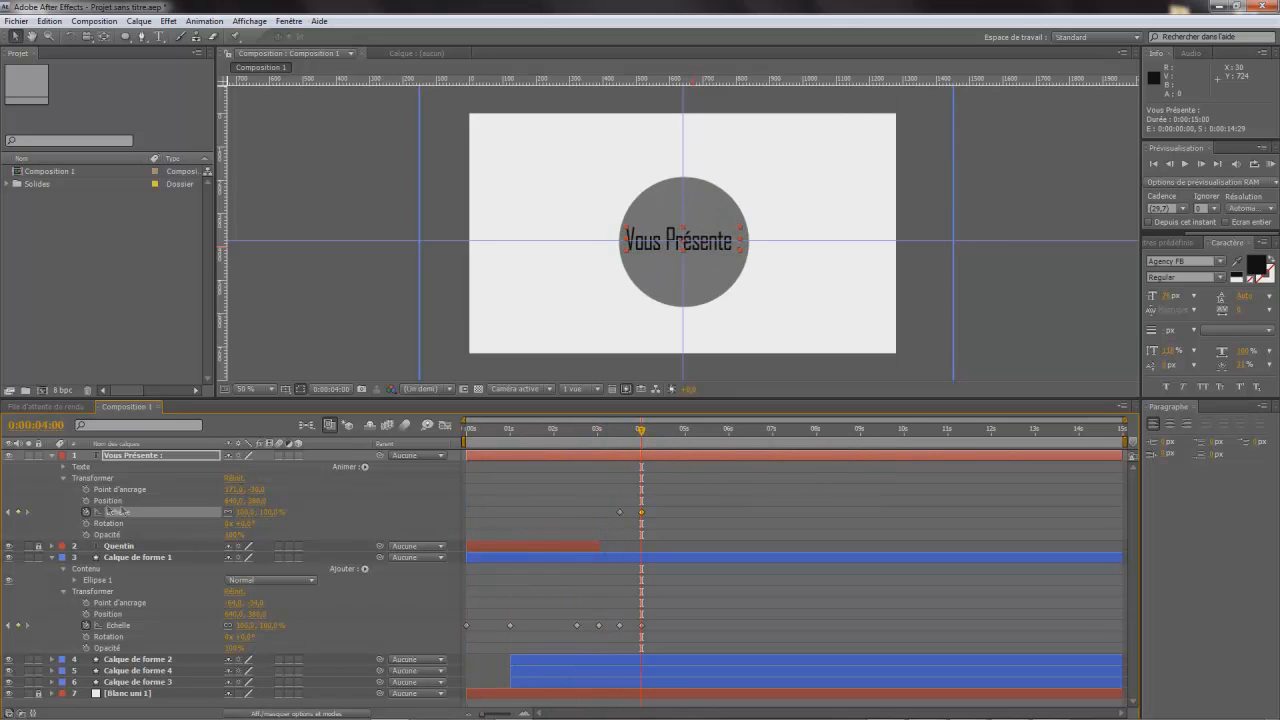
{"action": "left_click_drag", "start_coordinate": [642, 431], "coordinate": [660, 437]}
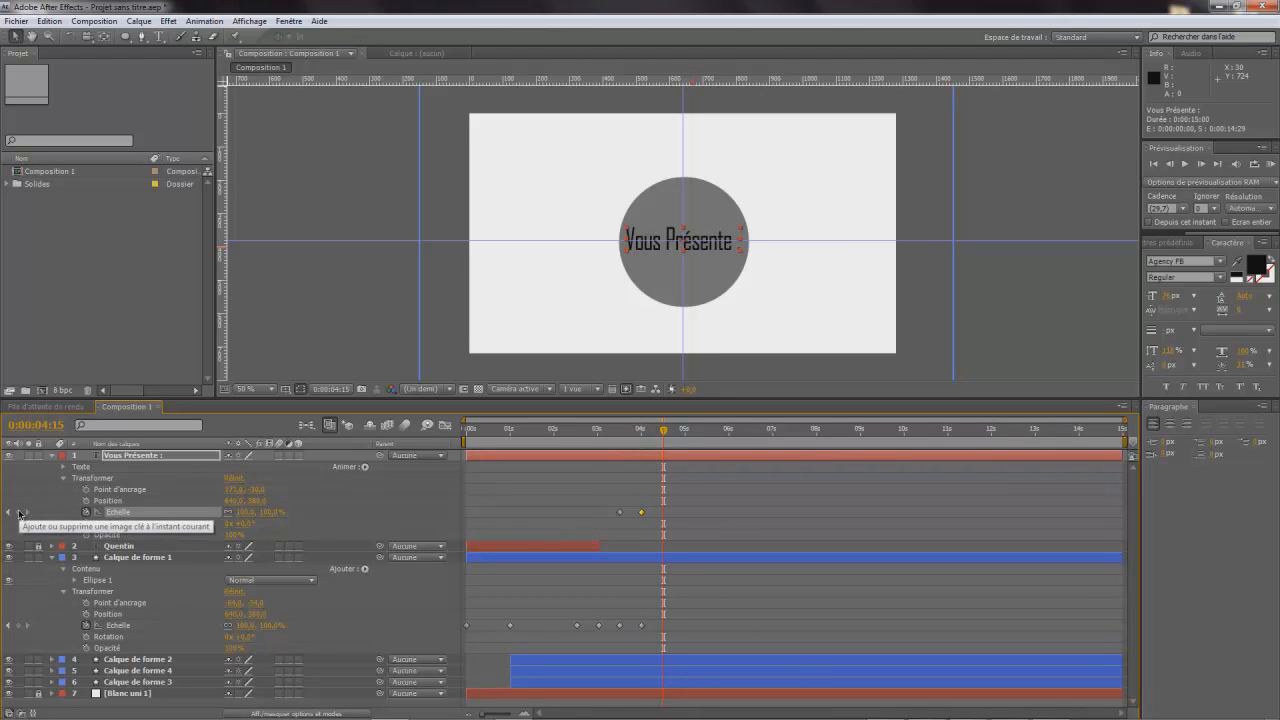
{"action": "left_click", "coordinate": [245, 512]}
{"action": "type", "text": "0"}
{"action": "key", "text": "Return"}
- Set the filled circle's scale to 0% at 0:00:04:15 and scrub through the animation
{"action": "left_click_drag", "start_coordinate": [666, 437], "coordinate": [665, 470]}
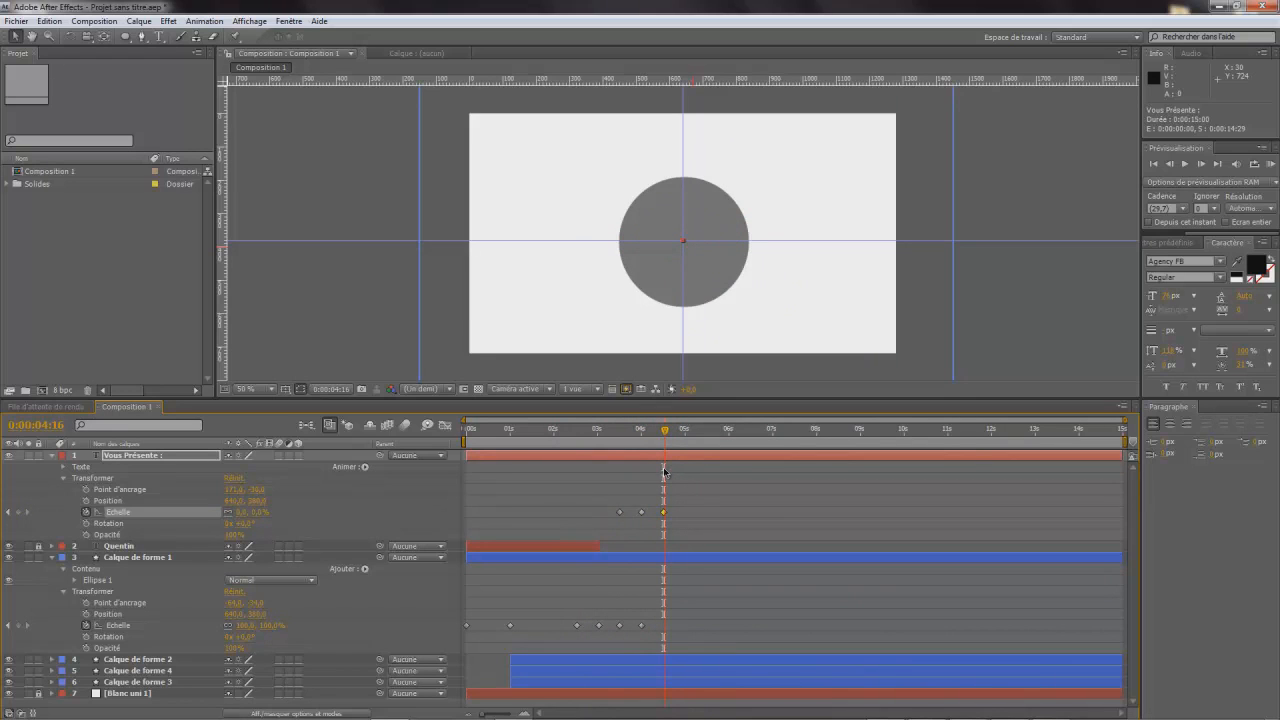
{"action": "left_click_drag", "start_coordinate": [663, 474], "coordinate": [663, 436]}
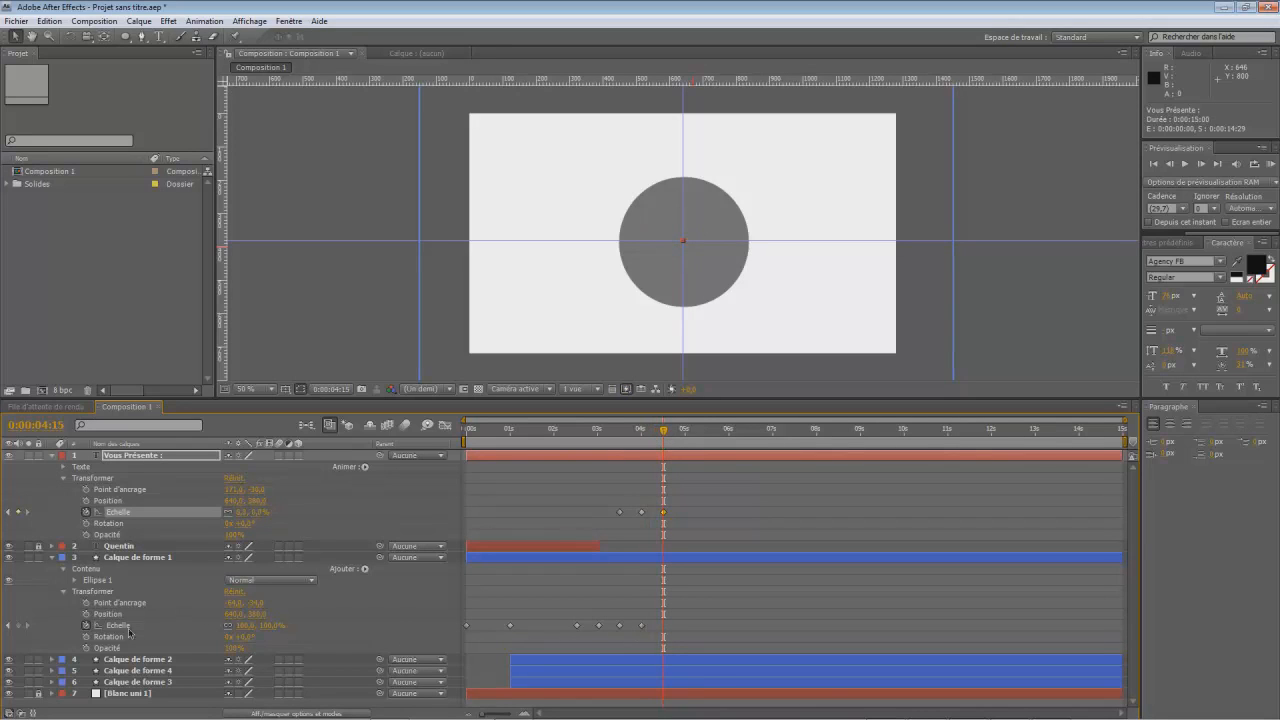
{"action": "left_click", "coordinate": [246, 625]}
{"action": "type", "text": "0"}
{"action": "key", "text": "Return"}
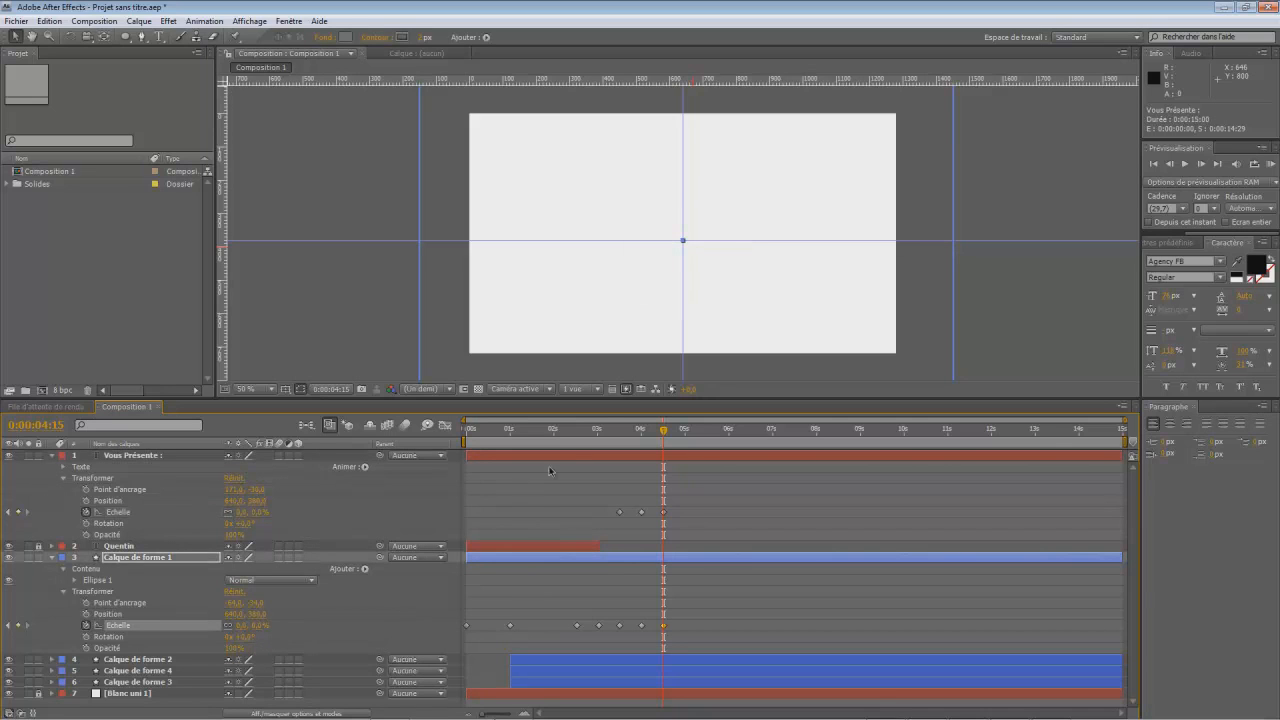
{"action": "left_click_drag", "start_coordinate": [662, 438], "coordinate": [440, 459]}
{"action": "left_click_drag", "start_coordinate": [521, 440], "coordinate": [664, 440]}
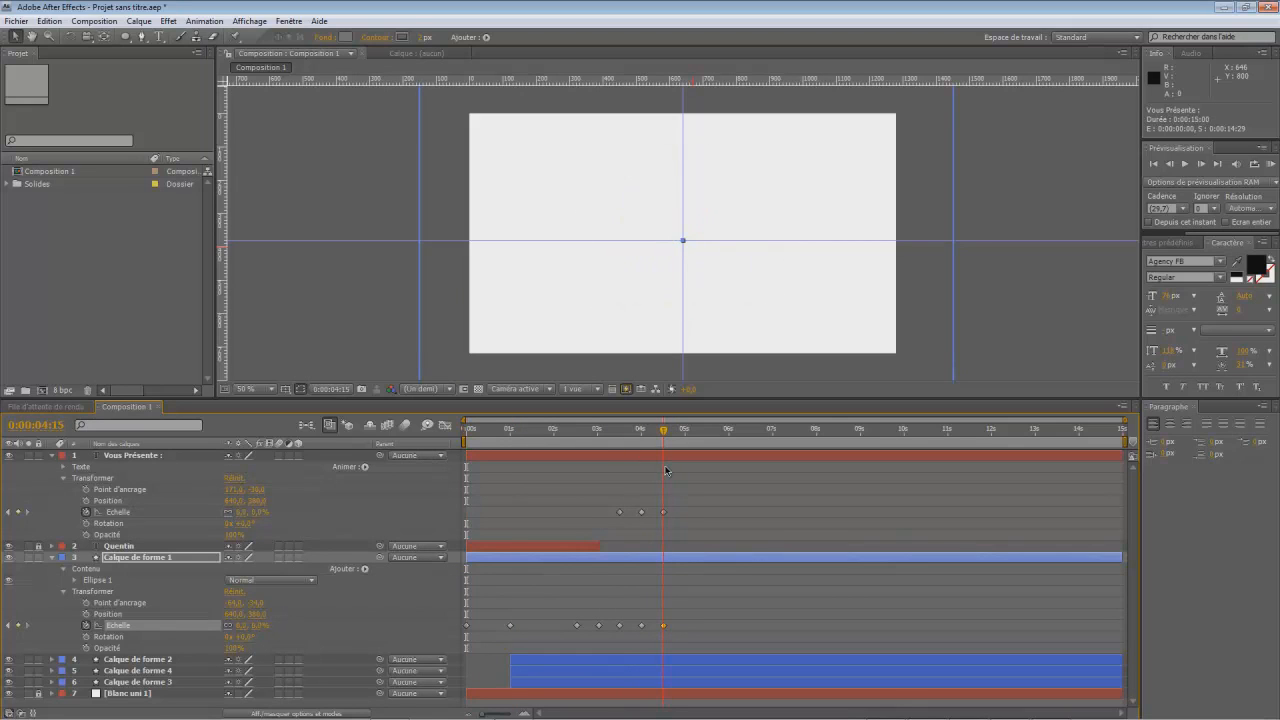
- Collapse the circle and "Vous Présente :" layers, then duplicate the three outline ring layers together
{"action": "left_click", "coordinate": [51, 557]}
{"action": "left_click", "coordinate": [52, 455]}
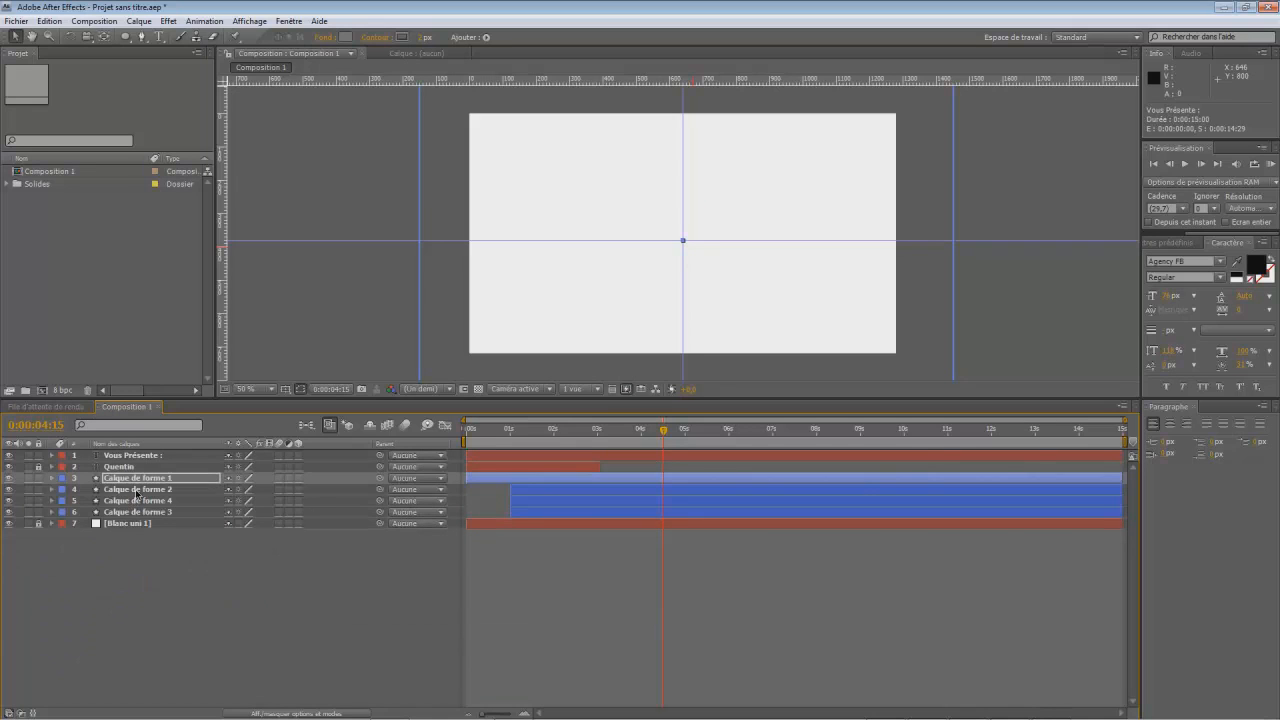
{"action": "left_click", "coordinate": [137, 490]}
{"action": "left_click", "coordinate": [140, 512]}
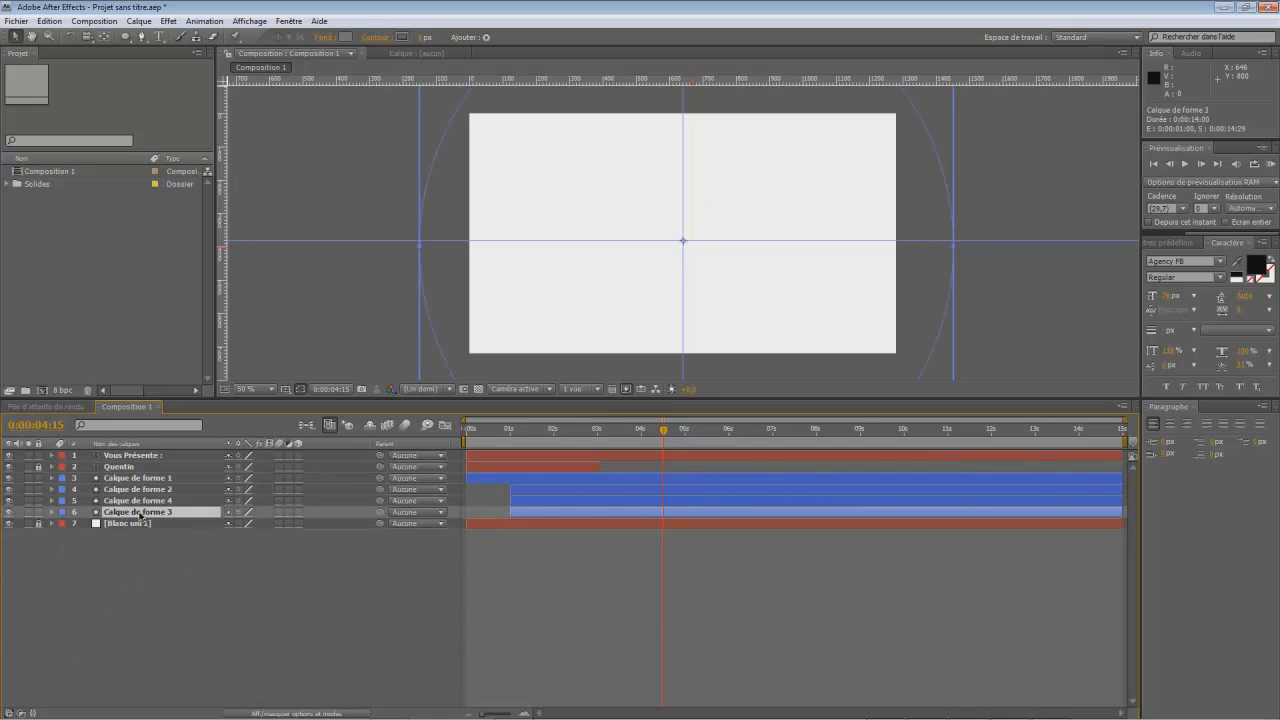
{"action": "left_click", "coordinate": [140, 490]}
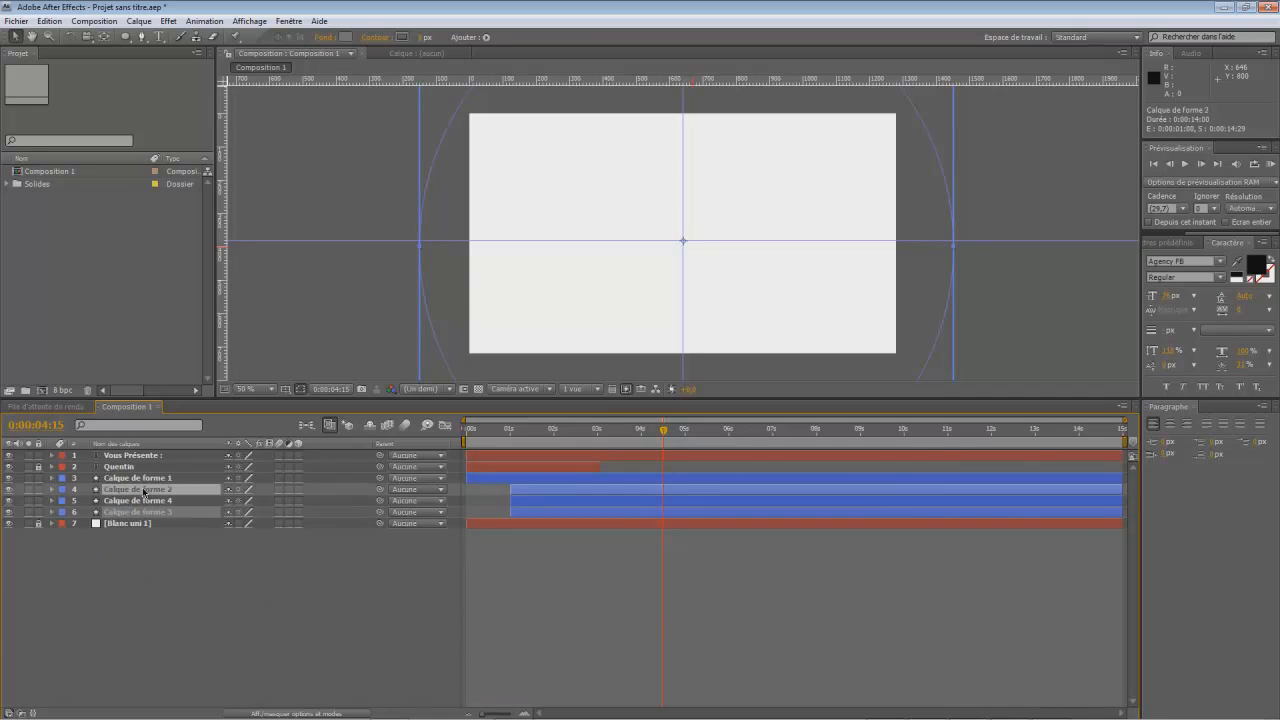
{"action": "left_click", "coordinate": [140, 501]}
{"action": "left_click", "coordinate": [140, 512]}
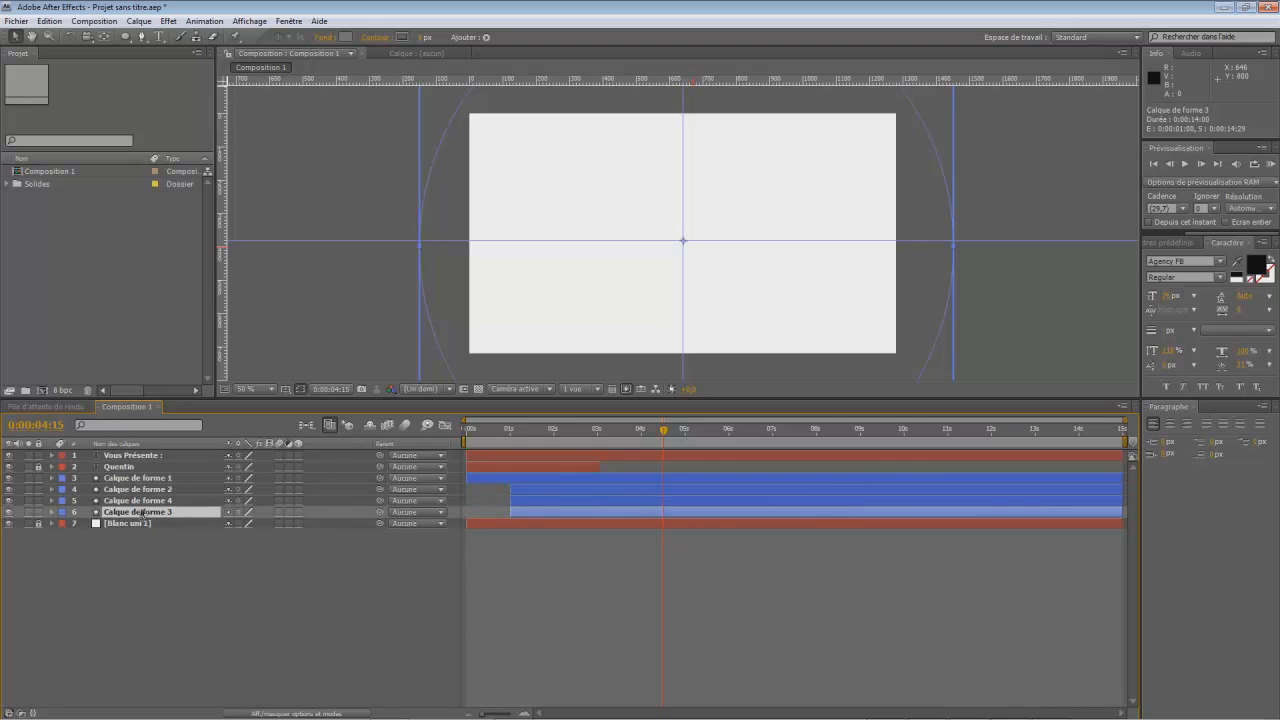
{"action": "left_click", "coordinate": [140, 501]}
{"action": "left_click", "coordinate": [140, 490]}
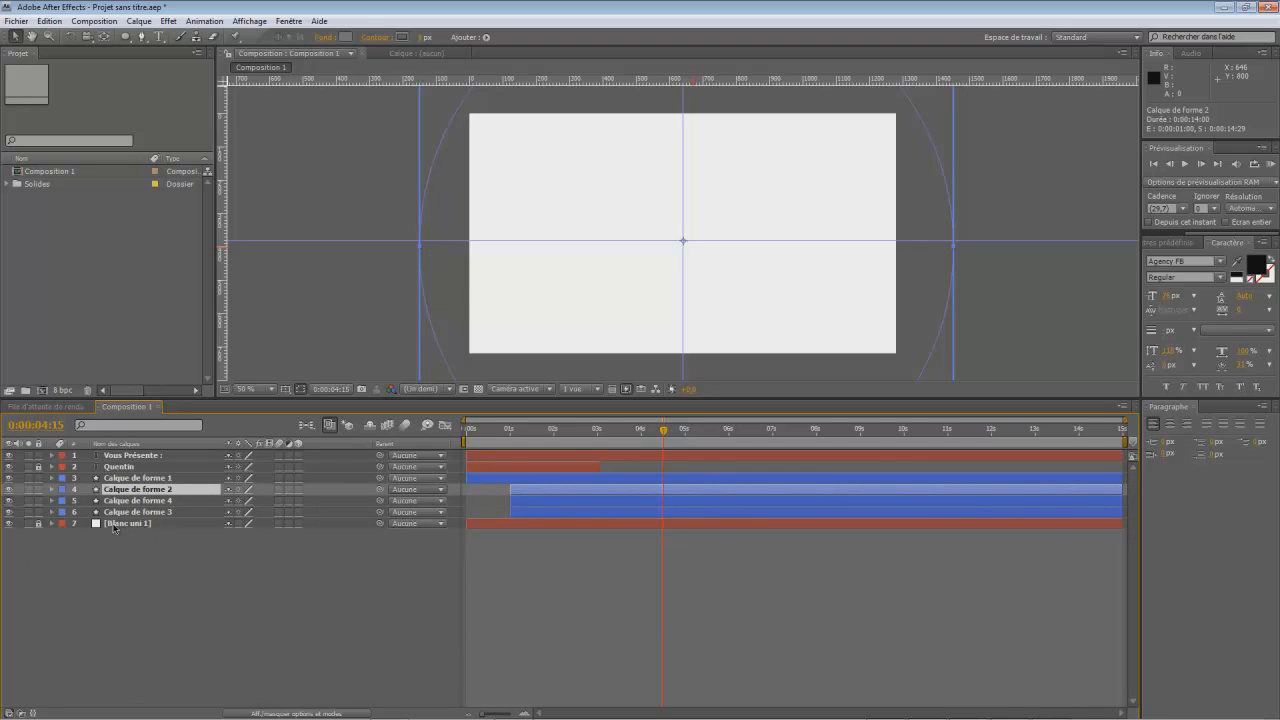
{"action": "left_click", "coordinate": [160, 512]}
{"action": "left_click", "coordinate": [160, 492], "text": "shift"}
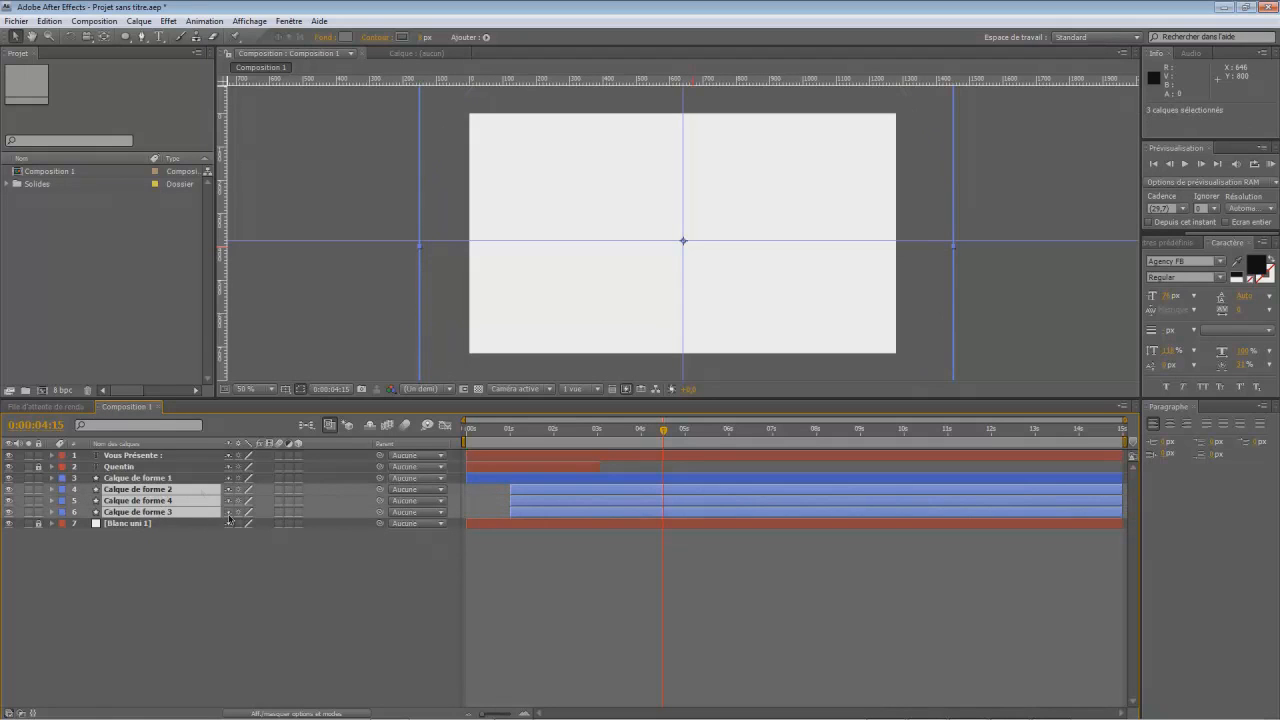
{"action": "key", "text": "ctrl+d"}
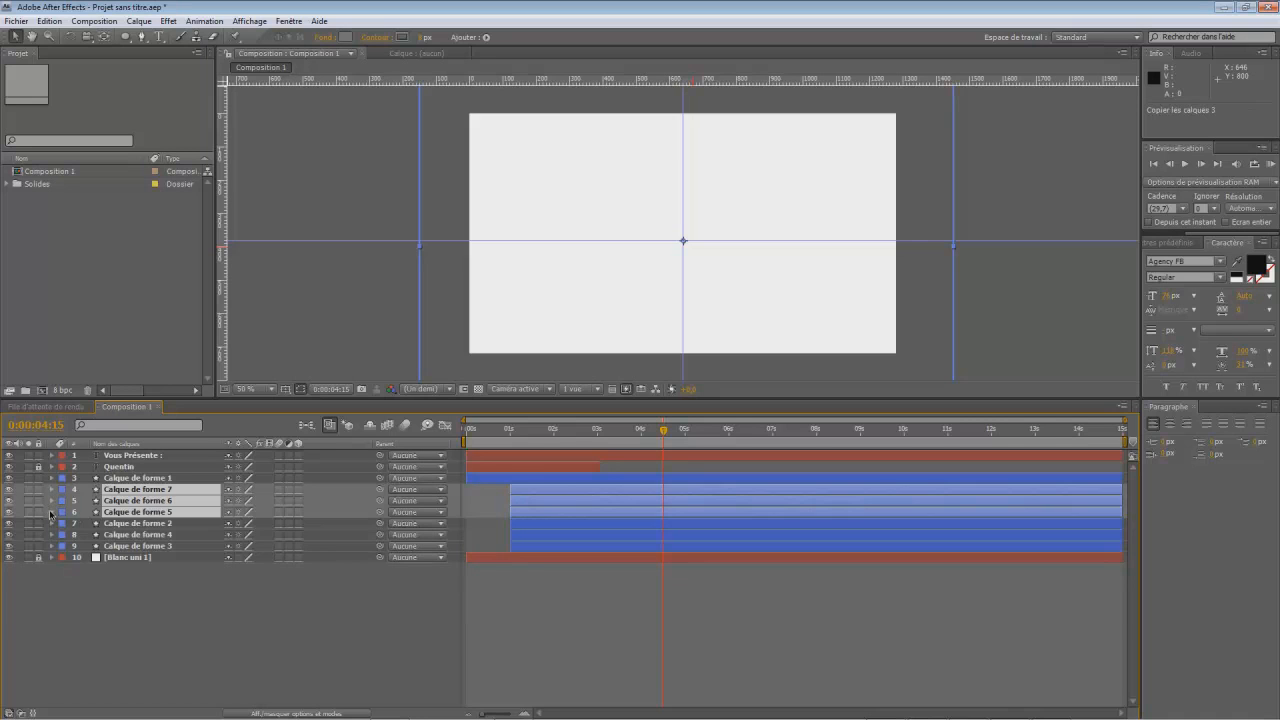
- Expand the transform properties of the three duplicated ring layers to show their scale keyframes
{"action": "left_click", "coordinate": [51, 512]}
{"action": "left_click", "coordinate": [62, 513]}
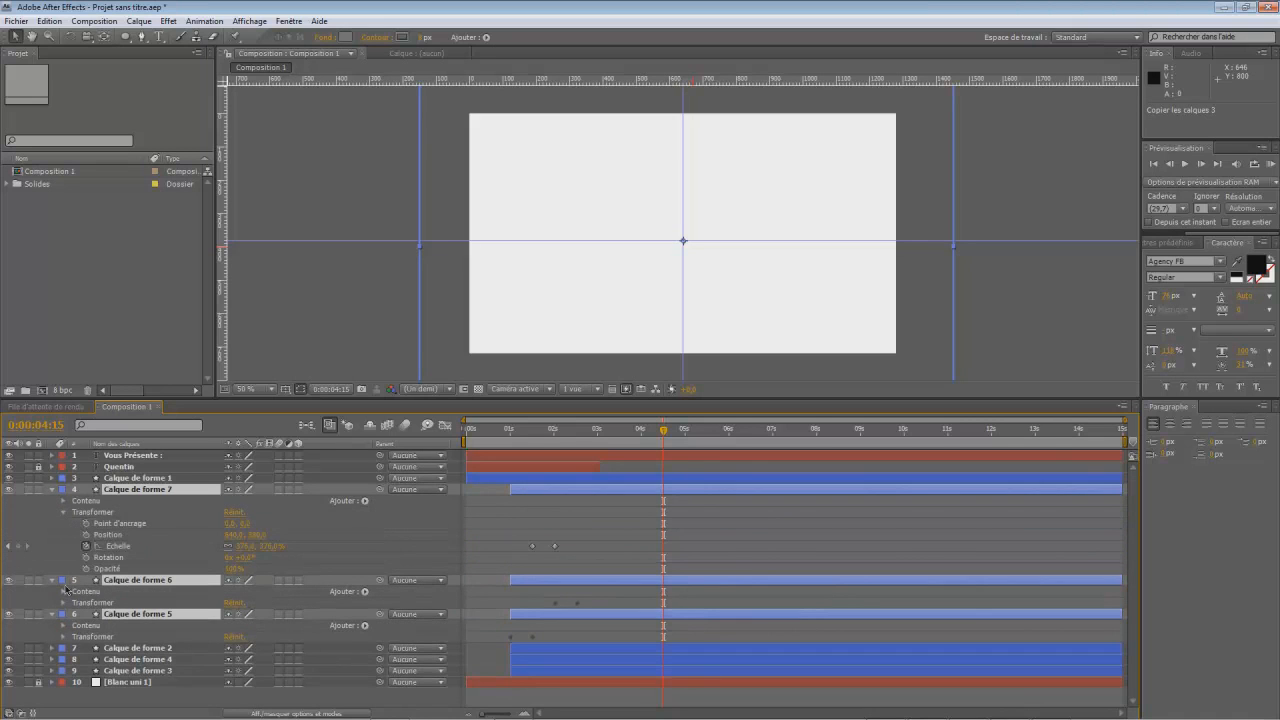
{"action": "left_click", "coordinate": [64, 603]}
{"action": "left_click", "coordinate": [62, 693]}
{"action": "scroll", "coordinate": [797, 637], "scroll_direction": "down", "scroll_amount": 2}
{"action": "scroll", "coordinate": [628, 534], "scroll_direction": "up", "scroll_amount": 2}
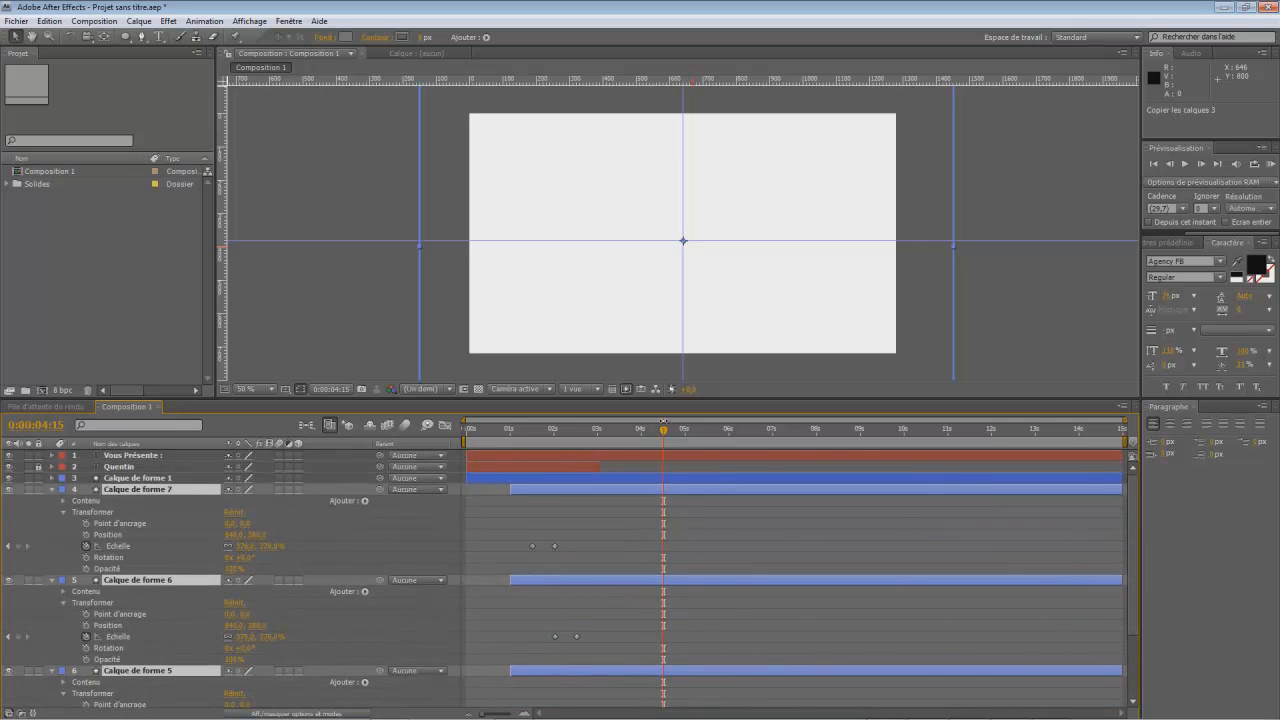
- Delete the 0:00:04:15 scale keyframes from the "Vous Présente :" layer and the filled circle's layer
{"action": "left_click_drag", "start_coordinate": [663, 438], "coordinate": [641, 517]}
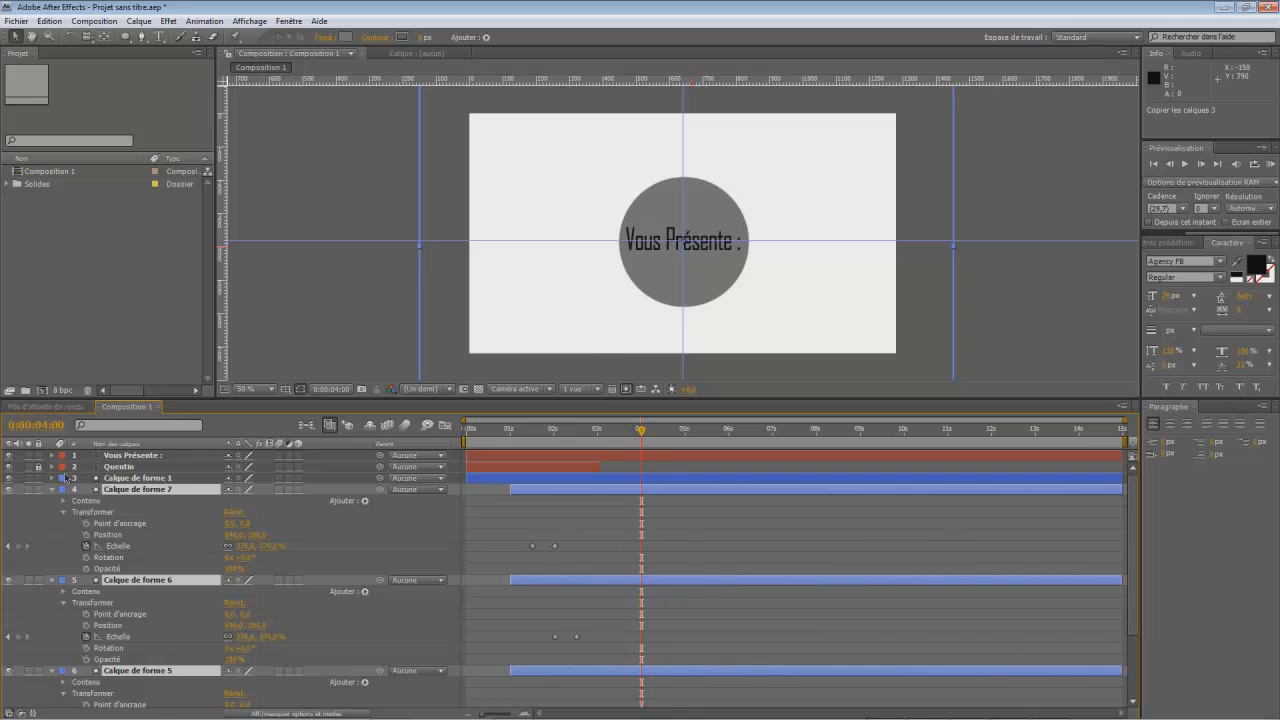
{"action": "left_click", "coordinate": [53, 456]}
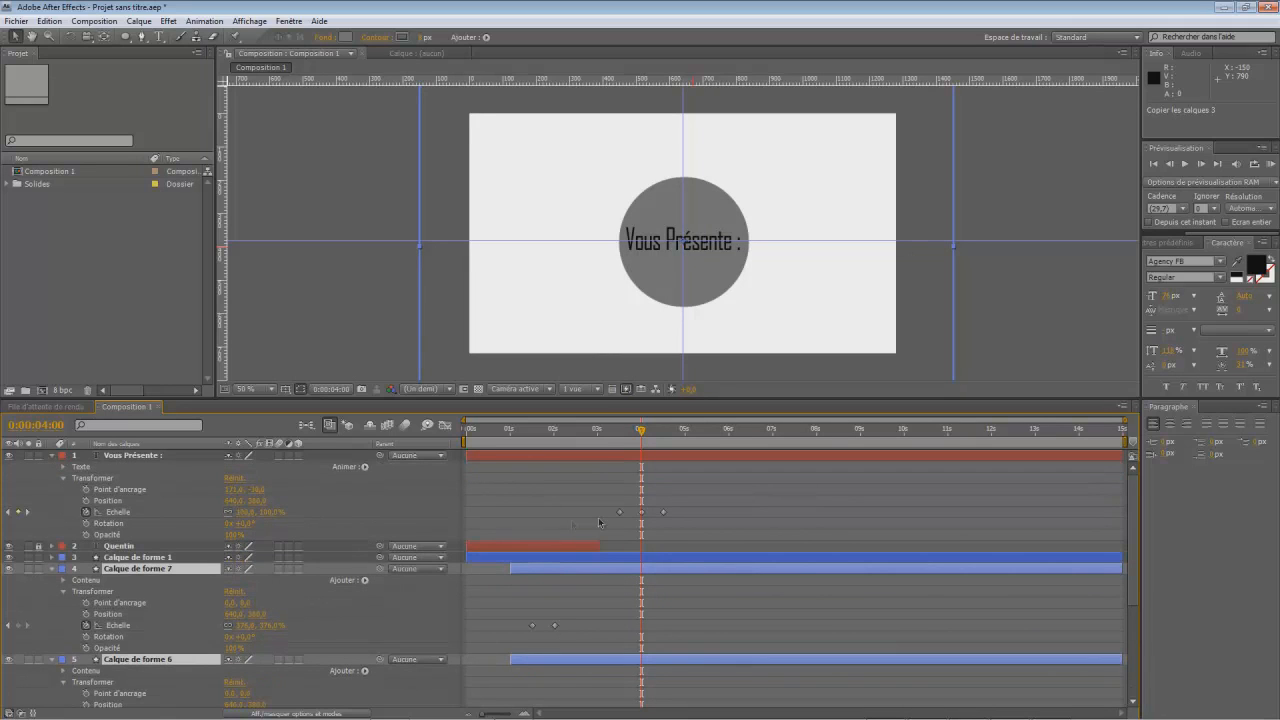
{"action": "left_click", "coordinate": [642, 513]}
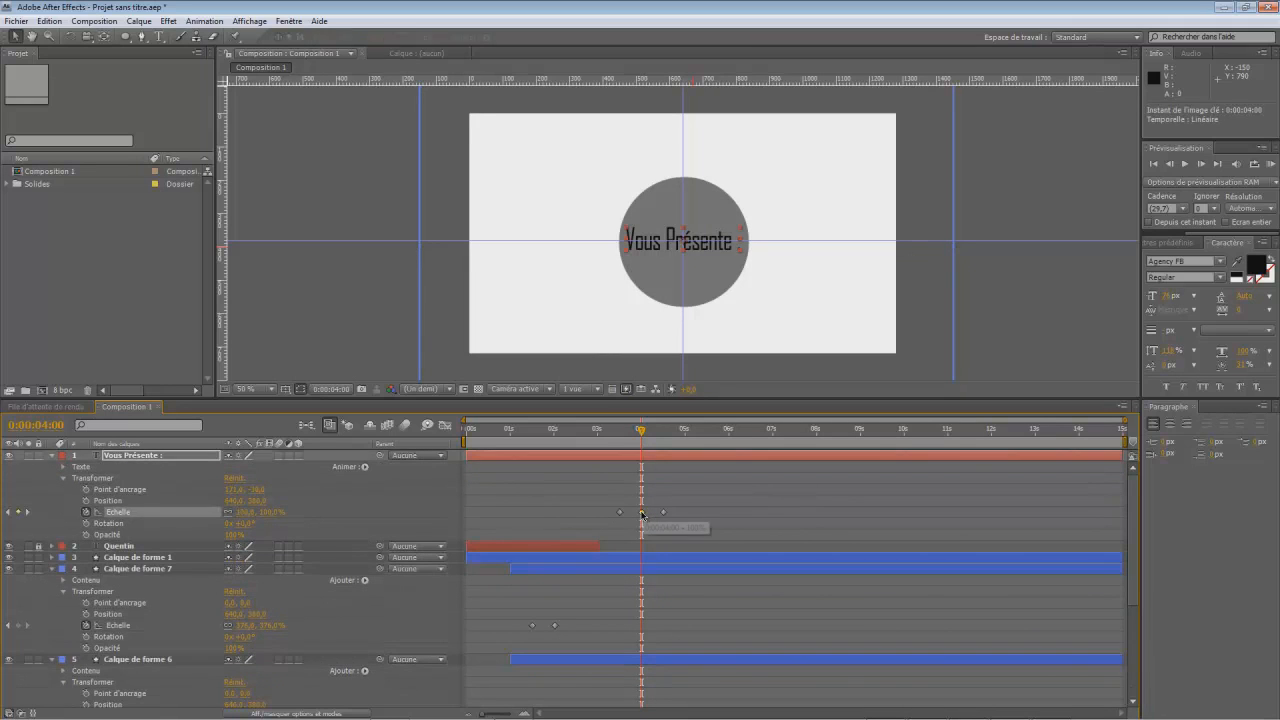
{"action": "key", "text": "Delete"}
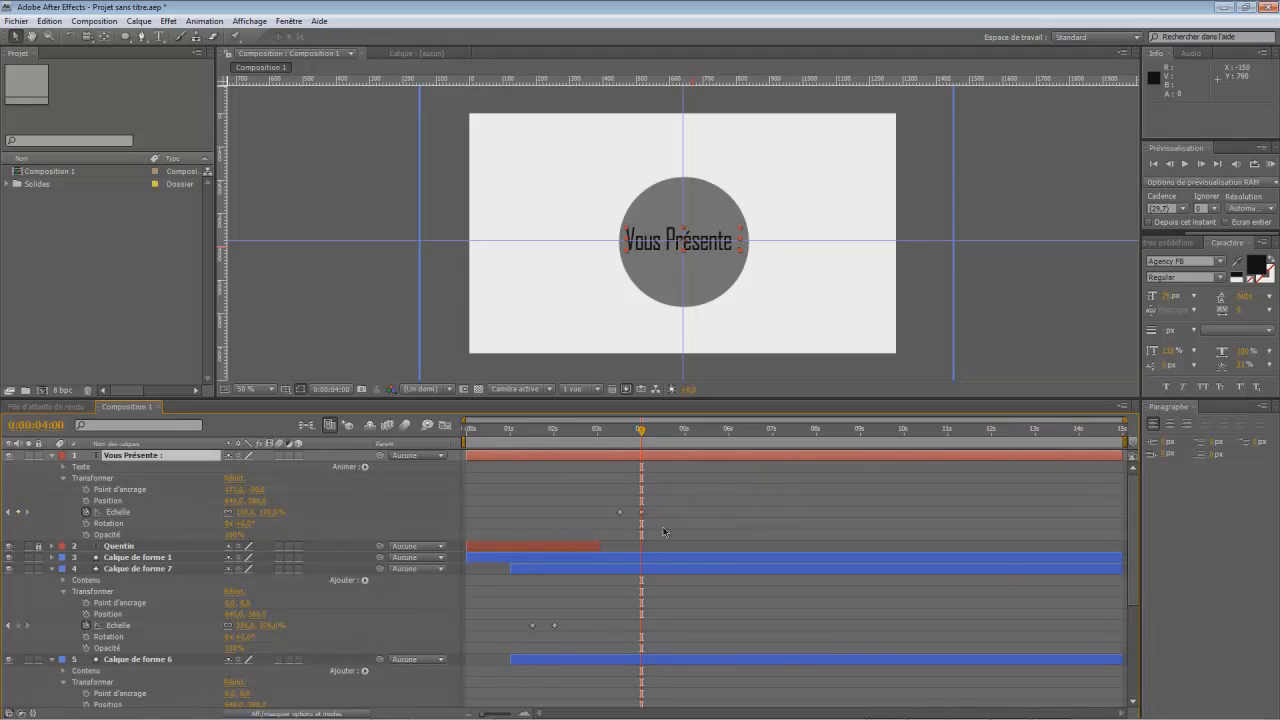
{"action": "left_click", "coordinate": [51, 558]}
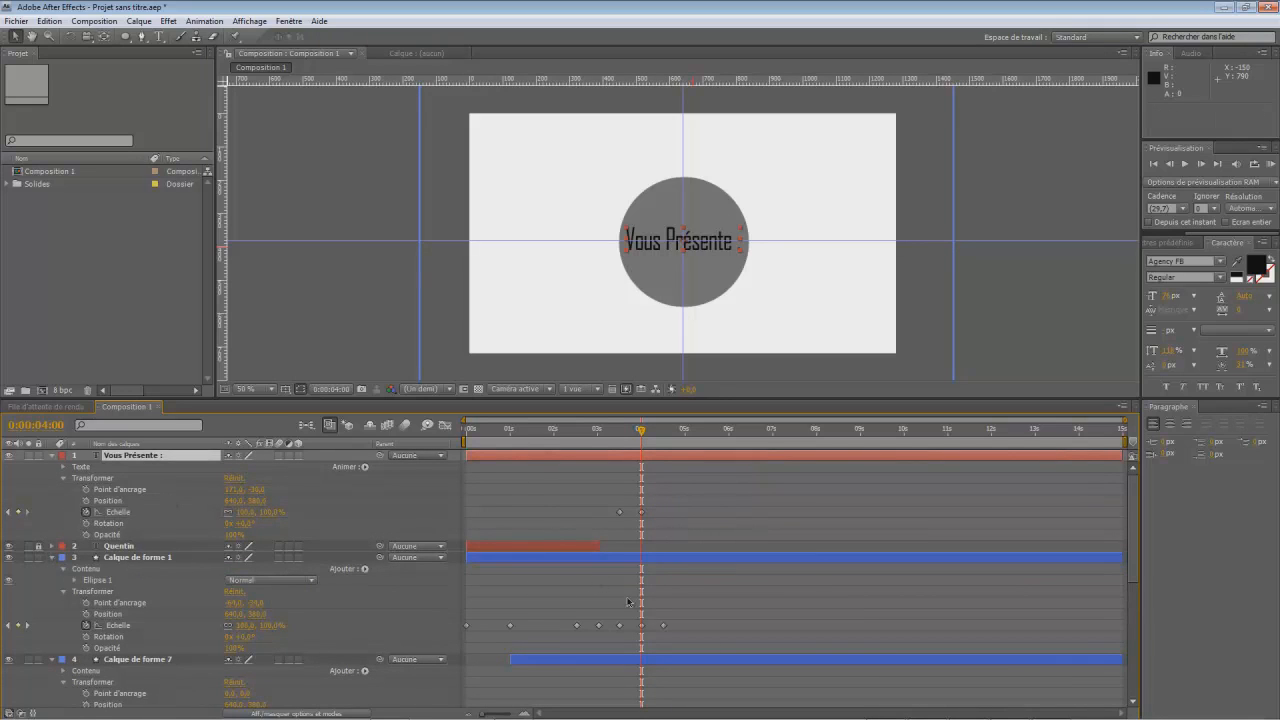
{"action": "left_click", "coordinate": [664, 626]}
{"action": "key", "text": "Delete"}
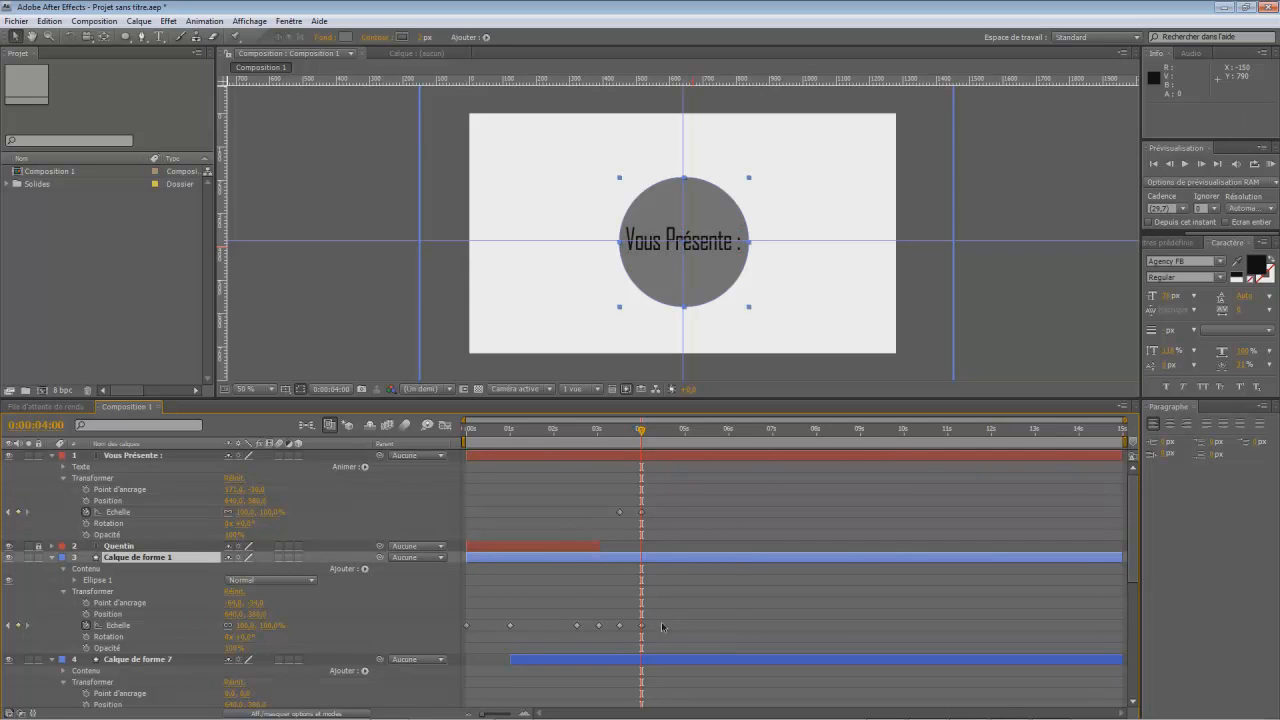
{"action": "scroll", "coordinate": [161, 540], "scroll_direction": "down", "scroll_amount": 5}
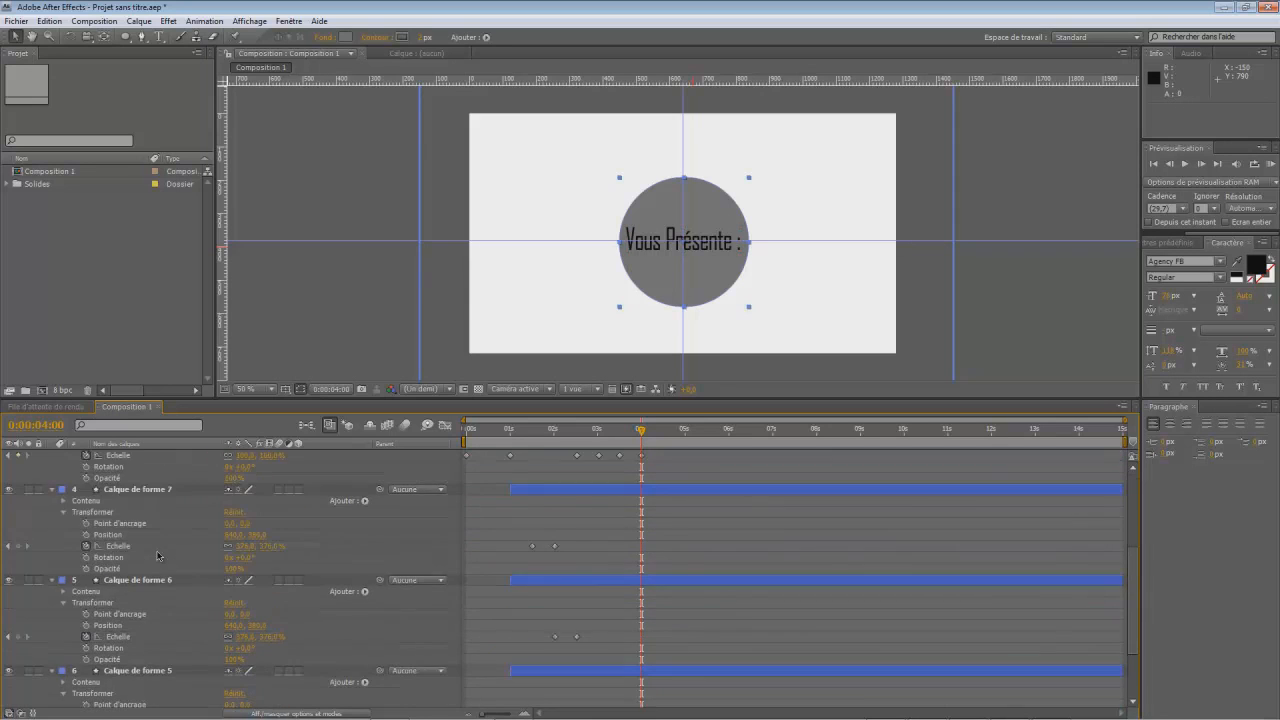
{"action": "scroll", "coordinate": [376, 555], "scroll_direction": "up", "scroll_amount": 1}
{"action": "scroll", "coordinate": [131, 534], "scroll_direction": "down", "scroll_amount": 4}
{"action": "scroll", "coordinate": [160, 591], "scroll_direction": "up", "scroll_amount": 3}
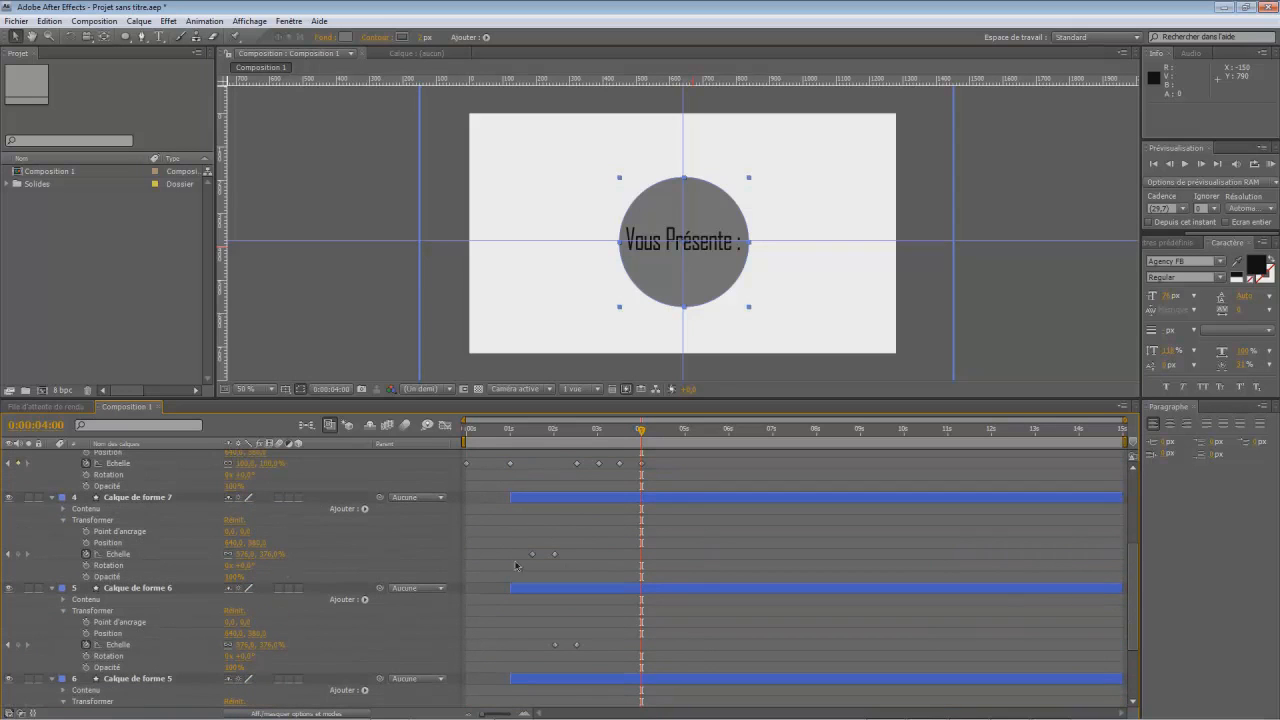
- Move the scale keyframe pairs of Calque de forme 7, 6 and 5 to start at 0:00:04:00, 0:00:04:15 and 0:00:05:00 respectively
{"action": "left_click_drag", "start_coordinate": [529, 558], "coordinate": [563, 561]}
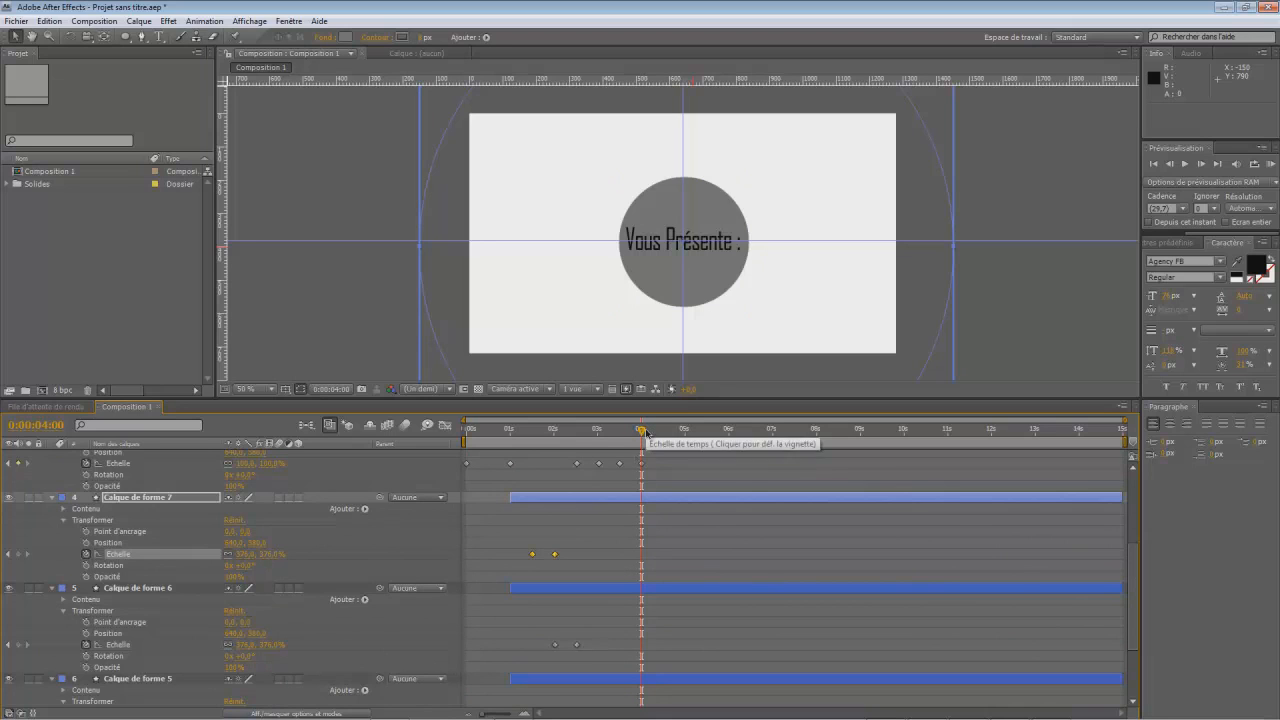
{"action": "left_click_drag", "start_coordinate": [557, 560], "coordinate": [664, 574]}
{"action": "left_click_drag", "start_coordinate": [645, 432], "coordinate": [666, 452]}
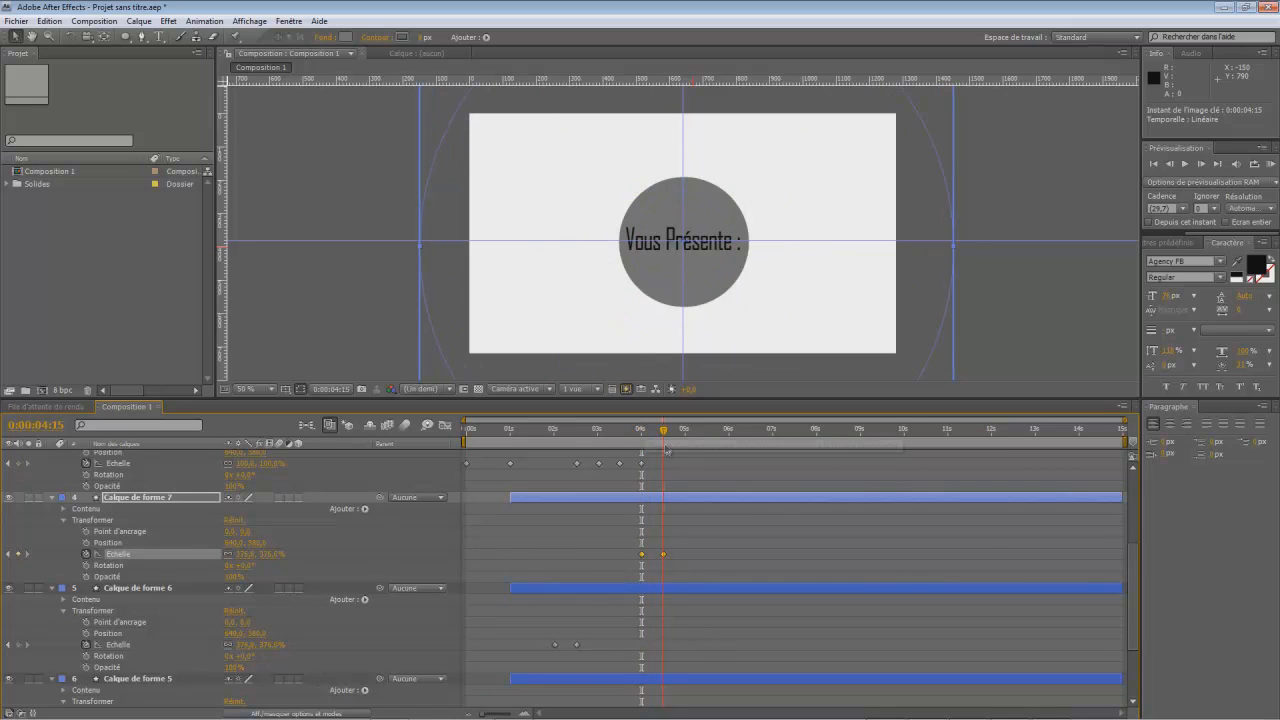
{"action": "left_click_drag", "start_coordinate": [552, 648], "coordinate": [687, 652]}
{"action": "scroll", "coordinate": [686, 650], "scroll_direction": "down", "scroll_amount": 4}
{"action": "left_click_drag", "start_coordinate": [501, 631], "coordinate": [546, 637]}
{"action": "left_click_drag", "start_coordinate": [666, 647], "coordinate": [703, 600]}
{"action": "left_click_drag", "start_coordinate": [663, 432], "coordinate": [685, 432]}
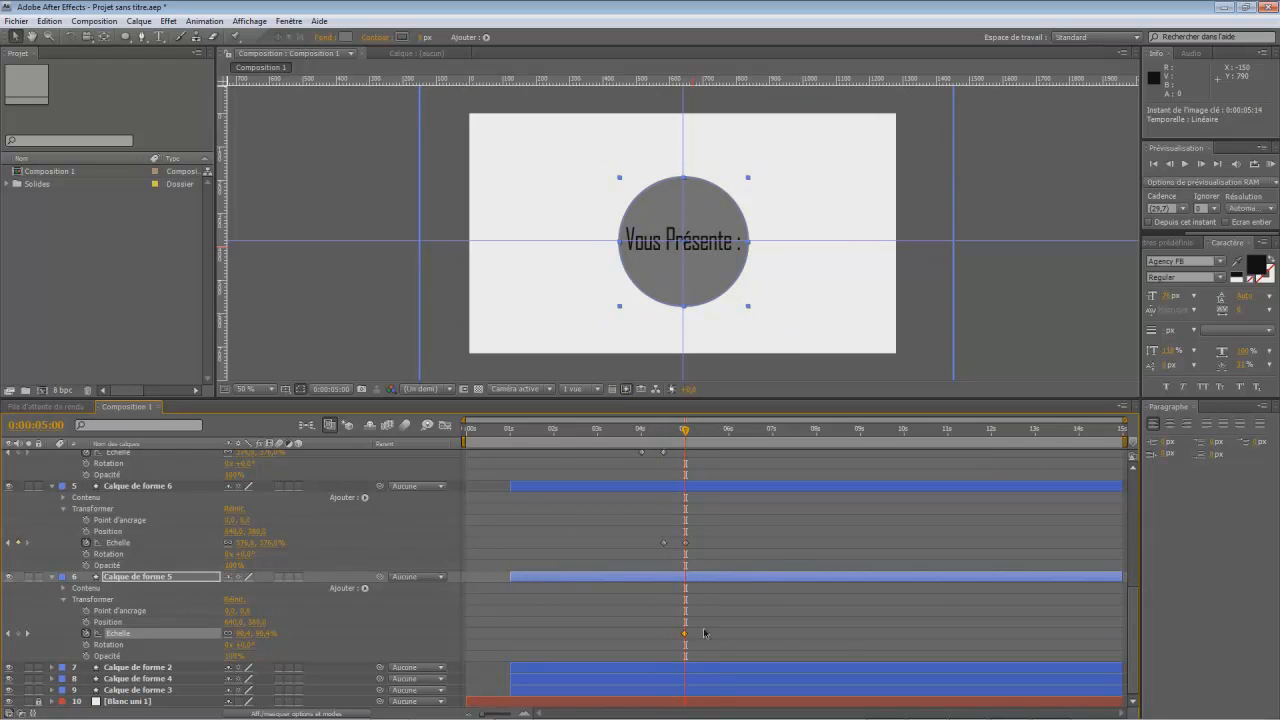
{"action": "left_click_drag", "start_coordinate": [707, 636], "coordinate": [709, 637]}
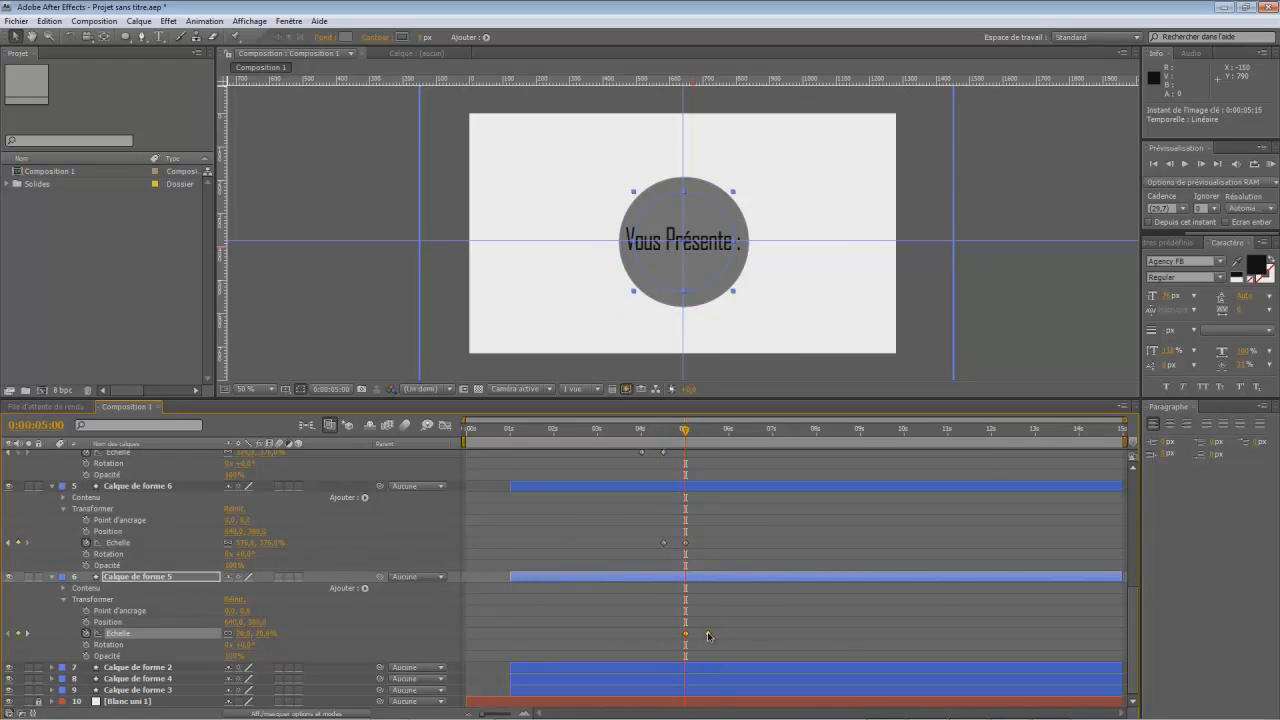
- Collapse the properties of the duplicated ring layers, the filled circle's layer and the "Vous Présente :" layer
{"action": "left_click", "coordinate": [53, 578]}
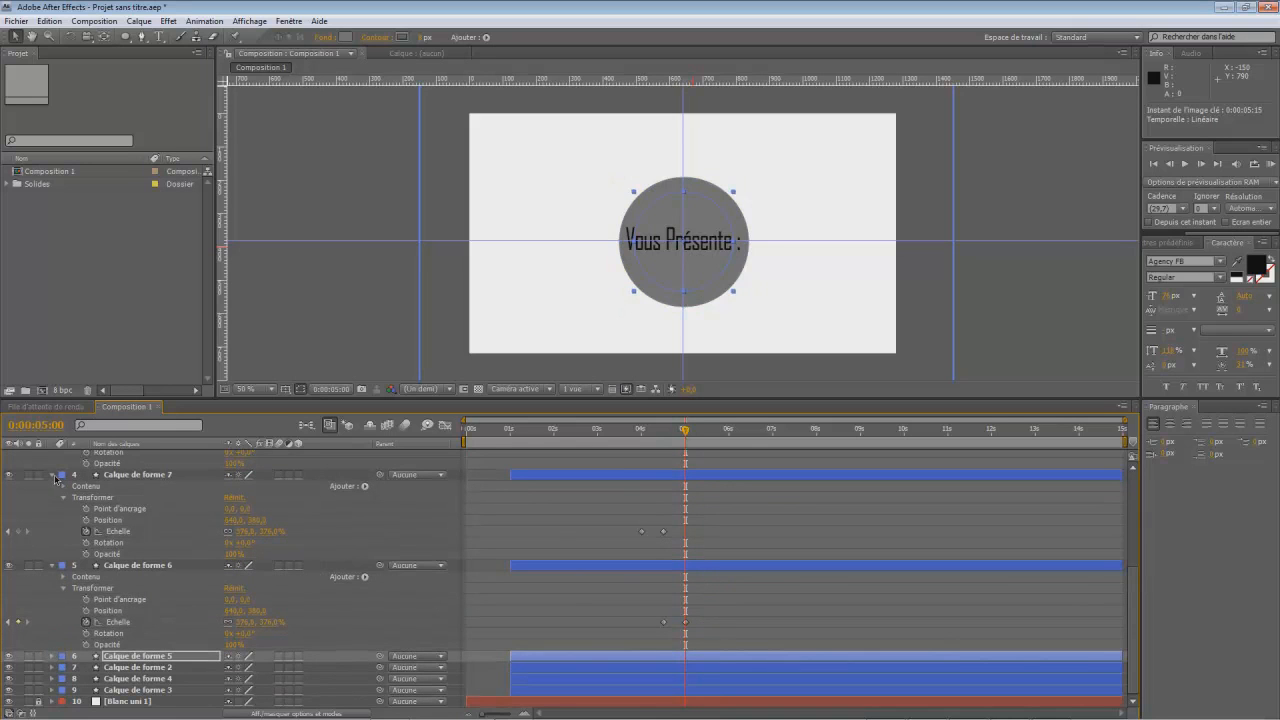
{"action": "left_click", "coordinate": [53, 476]}
{"action": "left_click", "coordinate": [52, 565]}
{"action": "left_click", "coordinate": [53, 534]}
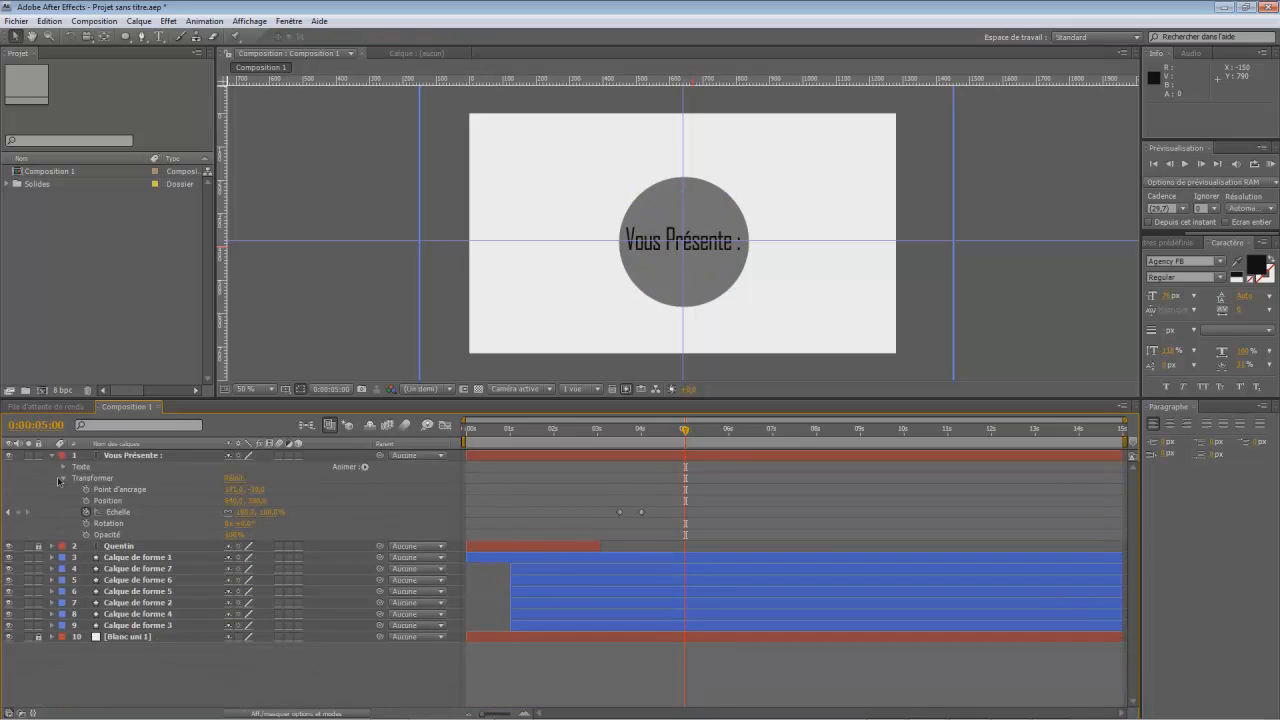
{"action": "left_click", "coordinate": [53, 455]}
- Trim the in-points of the duplicated ring layers Calque de forme 7, 6 and 5 to 0:00:04:00
{"action": "left_click_drag", "start_coordinate": [684, 436], "coordinate": [641, 486]}
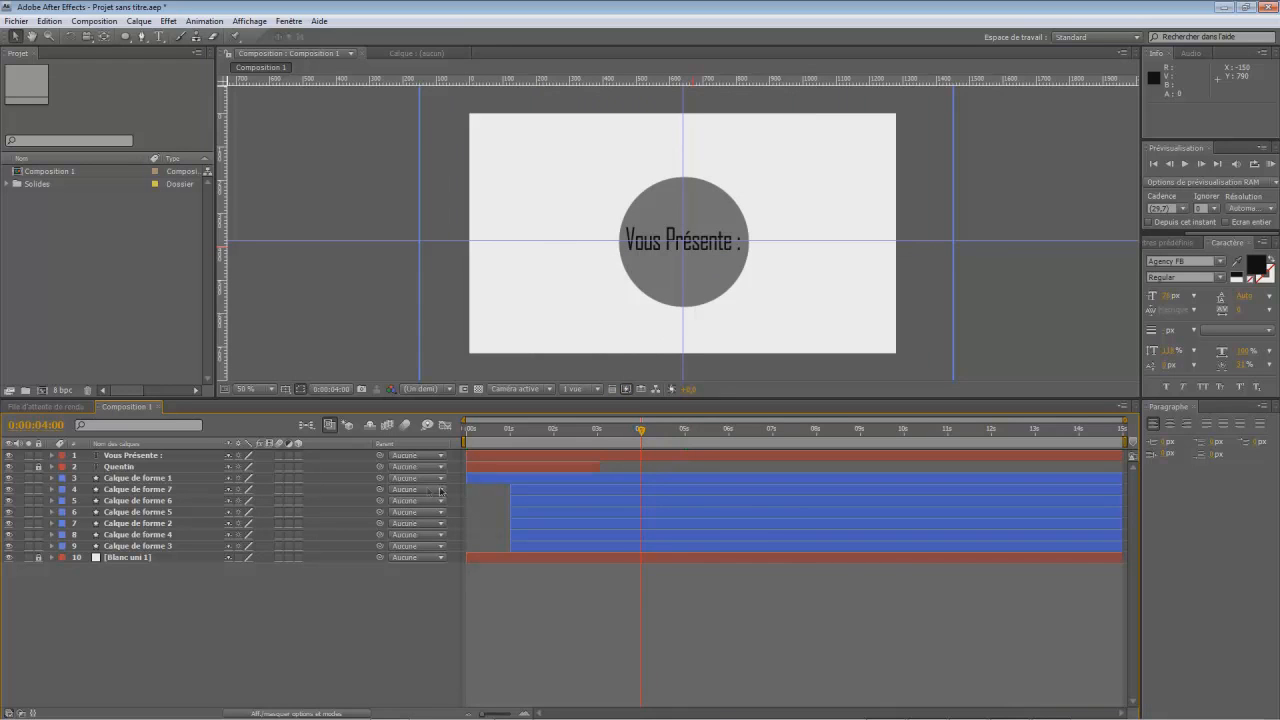
{"action": "left_click_drag", "start_coordinate": [512, 489], "coordinate": [638, 491]}
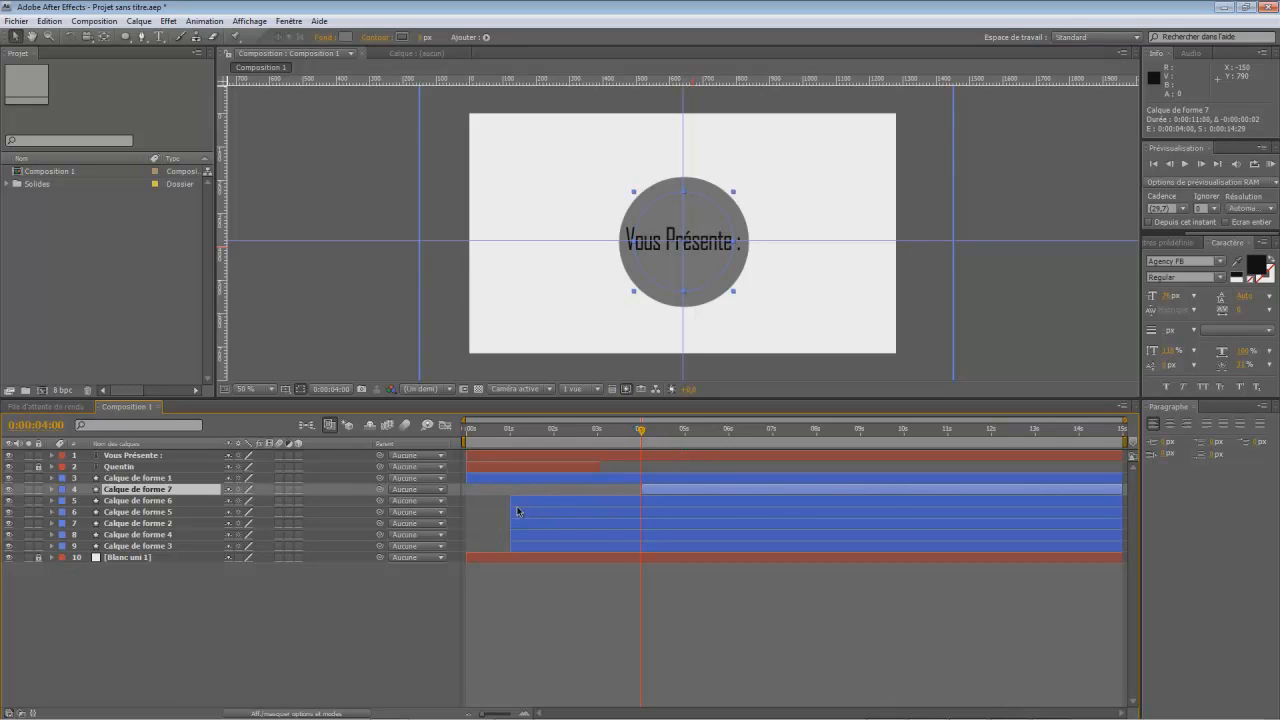
{"action": "left_click_drag", "start_coordinate": [512, 501], "coordinate": [644, 509]}
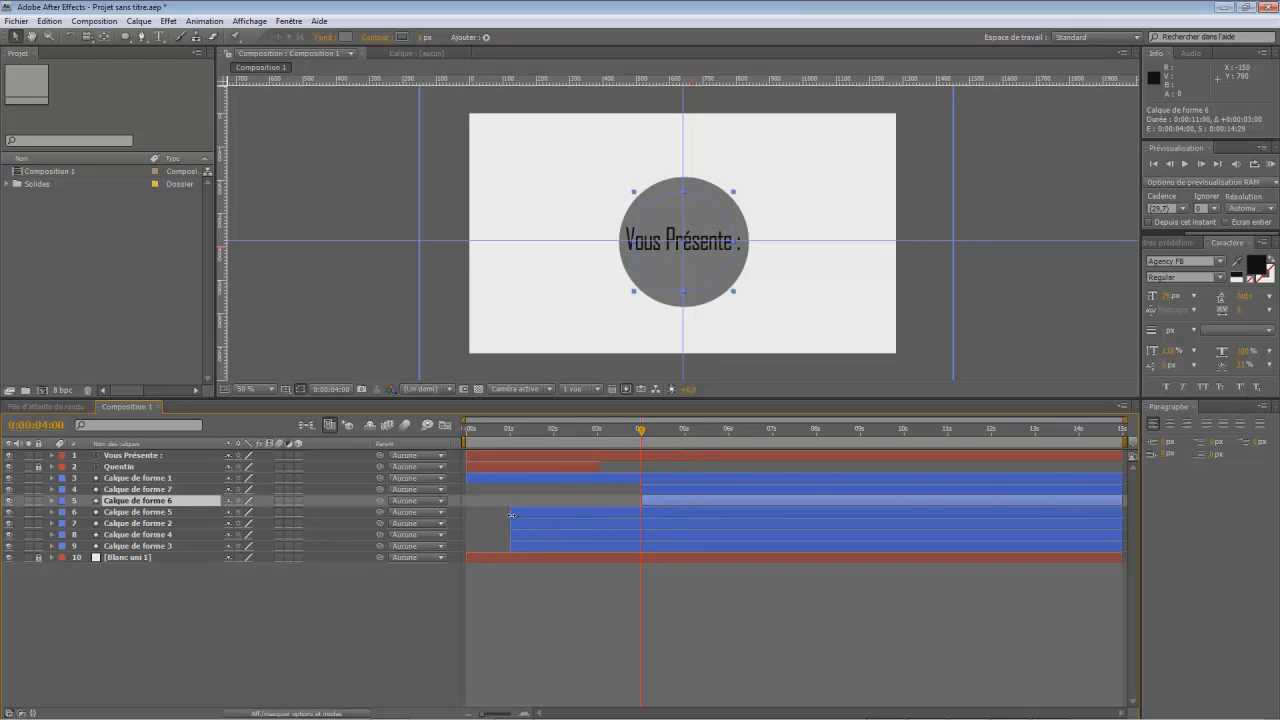
{"action": "left_click_drag", "start_coordinate": [511, 515], "coordinate": [638, 514]}
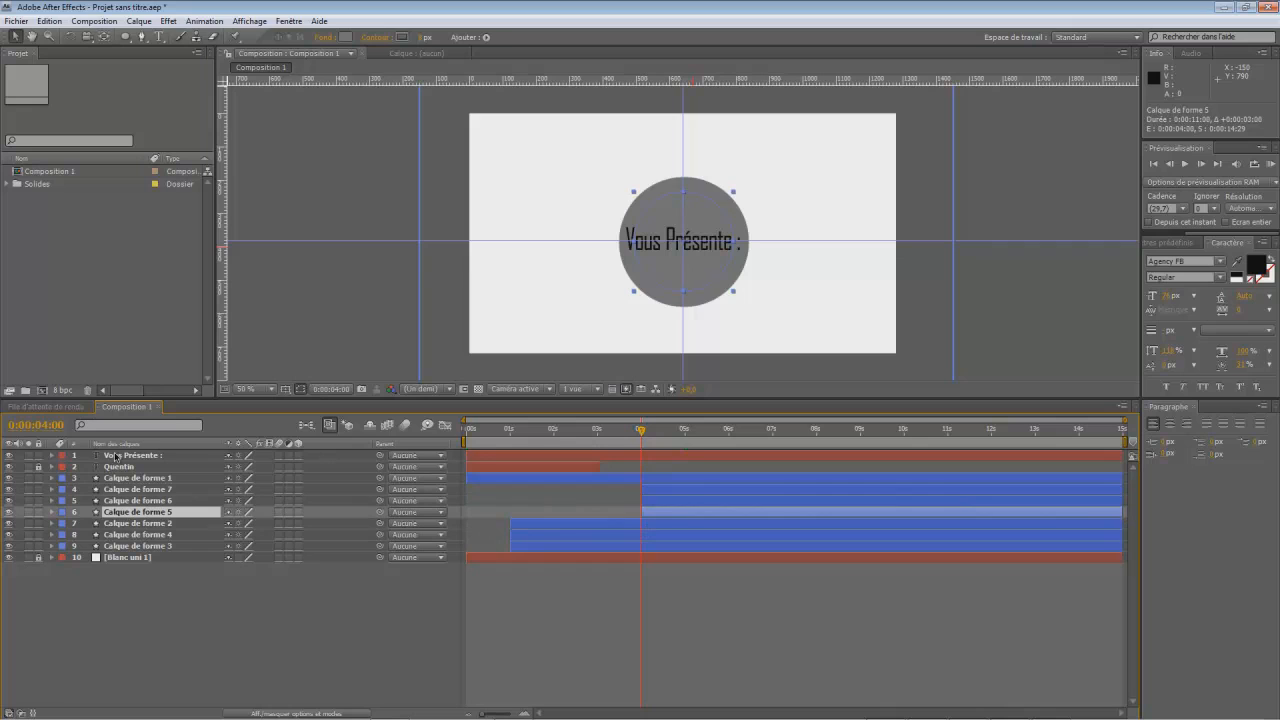
- Keyframe the "Vous Présente :" layer's scale to 0% at 0:00:05:00
{"action": "left_click", "coordinate": [52, 457]}
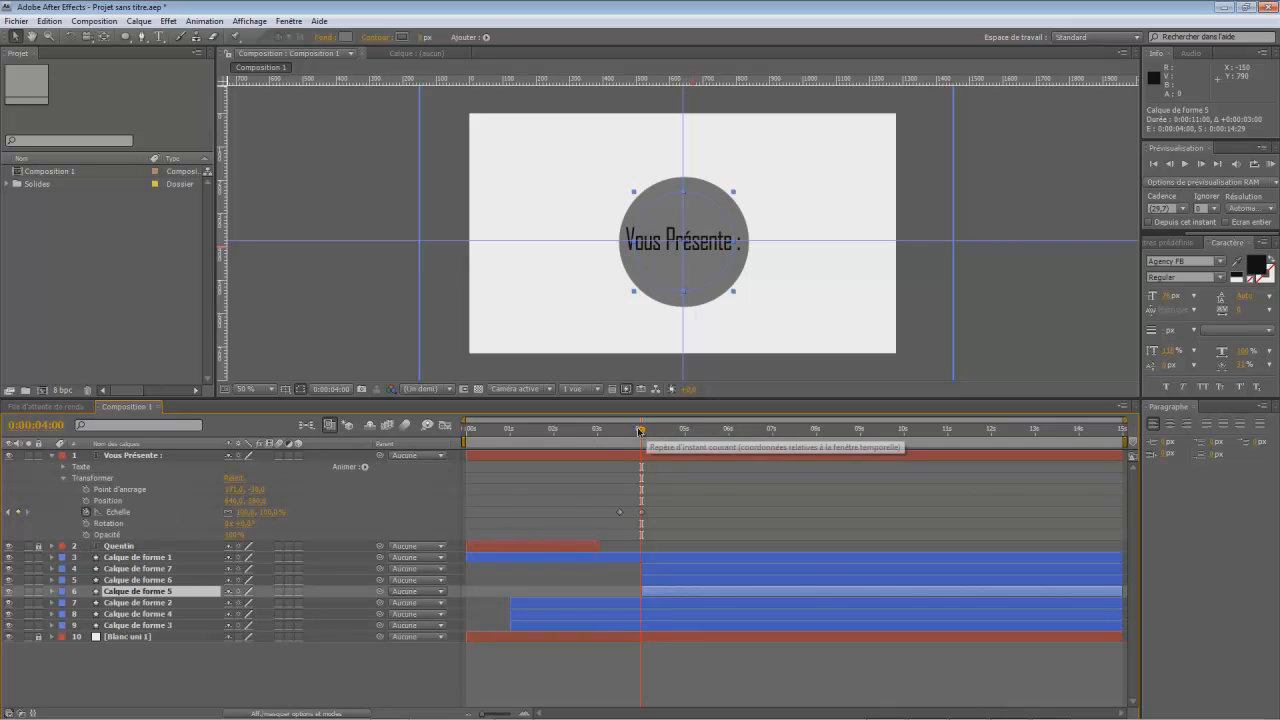
{"action": "left_click_drag", "start_coordinate": [646, 437], "coordinate": [687, 465]}
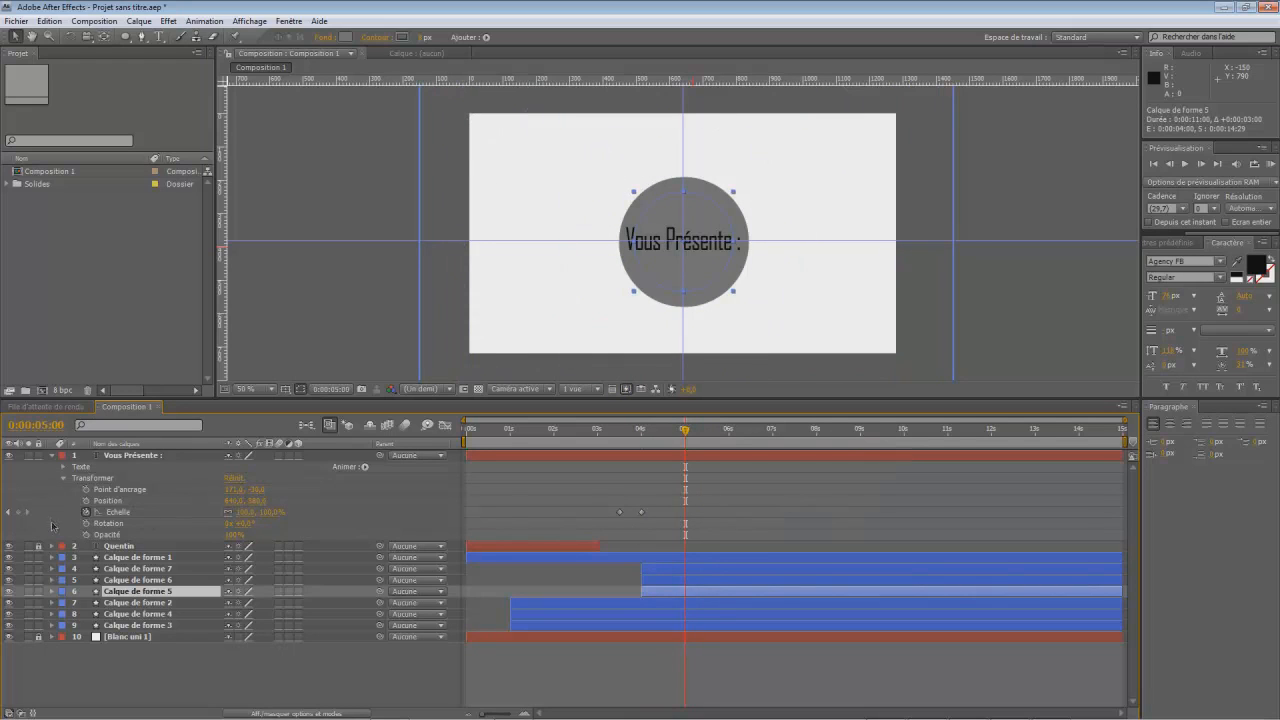
{"action": "left_click", "coordinate": [256, 512]}
{"action": "type", "text": "0"}
{"action": "key", "text": "Return"}
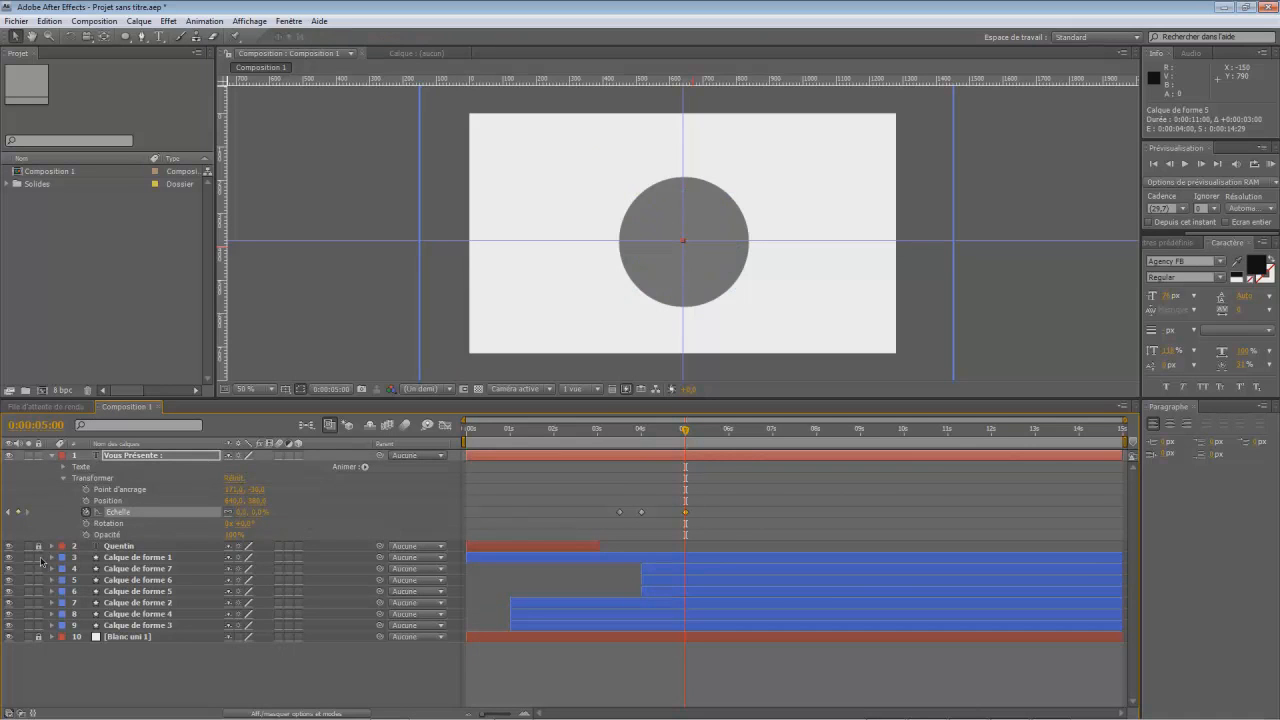
- Keyframe the filled circle's scale to 0% at 0:00:05:00 on Calque de forme 1
{"action": "left_click", "coordinate": [52, 557]}
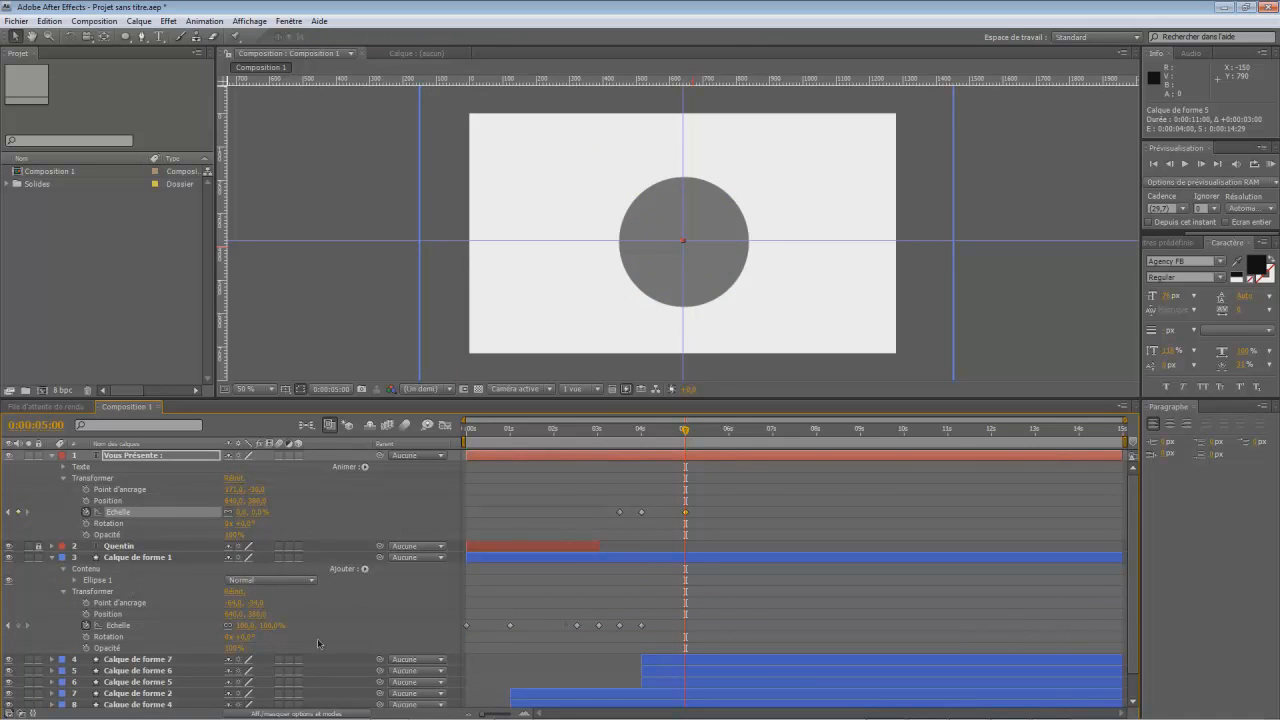
{"action": "left_click", "coordinate": [246, 625]}
{"action": "type", "text": "0"}
{"action": "key", "text": "Return"}
- Preview the animation from the beginning to check how the text, circle and duplicated rings animate
{"action": "left_click_drag", "start_coordinate": [685, 430], "coordinate": [459, 472]}
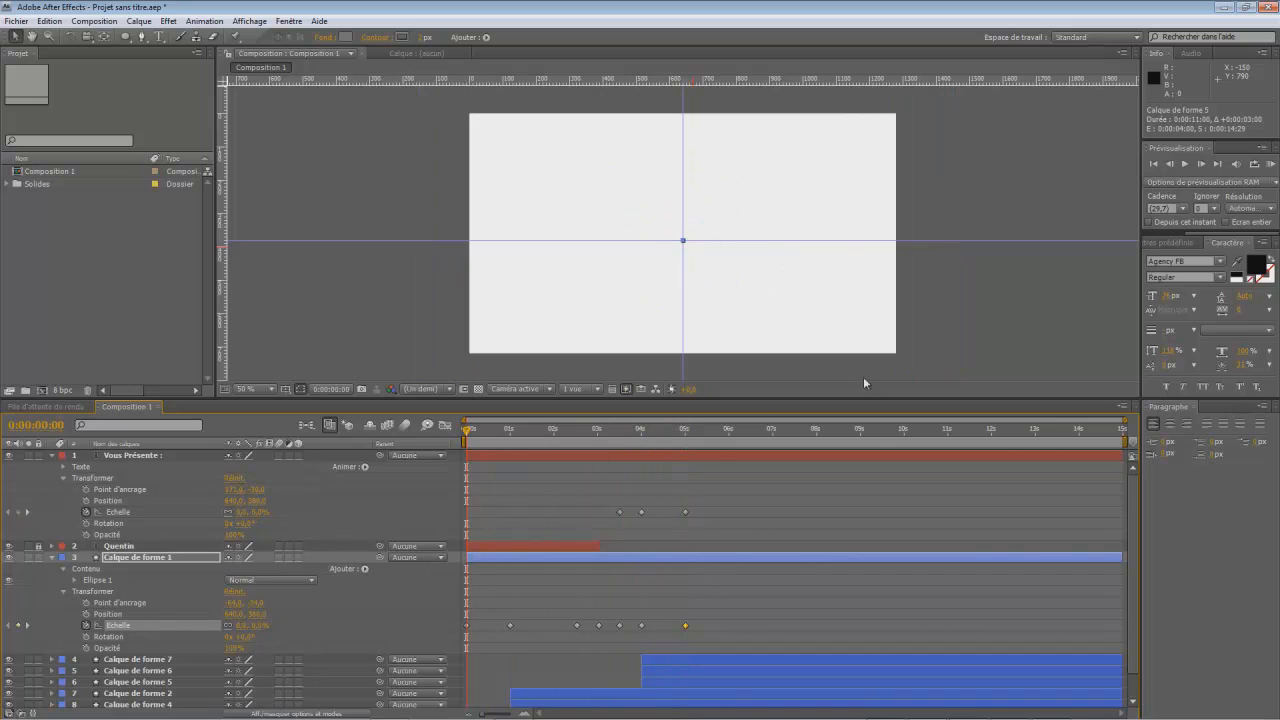
{"action": "left_click", "coordinate": [1025, 261]}
{"action": "left_click", "coordinate": [1185, 164]}
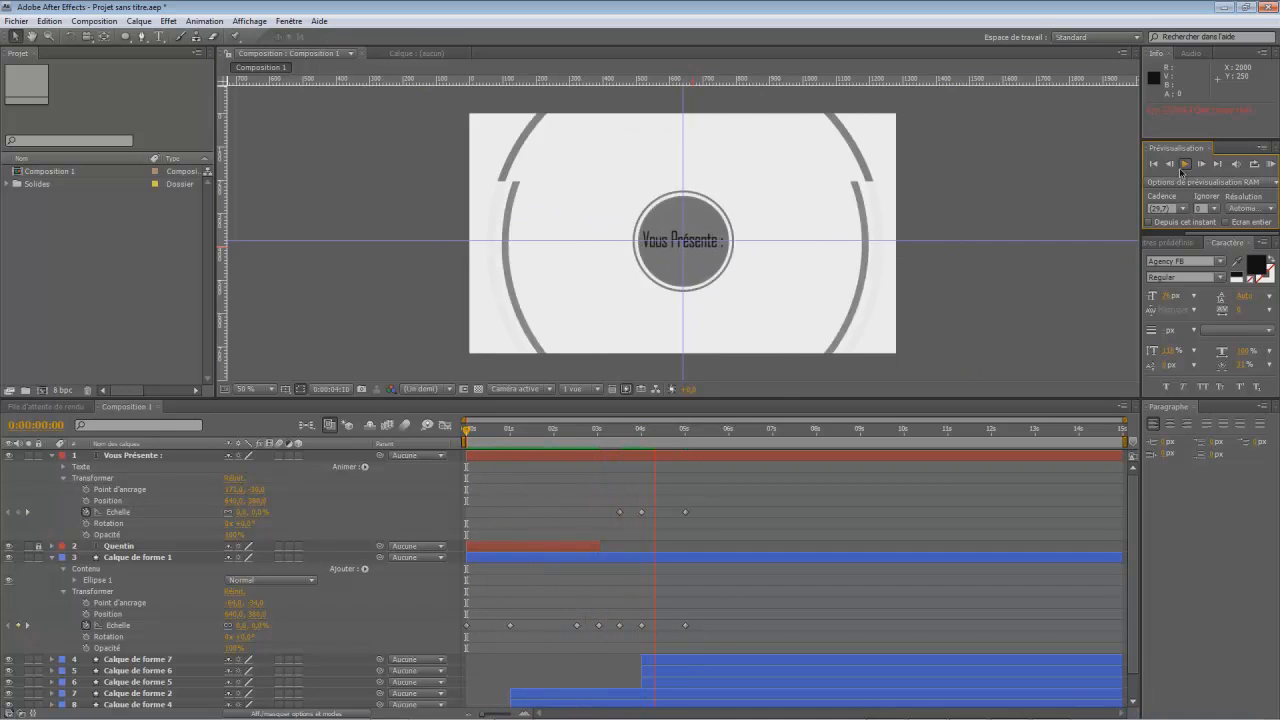
{"action": "left_click", "coordinate": [1184, 164]}
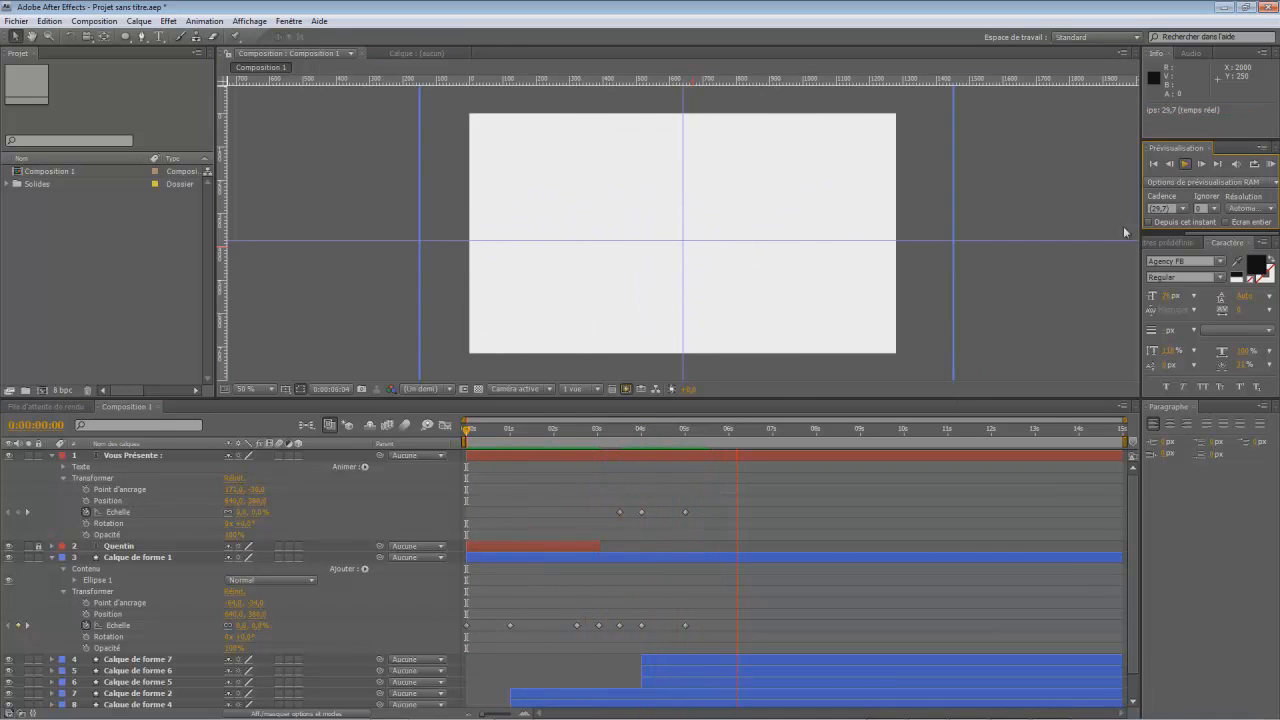
- Collapse the "Vous Présente :" and filled circle layers and move the current time to 0:00:06:00
{"action": "left_click_drag", "start_coordinate": [737, 433], "coordinate": [687, 458]}
{"action": "left_click", "coordinate": [52, 456]}
{"action": "left_click", "coordinate": [52, 479]}
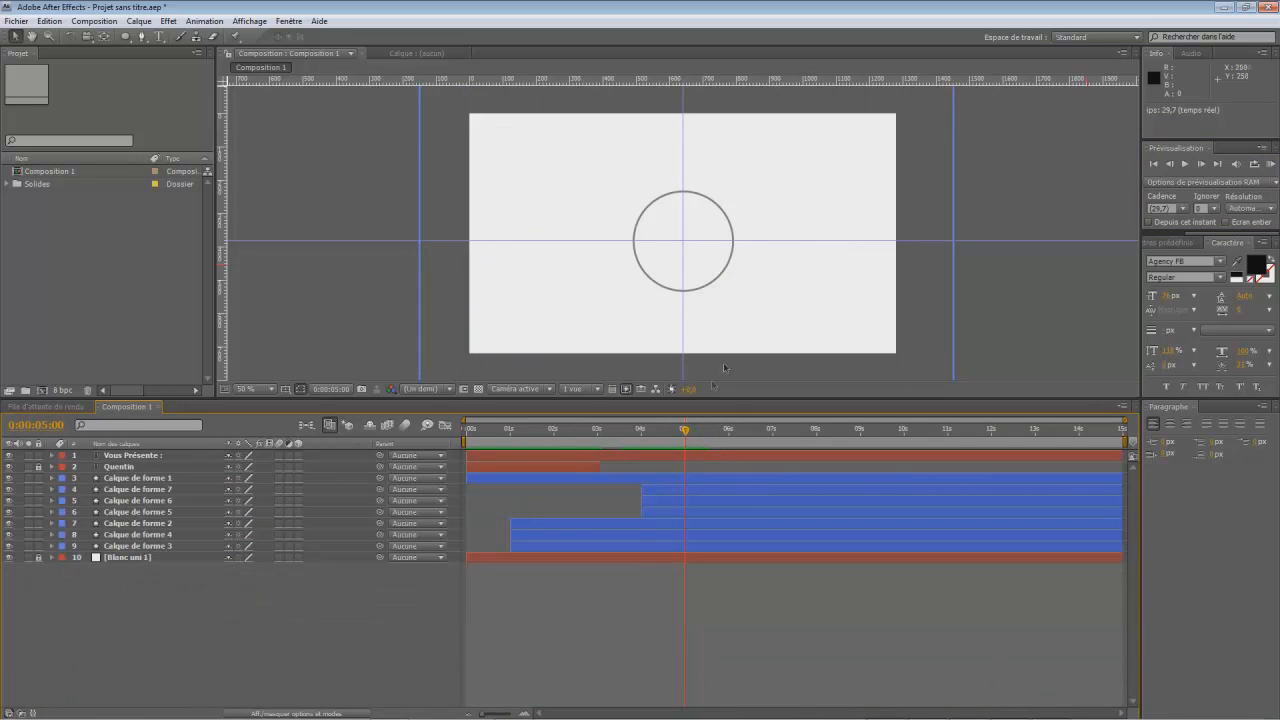
{"action": "left_click_drag", "start_coordinate": [686, 433], "coordinate": [732, 445]}
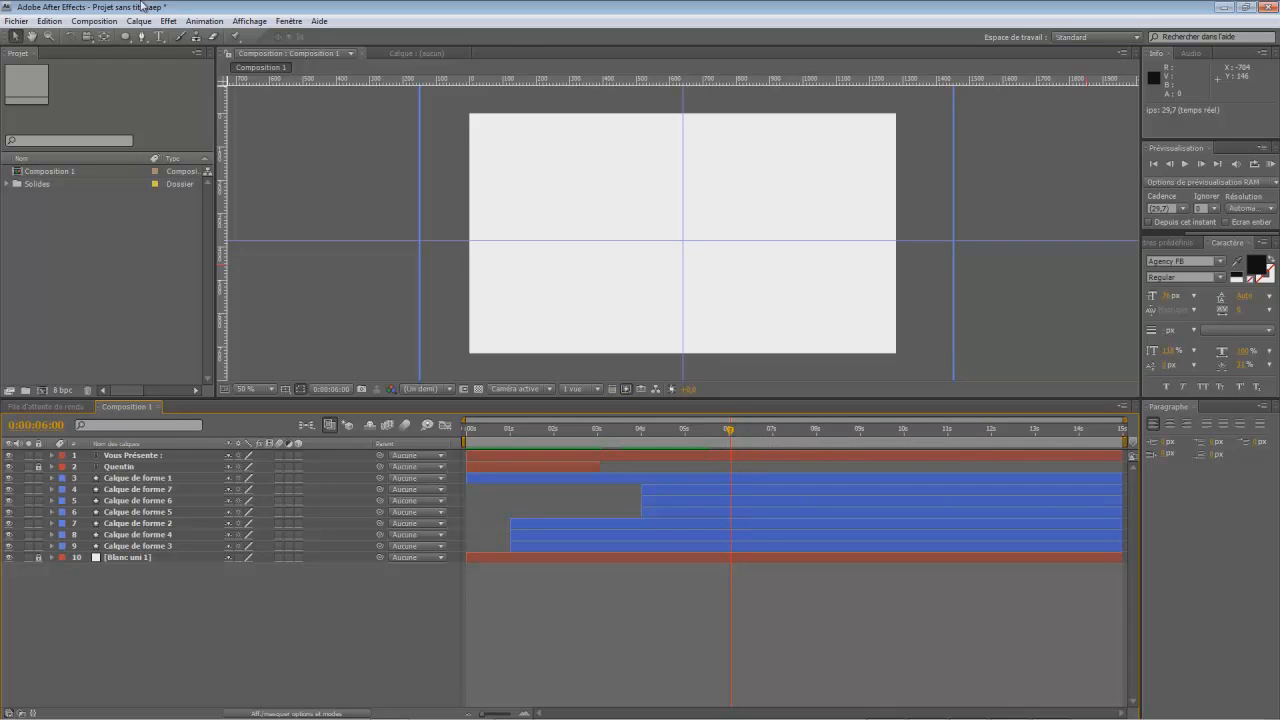
- Draw a black (000000) rectangle about 12 px high and slightly wider than the composition, just above the horizontal centre guide
{"action": "left_click", "coordinate": [125, 36]}
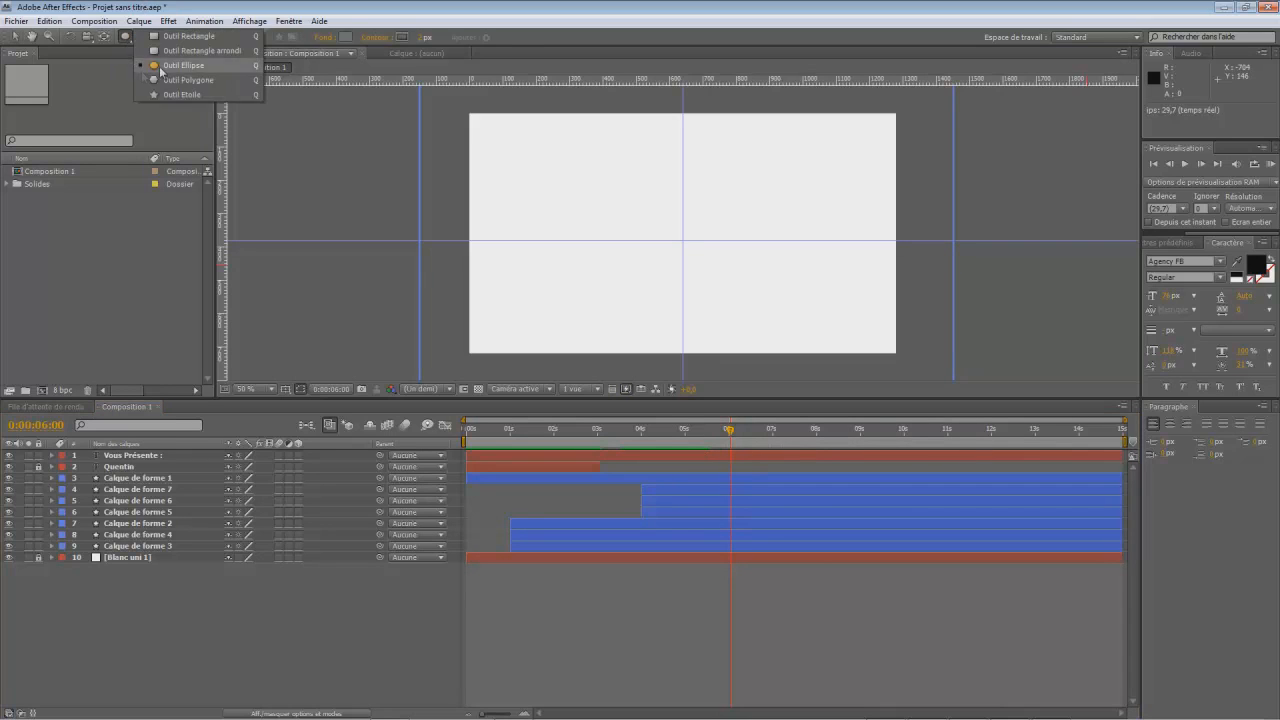
{"action": "left_click", "coordinate": [194, 38]}
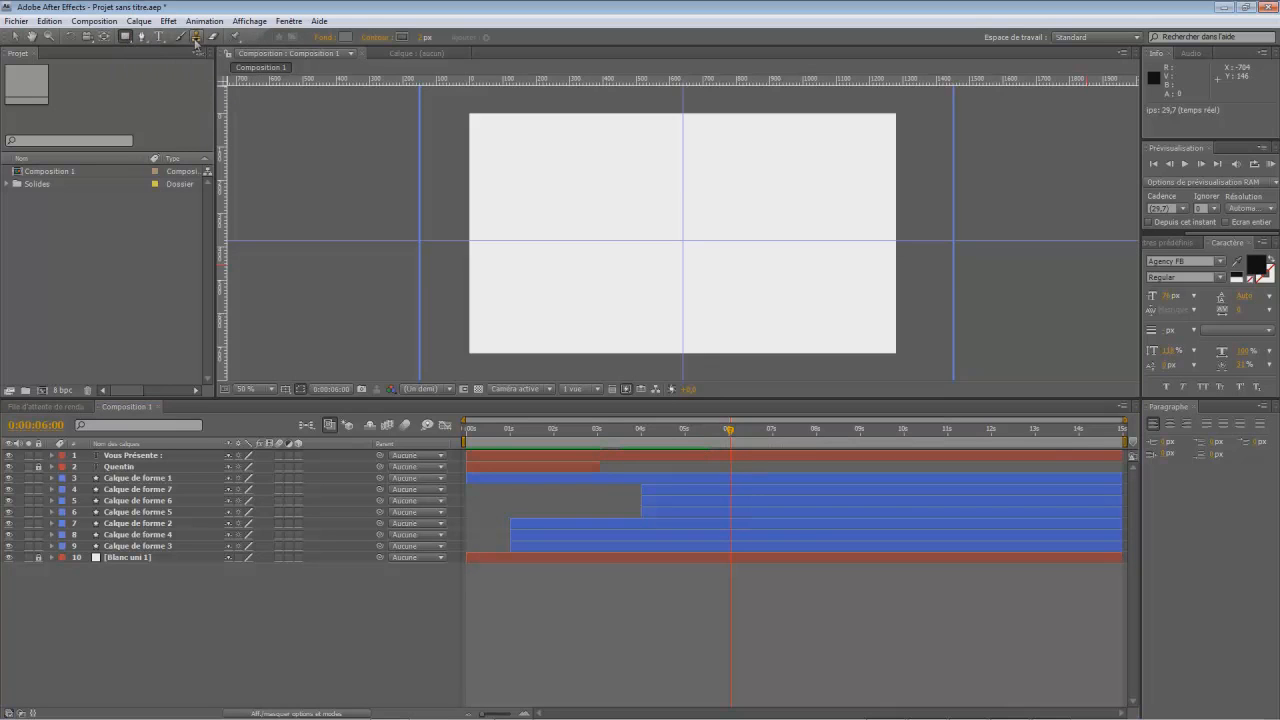
{"action": "left_click", "coordinate": [346, 37]}
{"action": "left_click", "coordinate": [429, 571]}
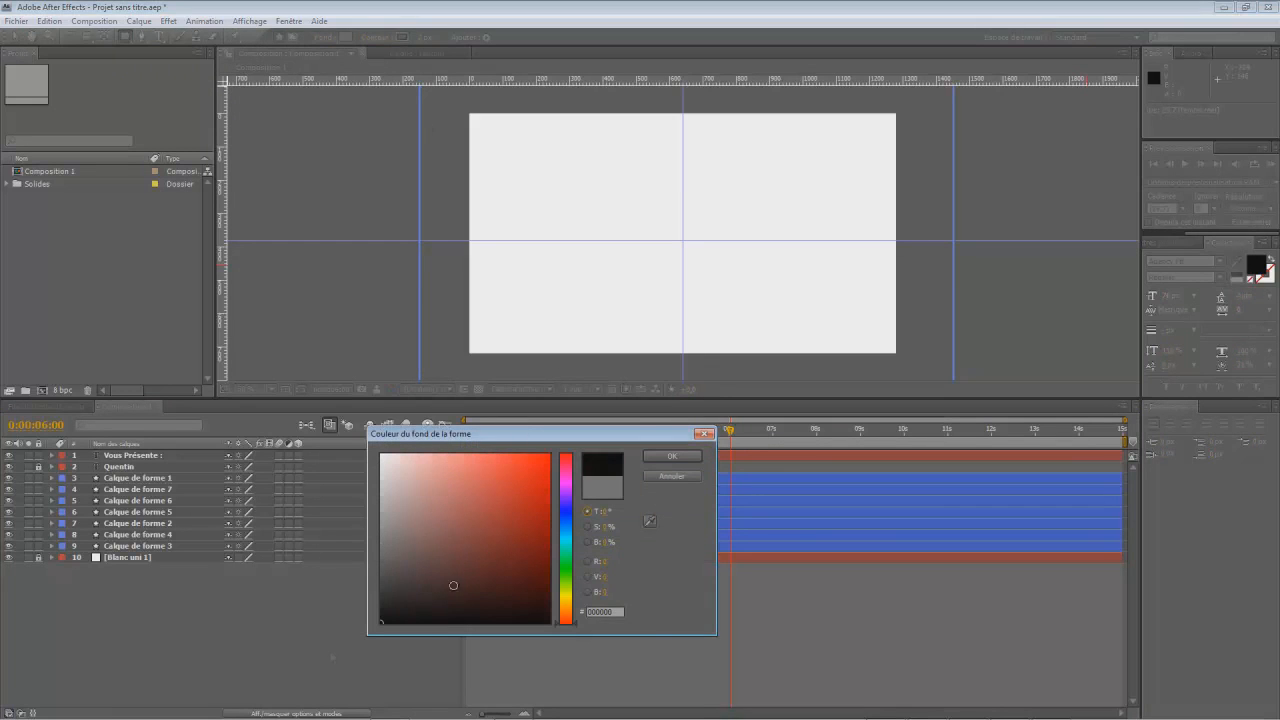
{"action": "left_click", "coordinate": [671, 456]}
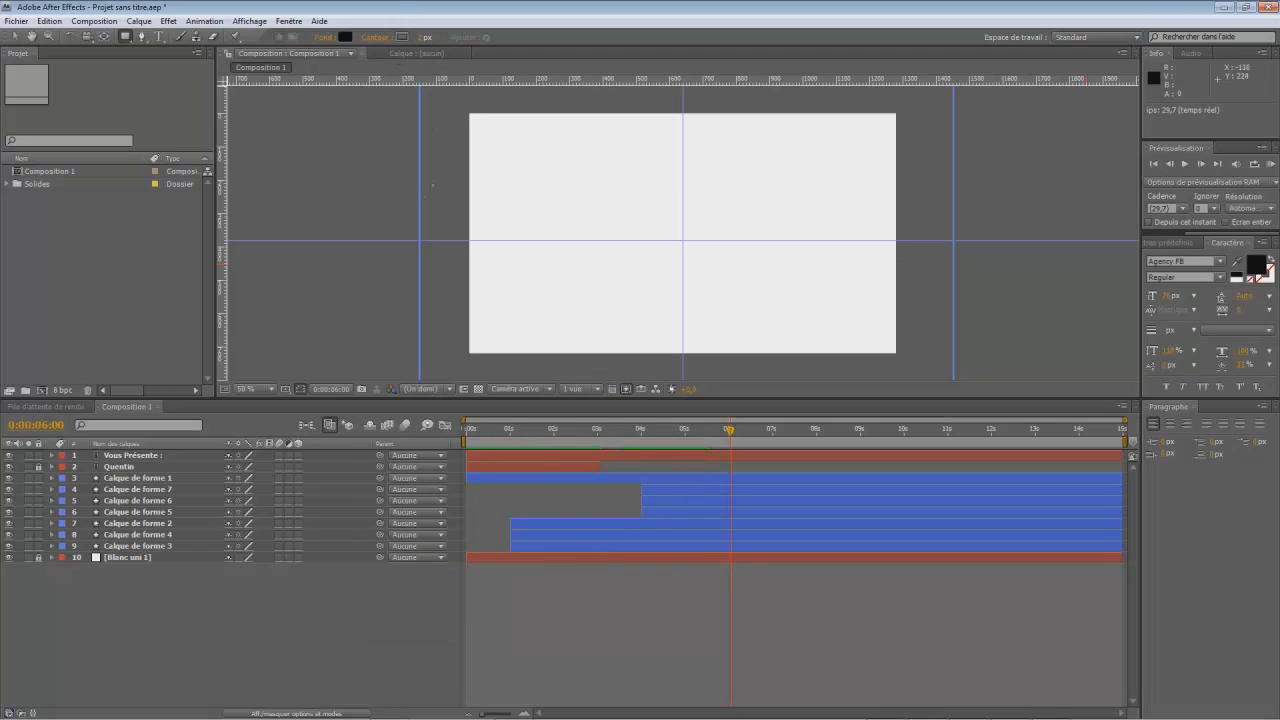
{"action": "left_click_drag", "start_coordinate": [457, 228], "coordinate": [910, 246]}
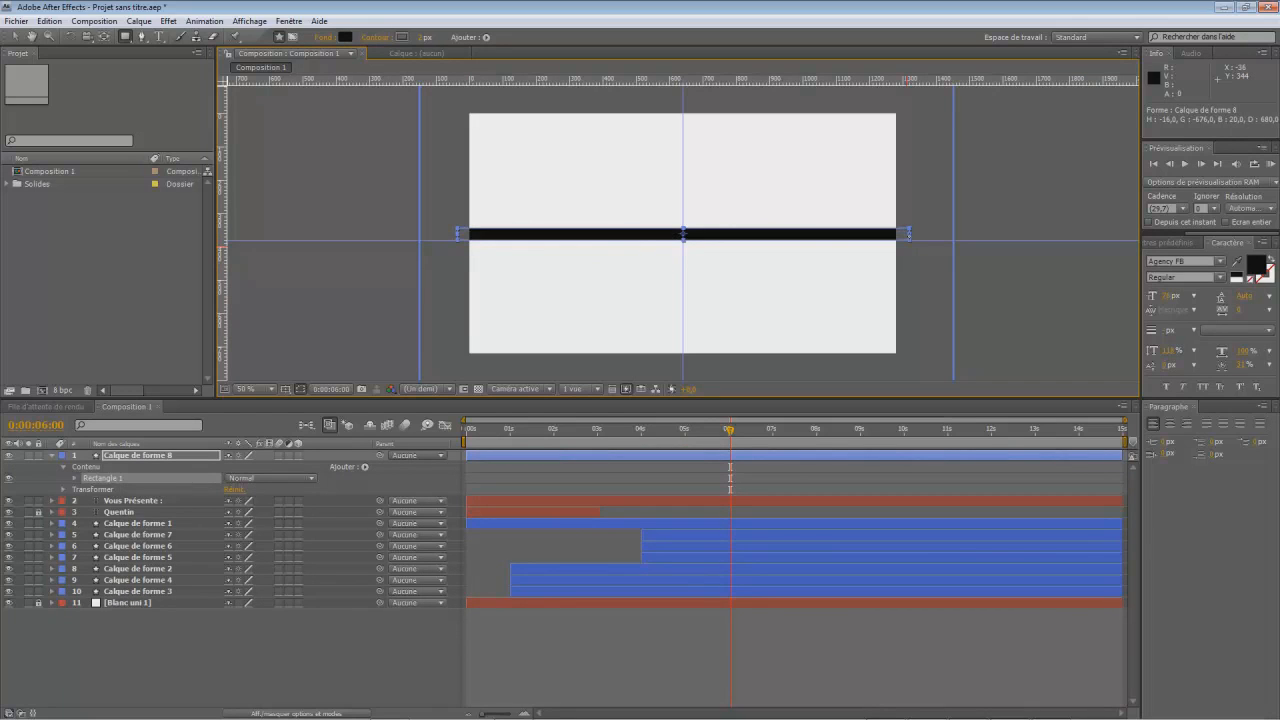
{"action": "left_click_drag", "start_coordinate": [909, 240], "coordinate": [910, 232]}
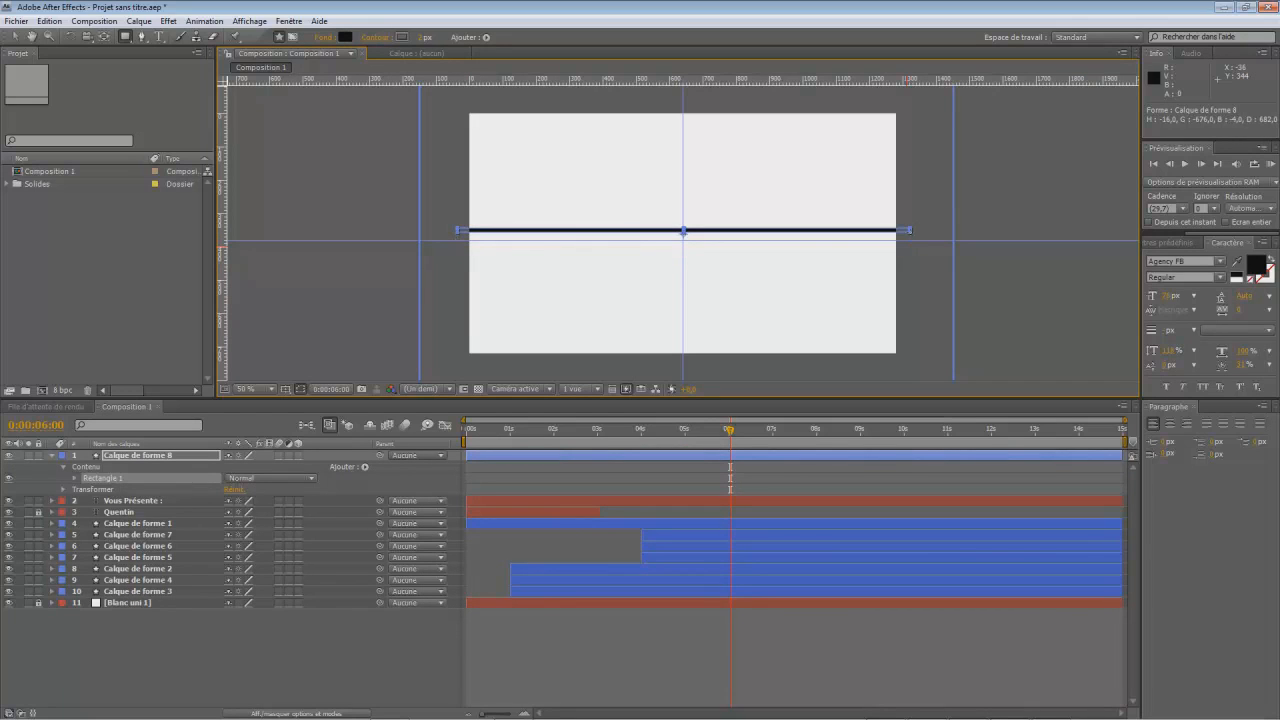
- Move the thin black rectangle down onto the horizontal centre guide
{"action": "left_click", "coordinate": [16, 37]}
{"action": "scroll", "coordinate": [674, 234], "scroll_direction": "up", "scroll_amount": 2}
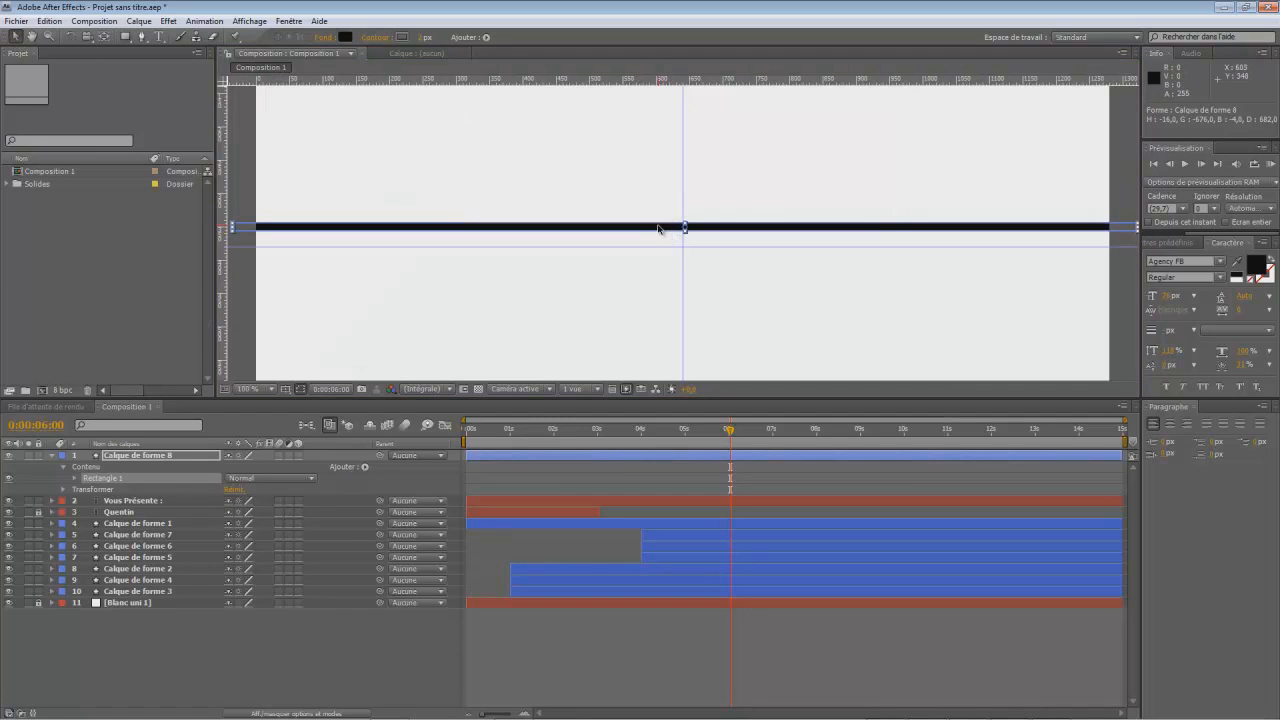
{"action": "left_click_drag", "start_coordinate": [654, 234], "coordinate": [657, 248]}
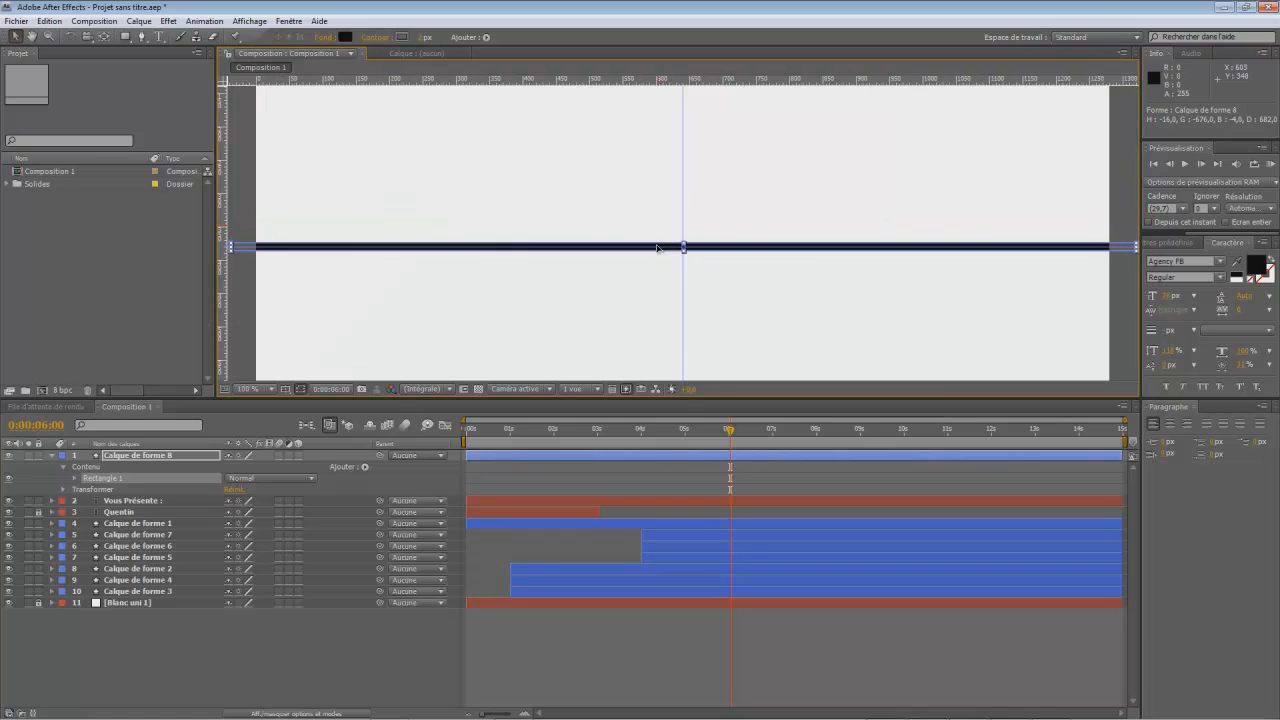
{"action": "scroll", "coordinate": [637, 250], "scroll_direction": "down", "scroll_amount": 2}
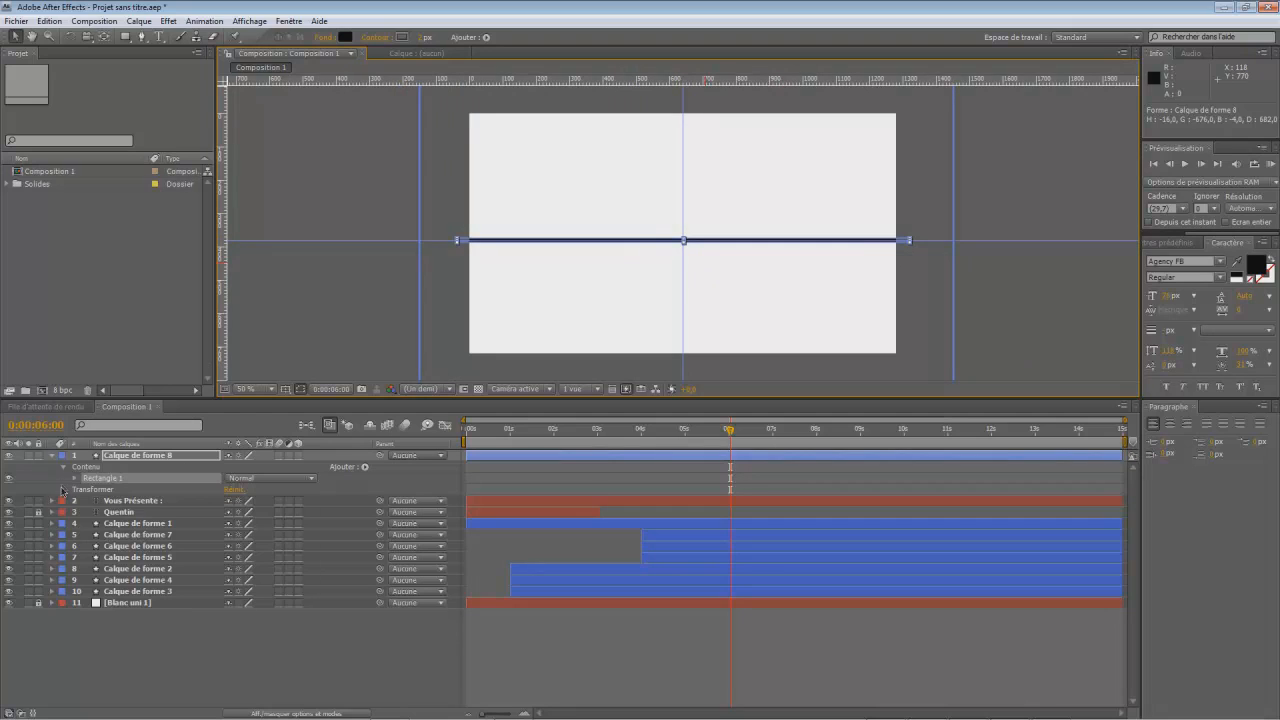
- Set the rectangle layer's vertical anchor point to 17 and shift its position off-screen beyond the frame's left edge, at Y 377
{"action": "left_click", "coordinate": [63, 490]}
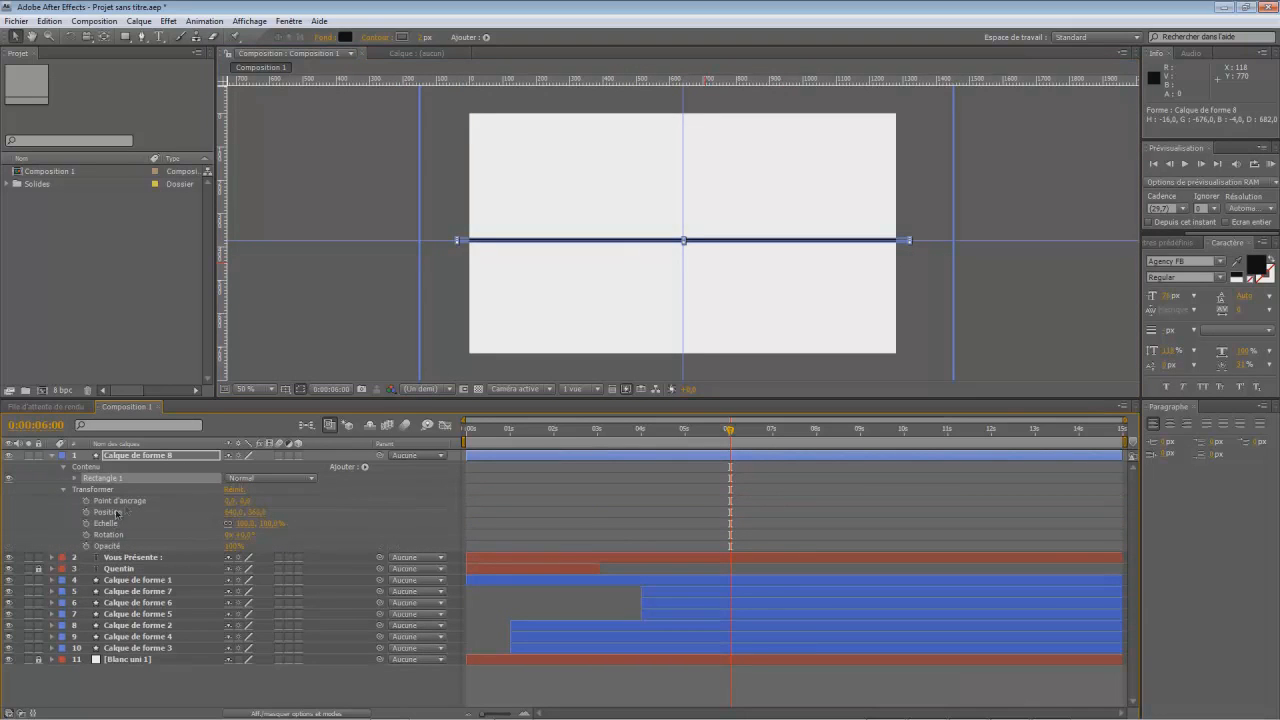
{"action": "left_click_drag", "start_coordinate": [232, 513], "coordinate": [69, 527]}
{"action": "mouse_move", "coordinate": [232, 511]}
{"action": "left_mouse_down"}
{"action": "mouse_move", "coordinate": [154, 513]}
{"action": "mouse_move", "coordinate": [255, 498]}
{"action": "mouse_move", "coordinate": [242, 508]}
{"action": "left_mouse_up"}
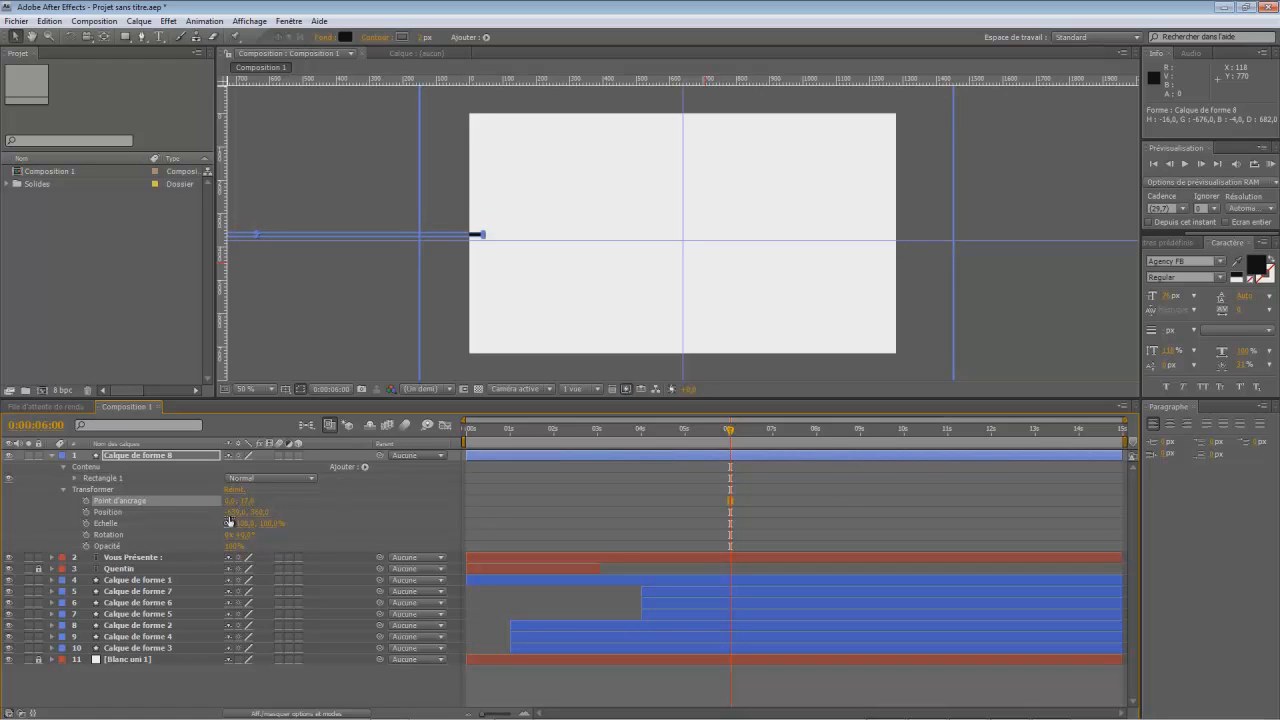
{"action": "left_click_drag", "start_coordinate": [261, 511], "coordinate": [195, 512]}
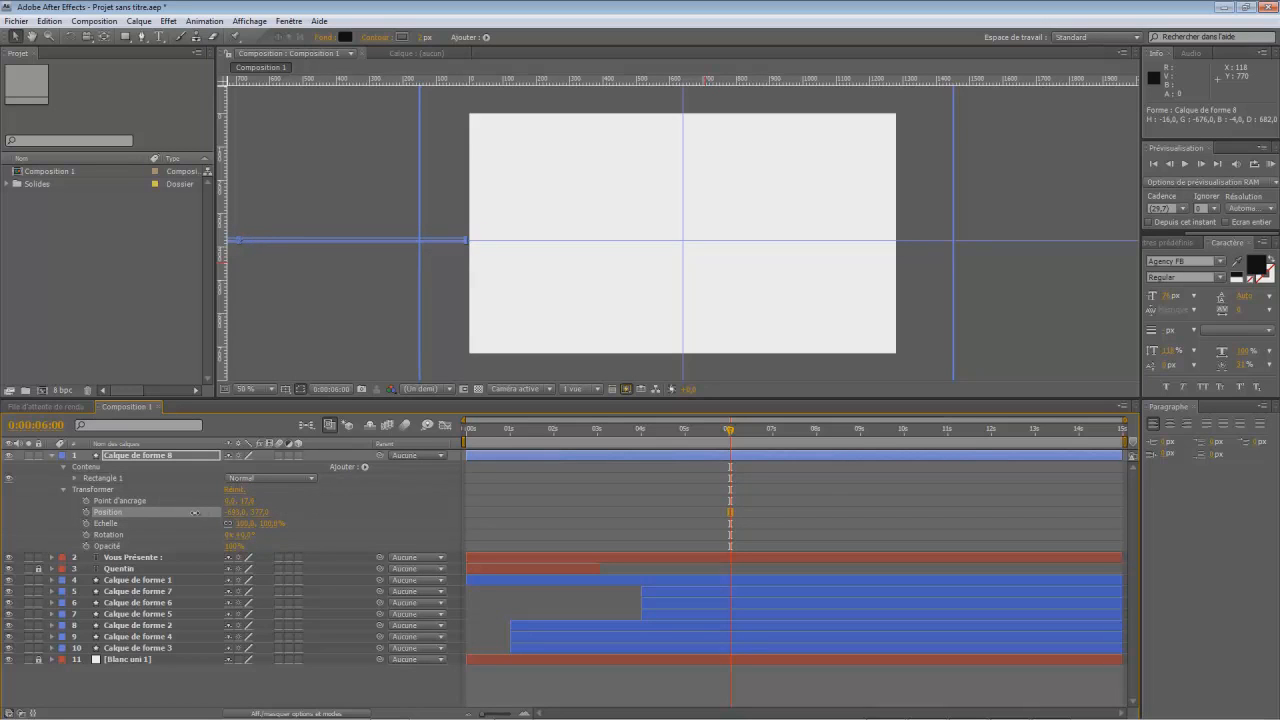
- Animate the rectangle's position from off-screen at 0:00:06:00 to 640, 377 at 0:00:06:15
{"action": "left_click", "coordinate": [86, 514]}
{"action": "left_click_drag", "start_coordinate": [734, 436], "coordinate": [752, 441]}
{"action": "left_click_drag", "start_coordinate": [235, 512], "coordinate": [1078, 483]}
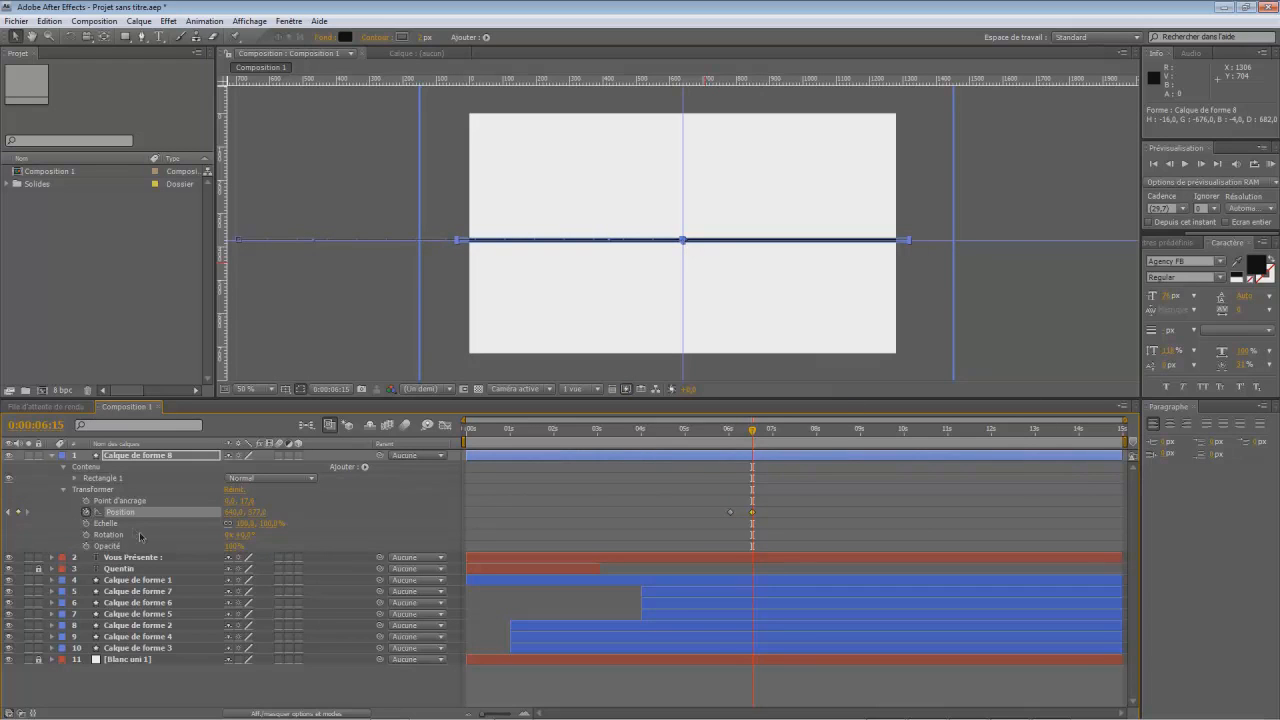
- Try enlarging the rectangle layer's scale and undo the scale change
{"action": "mouse_move", "coordinate": [265, 524]}
{"action": "left_mouse_down"}
{"action": "mouse_move", "coordinate": [316, 524]}
{"action": "mouse_move", "coordinate": [262, 530]}
{"action": "left_mouse_up"}
{"action": "left_click", "coordinate": [264, 526]}
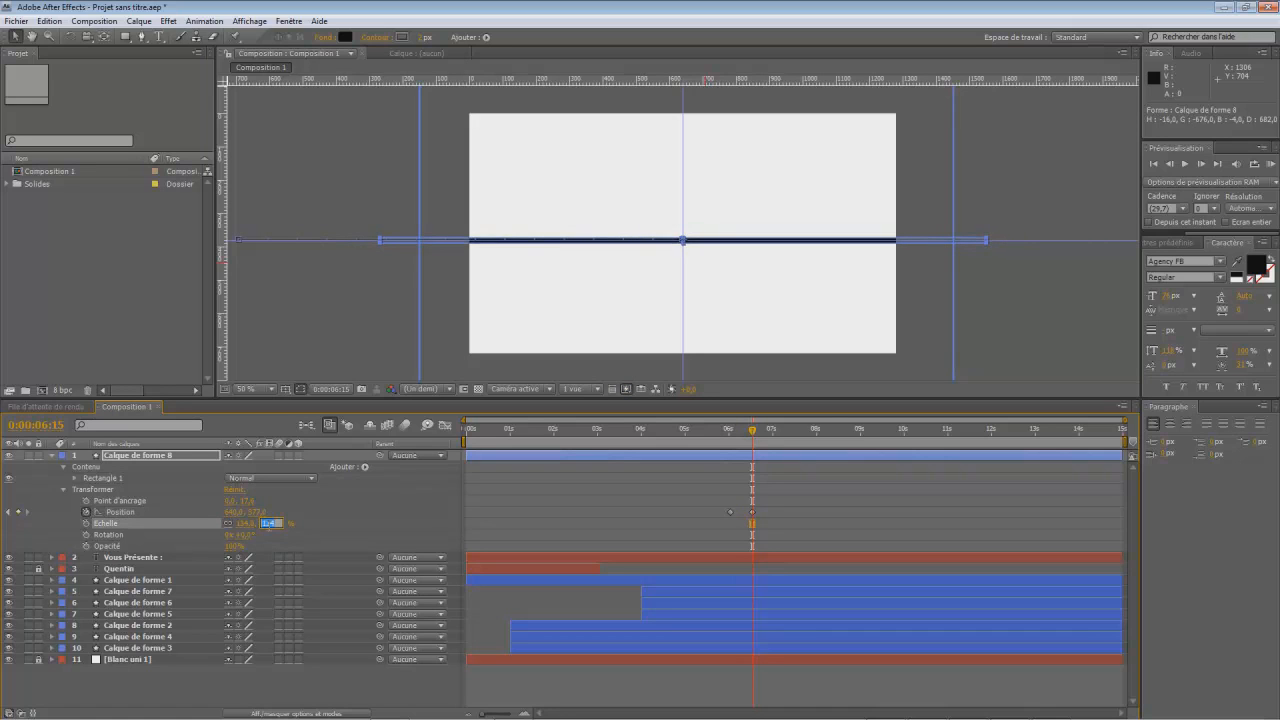
{"action": "left_click", "coordinate": [342, 523]}
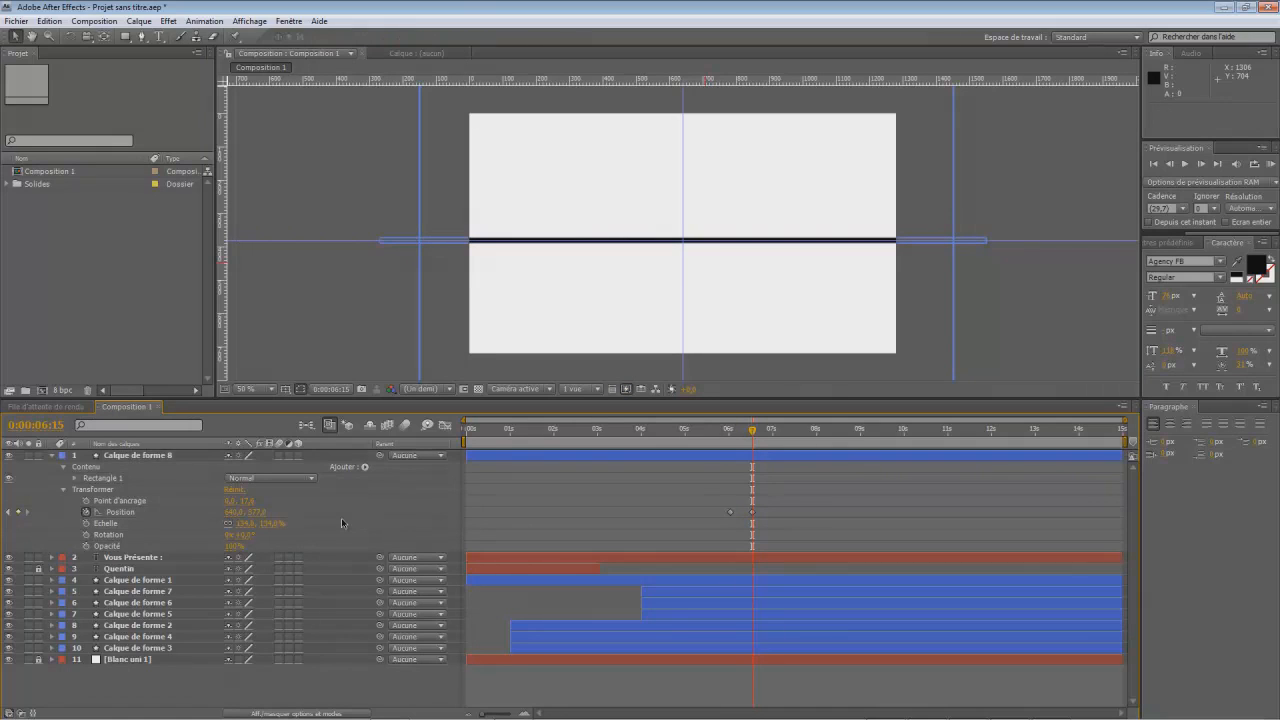
{"action": "key", "text": "ctrl+z"}
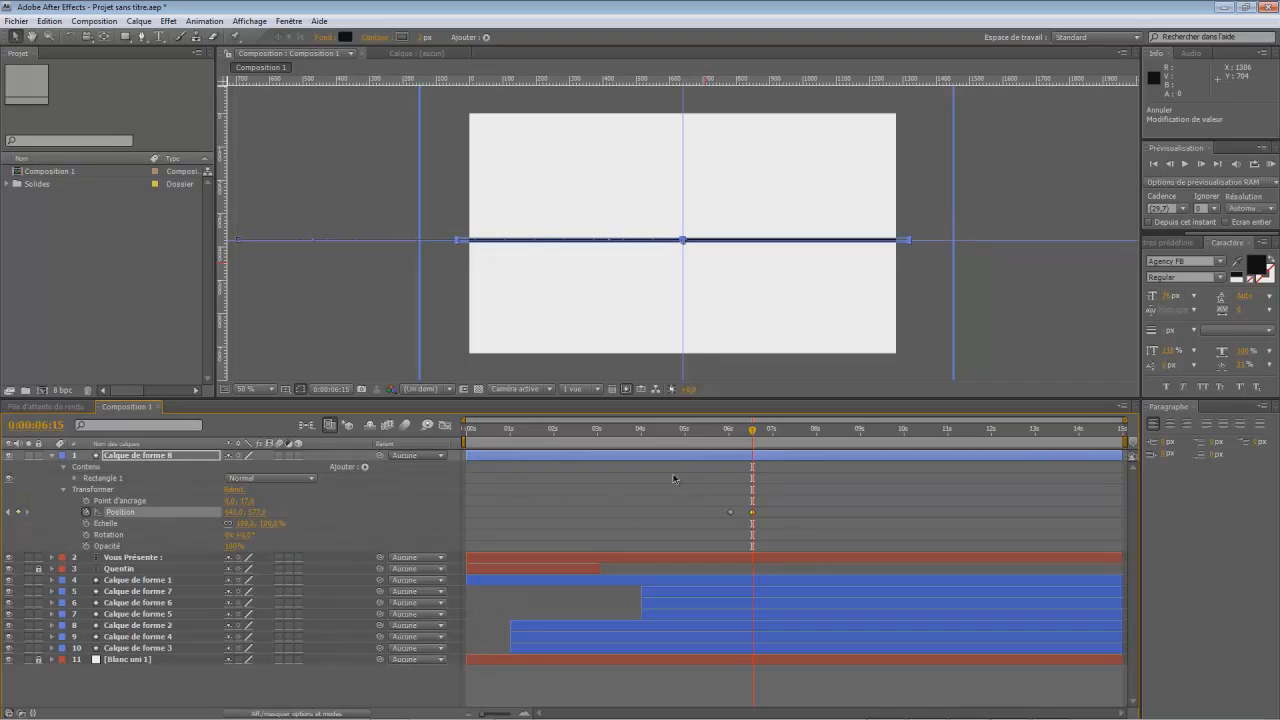
- Slightly enlarge the thin rectangle's path size inside its Rectangle 1 contents
{"action": "left_click", "coordinate": [63, 492]}
{"action": "left_click", "coordinate": [74, 478]}
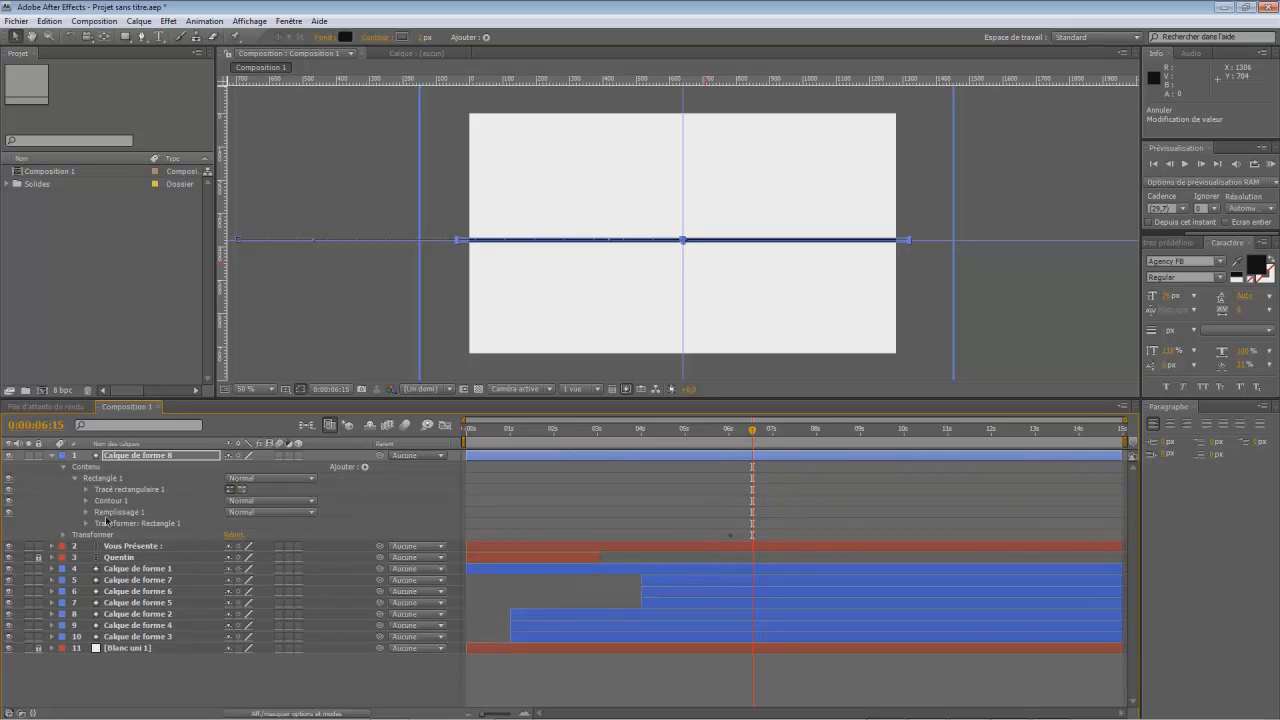
{"action": "left_click", "coordinate": [86, 490]}
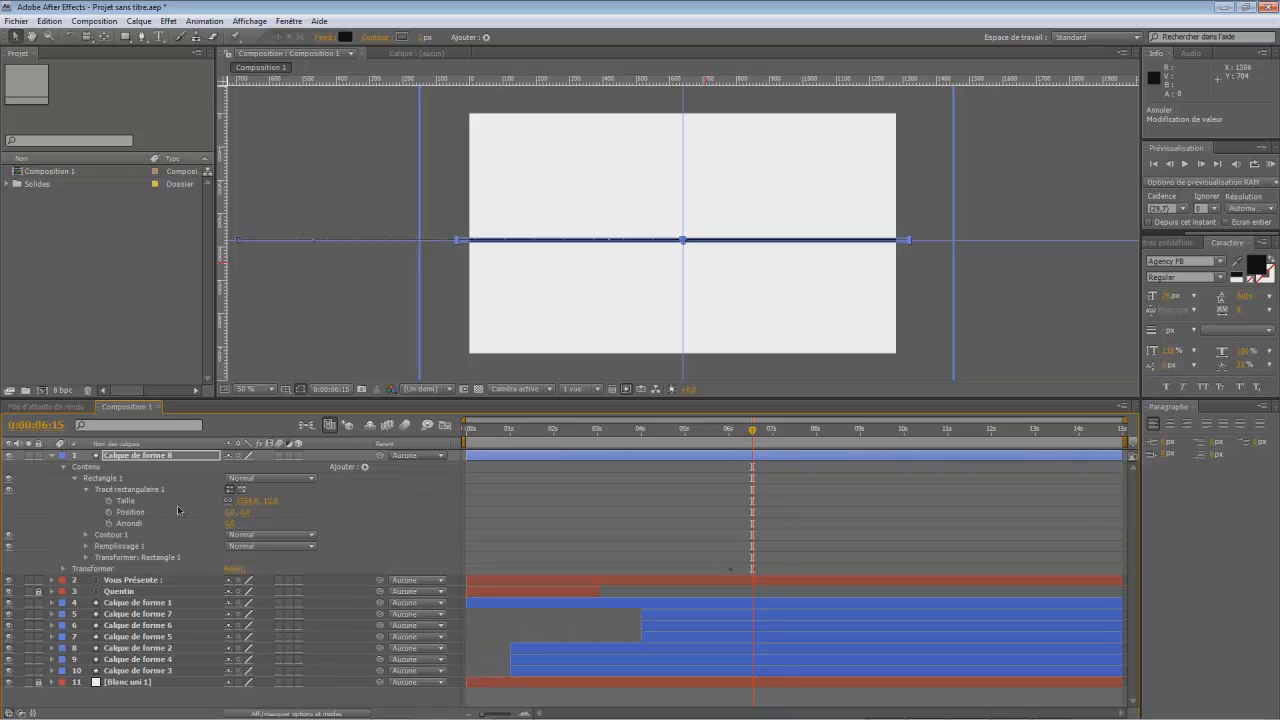
{"action": "left_click_drag", "start_coordinate": [247, 501], "coordinate": [238, 528]}
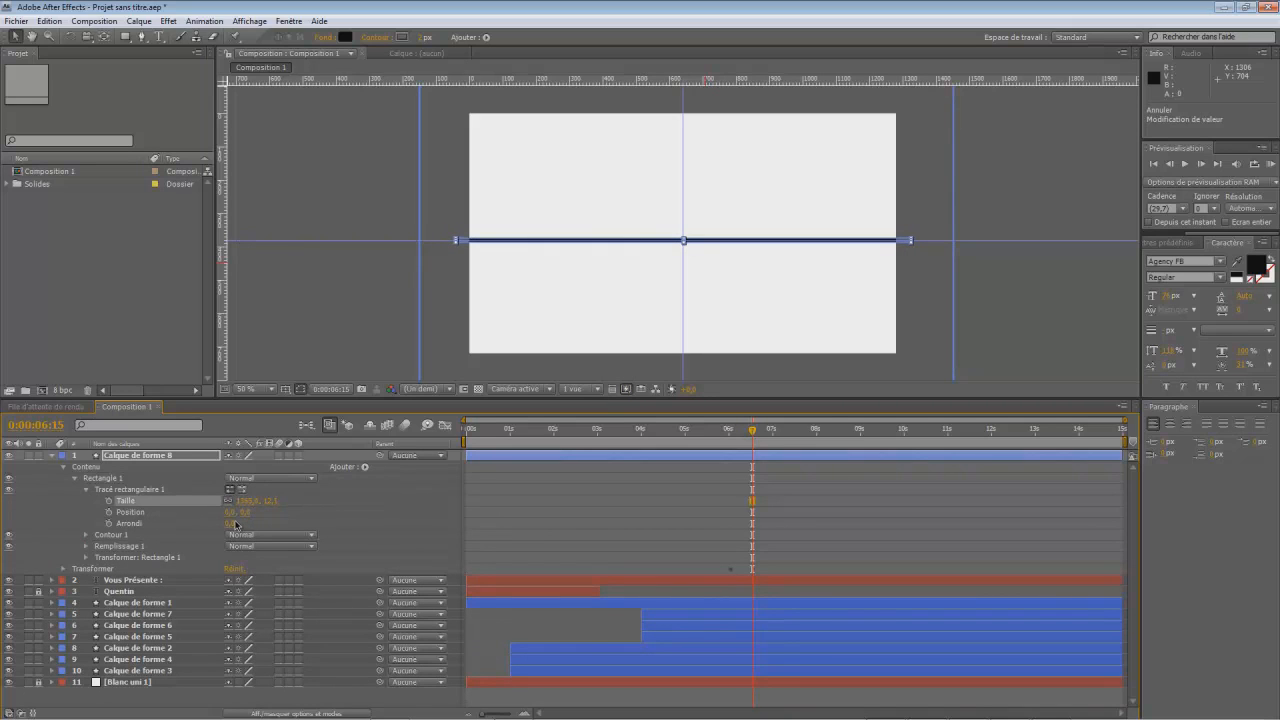
- Try scaling the line through its Rectangle 1 group transform and undo the scale change
{"action": "left_click", "coordinate": [87, 535]}
{"action": "left_click", "coordinate": [87, 536]}
{"action": "left_click", "coordinate": [86, 546]}
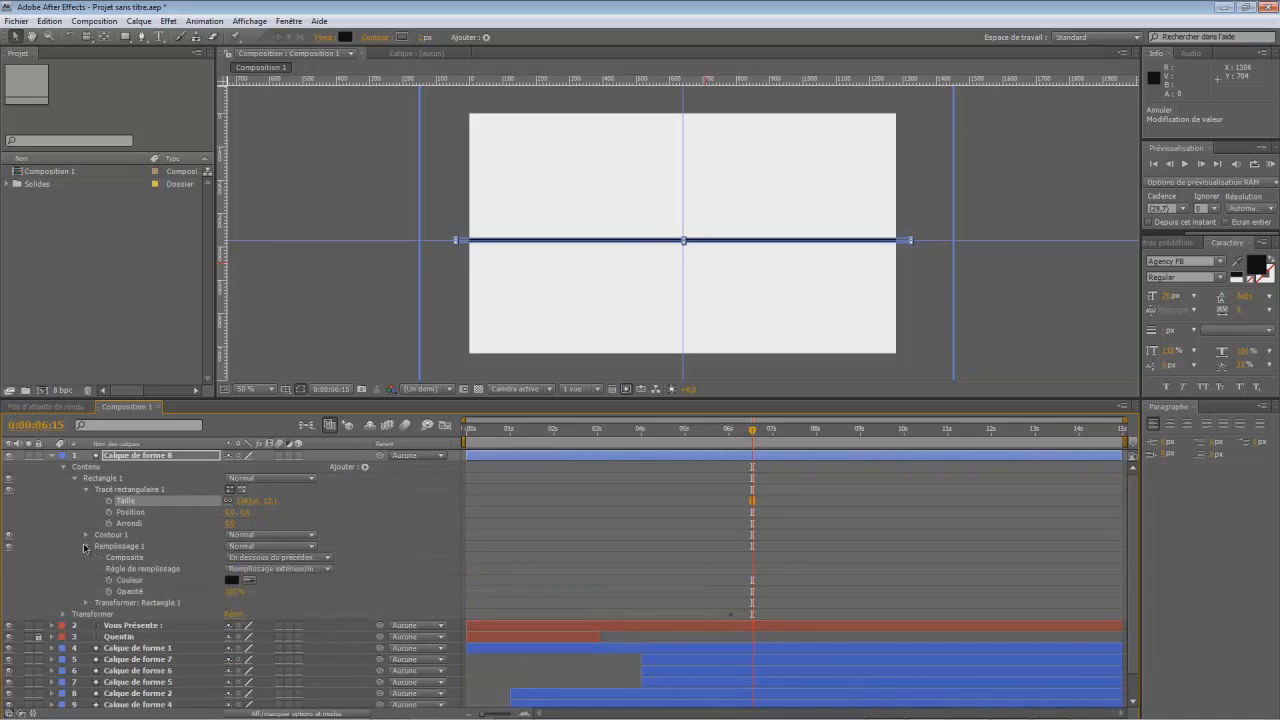
{"action": "left_click", "coordinate": [86, 603]}
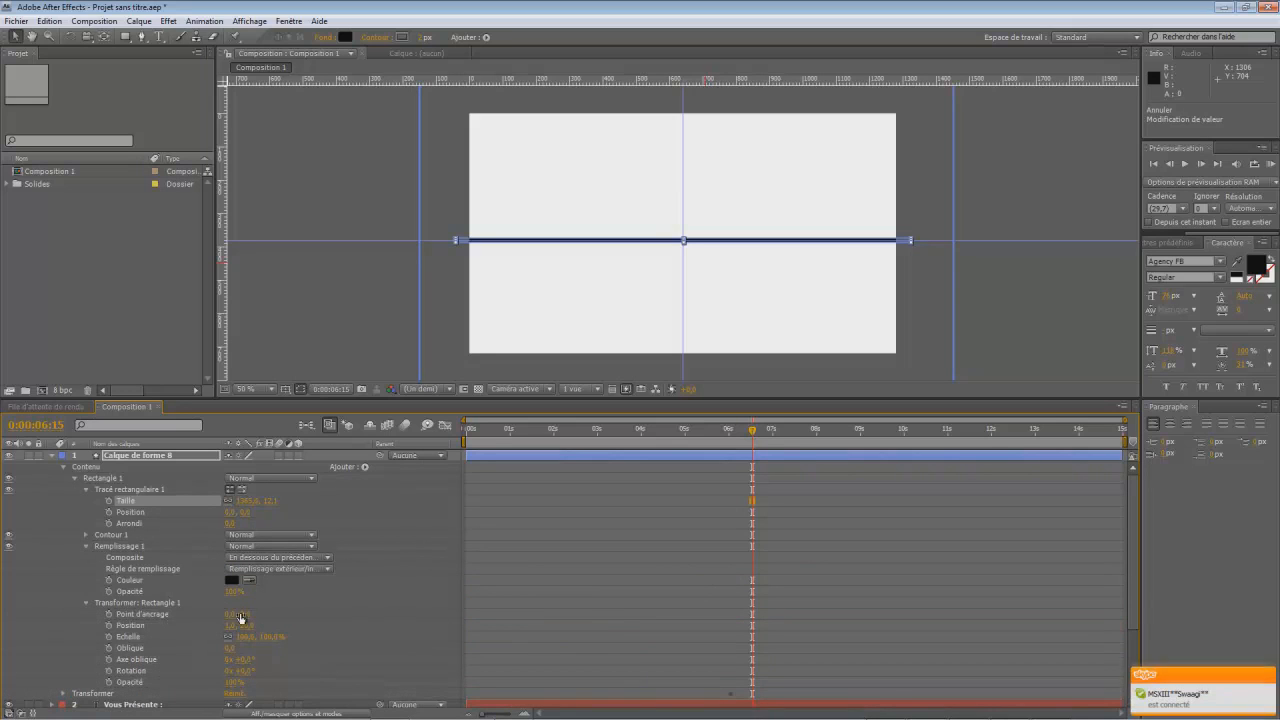
{"action": "left_click_drag", "start_coordinate": [263, 641], "coordinate": [960, 599]}
{"action": "left_click_drag", "start_coordinate": [1277, 512], "coordinate": [228, 637]}
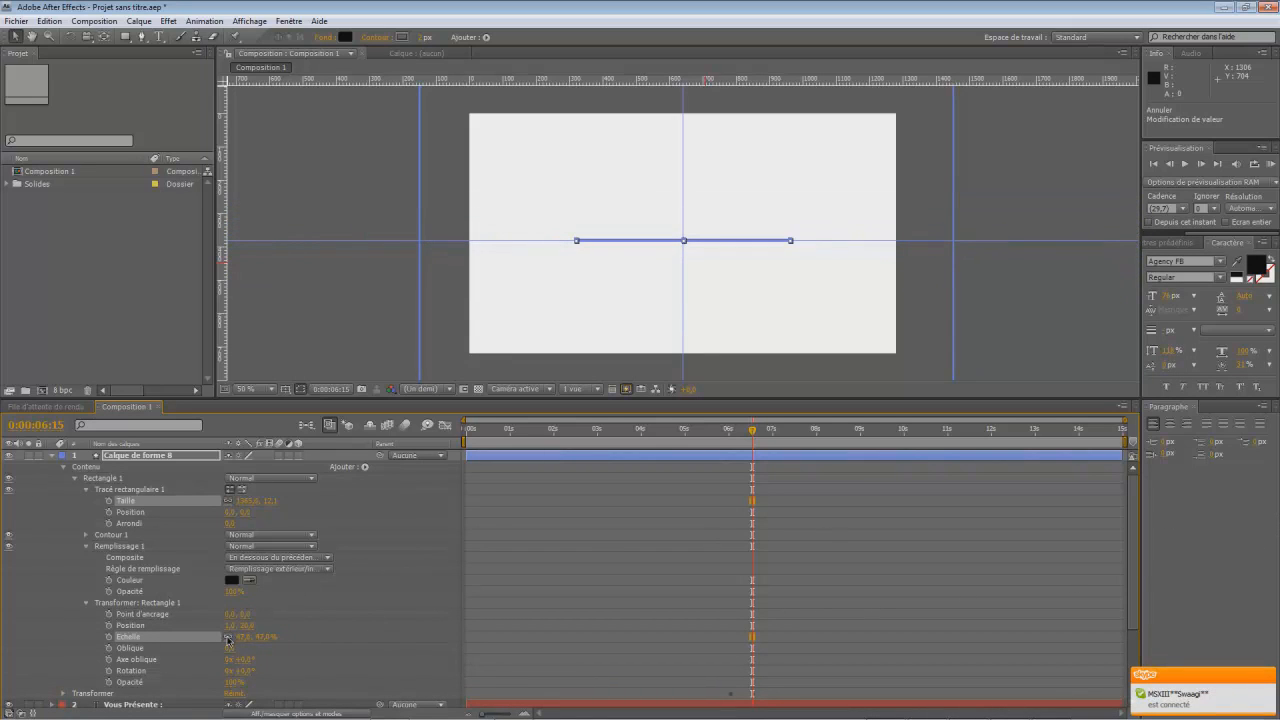
{"action": "key", "text": "ctrl+z"}
{"action": "scroll", "coordinate": [238, 647], "scroll_direction": "down", "scroll_amount": 1}
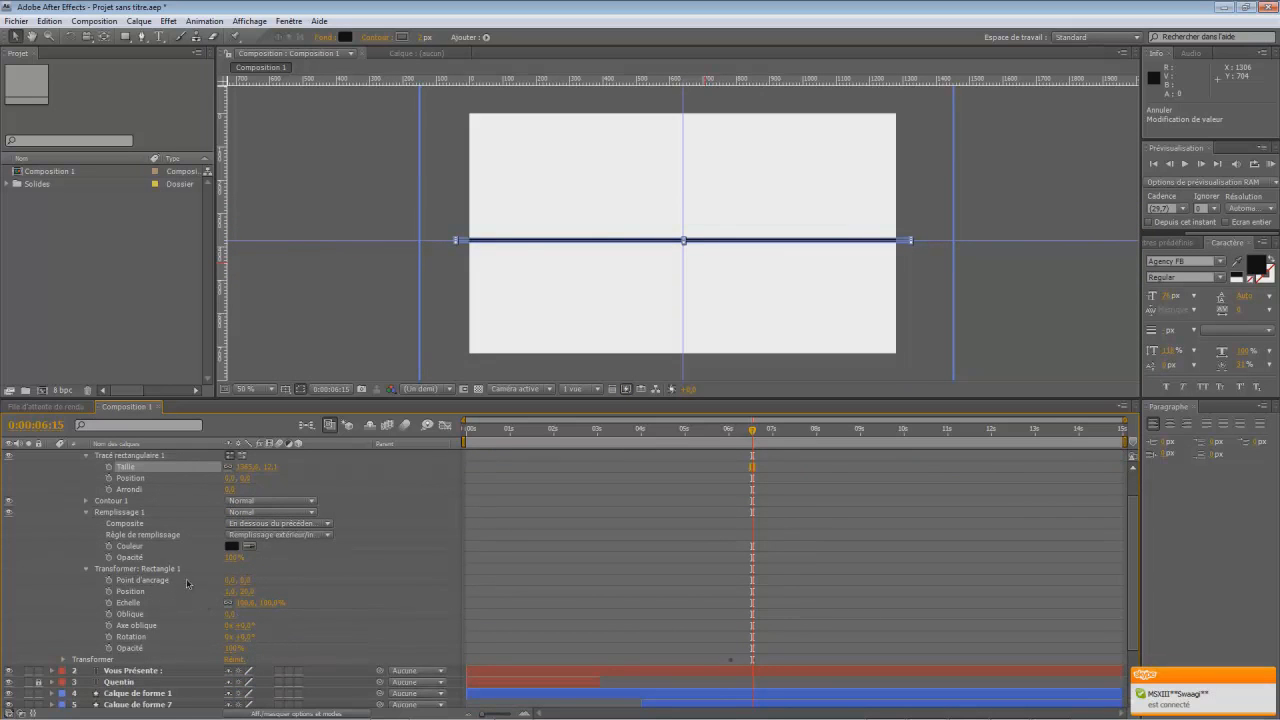
{"action": "scroll", "coordinate": [242, 563], "scroll_direction": "up", "scroll_amount": 1}
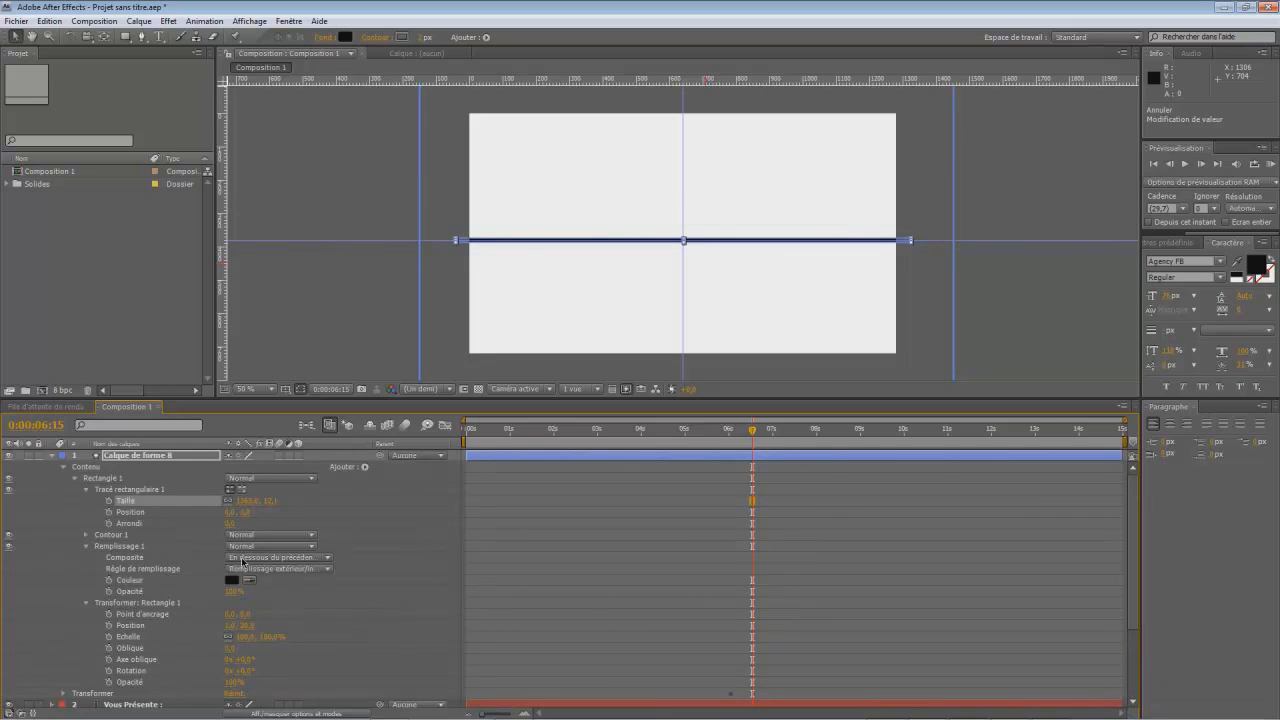
- Animate the rectangle path's size from the thin line at 0:00:06:15 to a black band about 535 px tall at 0:00:07:00
{"action": "left_click", "coordinate": [87, 536]}
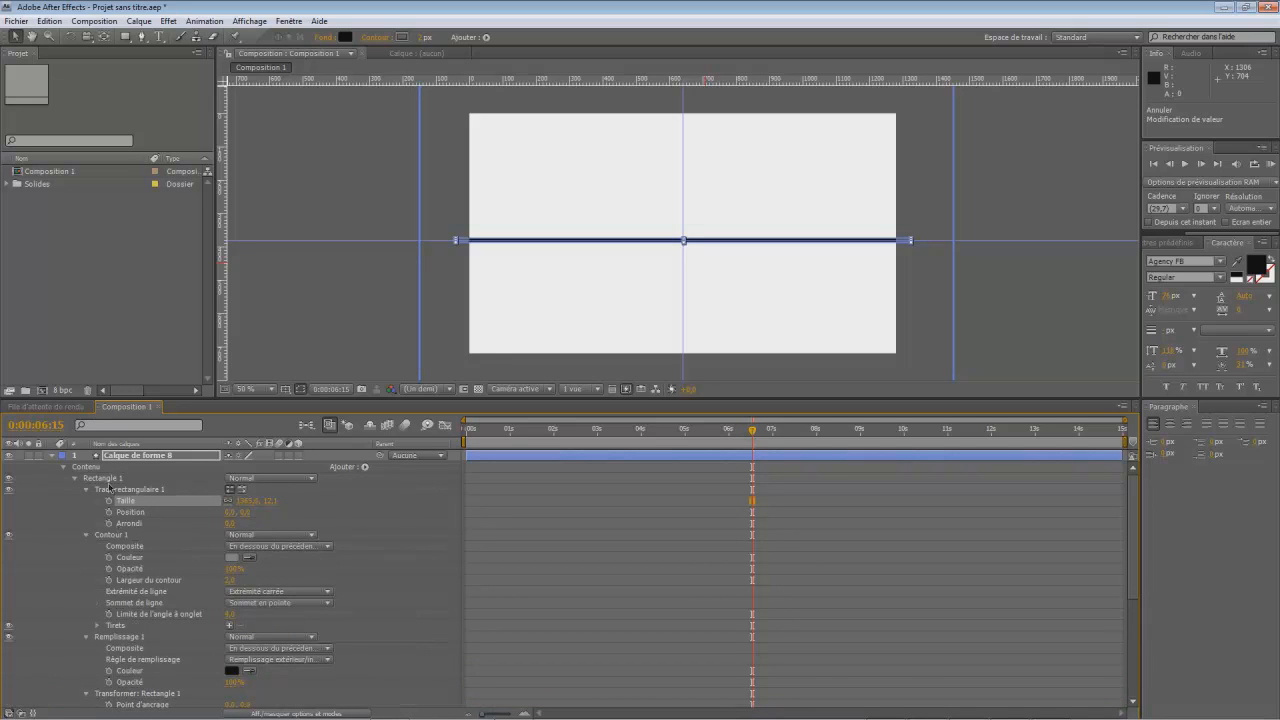
{"action": "left_click_drag", "start_coordinate": [270, 501], "coordinate": [373, 490]}
{"action": "left_click", "coordinate": [109, 501]}
{"action": "scroll", "coordinate": [788, 544], "scroll_direction": "down", "scroll_amount": 3}
{"action": "scroll", "coordinate": [788, 544], "scroll_direction": "up", "scroll_amount": 3}
{"action": "left_click_drag", "start_coordinate": [753, 430], "coordinate": [773, 464]}
{"action": "left_click_drag", "start_coordinate": [272, 502], "coordinate": [638, 517]}
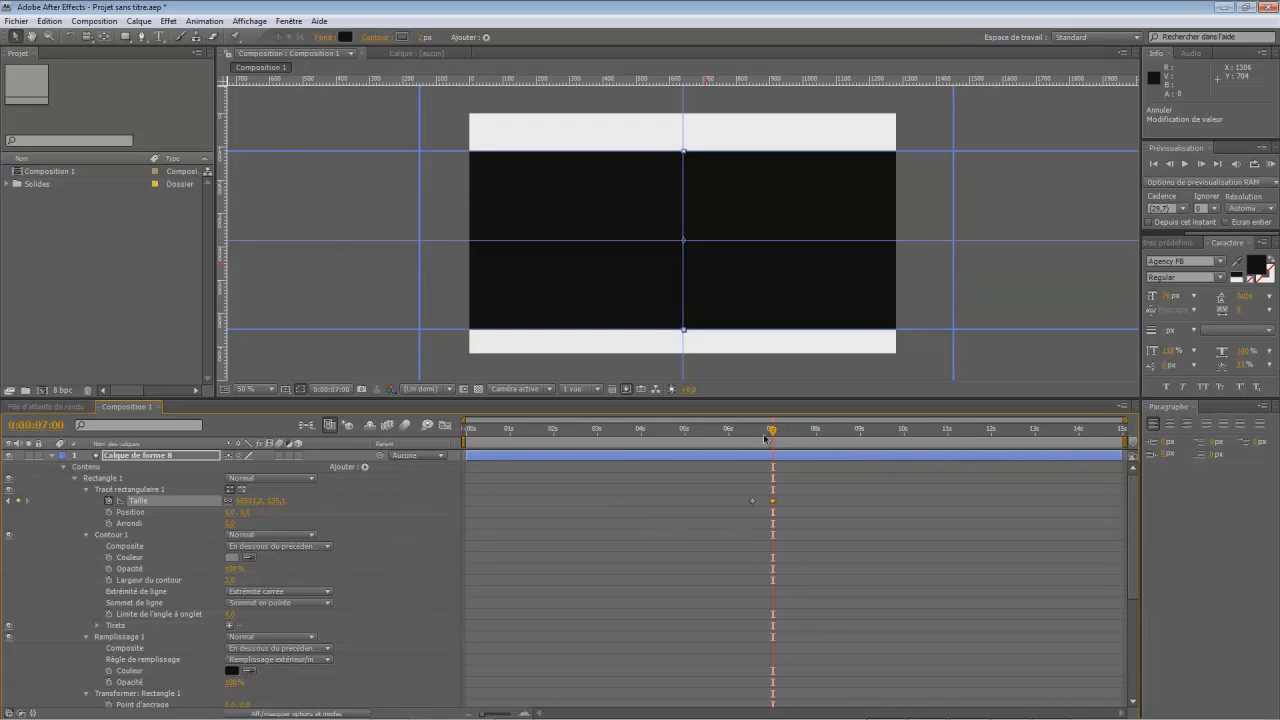
- Preview the line sliding in and expanding into the black band, starting from 0:00:05:19
{"action": "left_click_drag", "start_coordinate": [773, 432], "coordinate": [714, 430]}
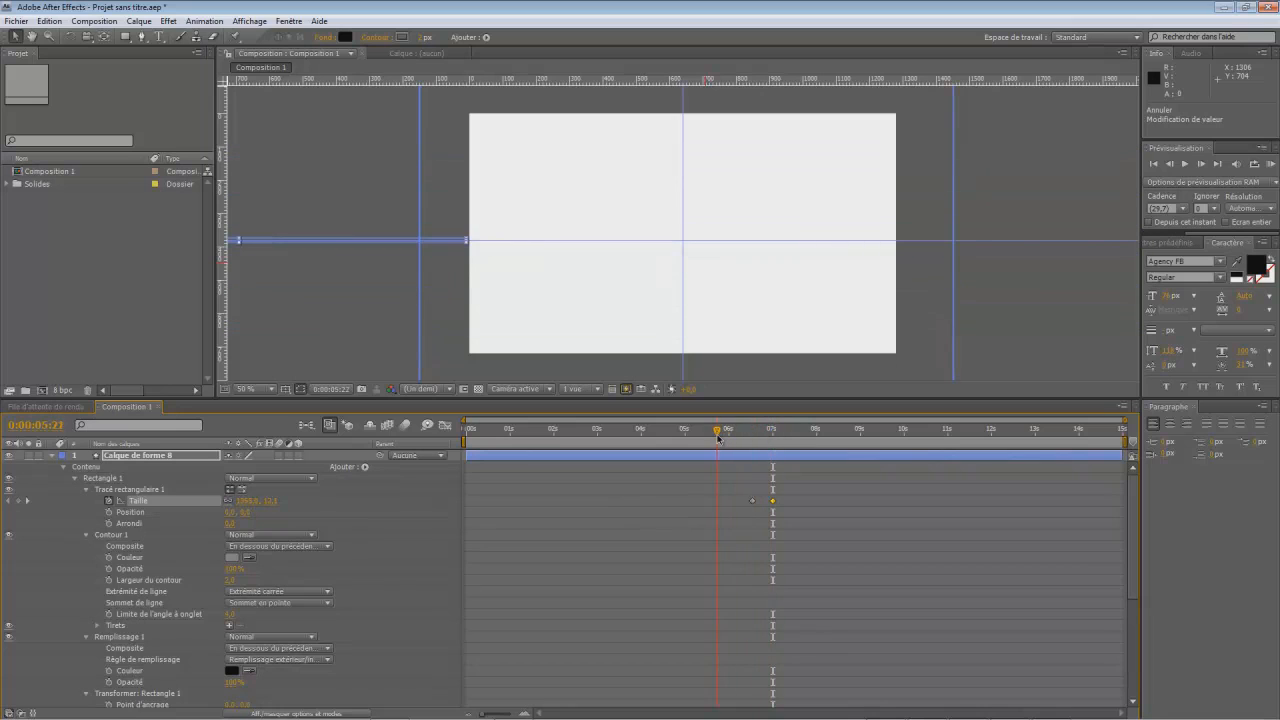
{"action": "left_click", "coordinate": [372, 322]}
{"action": "left_click", "coordinate": [1188, 164]}
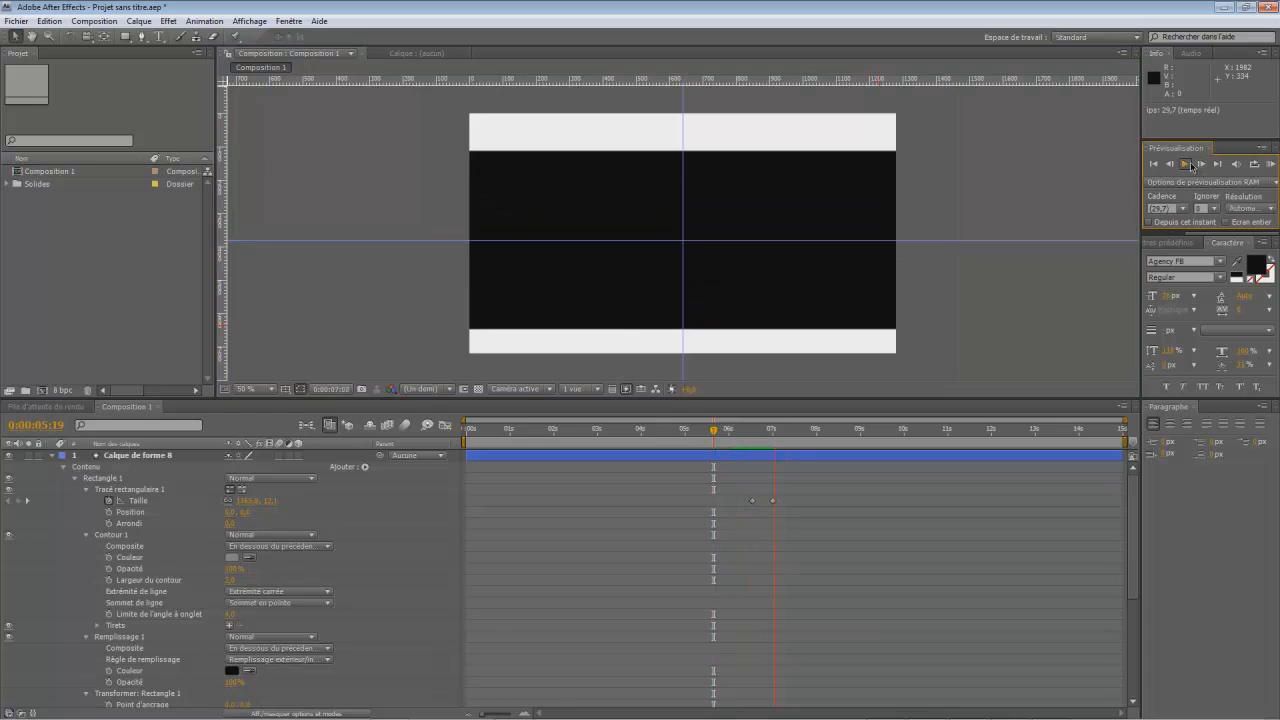
{"action": "left_click", "coordinate": [1188, 165]}
- Add a text layer reading "Tutoriel2" in the upper part of the black band at 0:00:07:00
{"action": "left_click_drag", "start_coordinate": [808, 433], "coordinate": [777, 457]}
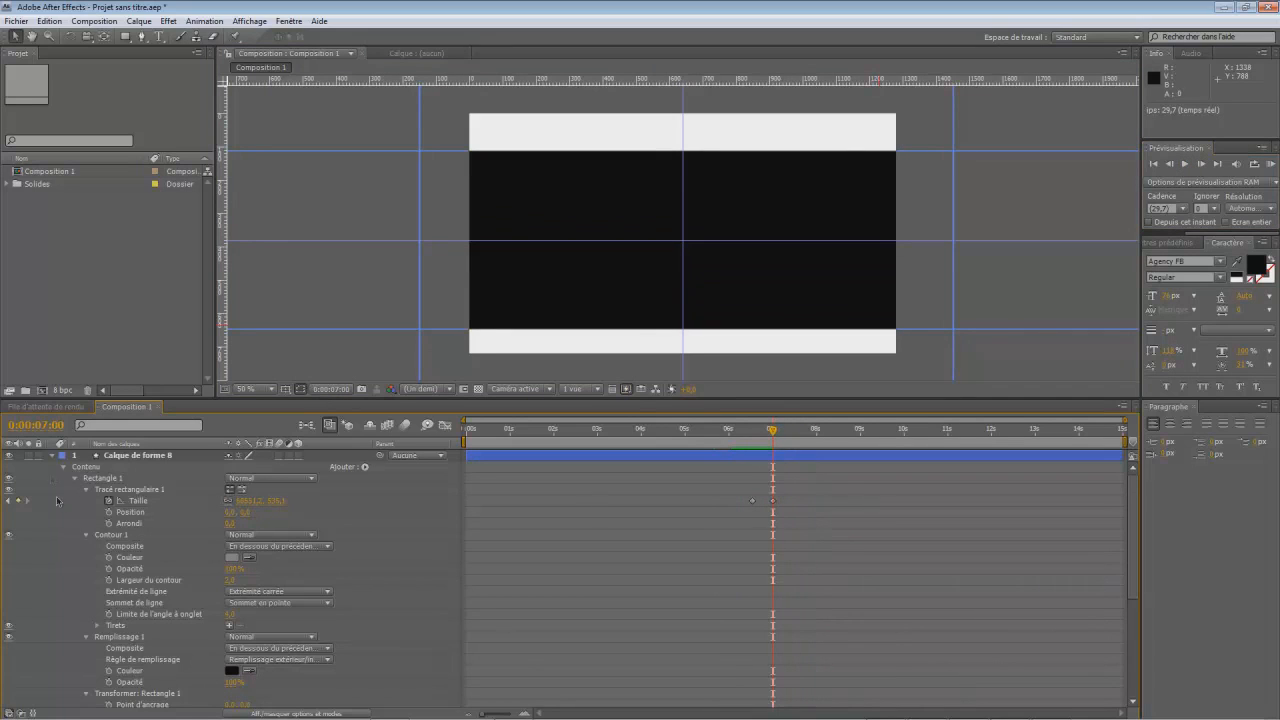
{"action": "left_click", "coordinate": [53, 456]}
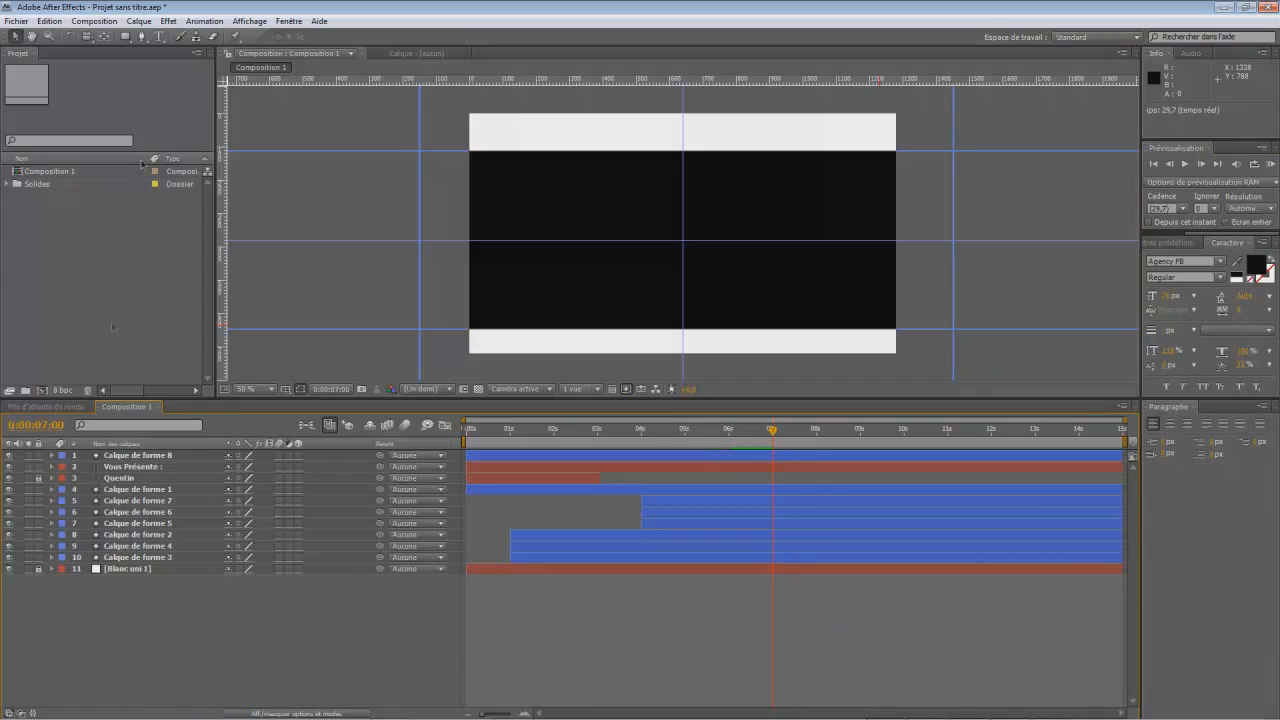
{"action": "left_click", "coordinate": [158, 36]}
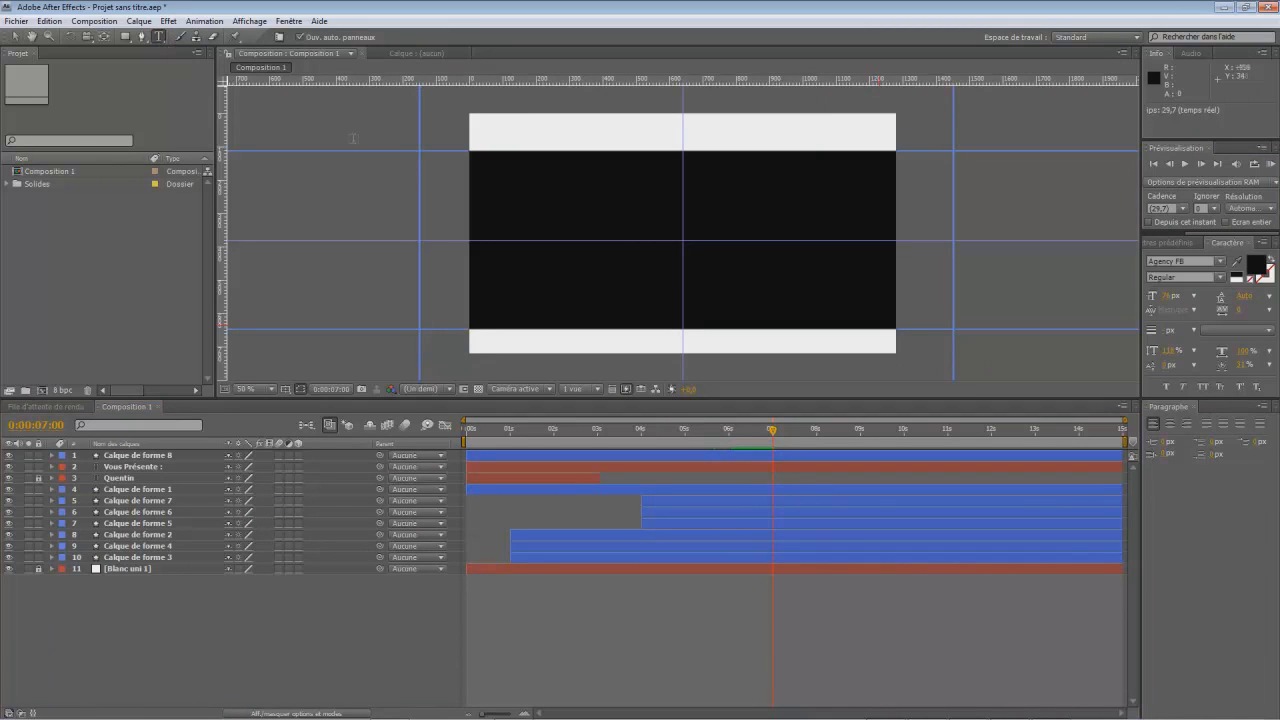
{"action": "left_click", "coordinate": [578, 193]}
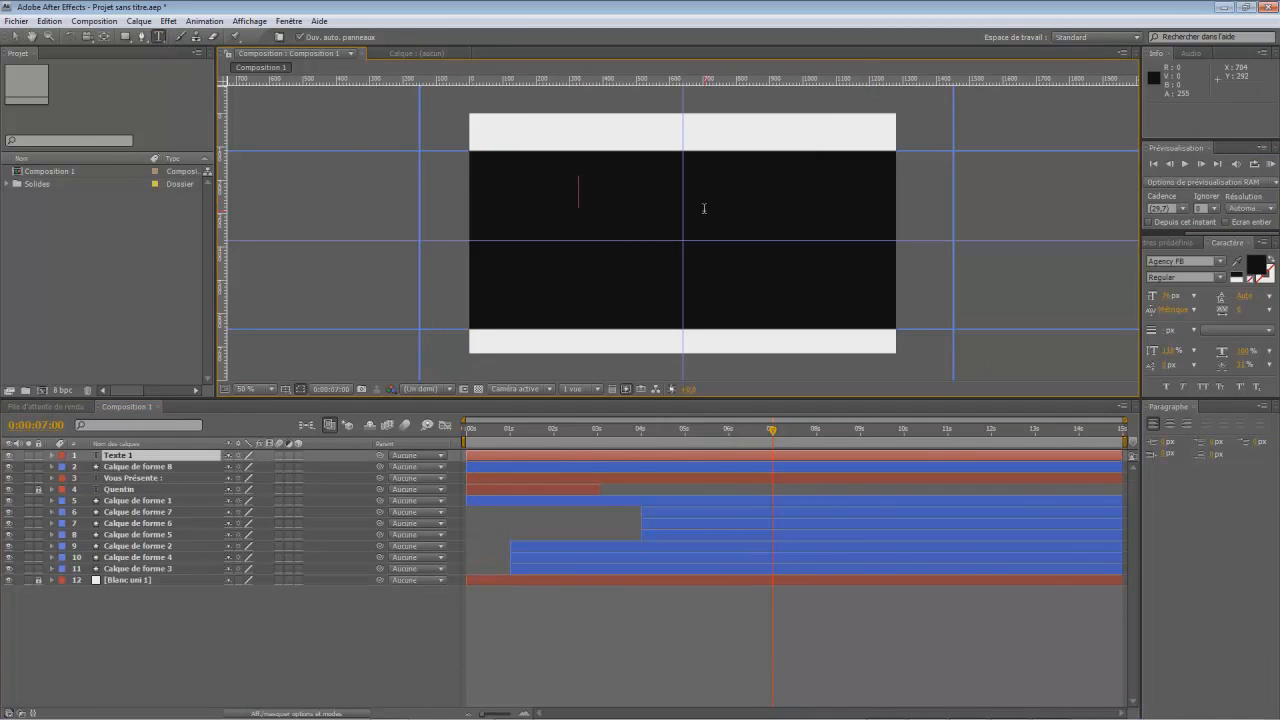
{"action": "type", "text": "Tuol"}
- Set the new text's fill colour to white (FFFFFF)
{"action": "left_click_drag", "start_coordinate": [650, 187], "coordinate": [540, 212]}
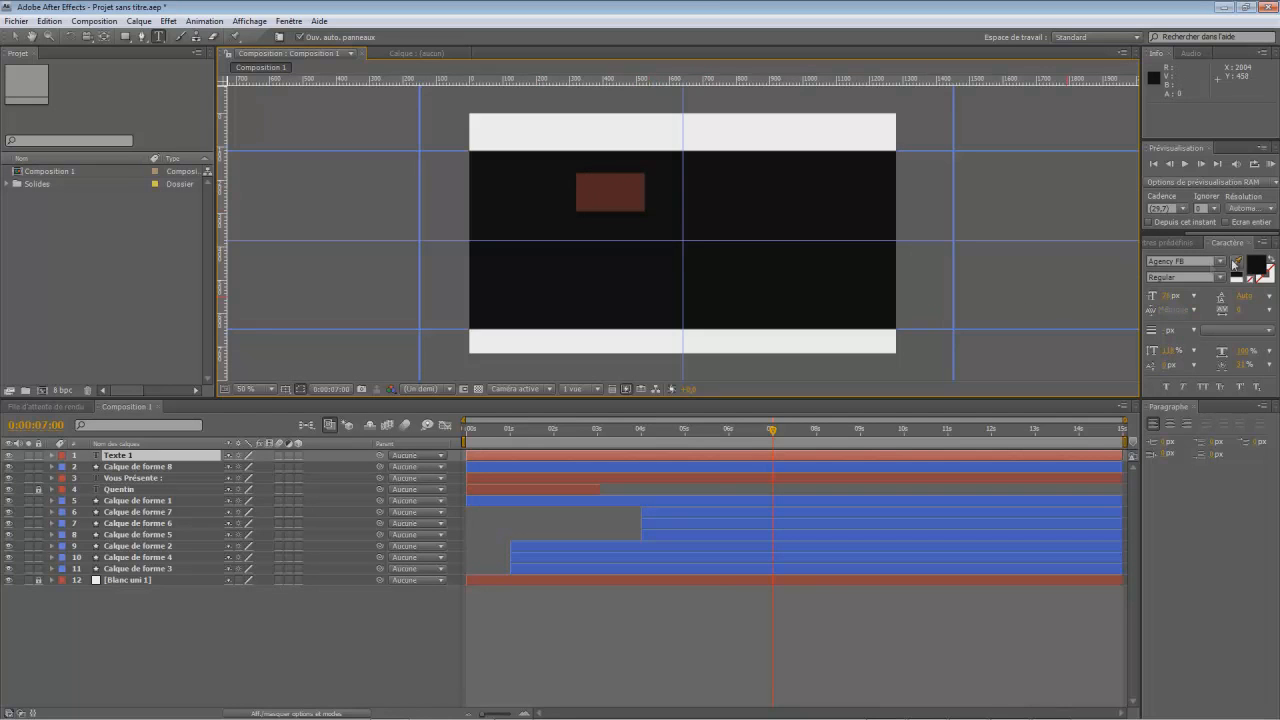
{"action": "left_click", "coordinate": [1255, 268]}
{"action": "left_click", "coordinate": [381, 455]}
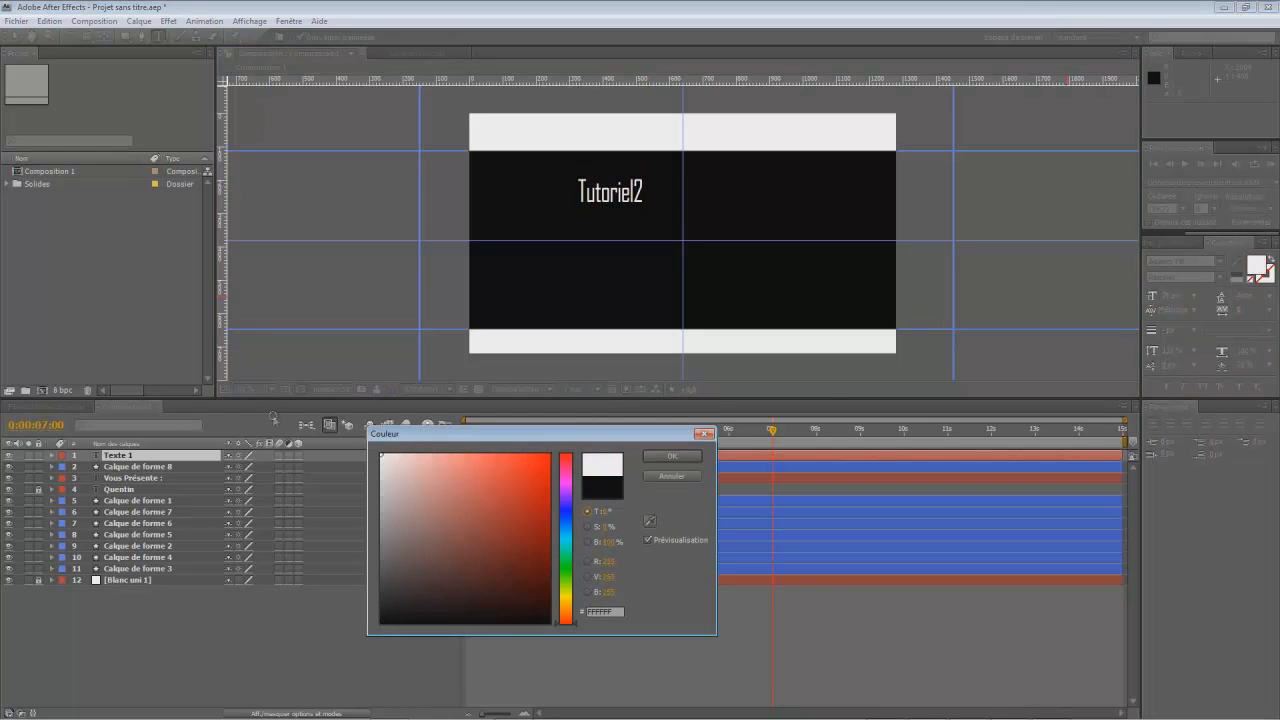
{"action": "left_click", "coordinate": [676, 457]}
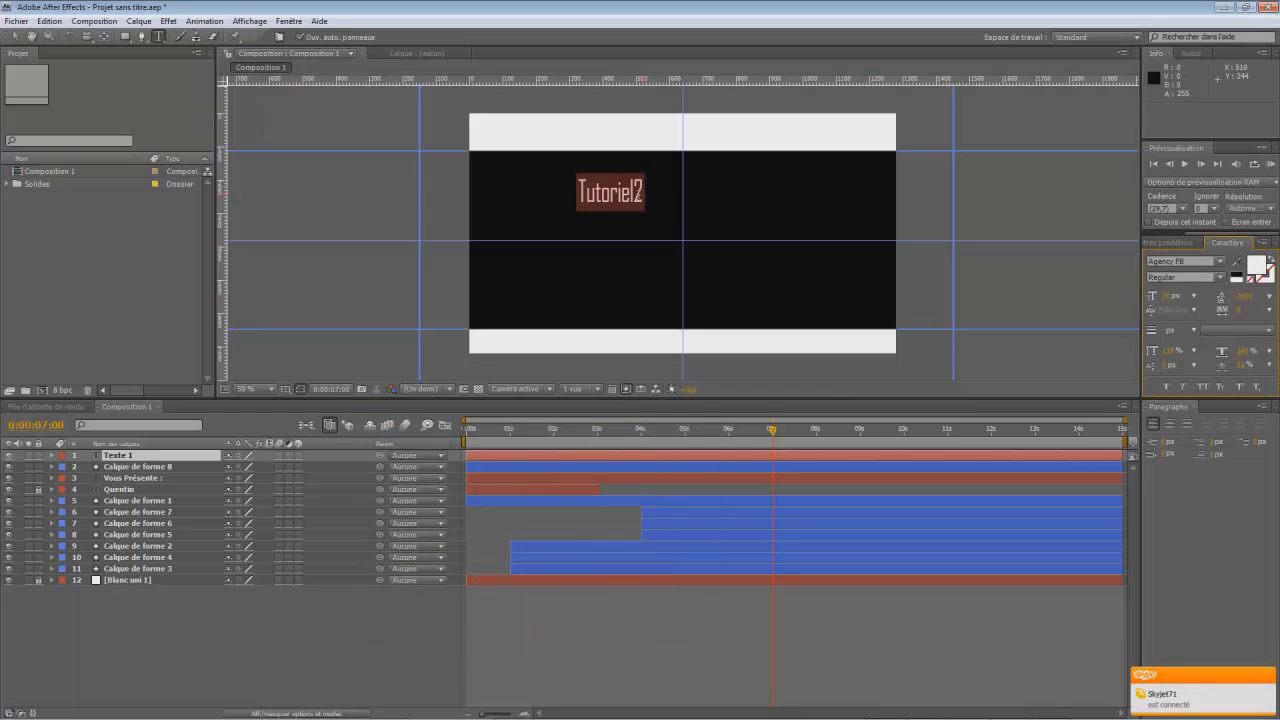
- Correct the text to "Tutoriel 2" and move it to position 540, 270, centred on the vertical guide
{"action": "left_click", "coordinate": [636, 192]}
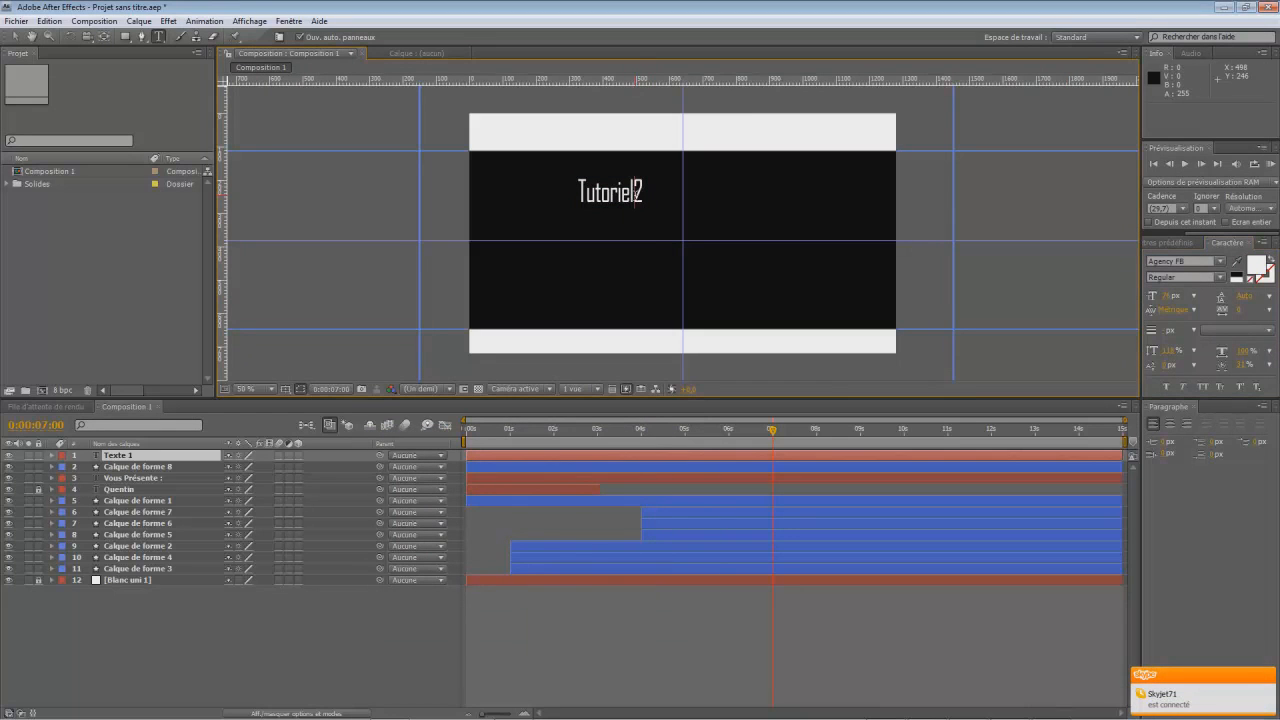
{"action": "left_click", "coordinate": [14, 36]}
{"action": "left_click_drag", "start_coordinate": [642, 200], "coordinate": [708, 198]}
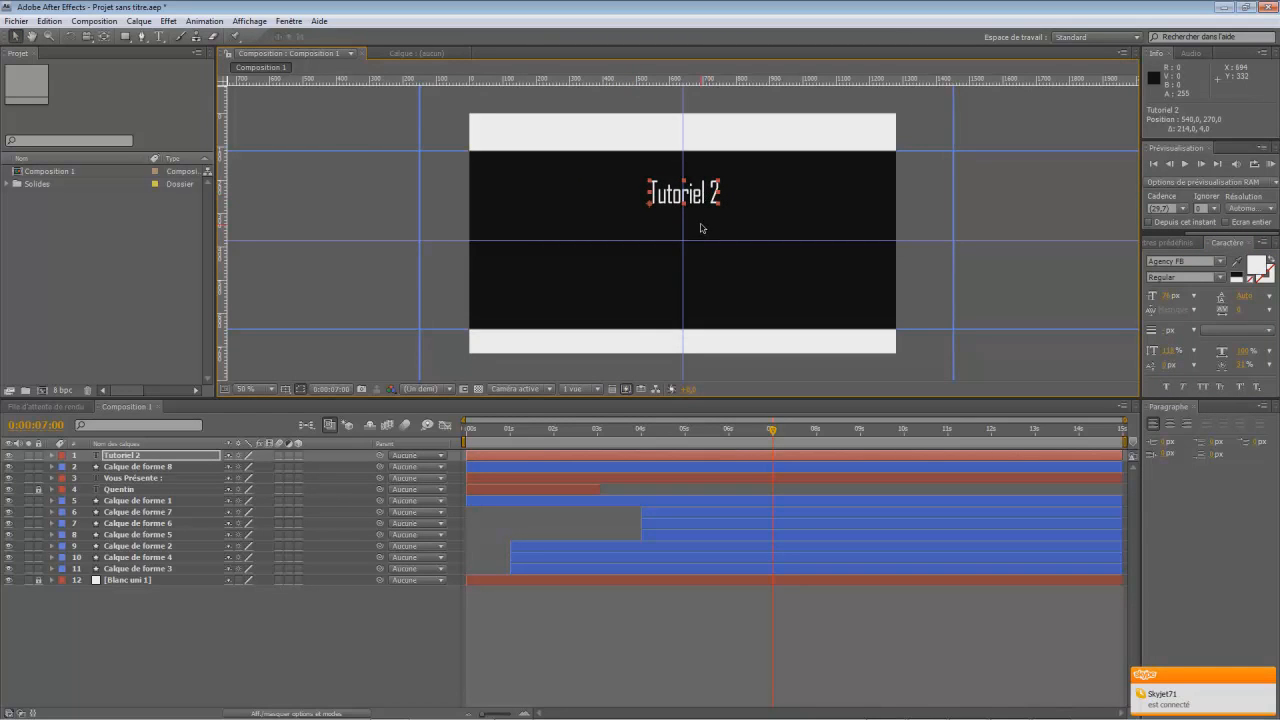
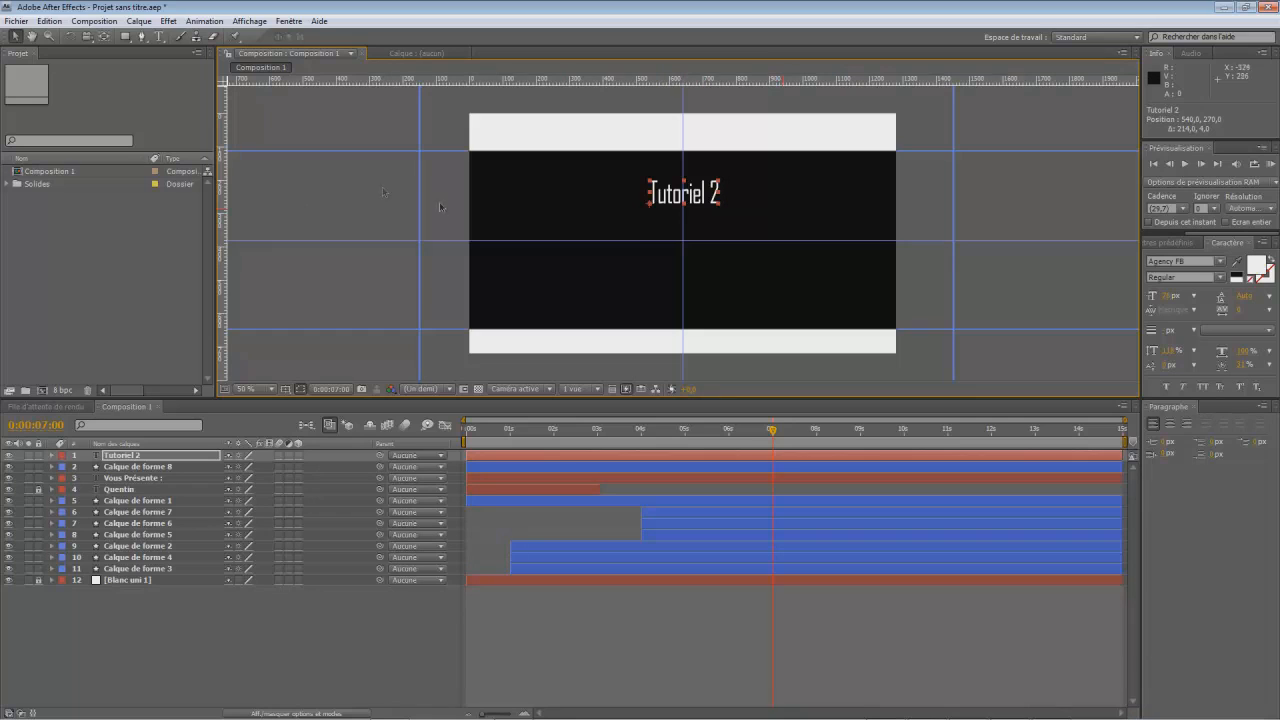
{"action": "left_click", "coordinate": [350, 277]}
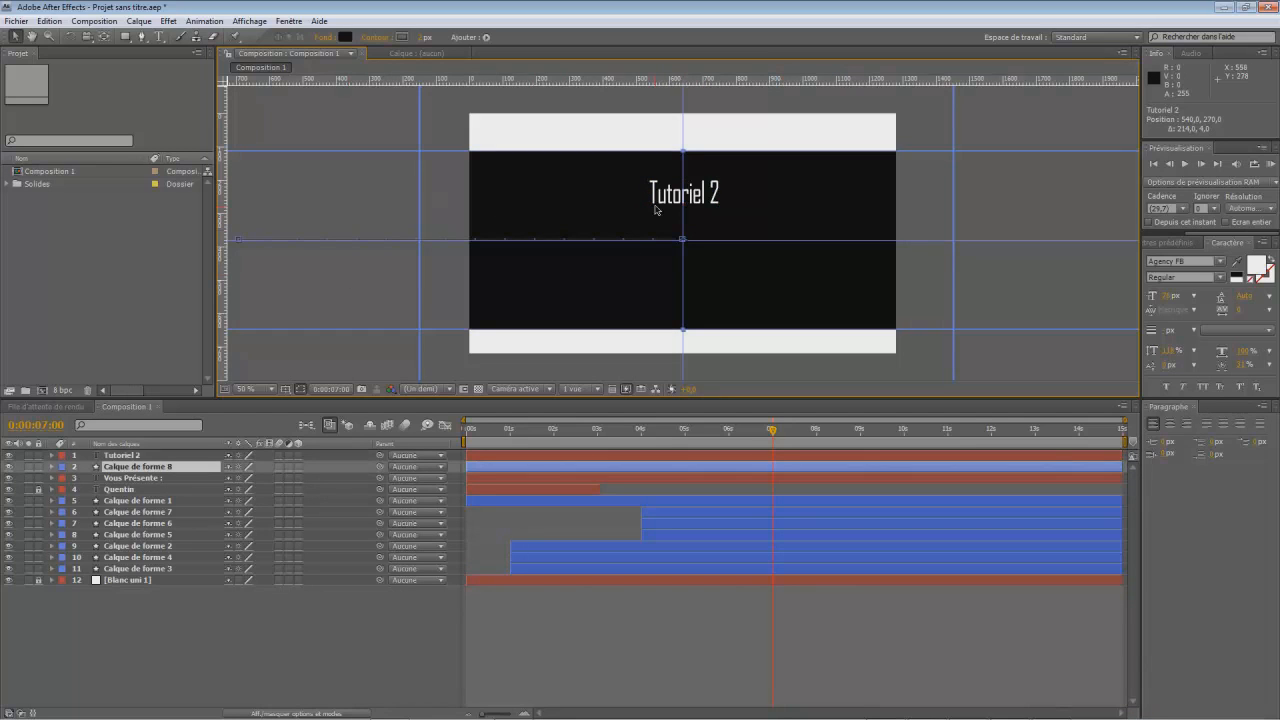
{"action": "left_click", "coordinate": [127, 38]}
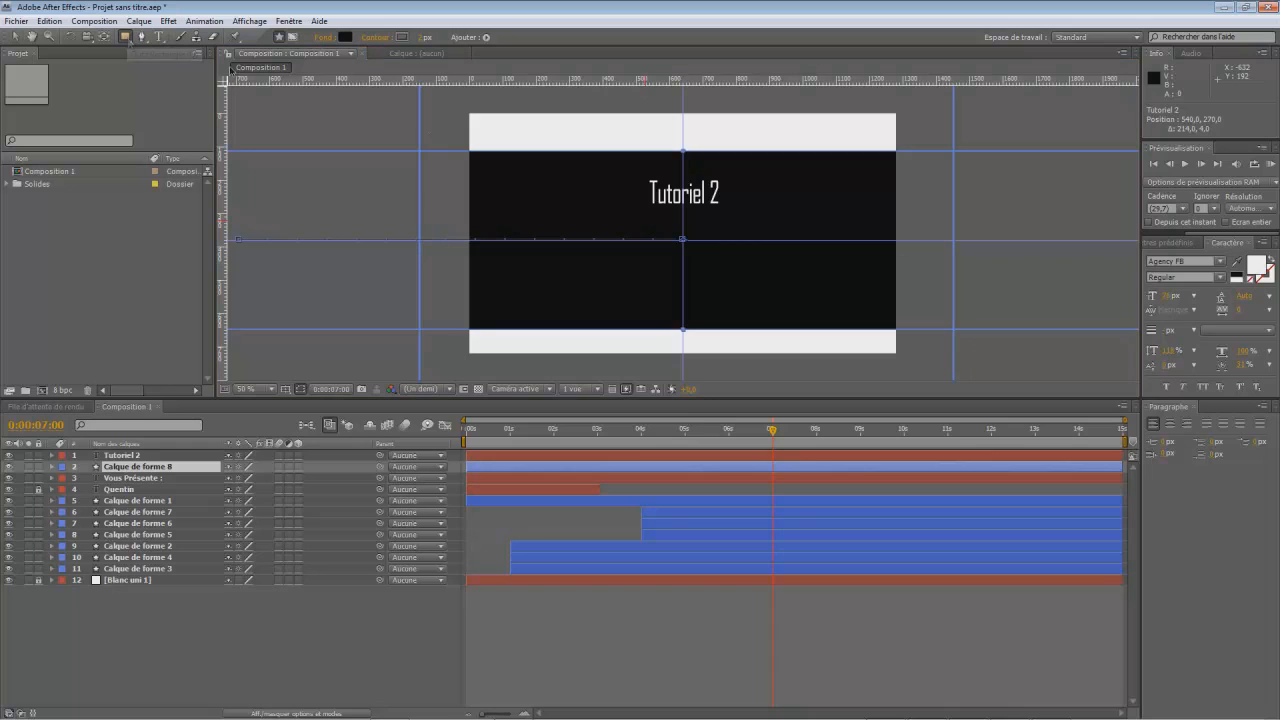
{"action": "left_click_drag", "start_coordinate": [632, 172], "coordinate": [741, 212]}
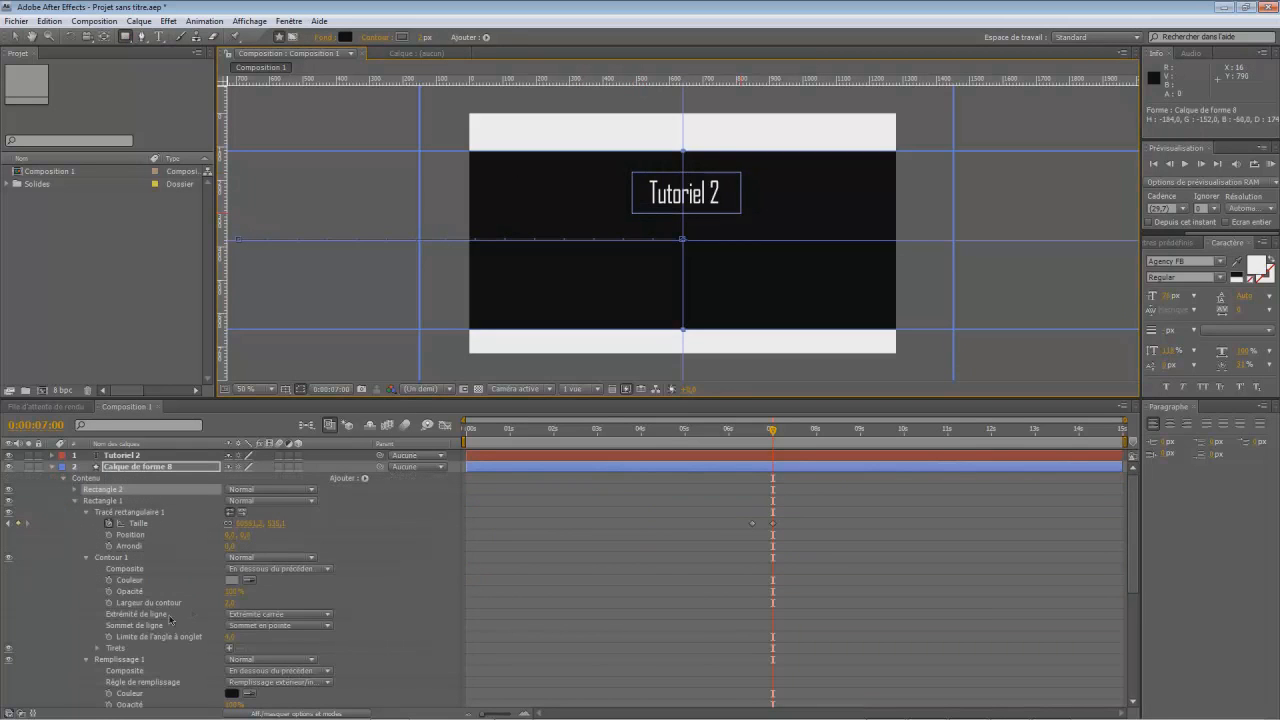
{"action": "key", "text": "Delete"}
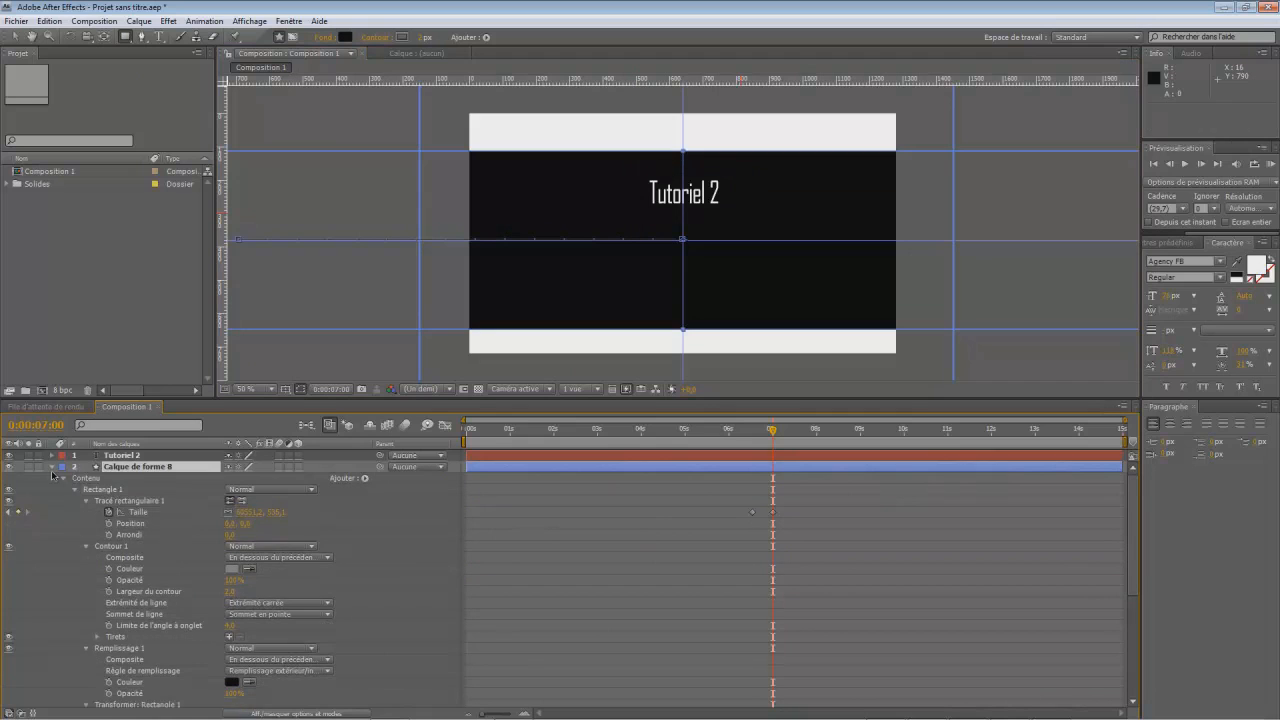
- Lock the black band's layer and draw a black rectangle about 320 × 114 px covering the "Tutoriel 2" text
{"action": "left_click", "coordinate": [39, 467]}
{"action": "left_click_drag", "start_coordinate": [634, 173], "coordinate": [743, 211]}
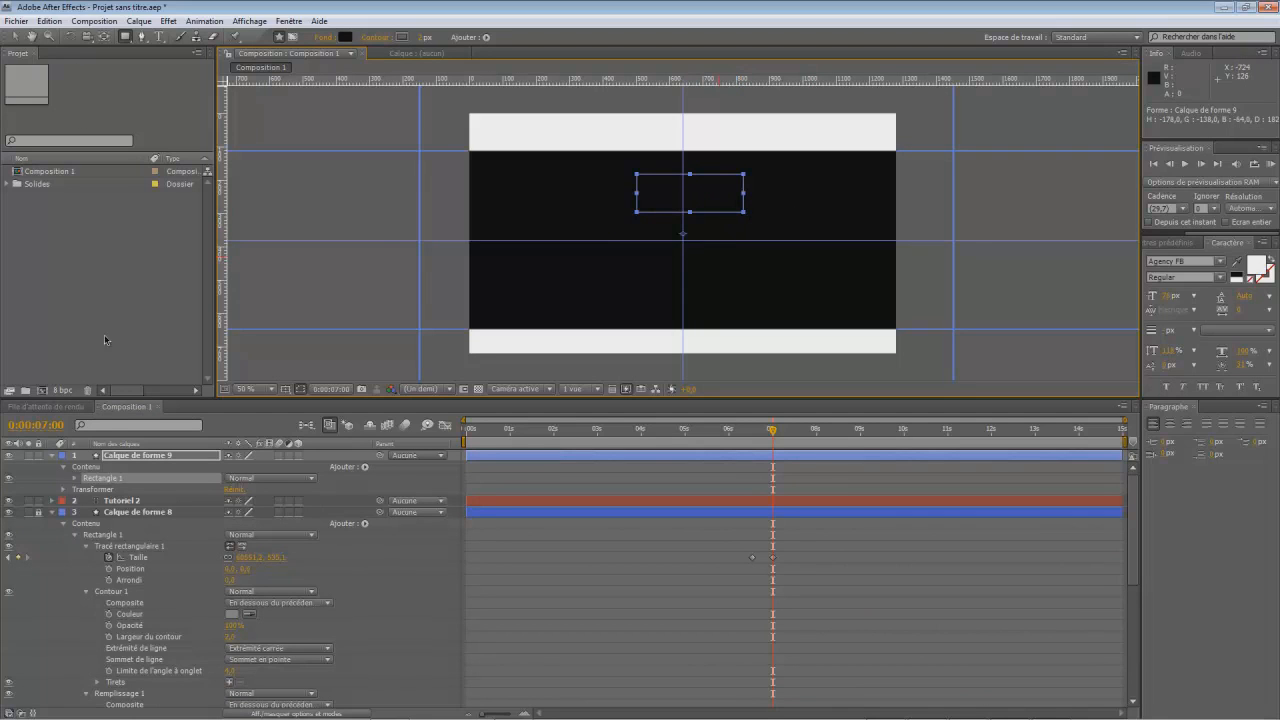
- Keyframe the covering rectangle's position from 0:00:07:00 to 0:00:07:15 so it slides horizontally to the right of "Tutoriel 2"
{"action": "left_click", "coordinate": [63, 490]}
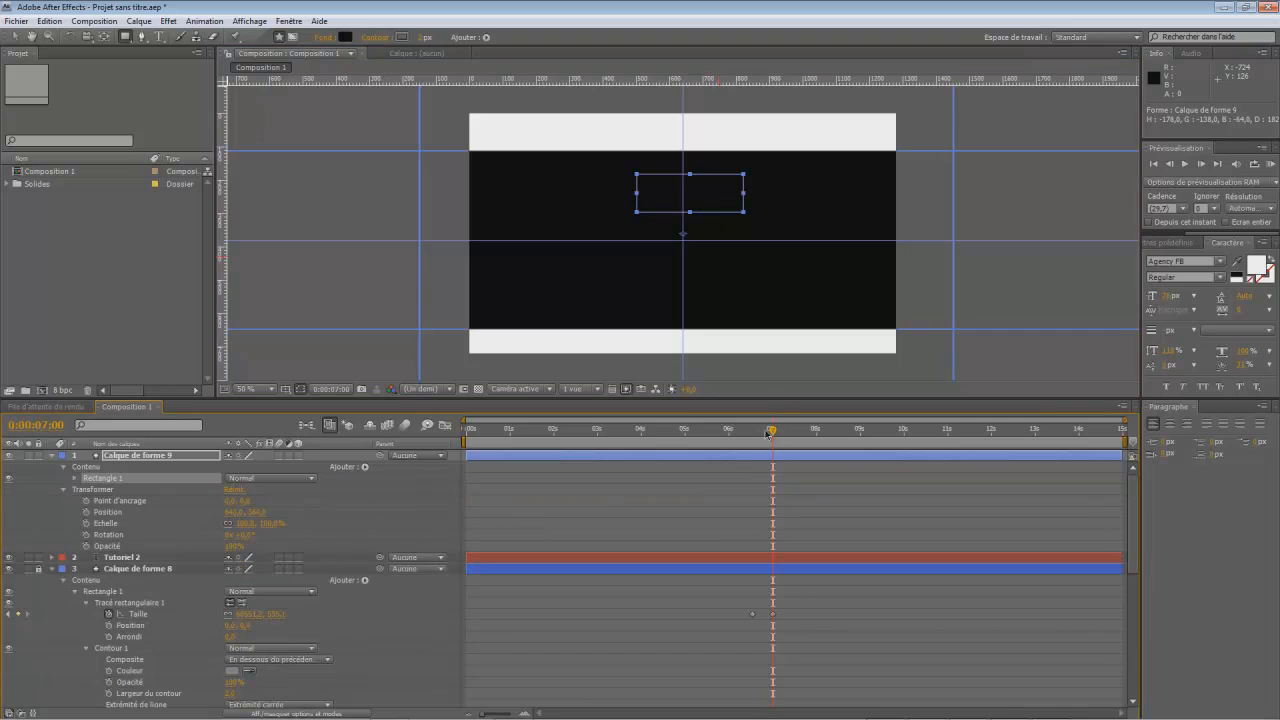
{"action": "left_click_drag", "start_coordinate": [773, 432], "coordinate": [774, 461]}
{"action": "left_click", "coordinate": [86, 512]}
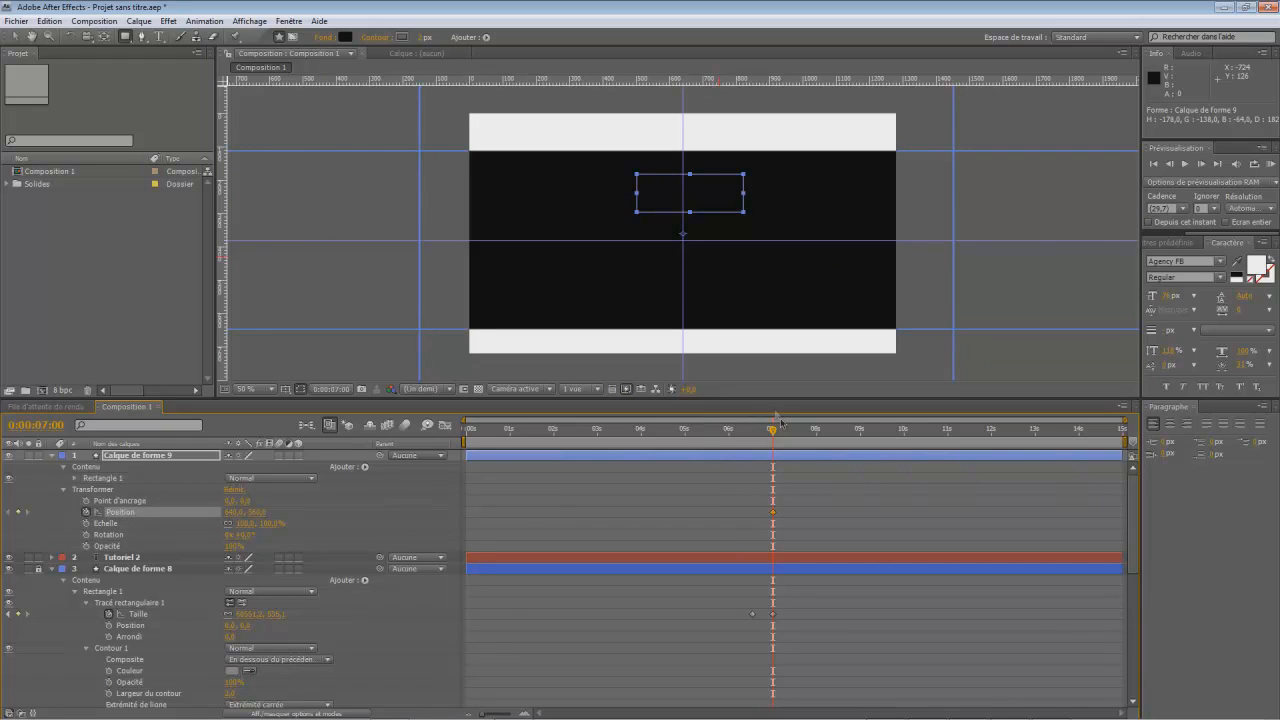
{"action": "left_click_drag", "start_coordinate": [776, 433], "coordinate": [795, 440]}
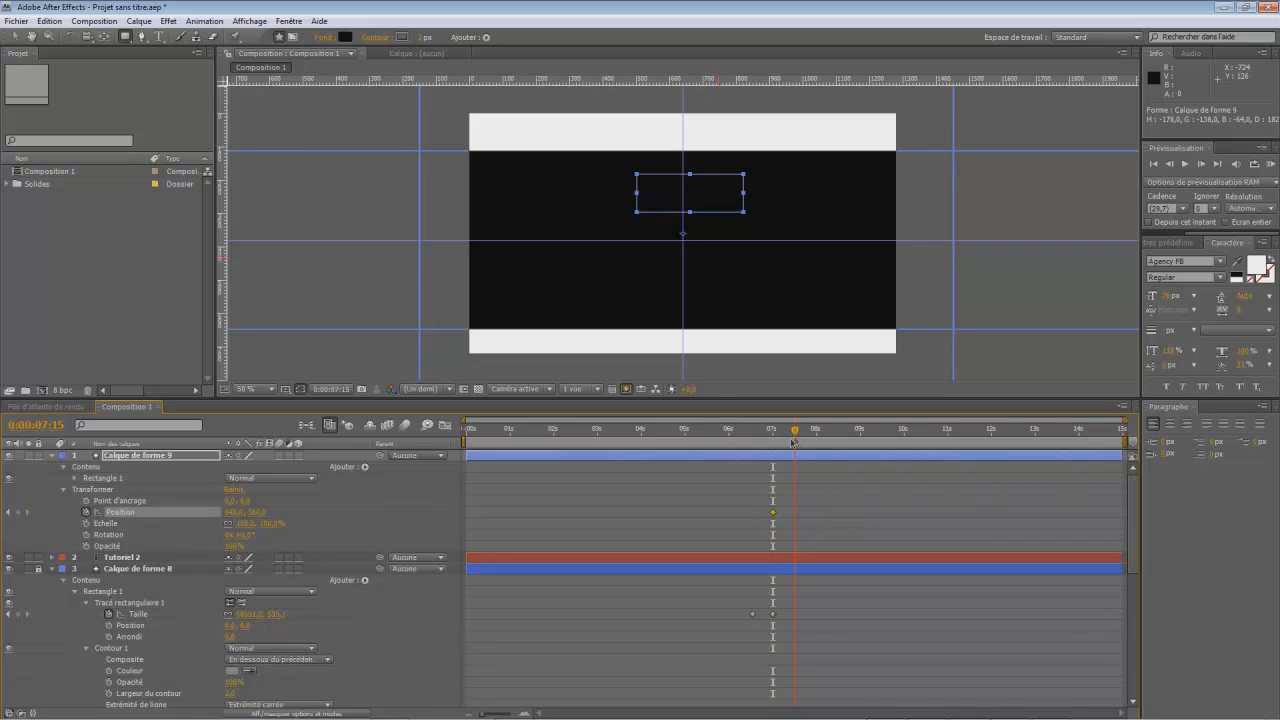
{"action": "left_click_drag", "start_coordinate": [230, 512], "coordinate": [436, 517]}
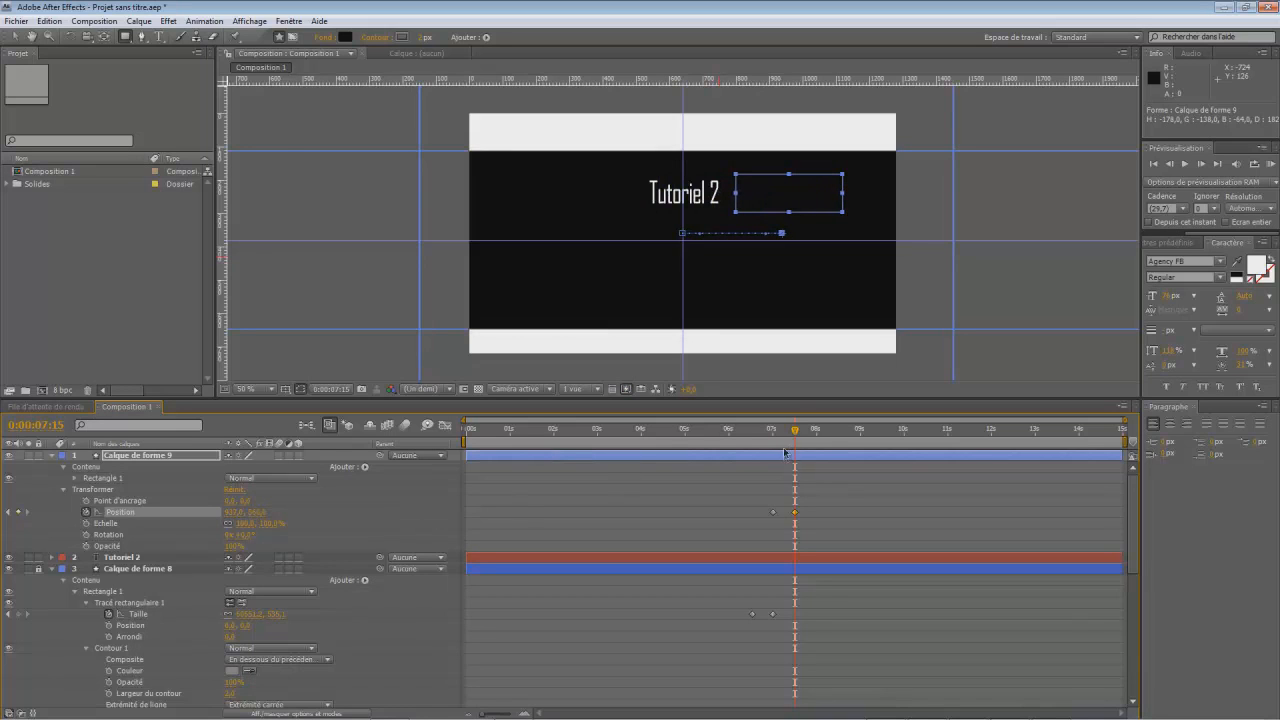
- Trim the "Tutoriel 2" covering rectangle's layer to start at 0:00:07:00 and collapse the black band layer's properties
{"action": "left_click_drag", "start_coordinate": [795, 438], "coordinate": [771, 452]}
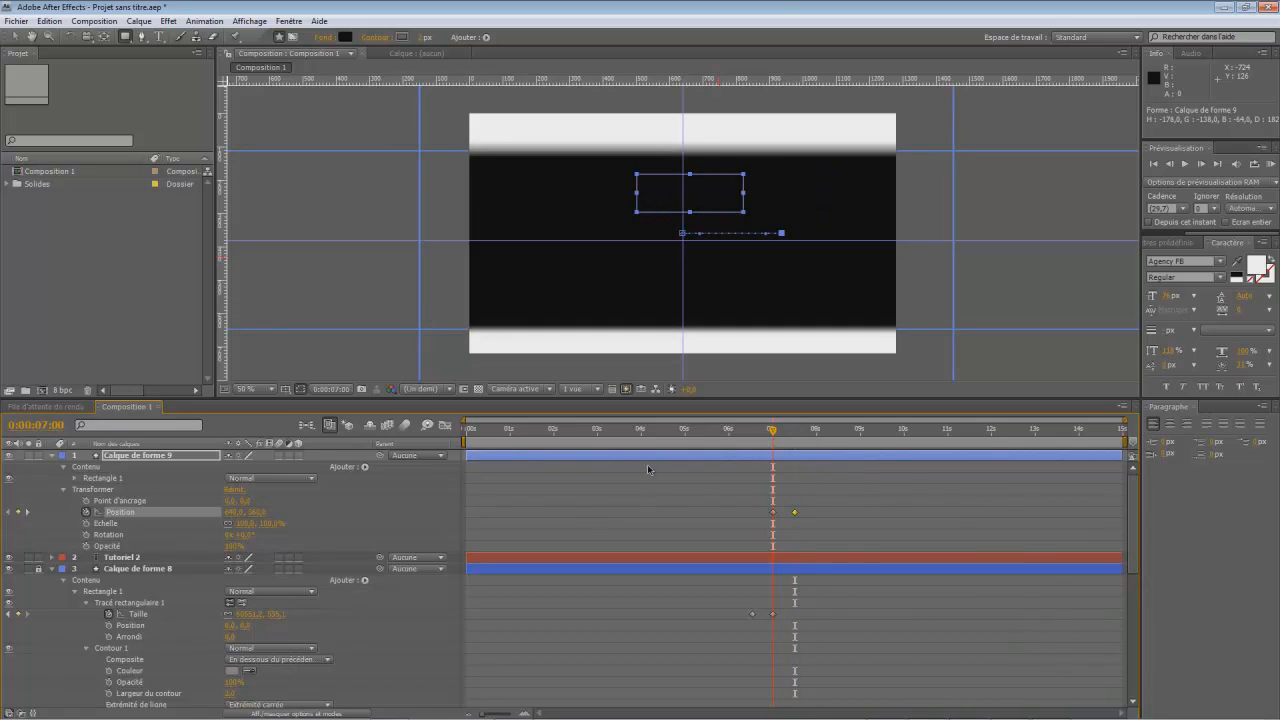
{"action": "left_click_drag", "start_coordinate": [470, 457], "coordinate": [767, 456]}
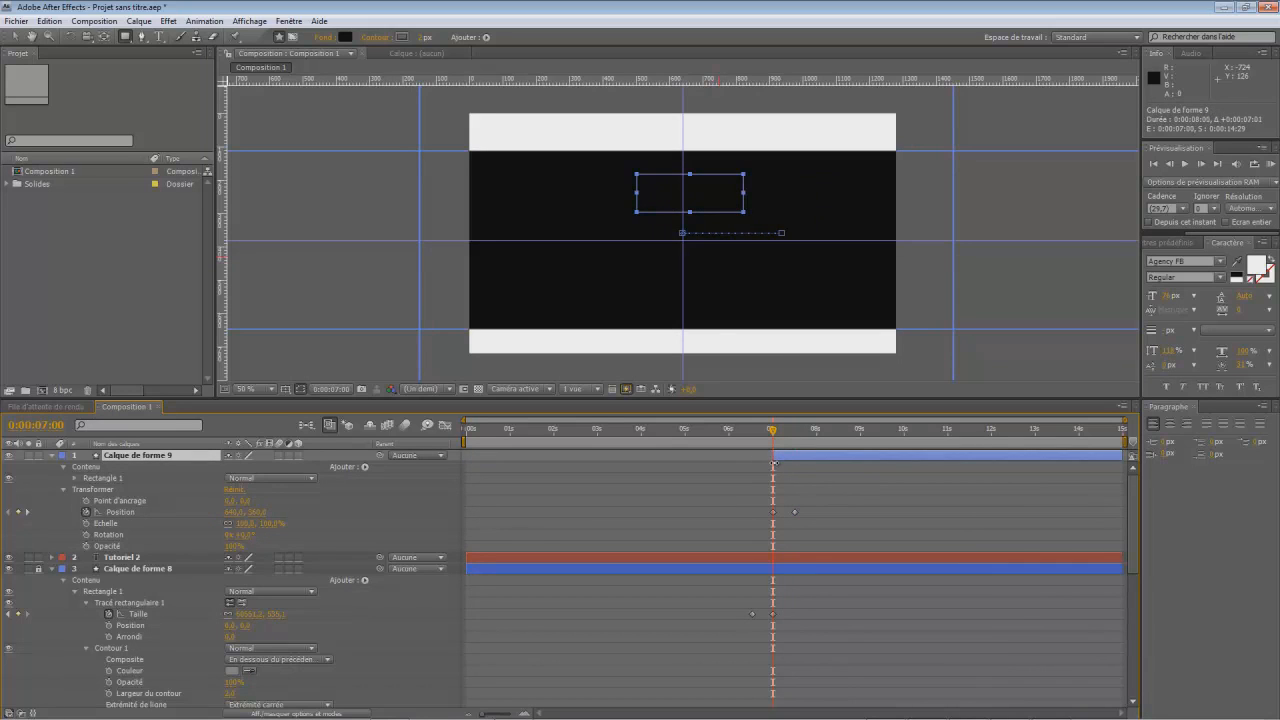
{"action": "left_click_drag", "start_coordinate": [774, 432], "coordinate": [796, 432]}
{"action": "left_click", "coordinate": [52, 455]}
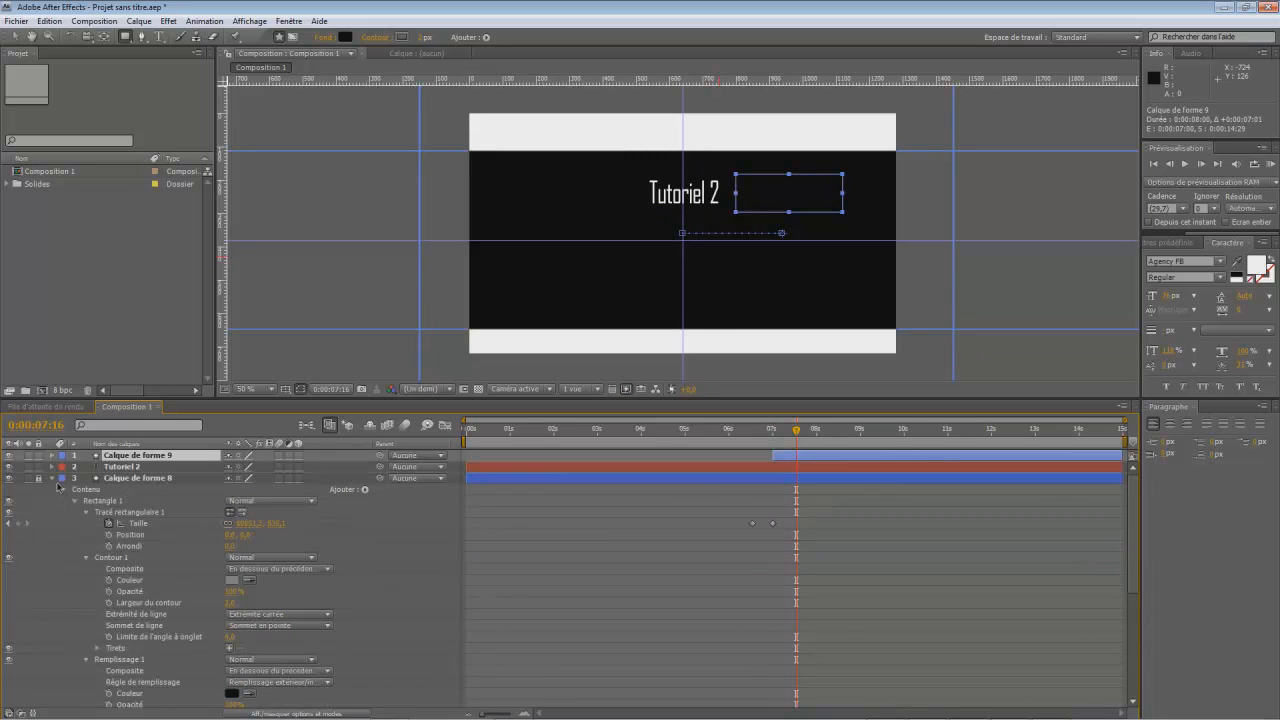
{"action": "left_click", "coordinate": [52, 478]}
- Preview the title reveal and trim the "Tutoriel 2" text layer to start at 0:00:07:00
{"action": "left_click_drag", "start_coordinate": [794, 432], "coordinate": [760, 434]}
{"action": "left_click", "coordinate": [1020, 356]}
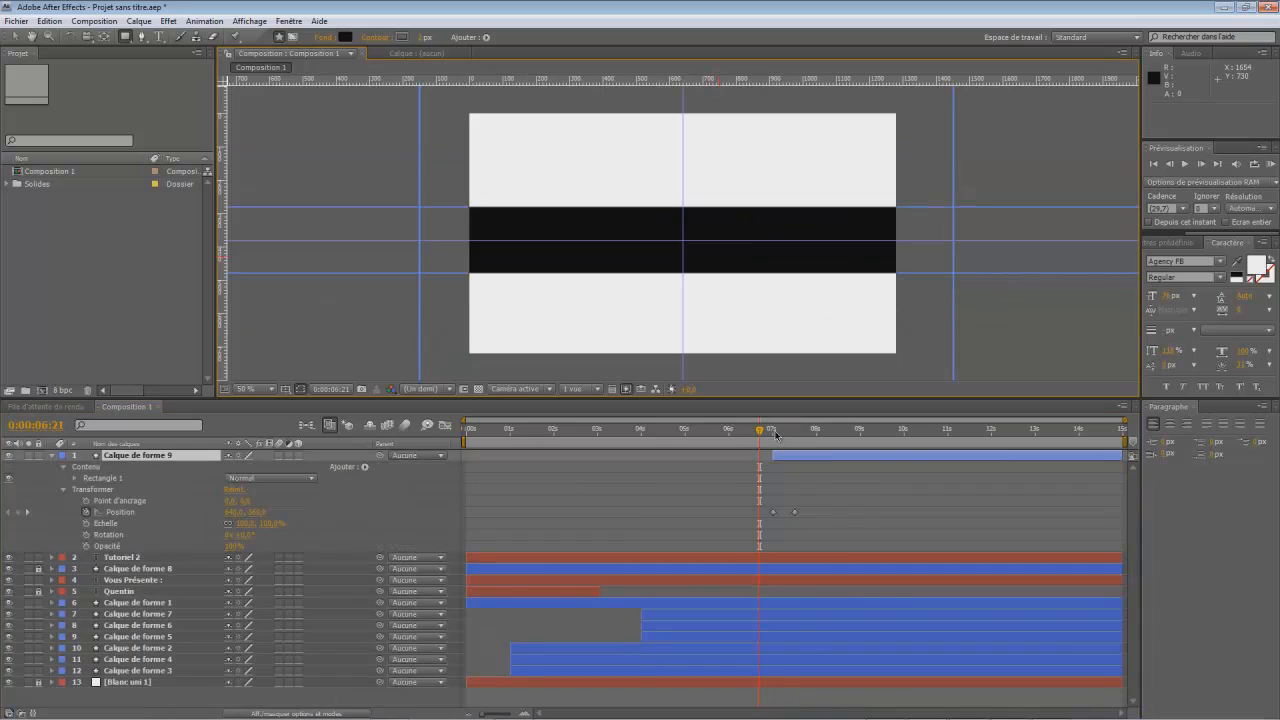
{"action": "left_click_drag", "start_coordinate": [761, 432], "coordinate": [796, 463]}
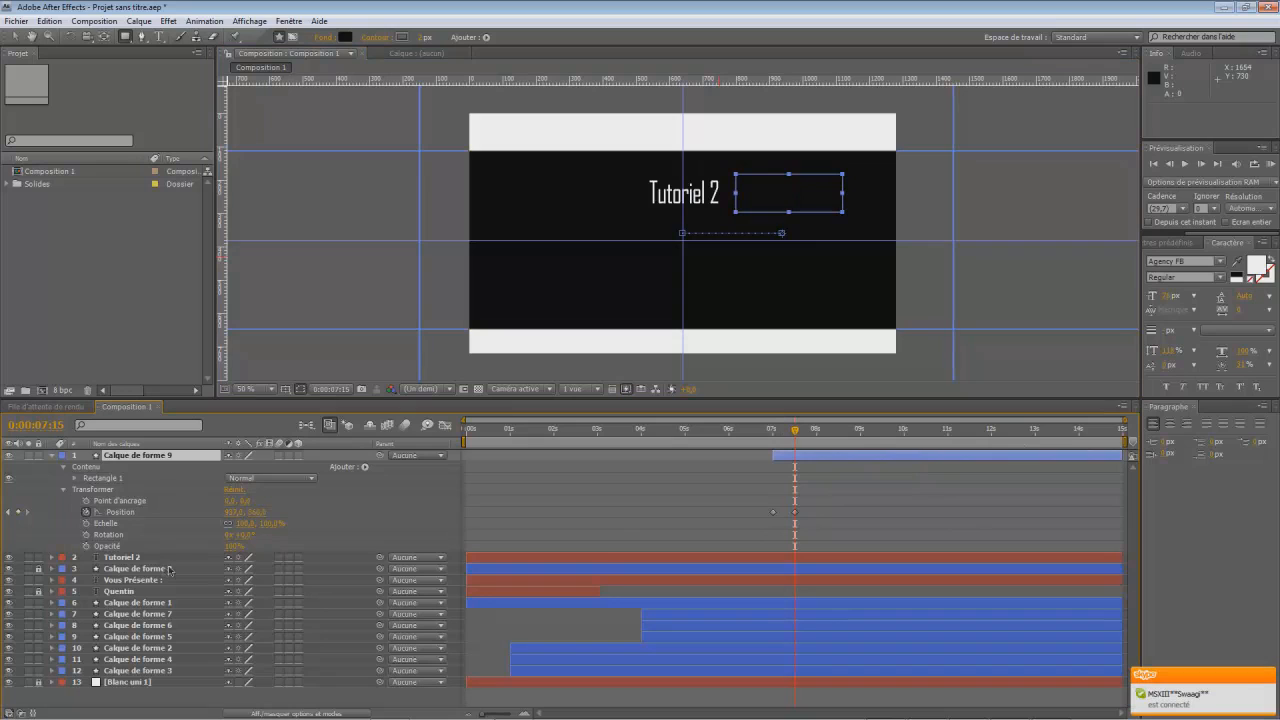
{"action": "left_click_drag", "start_coordinate": [798, 432], "coordinate": [776, 455]}
{"action": "left_click_drag", "start_coordinate": [468, 558], "coordinate": [772, 558]}
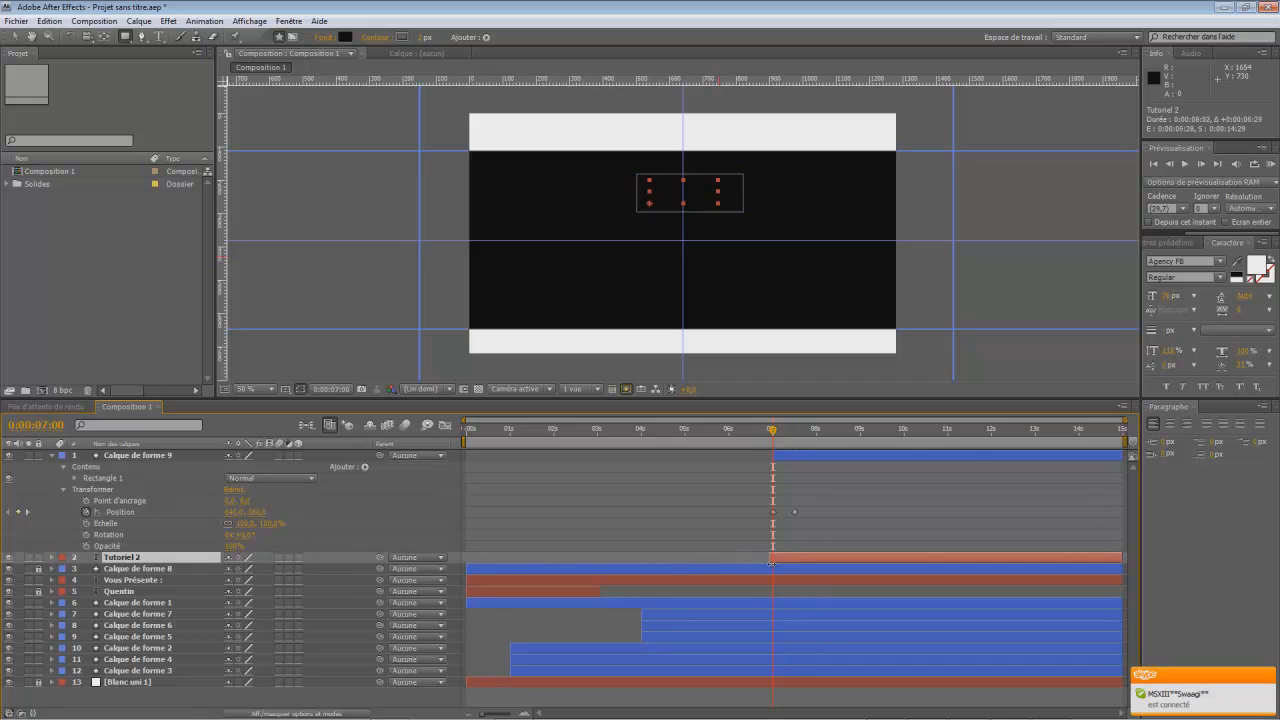
- At 0:00:07:15, add the text "Créer une intro 2D" in the lower part of the black band, centred on the vertical guide
{"action": "left_click_drag", "start_coordinate": [772, 432], "coordinate": [794, 460]}
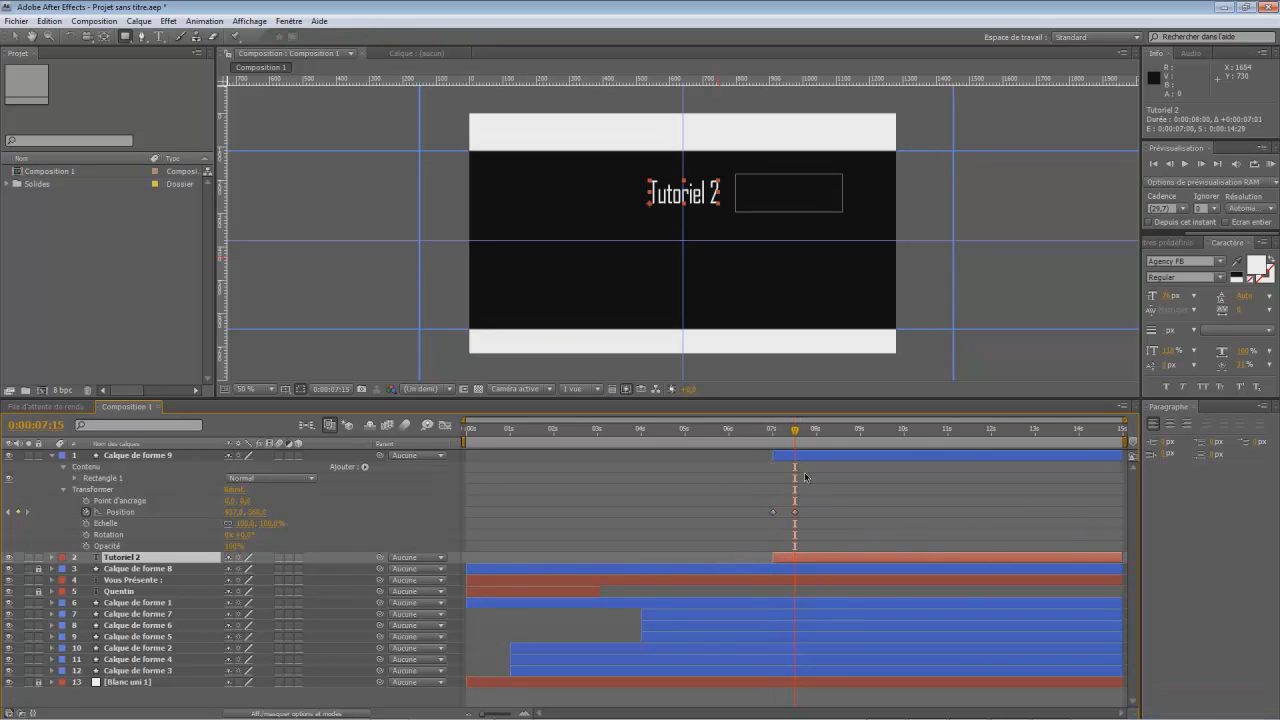
{"action": "left_click", "coordinate": [158, 36]}
{"action": "left_click", "coordinate": [608, 288]}
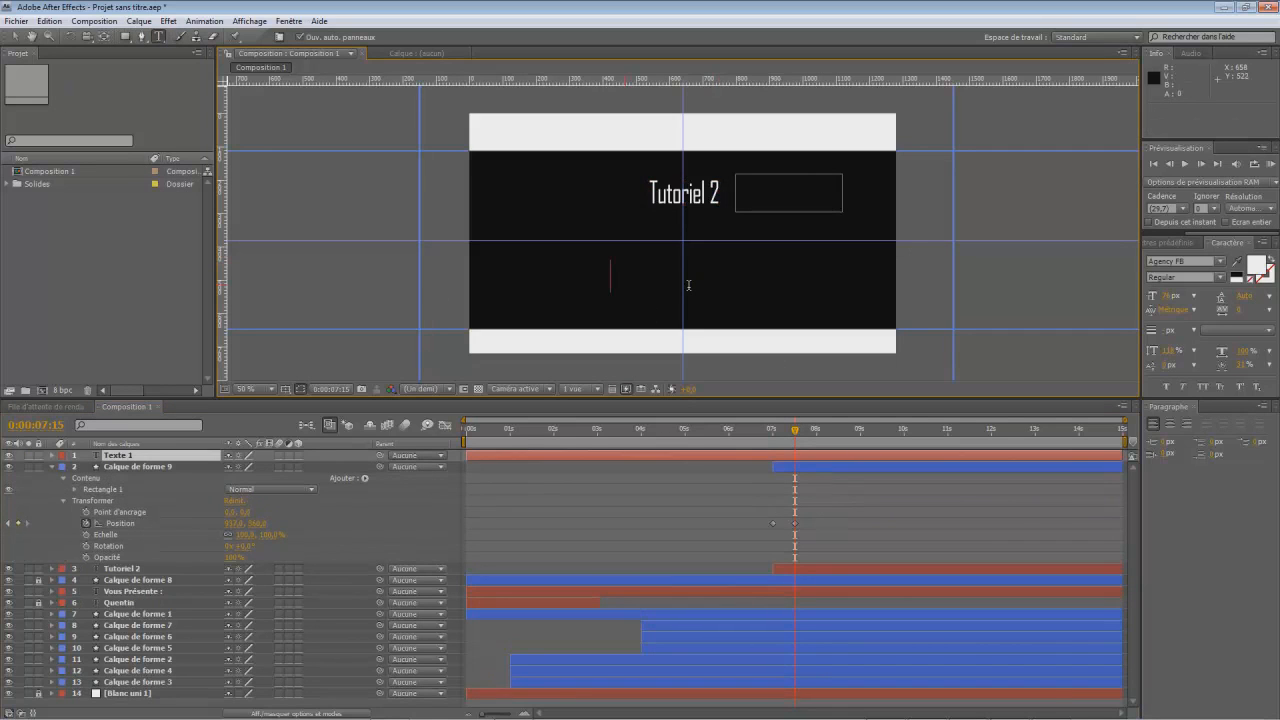
{"action": "type", "text": "Créer une i"}
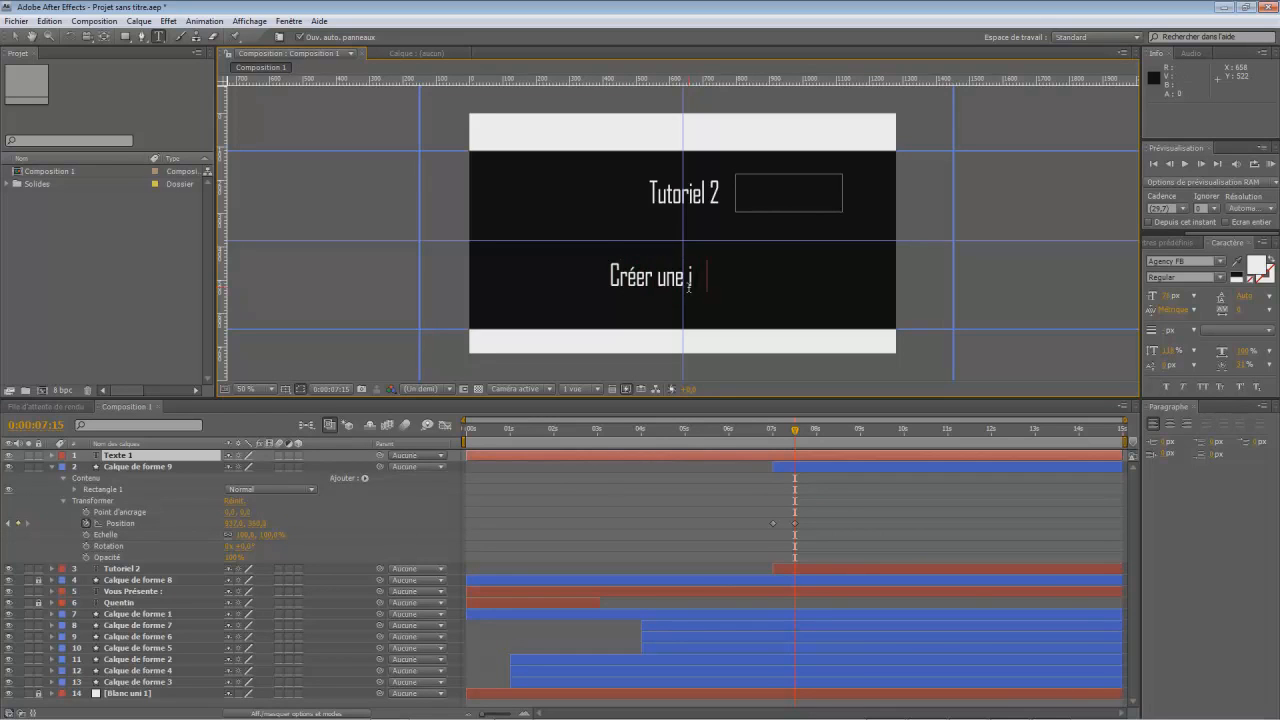
{"action": "type", "text": "ntro 2D"}
{"action": "left_click", "coordinate": [15, 36]}
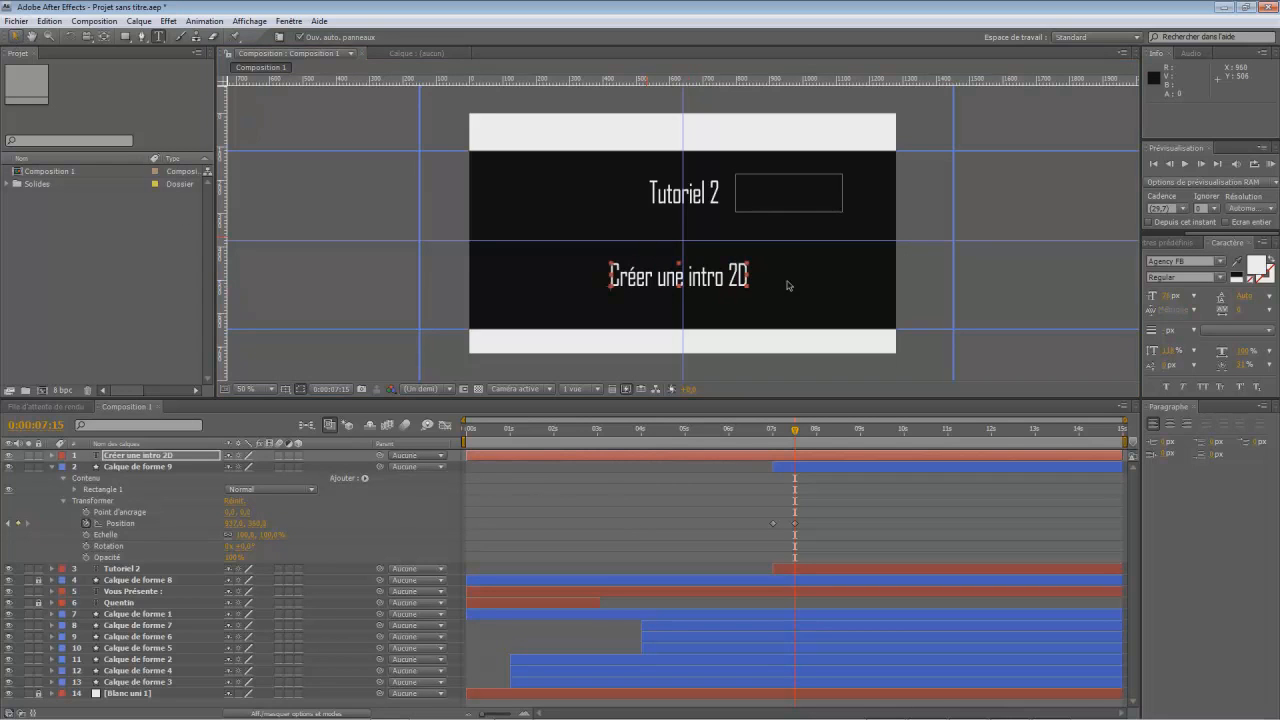
{"action": "left_click_drag", "start_coordinate": [713, 281], "coordinate": [720, 280]}
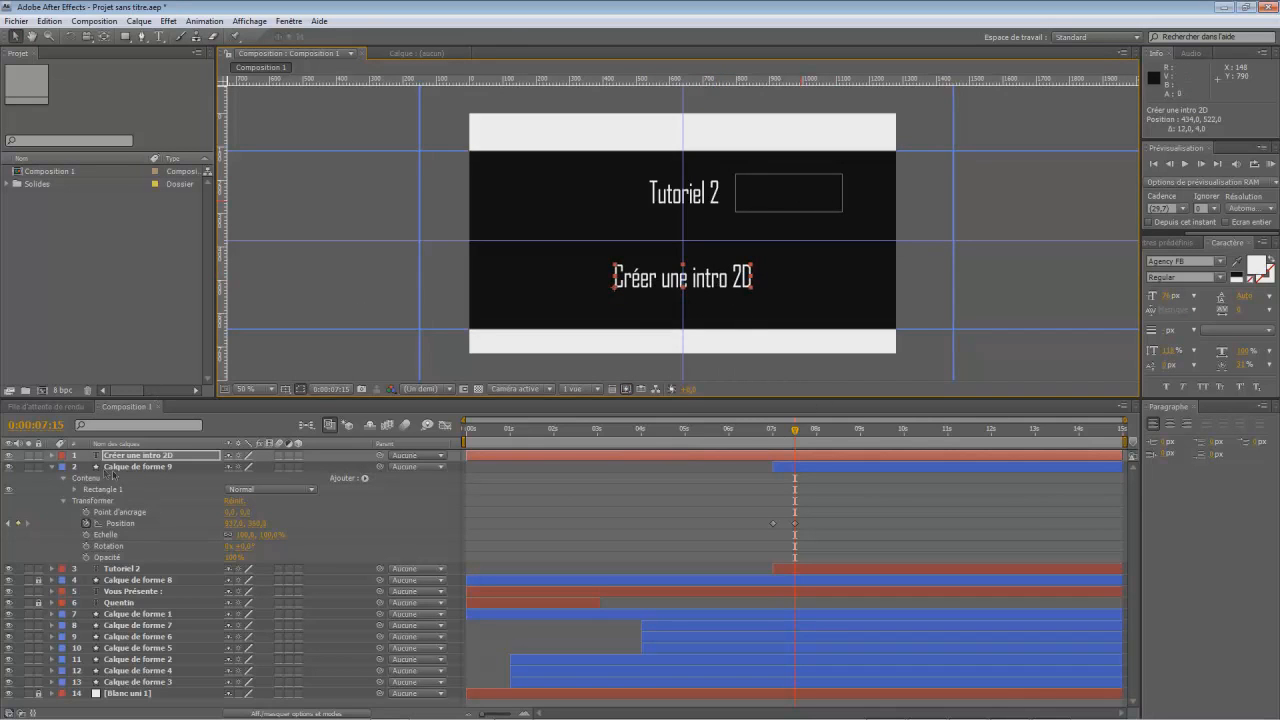
- Set the stroke opacity of the rectangle covering "Tutoriel 2" to 0% and collapse its layer
{"action": "left_click", "coordinate": [119, 502]}
{"action": "left_click", "coordinate": [74, 489]}
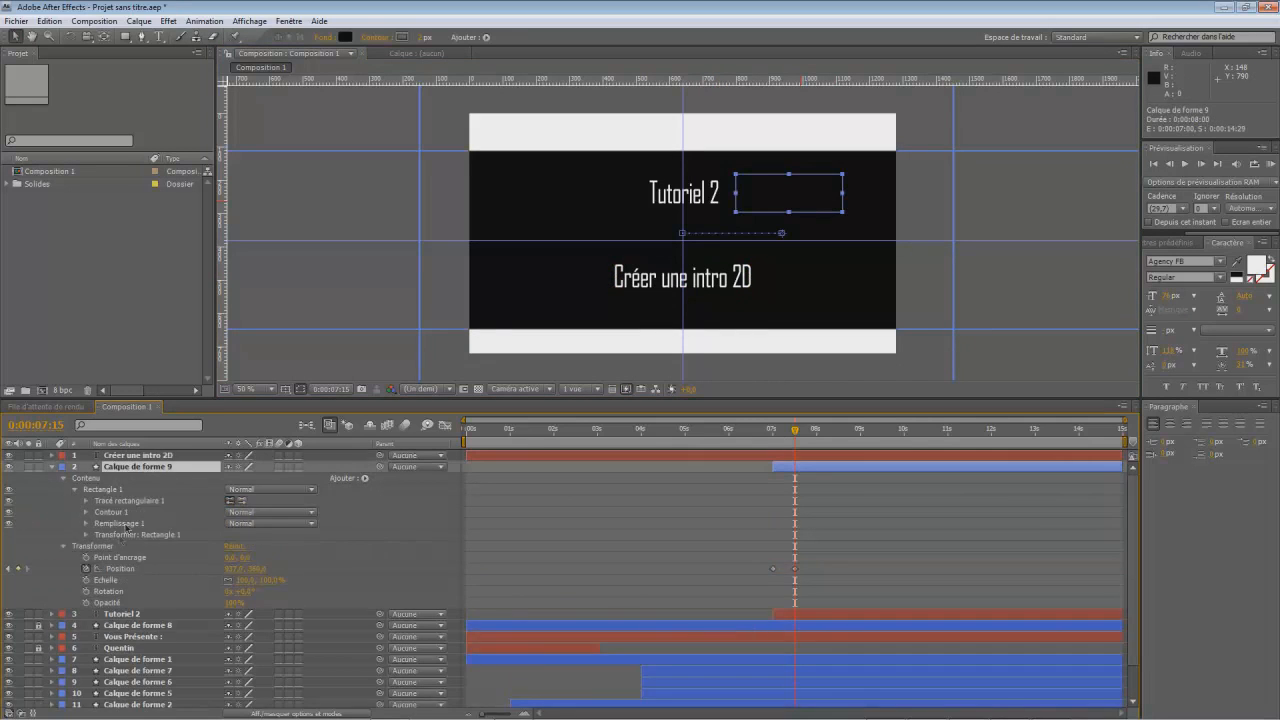
{"action": "left_click", "coordinate": [86, 512]}
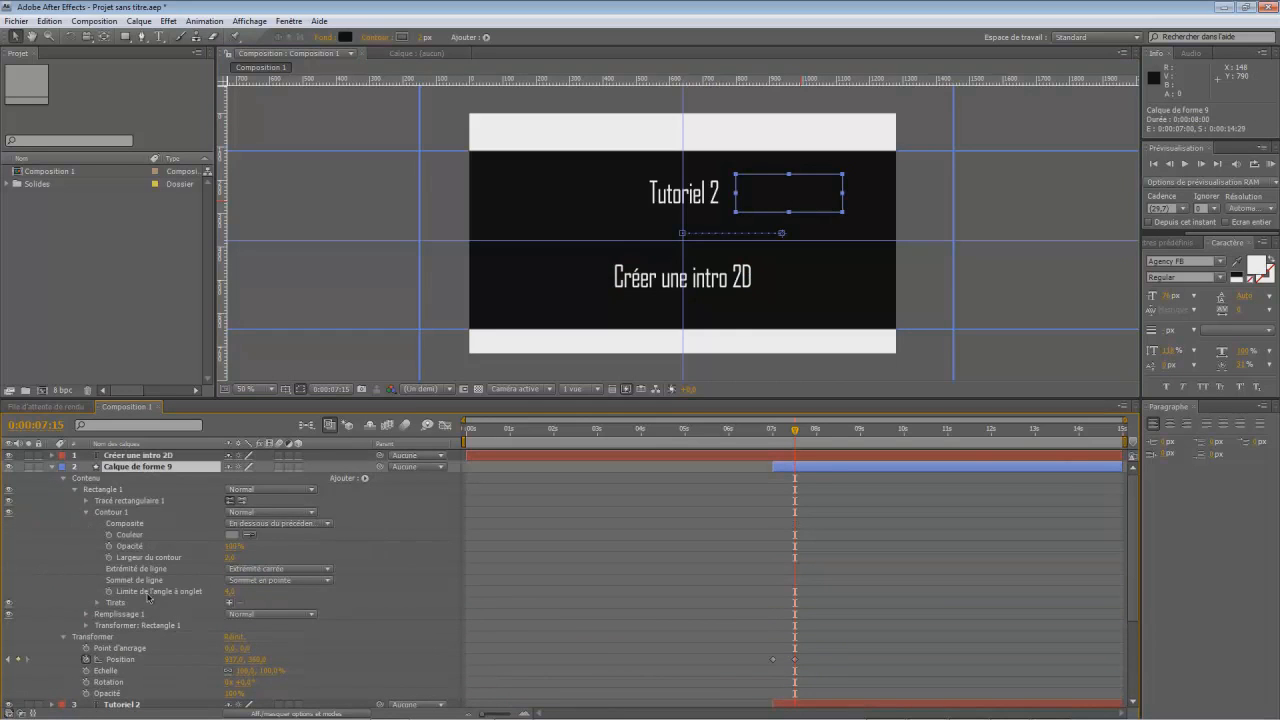
{"action": "left_click", "coordinate": [231, 548]}
{"action": "type", "text": "0"}
{"action": "key", "text": "Return"}
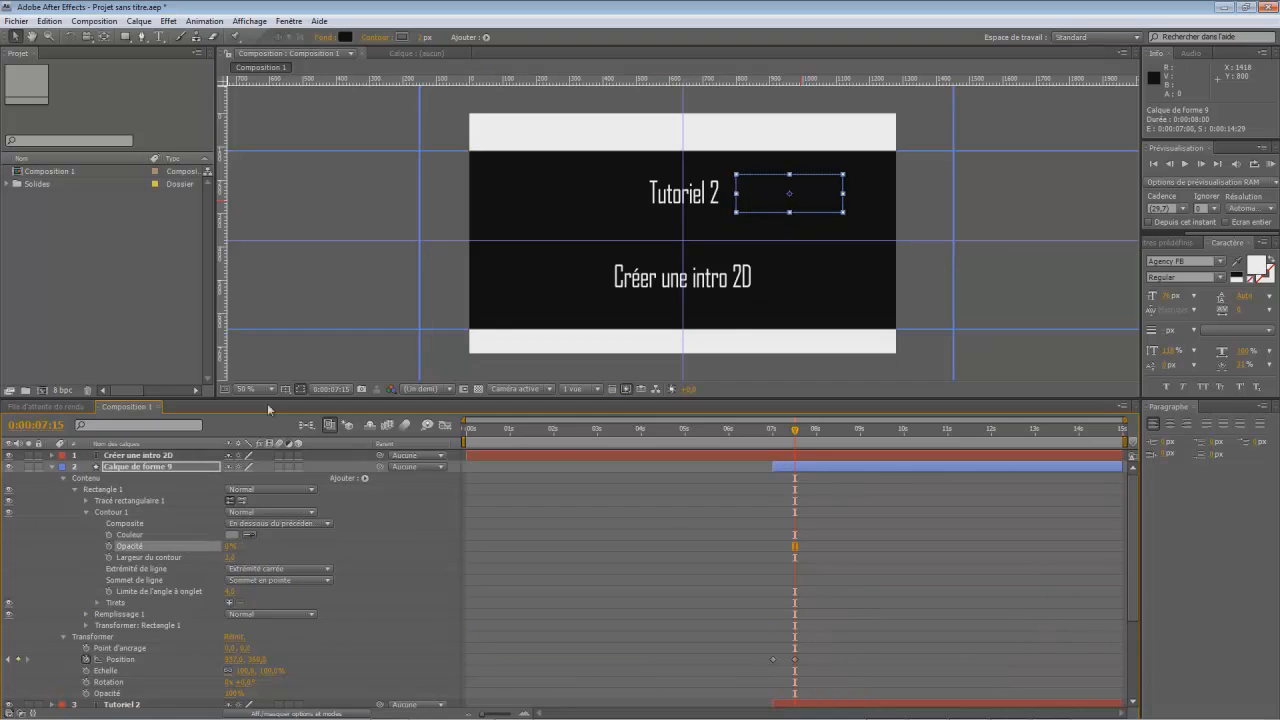
{"action": "left_click", "coordinate": [53, 467]}
- Lock the "Créer une intro 2D" layer and draw a black rectangle about 570 × 156 px covering that text
{"action": "left_click", "coordinate": [120, 456]}
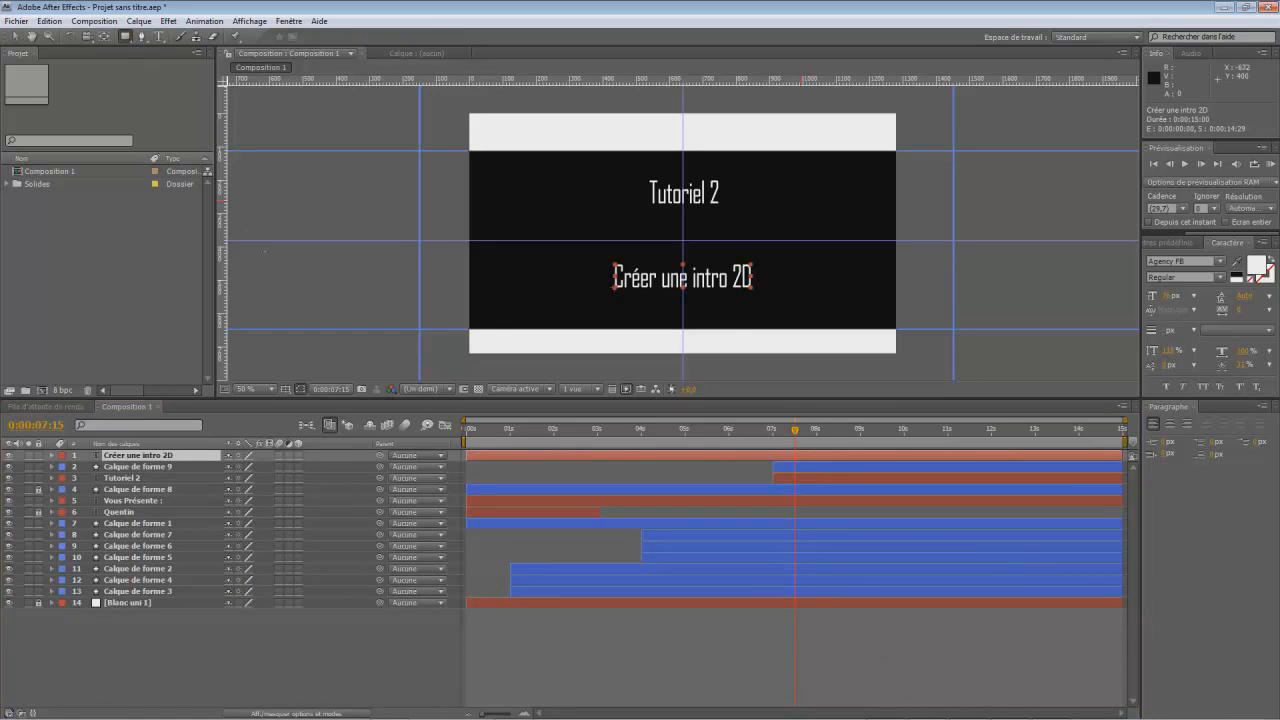
{"action": "left_click", "coordinate": [40, 455]}
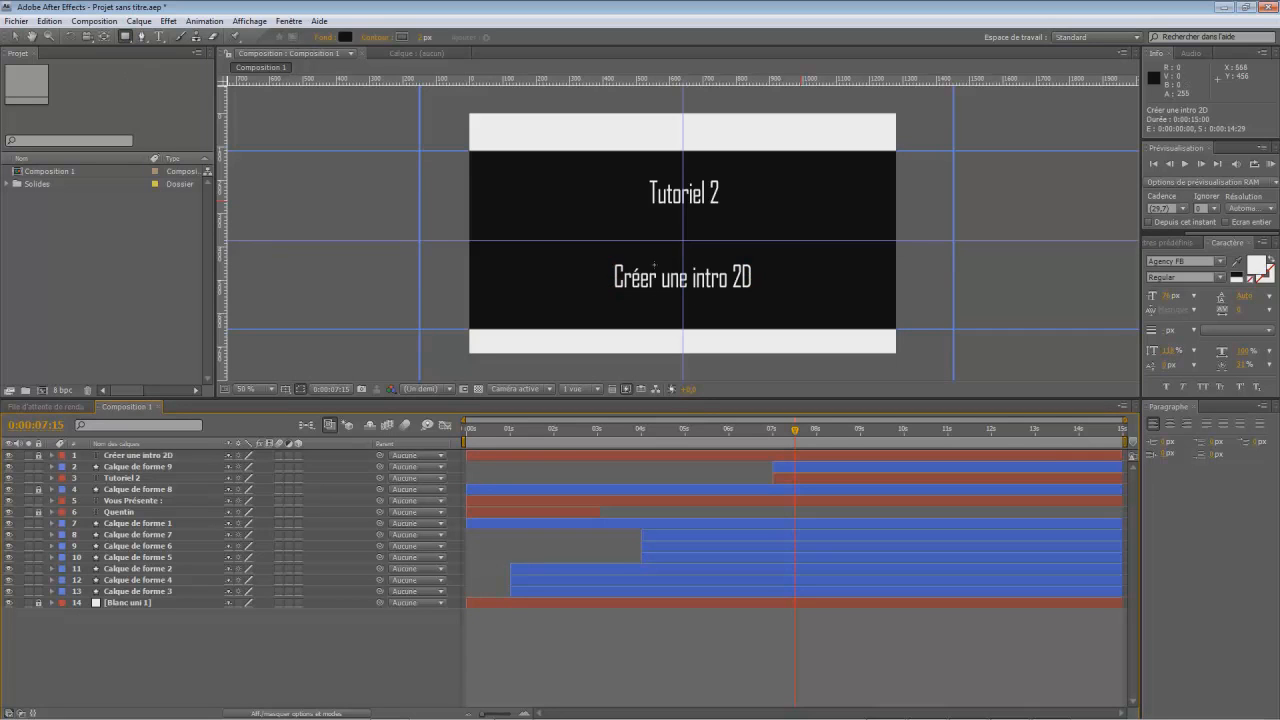
{"action": "mouse_move", "coordinate": [595, 256]}
{"action": "left_mouse_down"}
{"action": "mouse_move", "coordinate": [663, 289]}
{"action": "mouse_move", "coordinate": [785, 307]}
{"action": "left_mouse_up"}
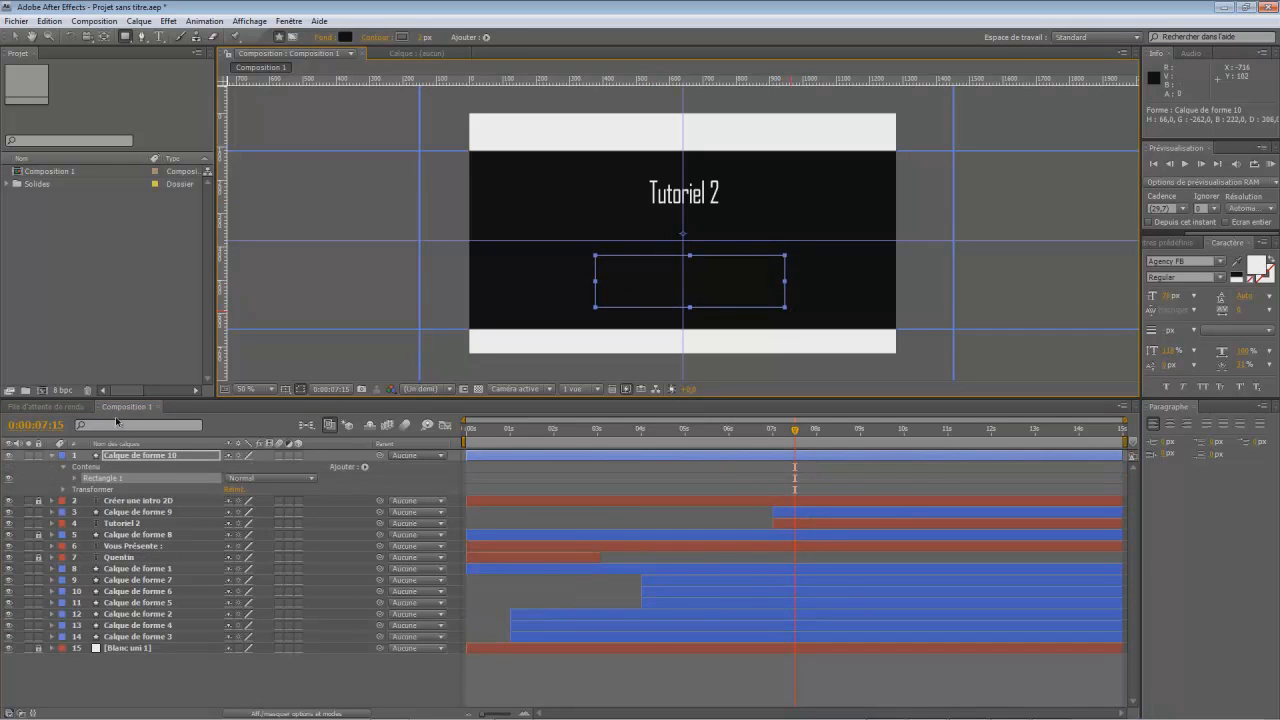
- Keyframe the new rectangle's position from 0:00:07:15 to 0:00:08:00 so it slides horizontally to the right of "Créer une intro 2D"
{"action": "mouse_move", "coordinate": [790, 432]}
{"action": "left_mouse_down"}
{"action": "mouse_move", "coordinate": [774, 440]}
{"action": "mouse_move", "coordinate": [797, 448]}
{"action": "left_mouse_up"}
{"action": "left_click", "coordinate": [65, 490]}
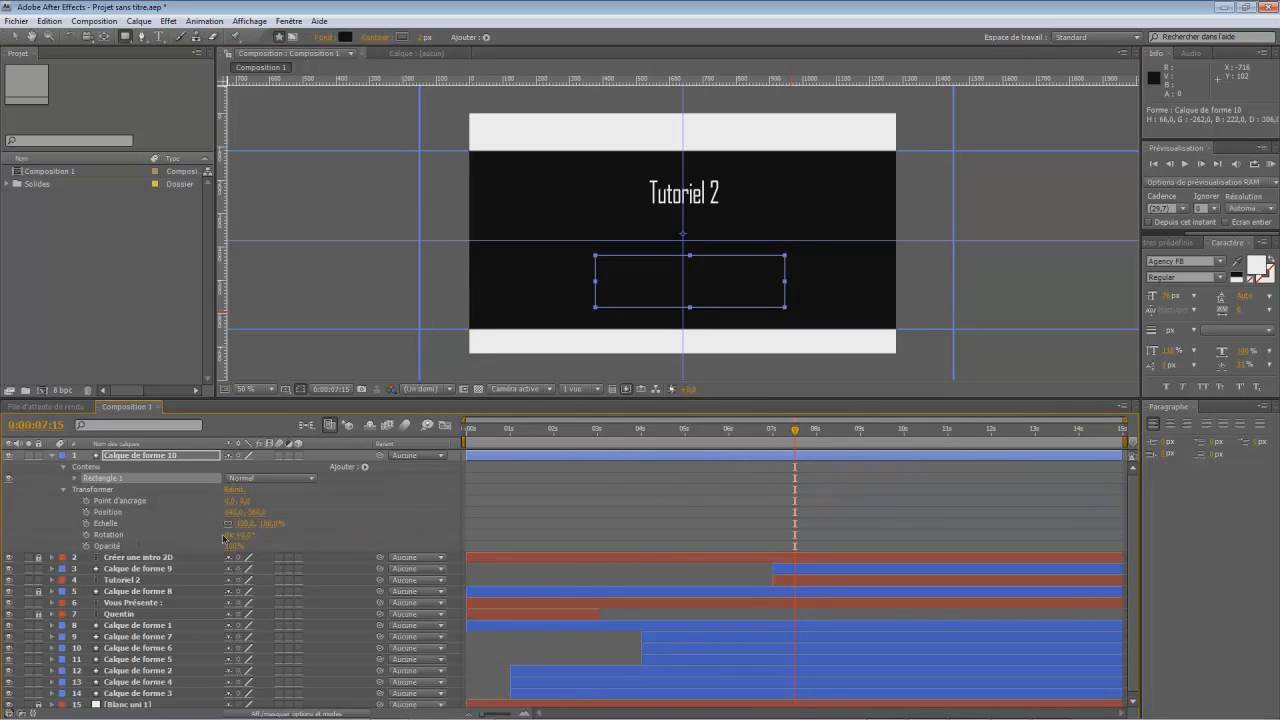
{"action": "left_click", "coordinate": [86, 512]}
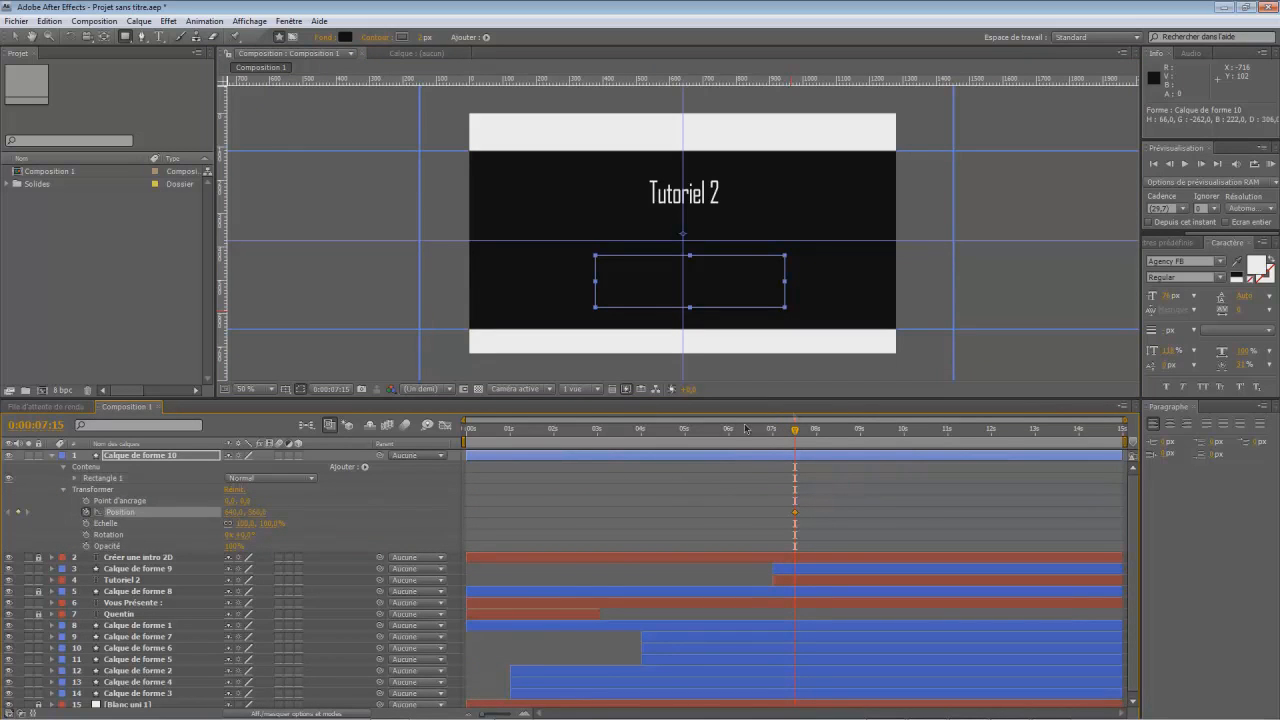
{"action": "left_click", "coordinate": [818, 440]}
{"action": "left_click_drag", "start_coordinate": [233, 513], "coordinate": [587, 537]}
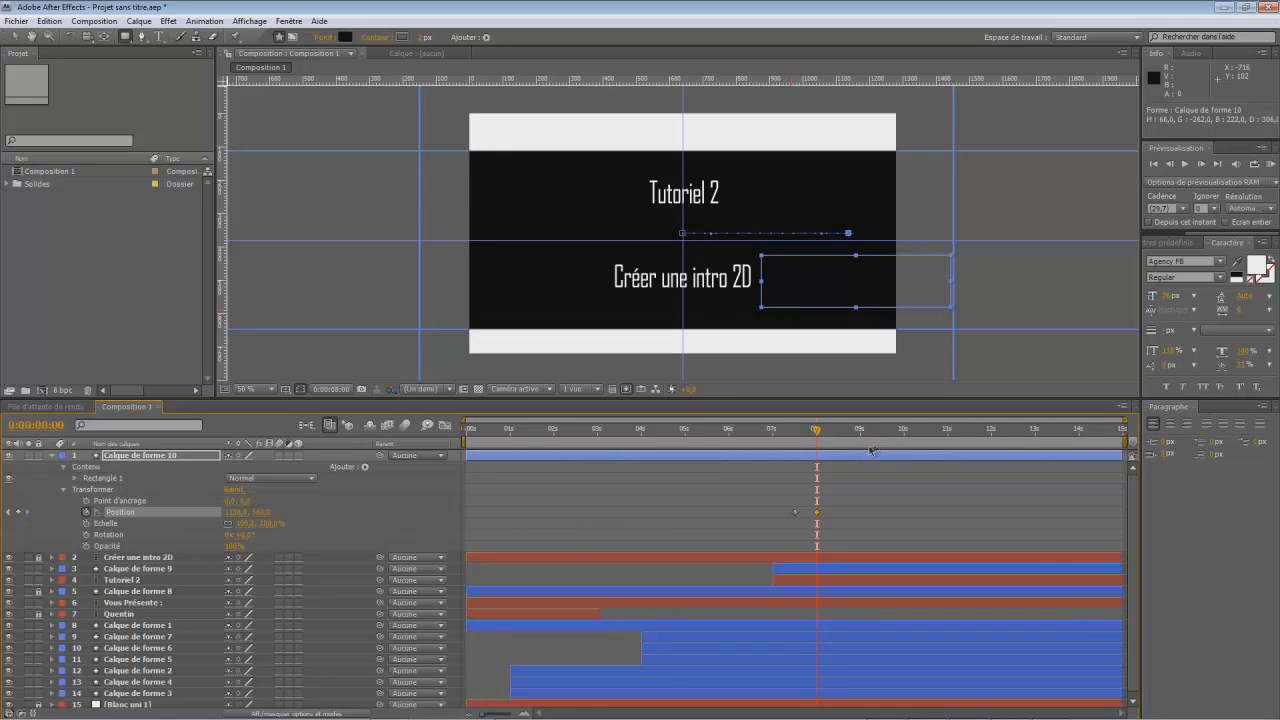
- Unlock the "Créer une intro 2D" layer and trim it and its covering rectangle's layer to start at 0:00:07:15
{"action": "mouse_move", "coordinate": [817, 432]}
{"action": "left_mouse_down"}
{"action": "mouse_move", "coordinate": [766, 432]}
{"action": "mouse_move", "coordinate": [817, 461]}
{"action": "mouse_move", "coordinate": [815, 432]}
{"action": "mouse_move", "coordinate": [795, 432]}
{"action": "left_mouse_up"}
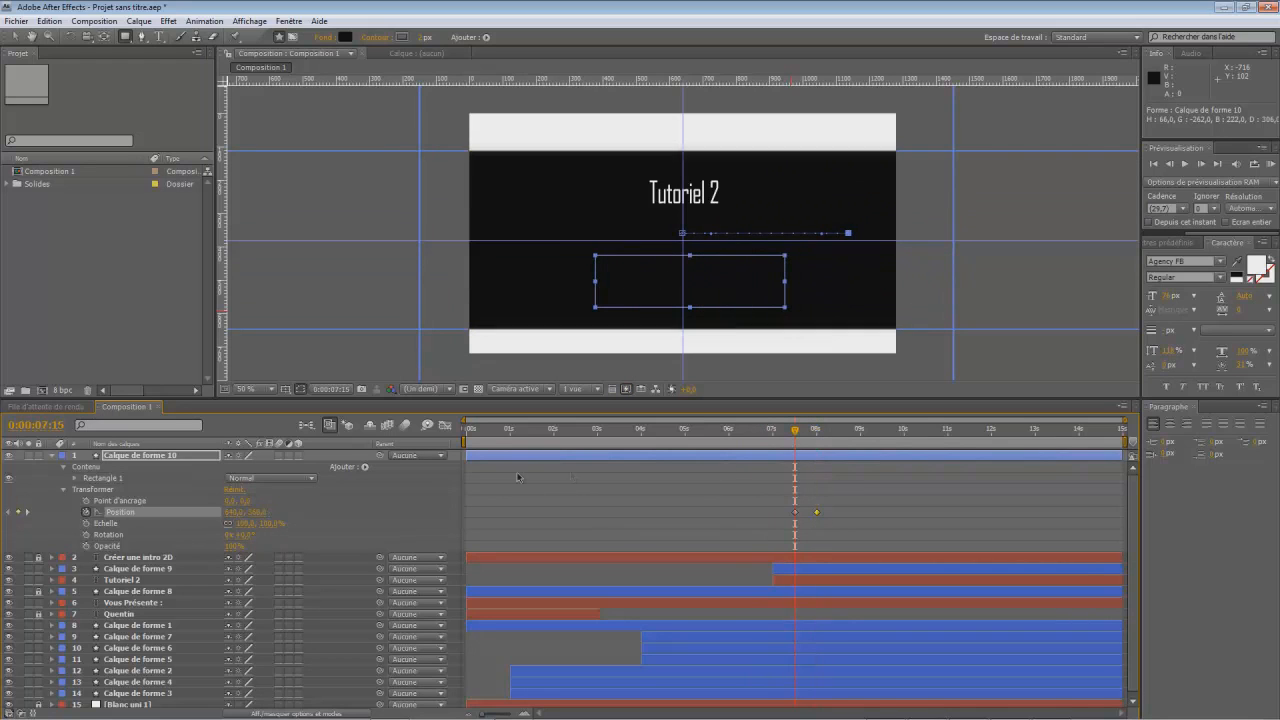
{"action": "left_click_drag", "start_coordinate": [473, 460], "coordinate": [797, 466]}
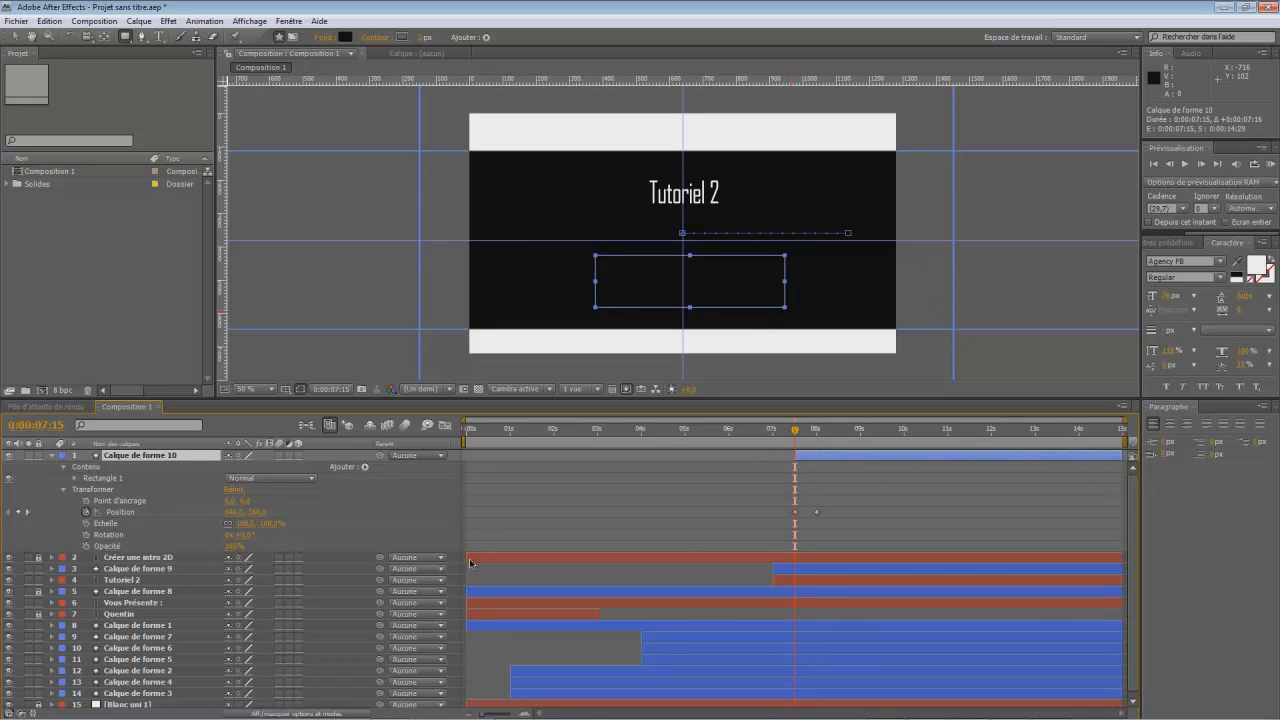
{"action": "left_click_drag", "start_coordinate": [468, 560], "coordinate": [796, 573]}
{"action": "left_click", "coordinate": [37, 556]}
{"action": "left_click", "coordinate": [38, 557]}
{"action": "left_click_drag", "start_coordinate": [466, 558], "coordinate": [789, 573]}
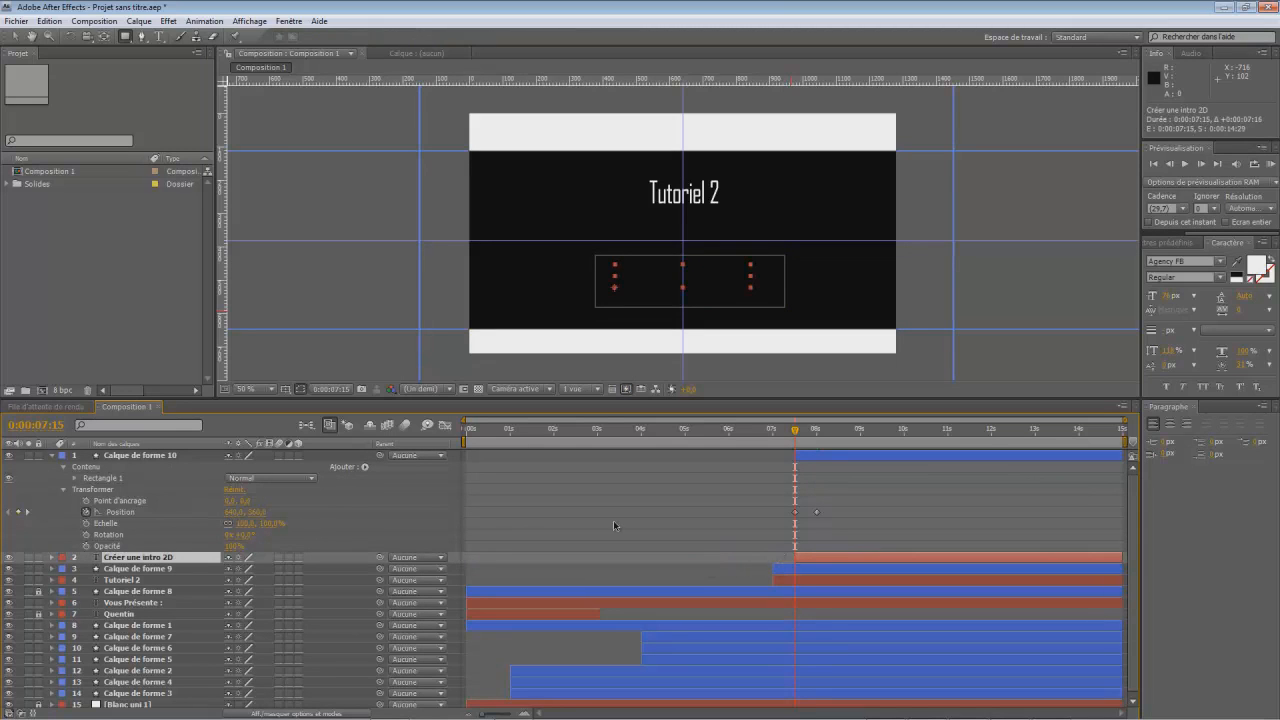
- Set the stroke opacity of the rectangle covering "Créer une intro 2D" to 0%
{"action": "left_click", "coordinate": [53, 456]}
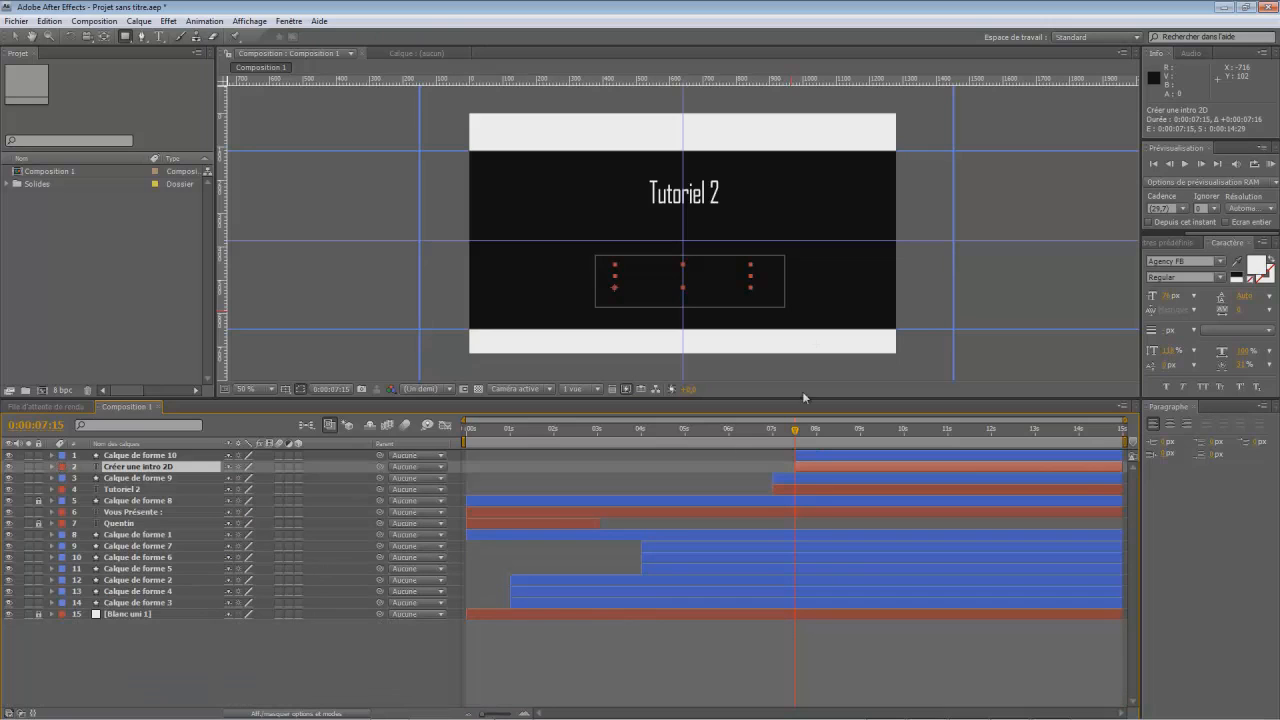
{"action": "left_click", "coordinate": [51, 456]}
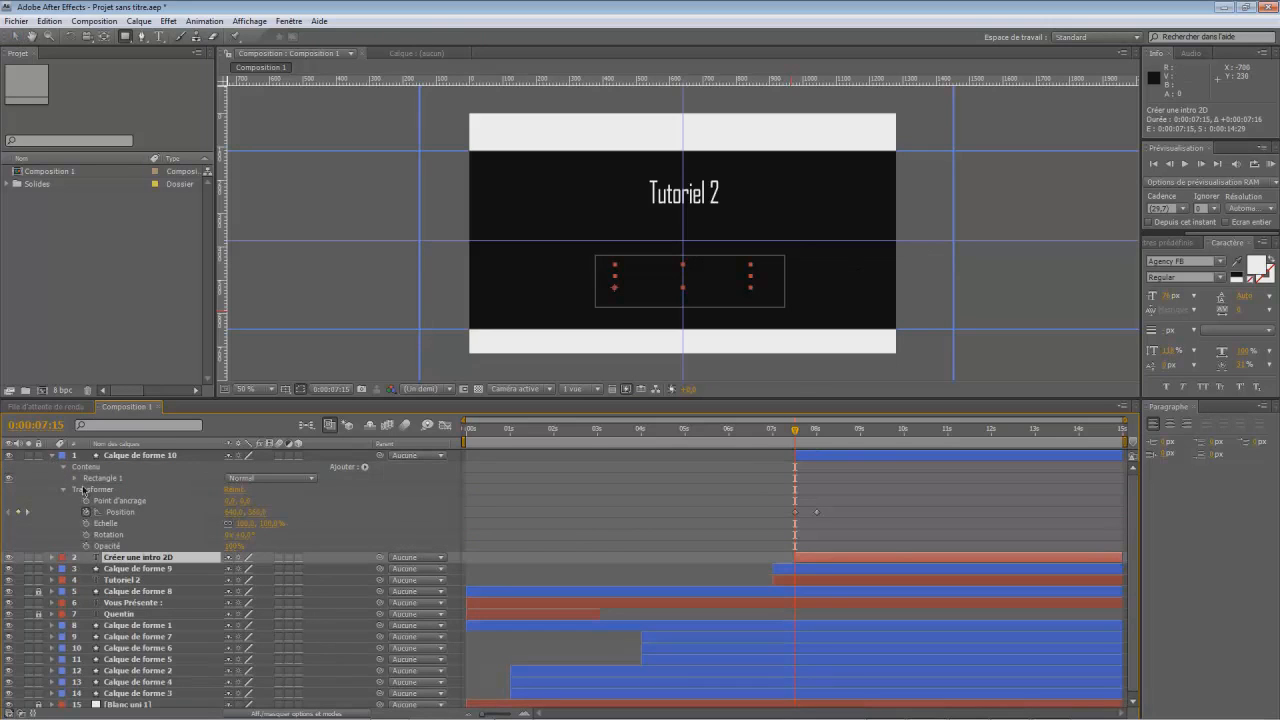
{"action": "left_click", "coordinate": [76, 484]}
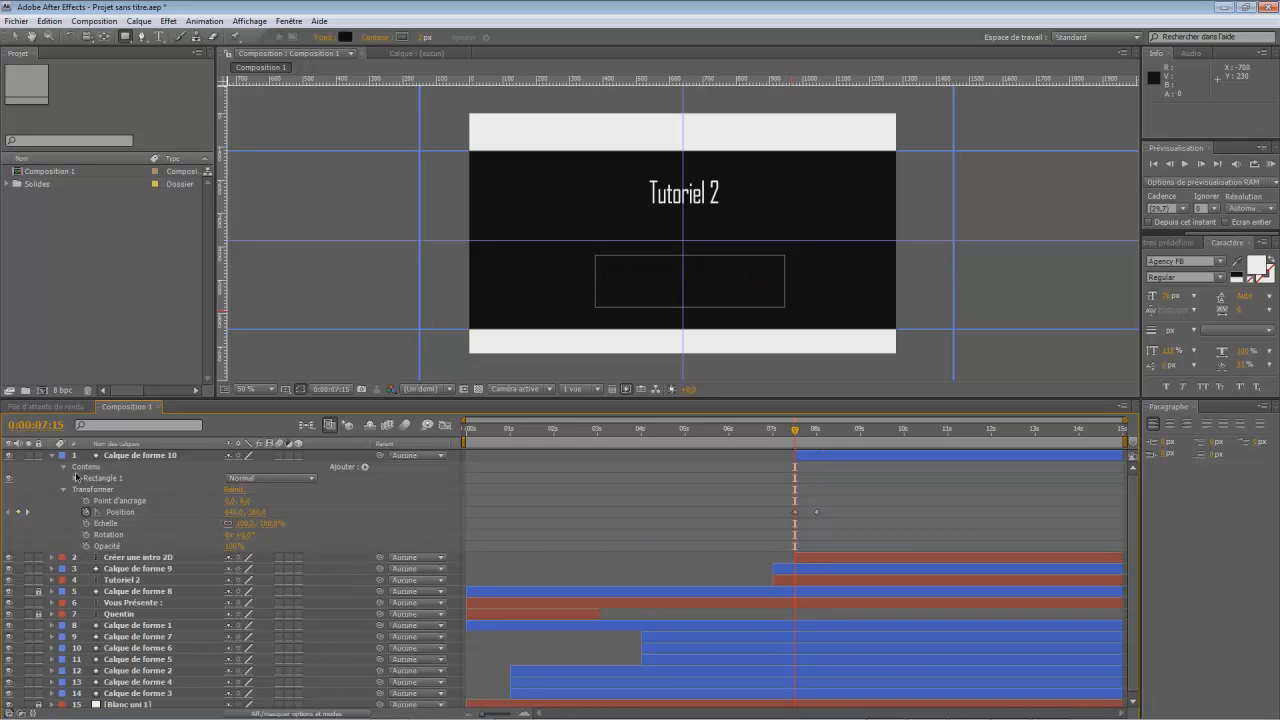
{"action": "left_click", "coordinate": [75, 479]}
{"action": "left_click", "coordinate": [85, 501]}
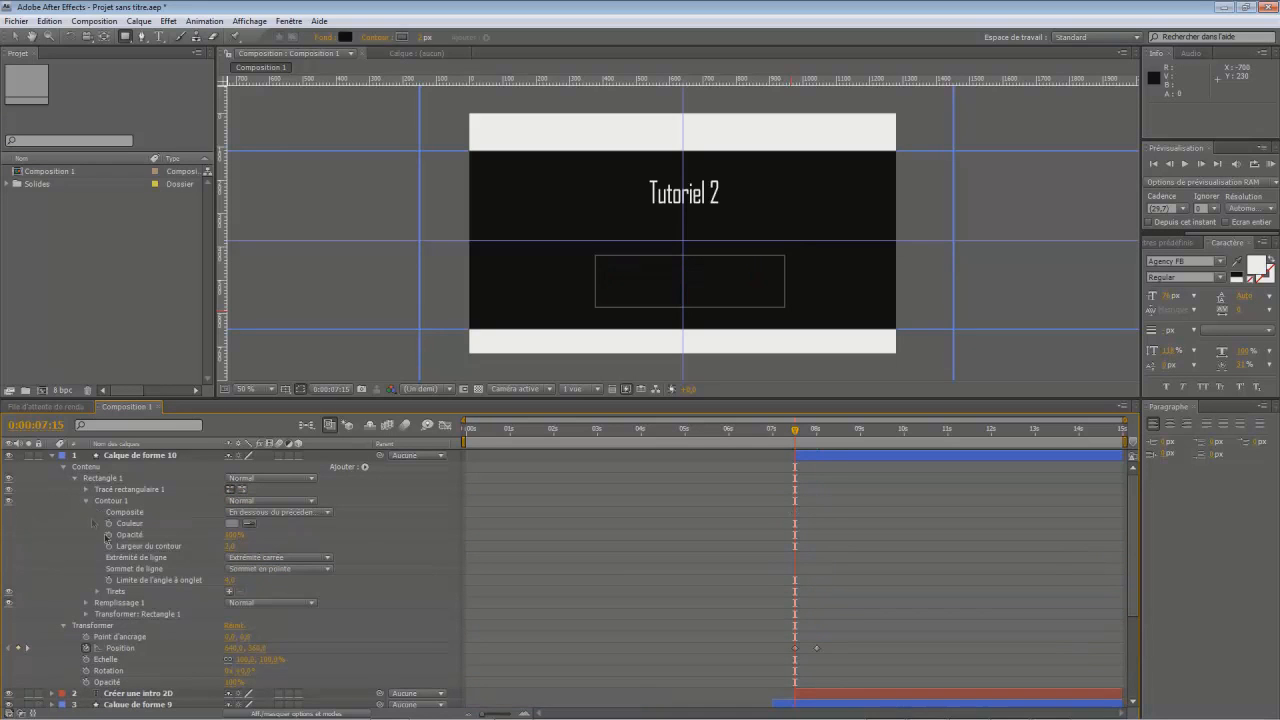
{"action": "left_click_drag", "start_coordinate": [233, 536], "coordinate": [115, 525]}
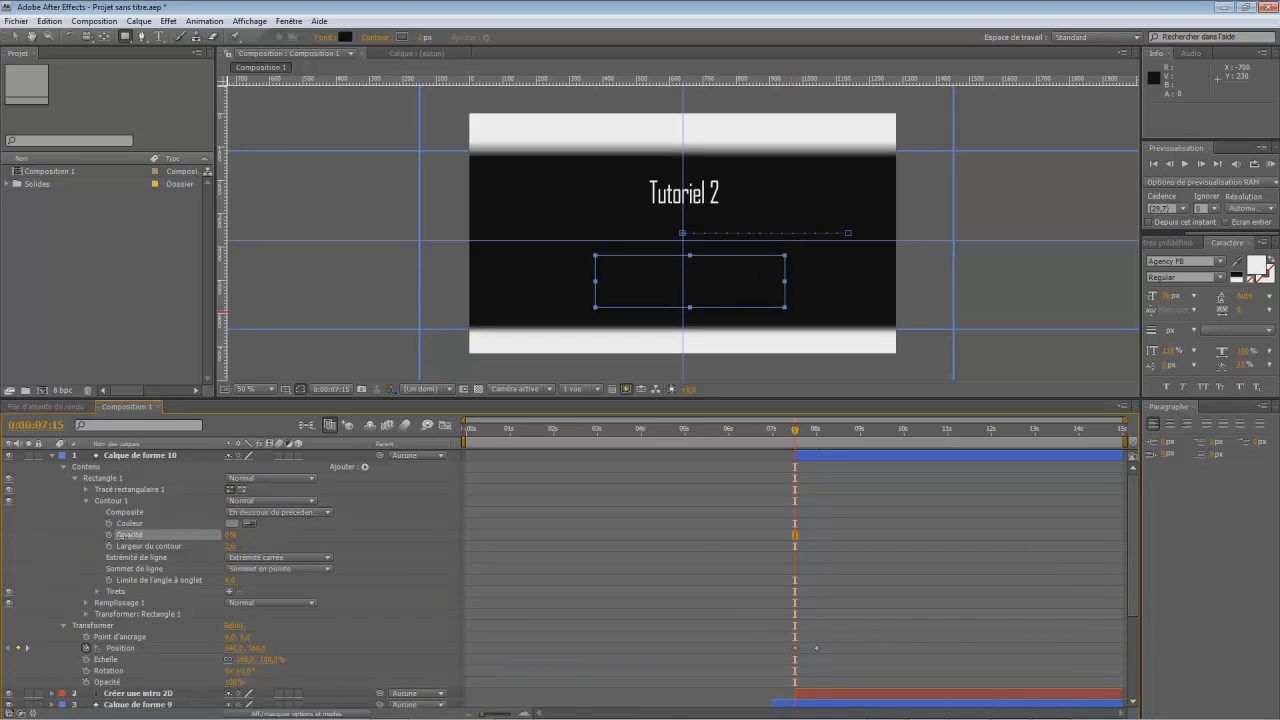
{"action": "left_click", "coordinate": [866, 466]}
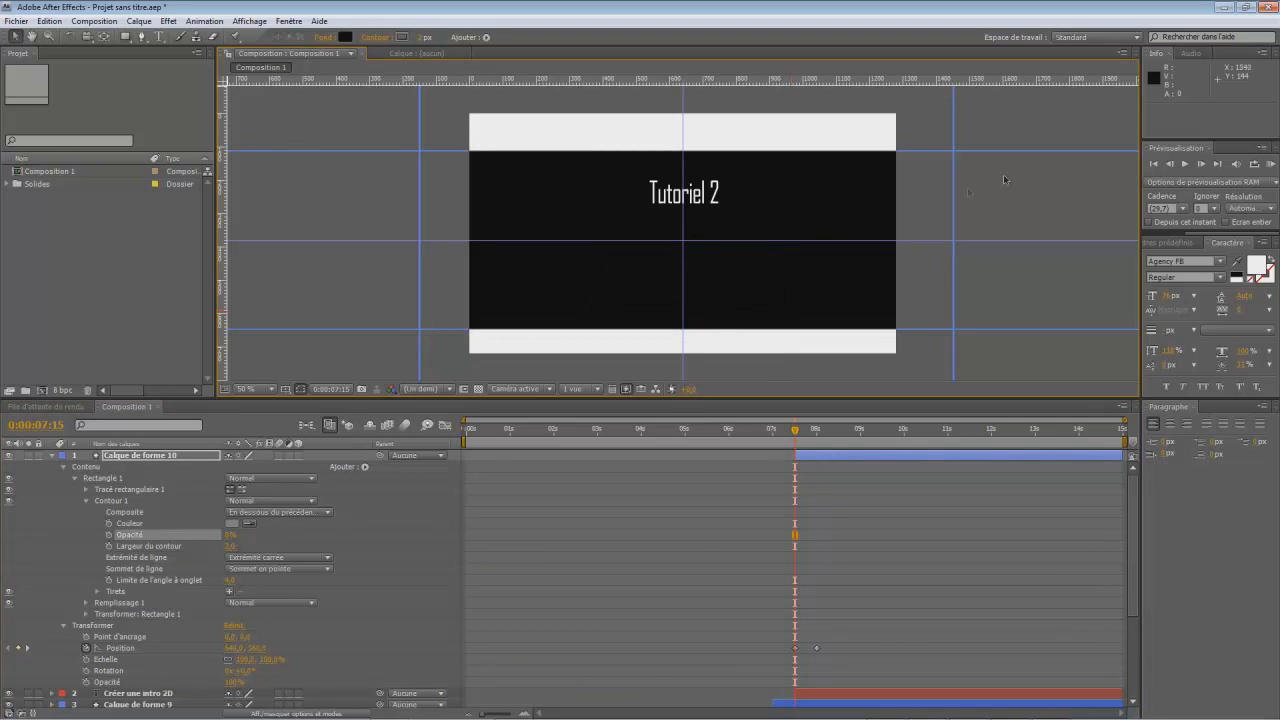
- Preview the whole intro from 0:00:00:00, stop playback and move the current time to 0:00:08:15
{"action": "left_click_drag", "start_coordinate": [799, 432], "coordinate": [467, 432]}
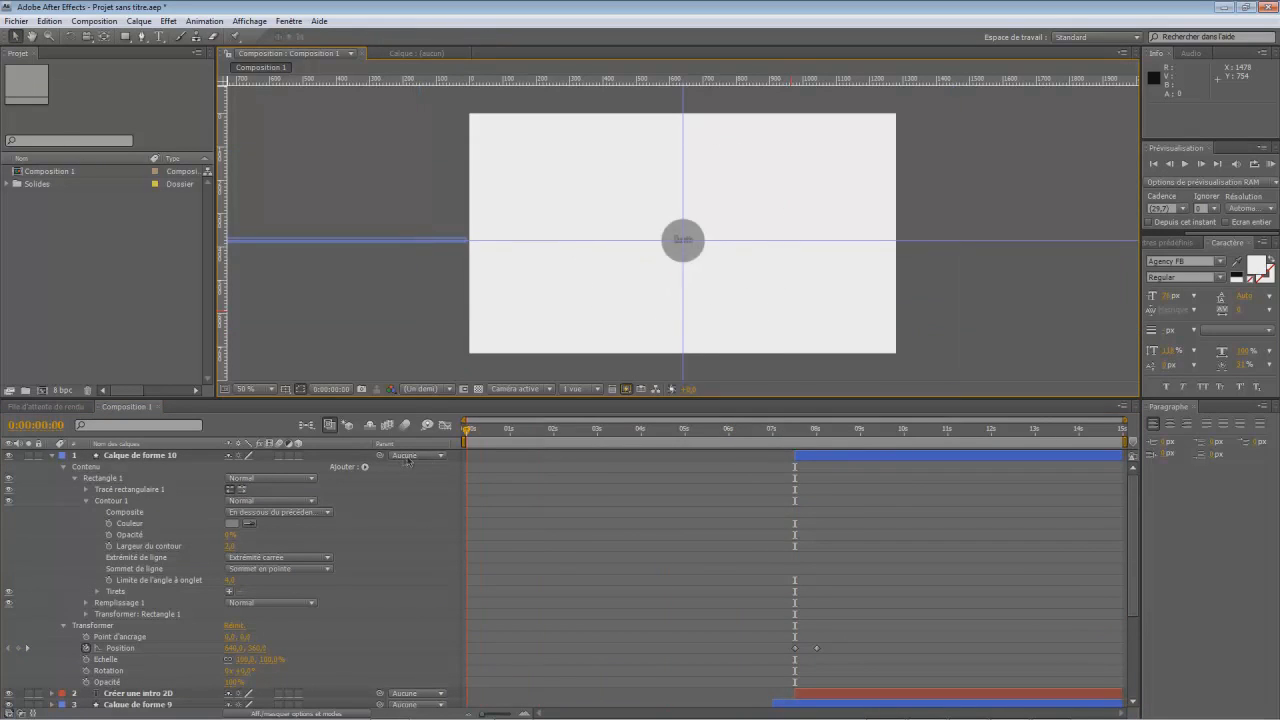
{"action": "left_click", "coordinate": [1185, 163]}
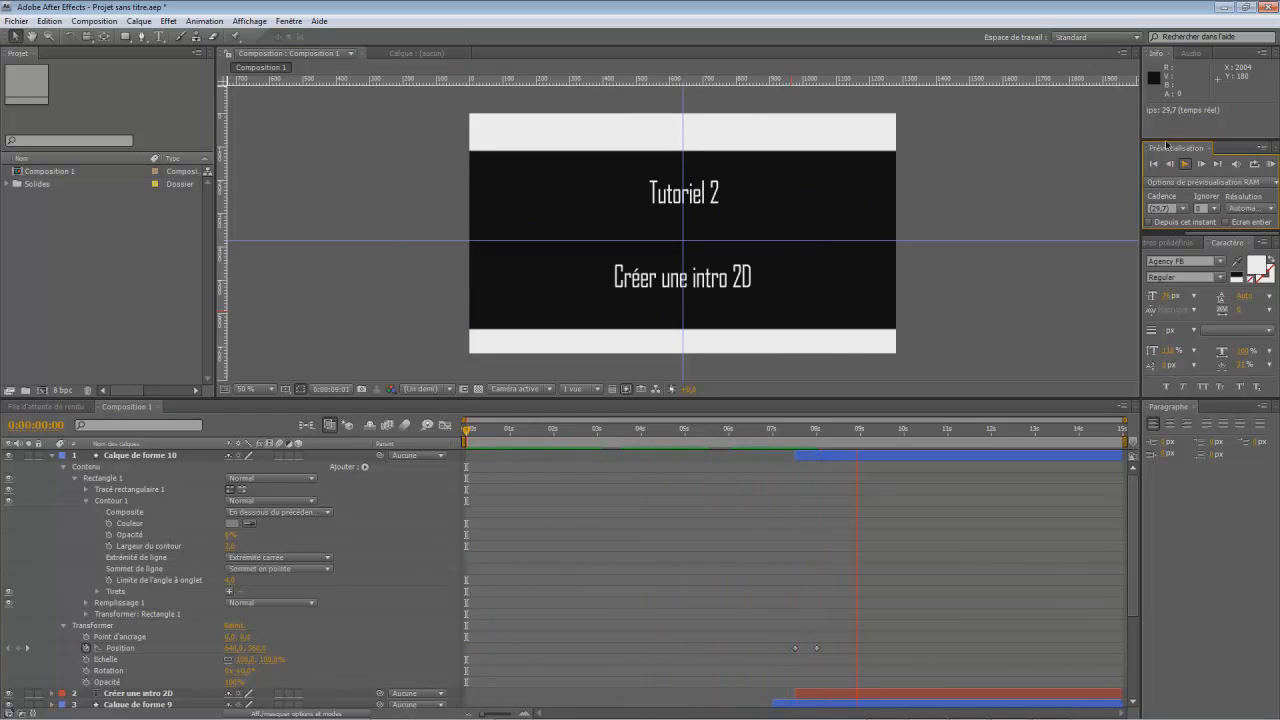
{"action": "left_click", "coordinate": [1184, 166]}
{"action": "left_click_drag", "start_coordinate": [883, 458], "coordinate": [839, 439]}
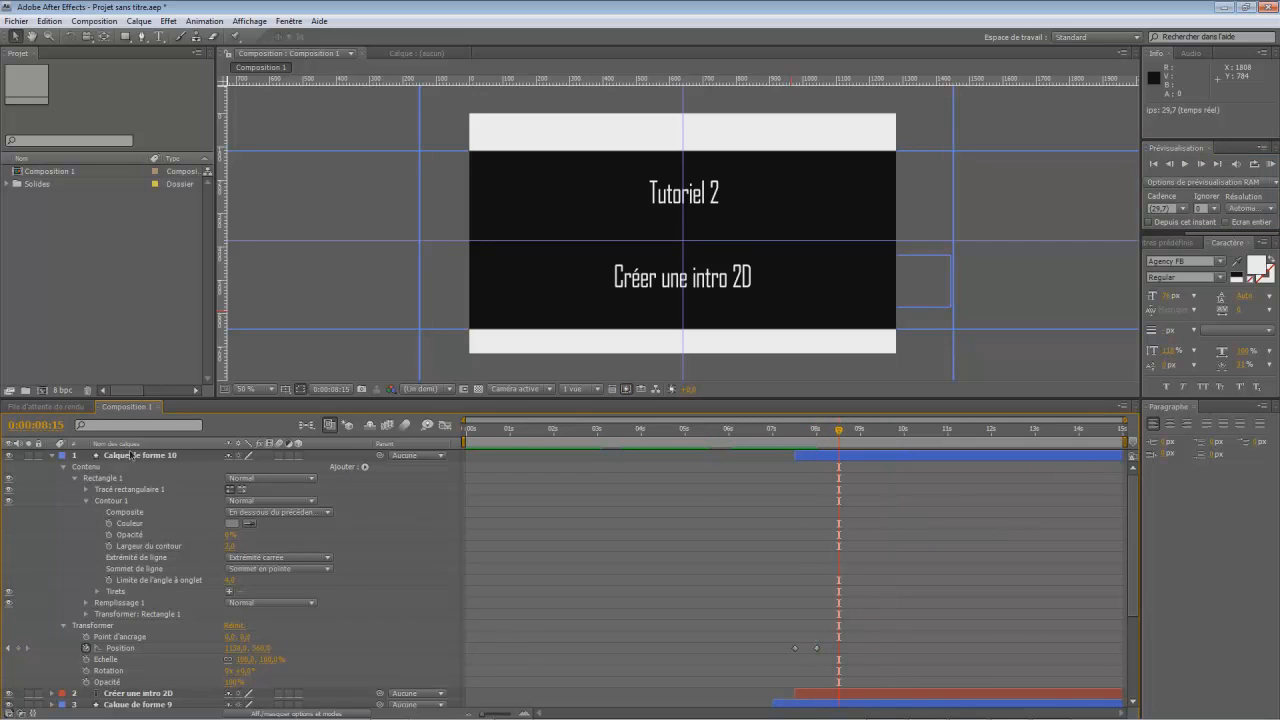
- Collapse the top rectangle's layer and add a size keyframe at 0:00:08:00 to the black band on Calque de forme 8
{"action": "left_click", "coordinate": [54, 455]}
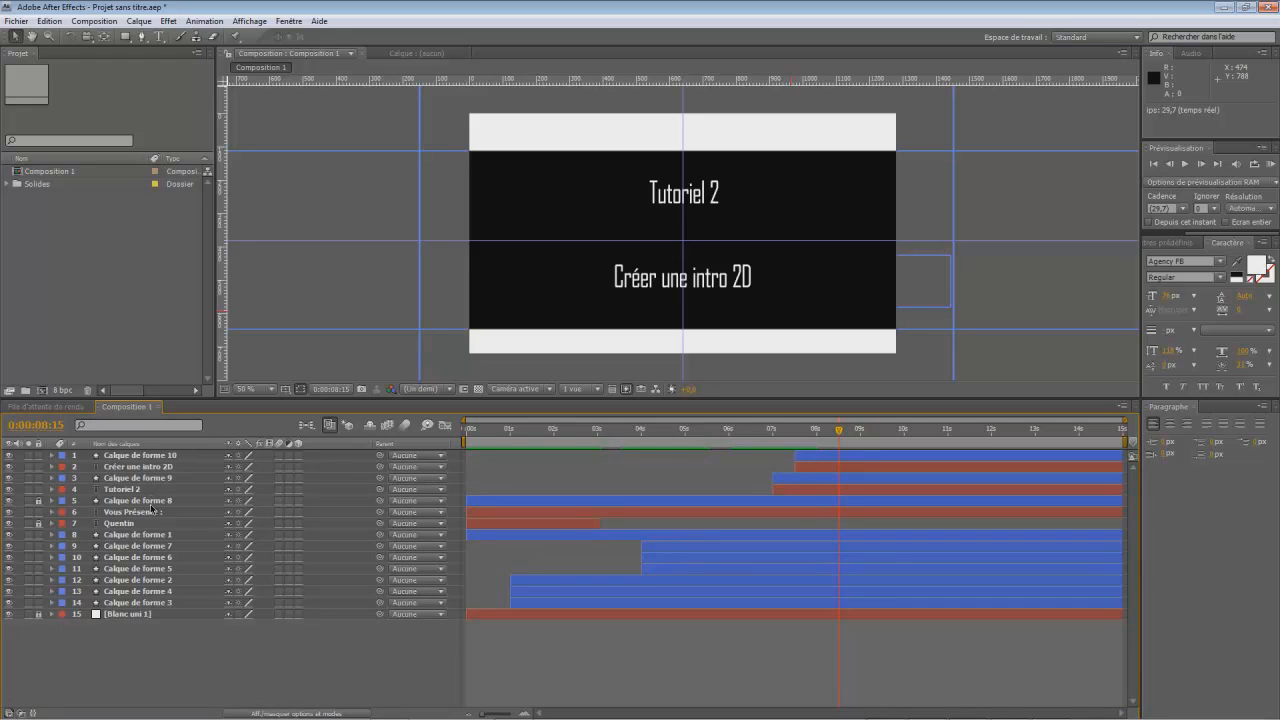
{"action": "left_click", "coordinate": [51, 501], "text": "ctrl"}
{"action": "scroll", "coordinate": [53, 507], "scroll_direction": "down", "scroll_amount": 2}
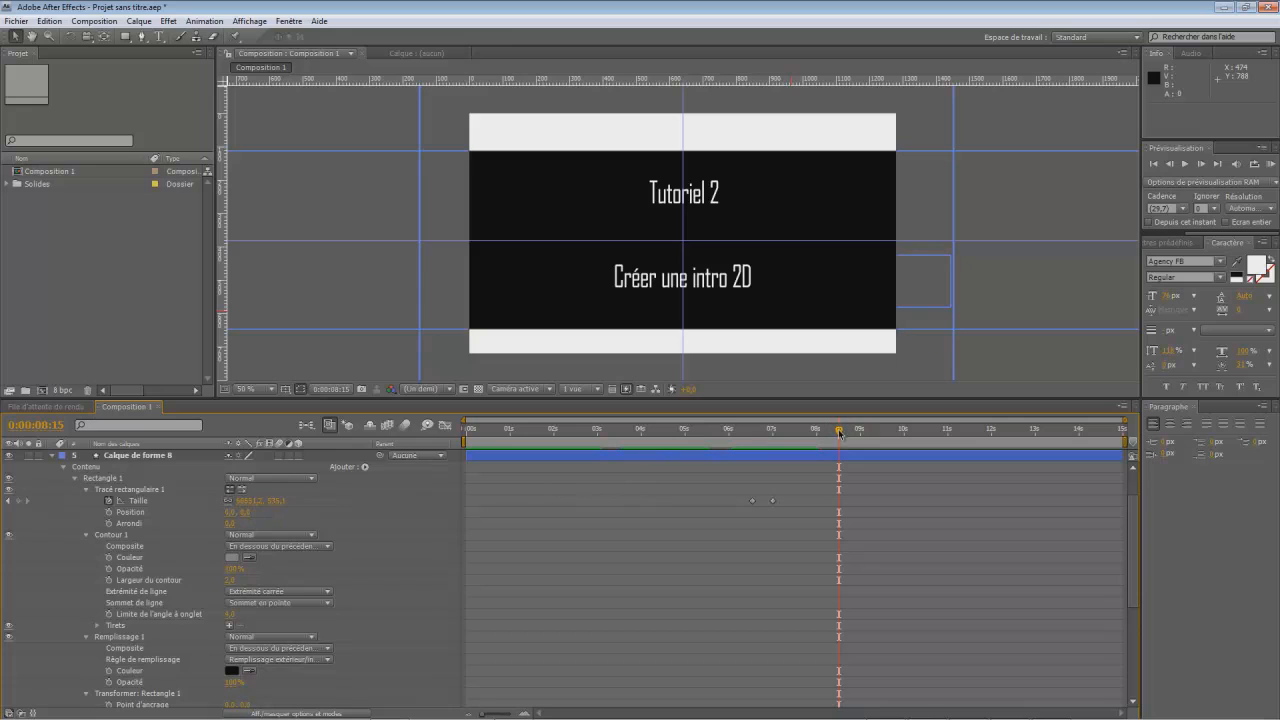
{"action": "left_click_drag", "start_coordinate": [839, 434], "coordinate": [817, 449]}
{"action": "left_click", "coordinate": [19, 502]}
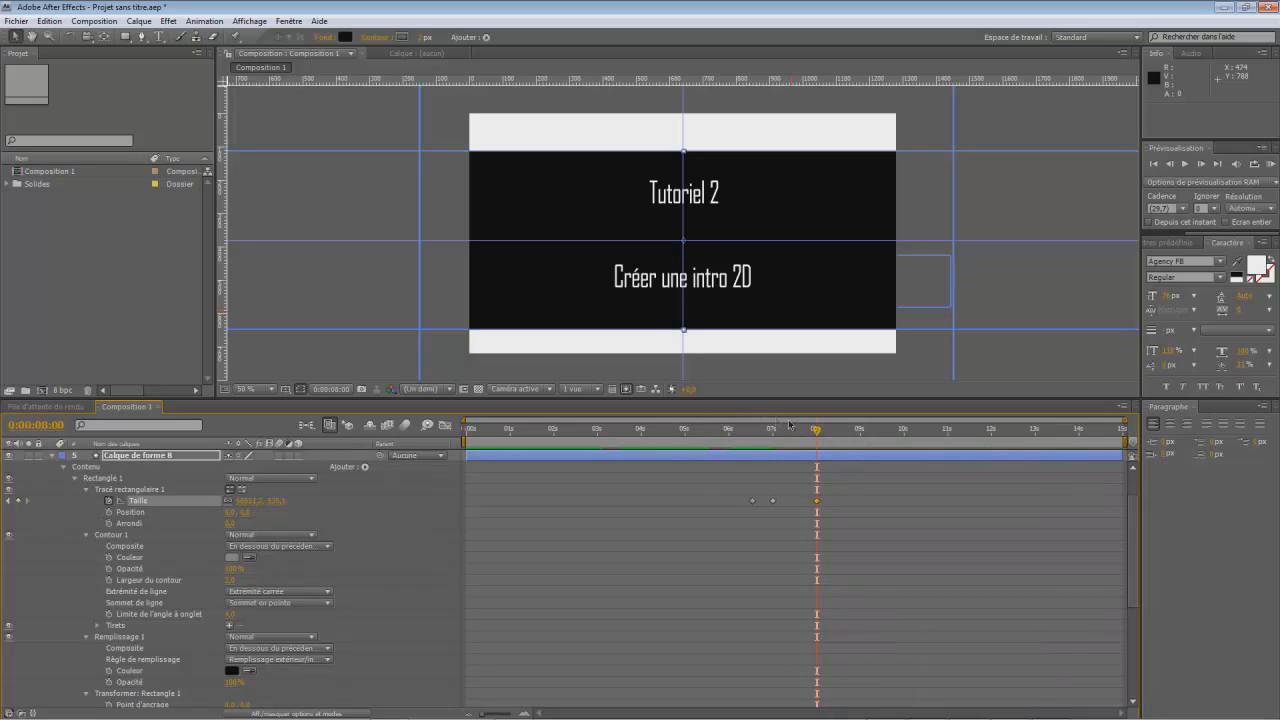
- Keyframe the black band's size down to 0 at 0:00:08:15
{"action": "left_click_drag", "start_coordinate": [820, 432], "coordinate": [837, 437]}
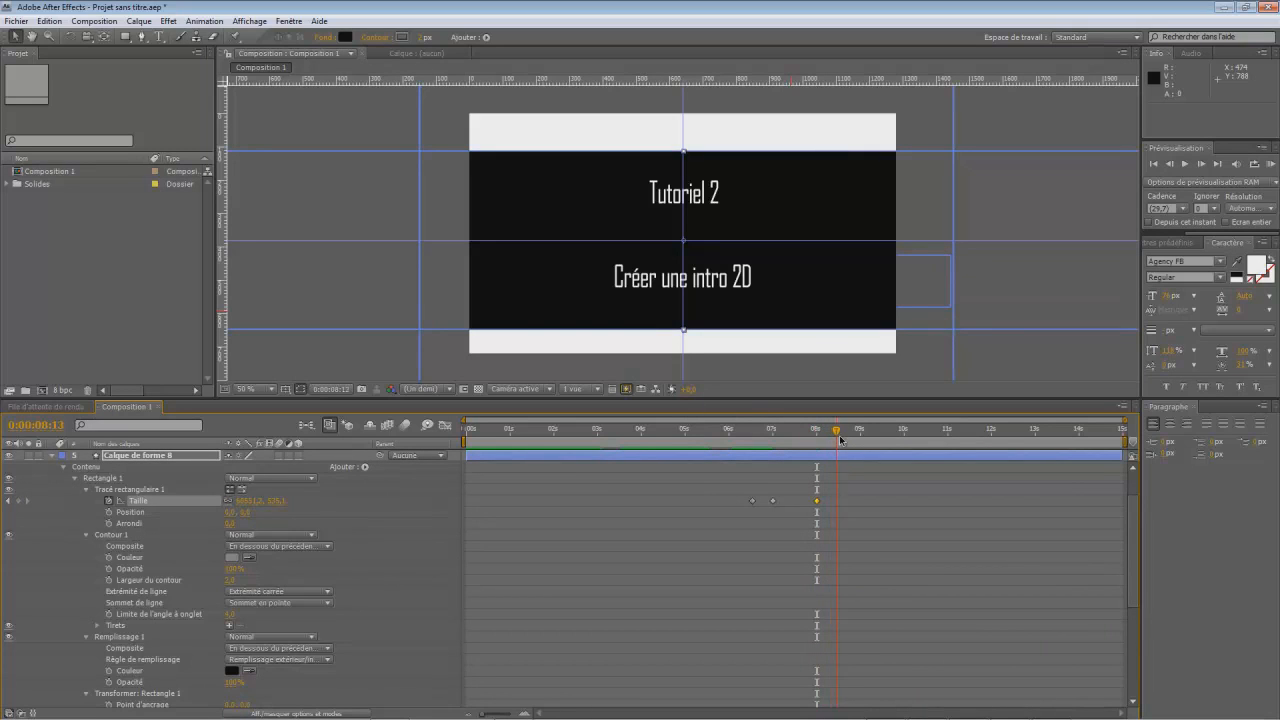
{"action": "mouse_move", "coordinate": [277, 508]}
{"action": "left_mouse_down"}
{"action": "mouse_move", "coordinate": [12, 540]}
{"action": "mouse_move", "coordinate": [257, 500]}
{"action": "left_mouse_up"}
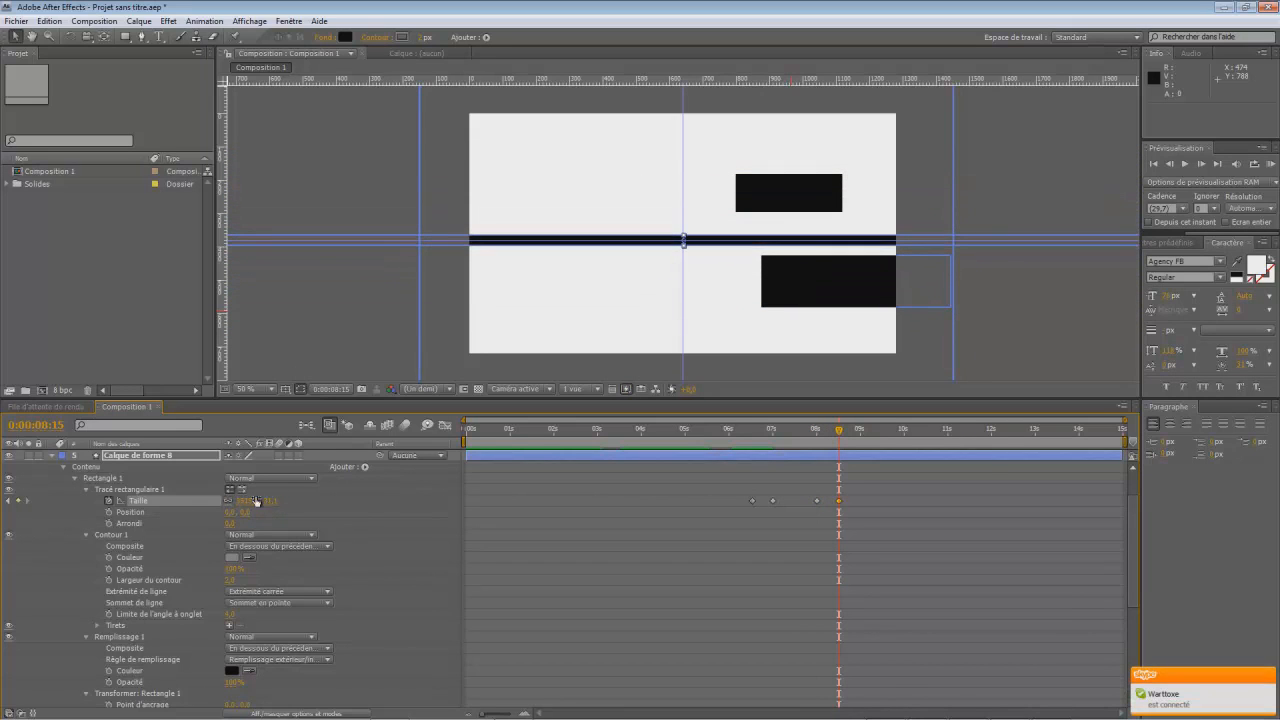
{"action": "left_click", "coordinate": [268, 502]}
{"action": "type", "text": "0"}
{"action": "key", "text": "Return"}
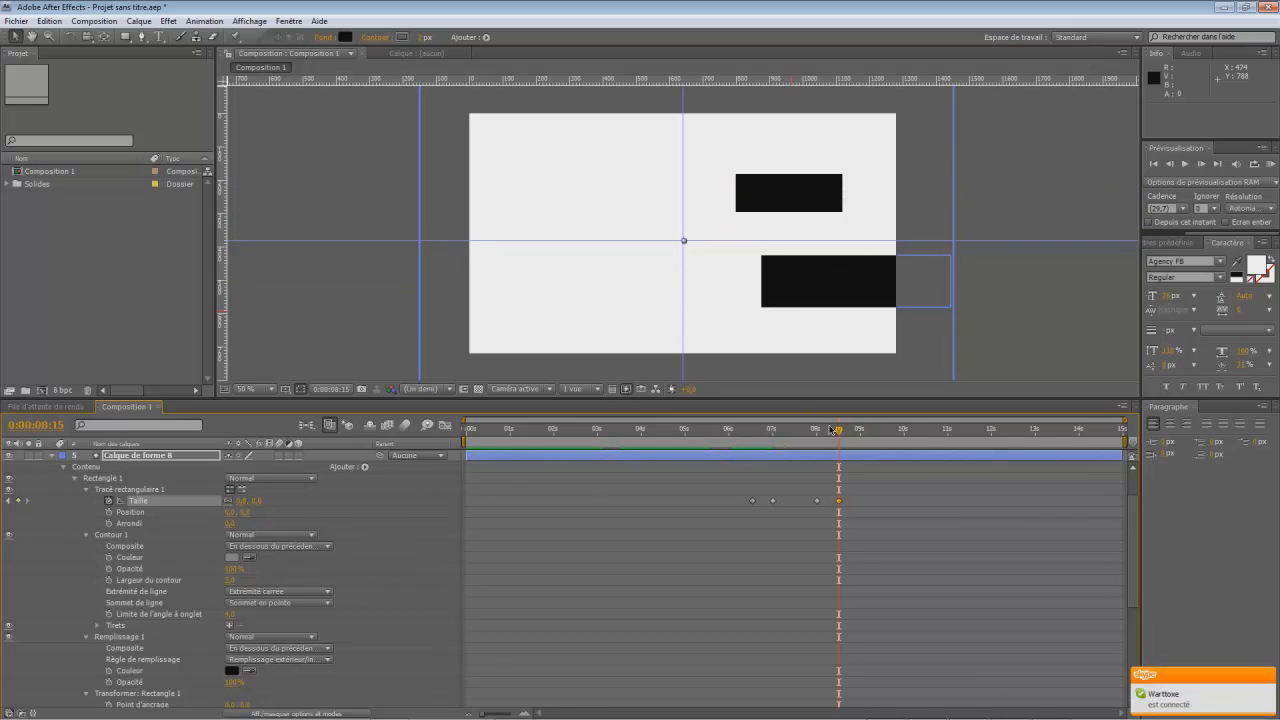
- Collapse the black band's layer and try trimming the start of the rectangle layer covering "Tutoriel 2" to 0:00:07:15
{"action": "left_click_drag", "start_coordinate": [835, 435], "coordinate": [770, 468]}
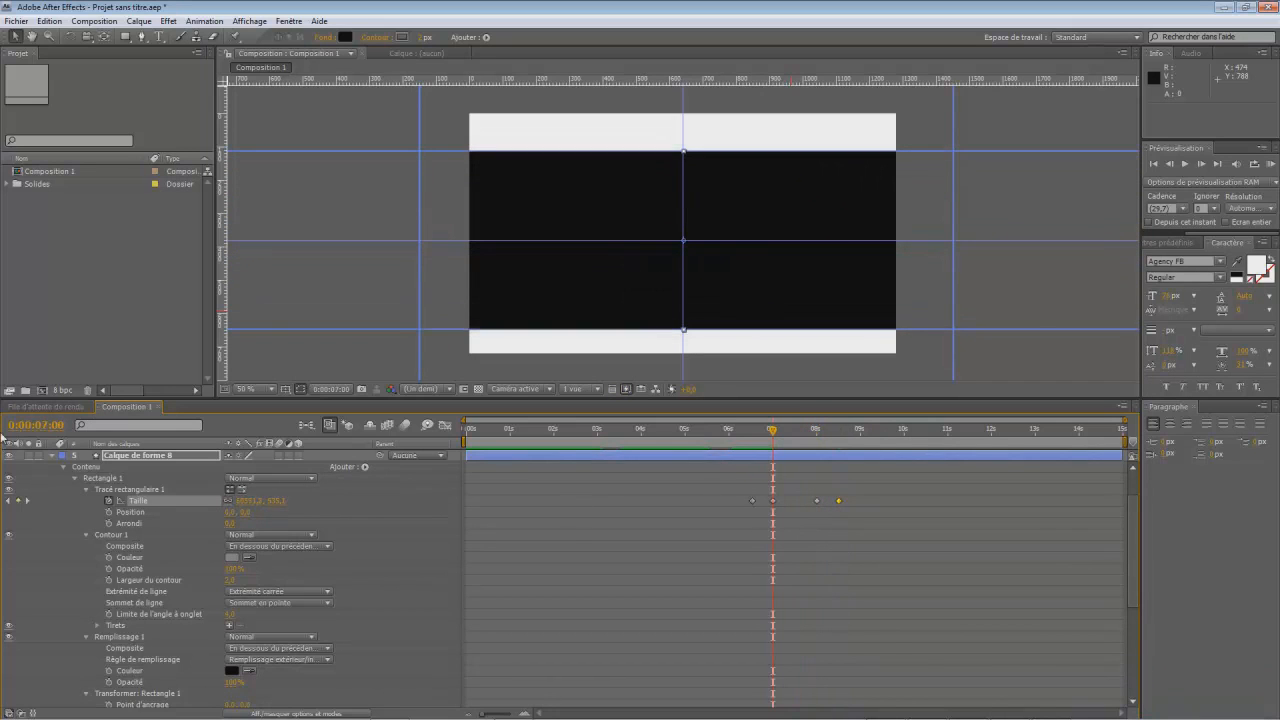
{"action": "left_click", "coordinate": [53, 457]}
{"action": "left_click", "coordinate": [118, 479]}
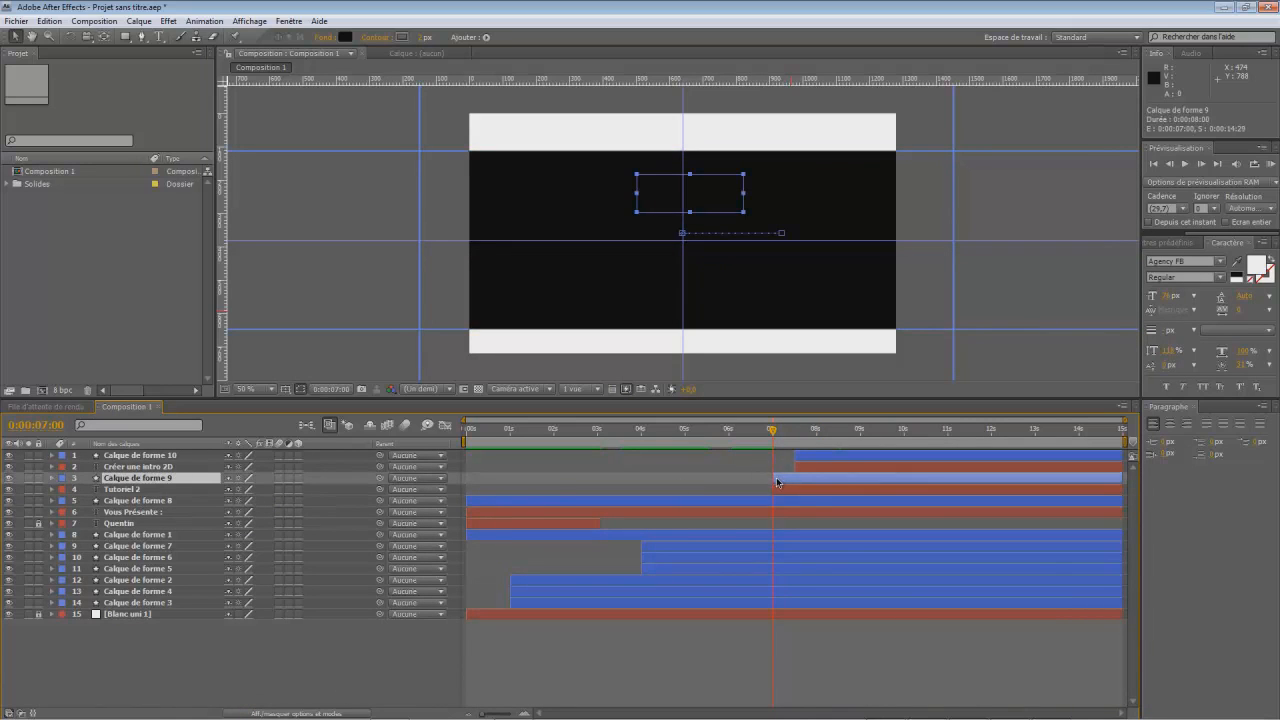
{"action": "left_click_drag", "start_coordinate": [774, 479], "coordinate": [800, 483]}
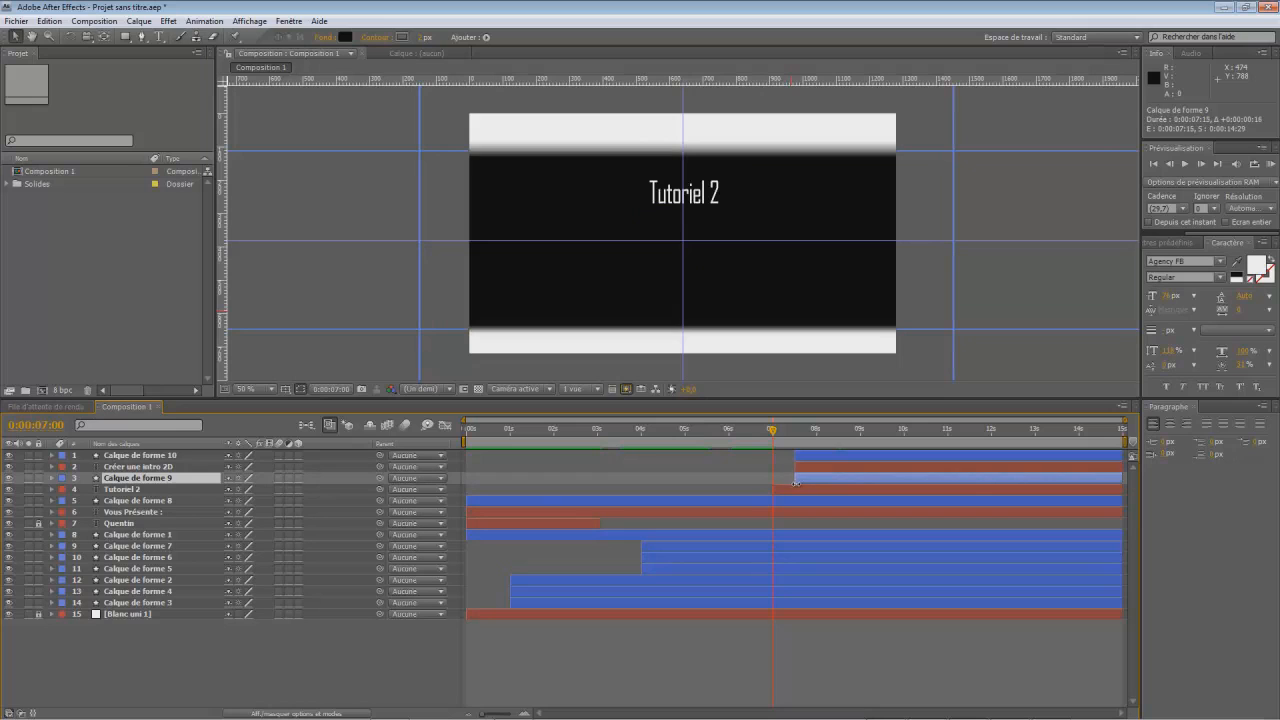
{"action": "left_click_drag", "start_coordinate": [773, 432], "coordinate": [773, 484]}
- Trim the ends of both title layers, their covering rectangles and the black band's layer to about 0:00:08:00
{"action": "left_click_drag", "start_coordinate": [773, 433], "coordinate": [818, 447]}
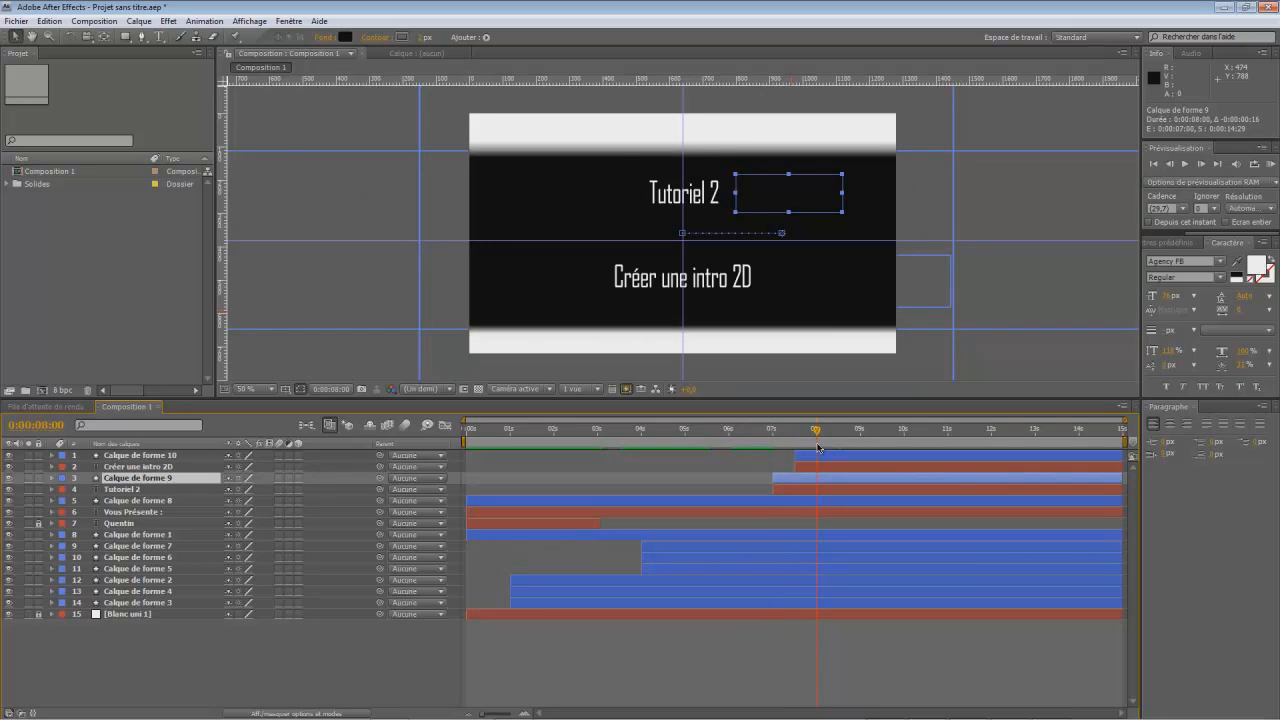
{"action": "left_click_drag", "start_coordinate": [1122, 455], "coordinate": [830, 476]}
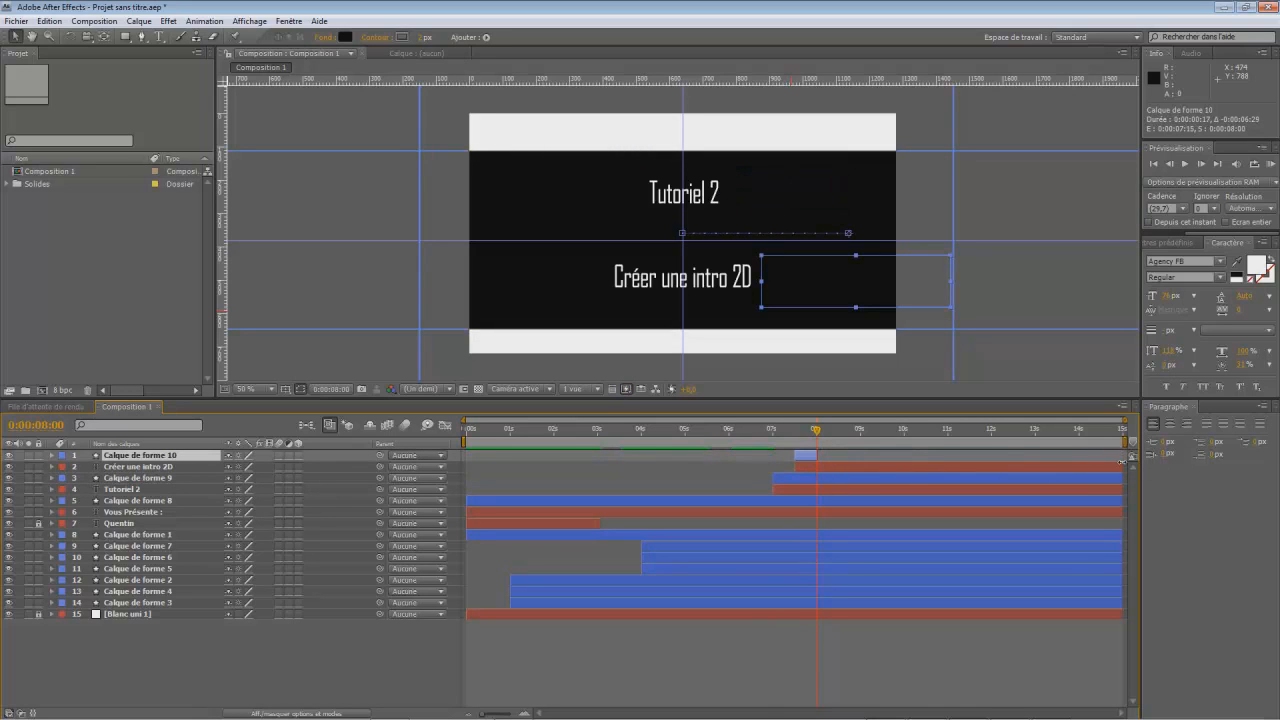
{"action": "left_click_drag", "start_coordinate": [1121, 467], "coordinate": [824, 487]}
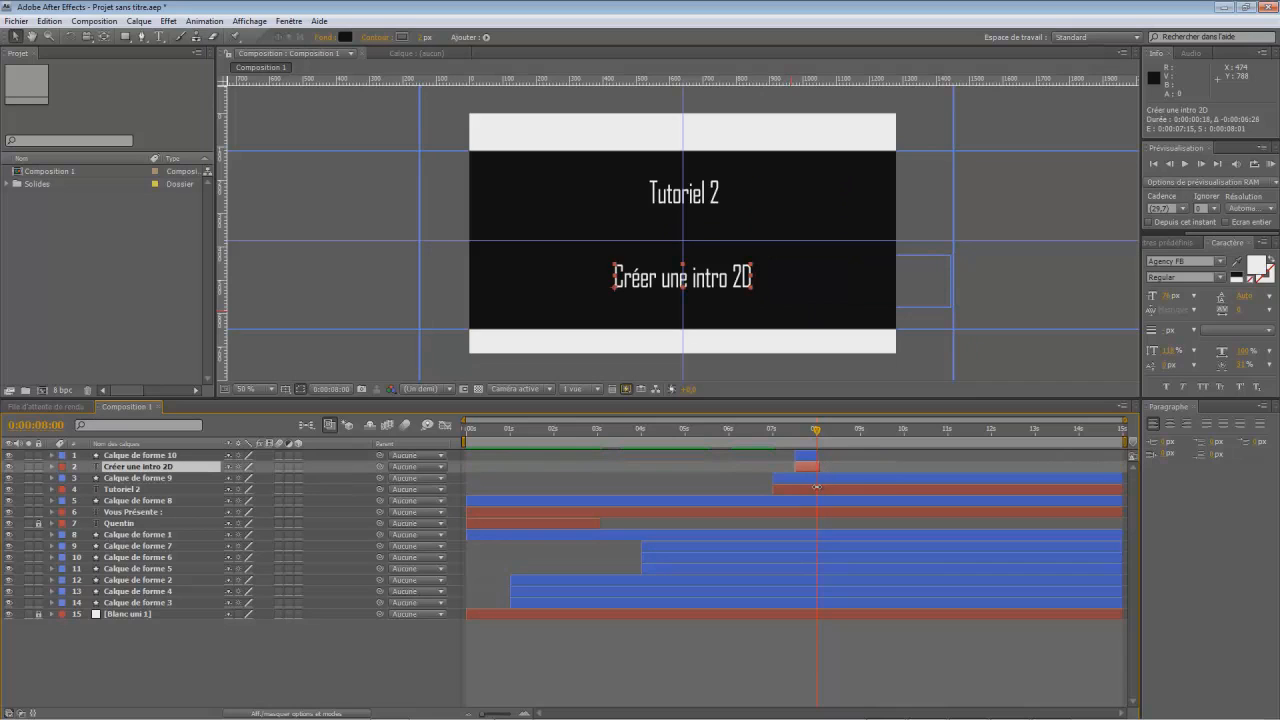
{"action": "left_click_drag", "start_coordinate": [1122, 479], "coordinate": [818, 491]}
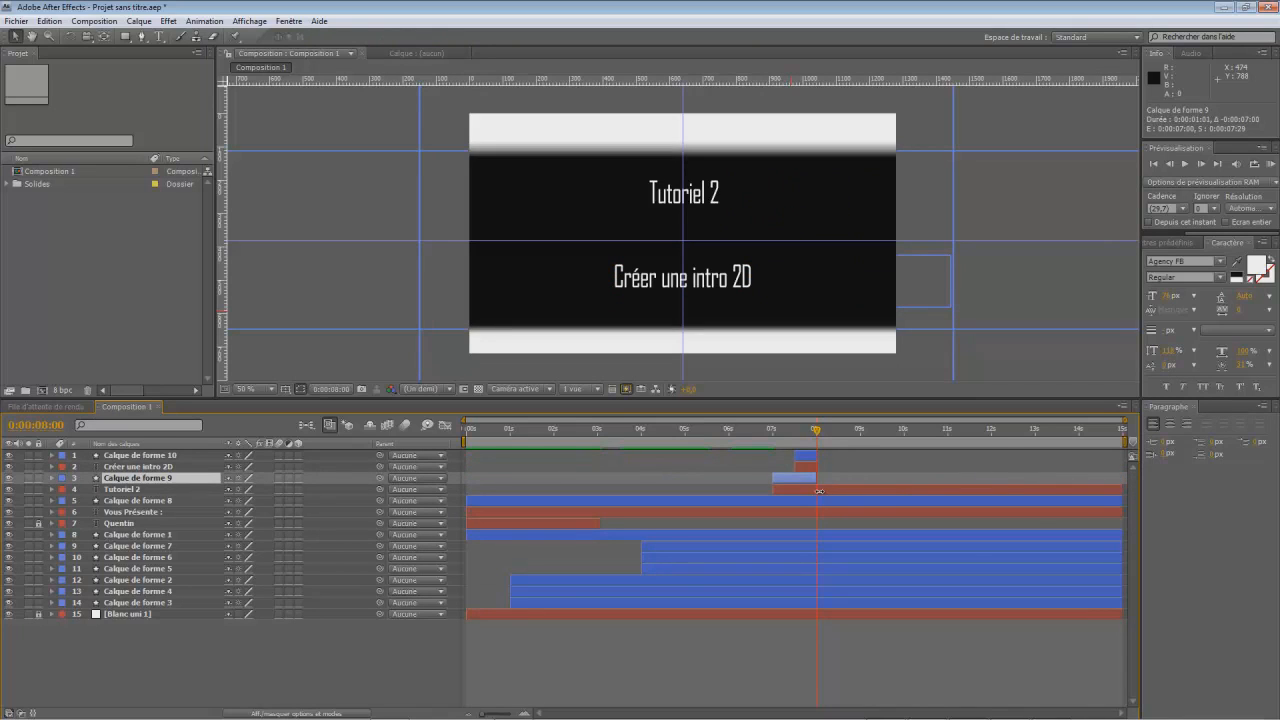
{"action": "left_click_drag", "start_coordinate": [1119, 493], "coordinate": [814, 501]}
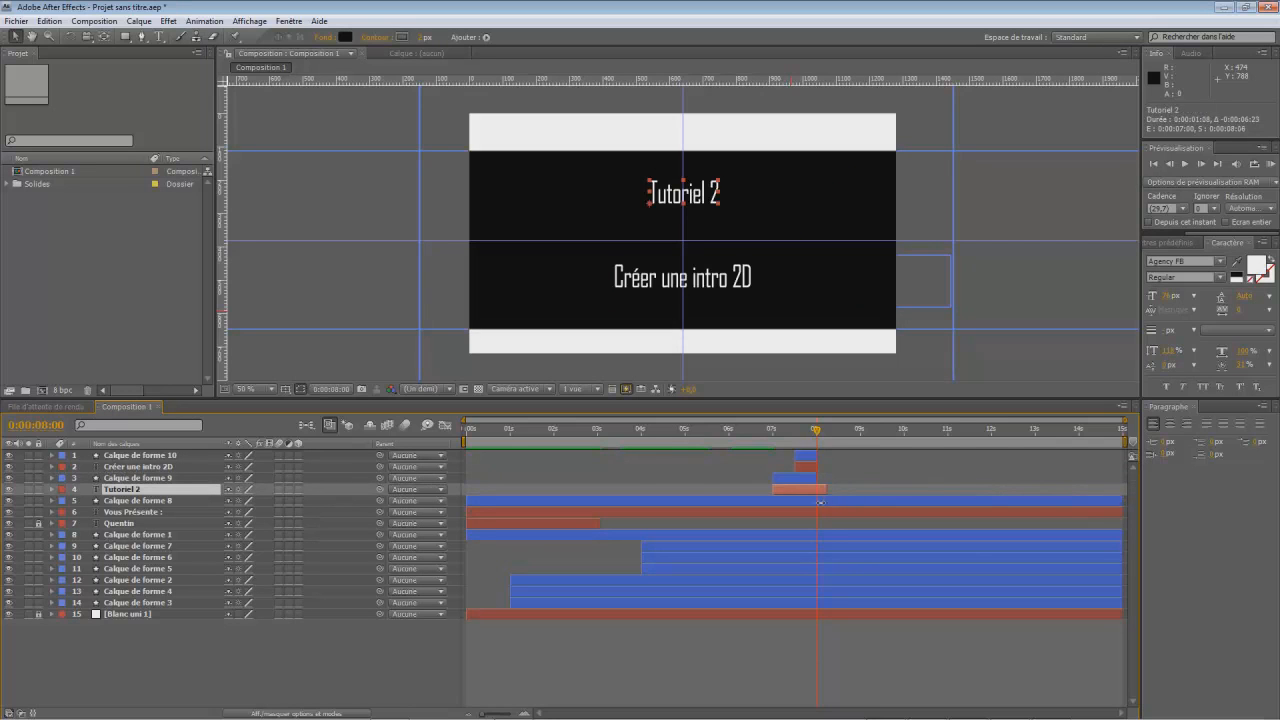
{"action": "left_click_drag", "start_coordinate": [1121, 504], "coordinate": [820, 511]}
{"action": "right_click", "coordinate": [878, 513]}
{"action": "left_click", "coordinate": [853, 505]}
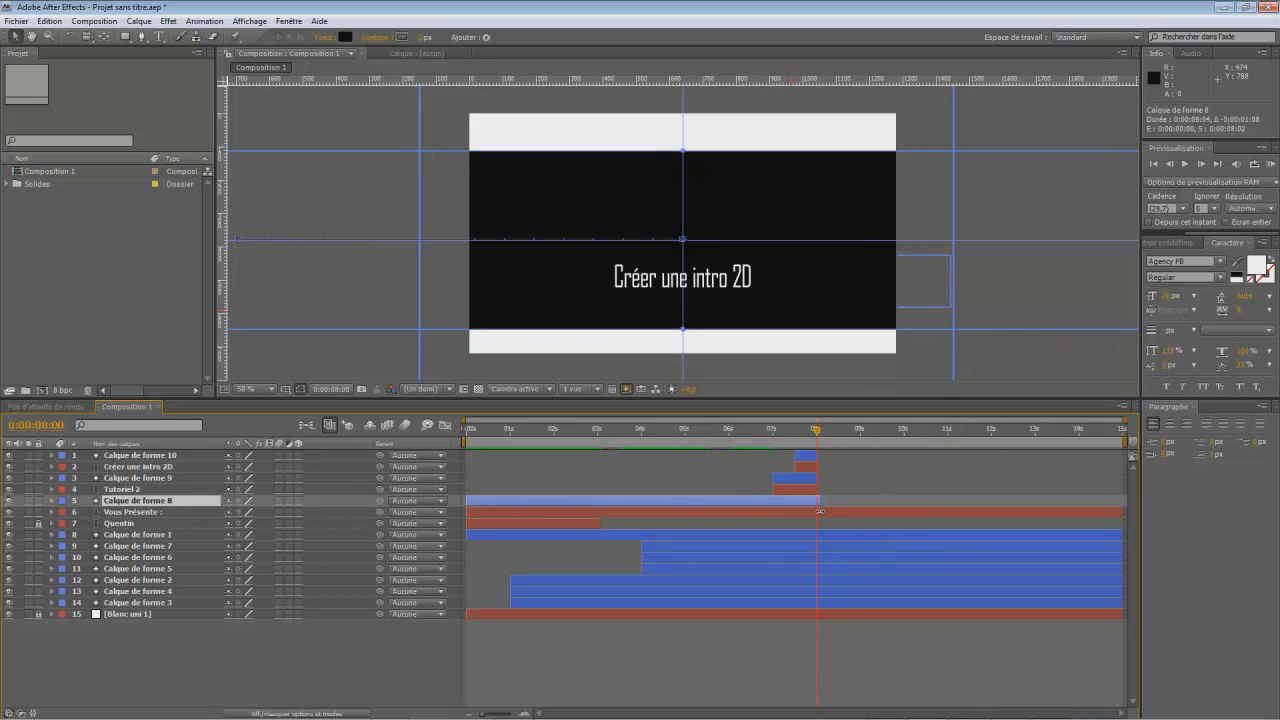
{"action": "left_click", "coordinate": [815, 489]}
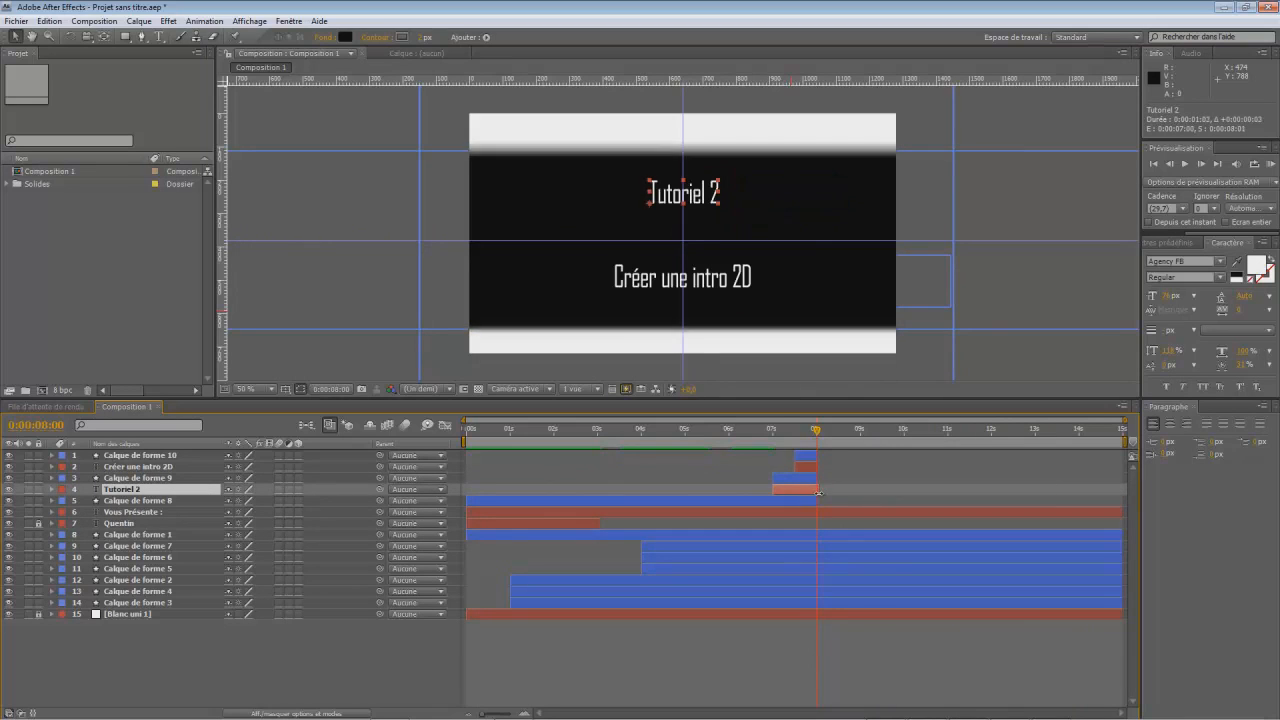
- Preview the title reveal and the ending of the trimmed layers from 0:00:06:23
{"action": "left_click_drag", "start_coordinate": [817, 436], "coordinate": [763, 467]}
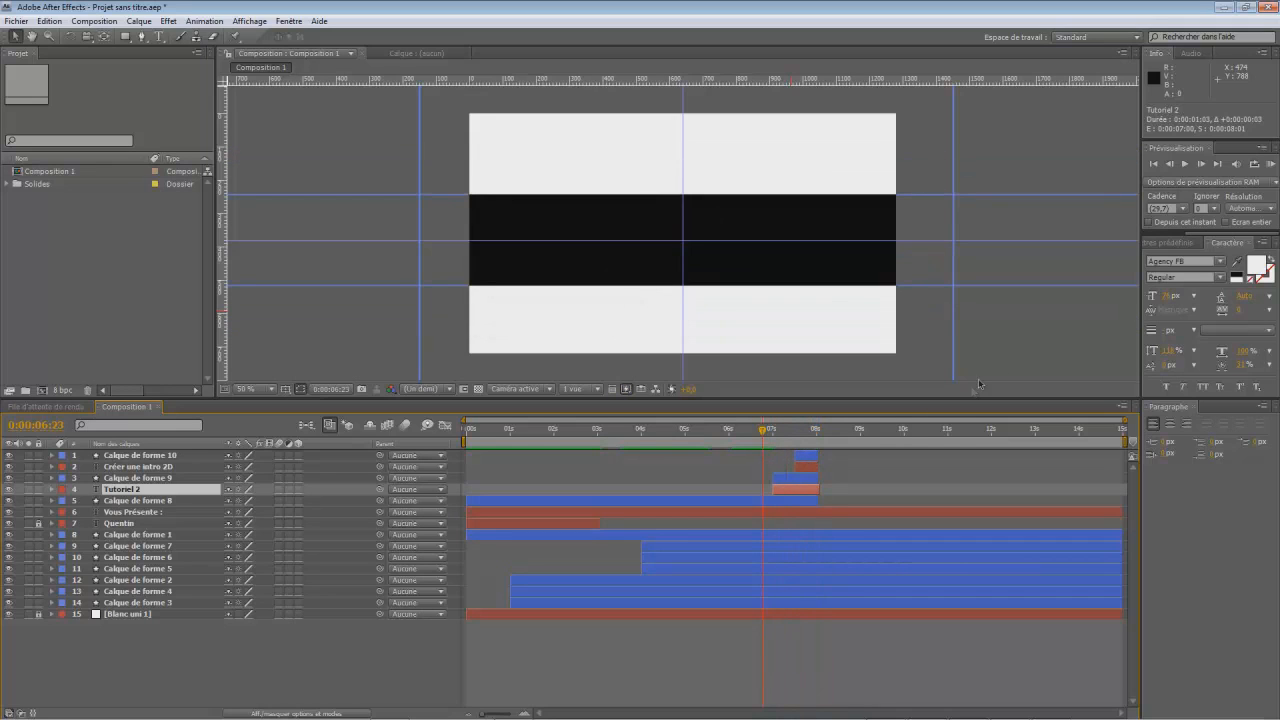
{"action": "left_click", "coordinate": [1186, 164]}
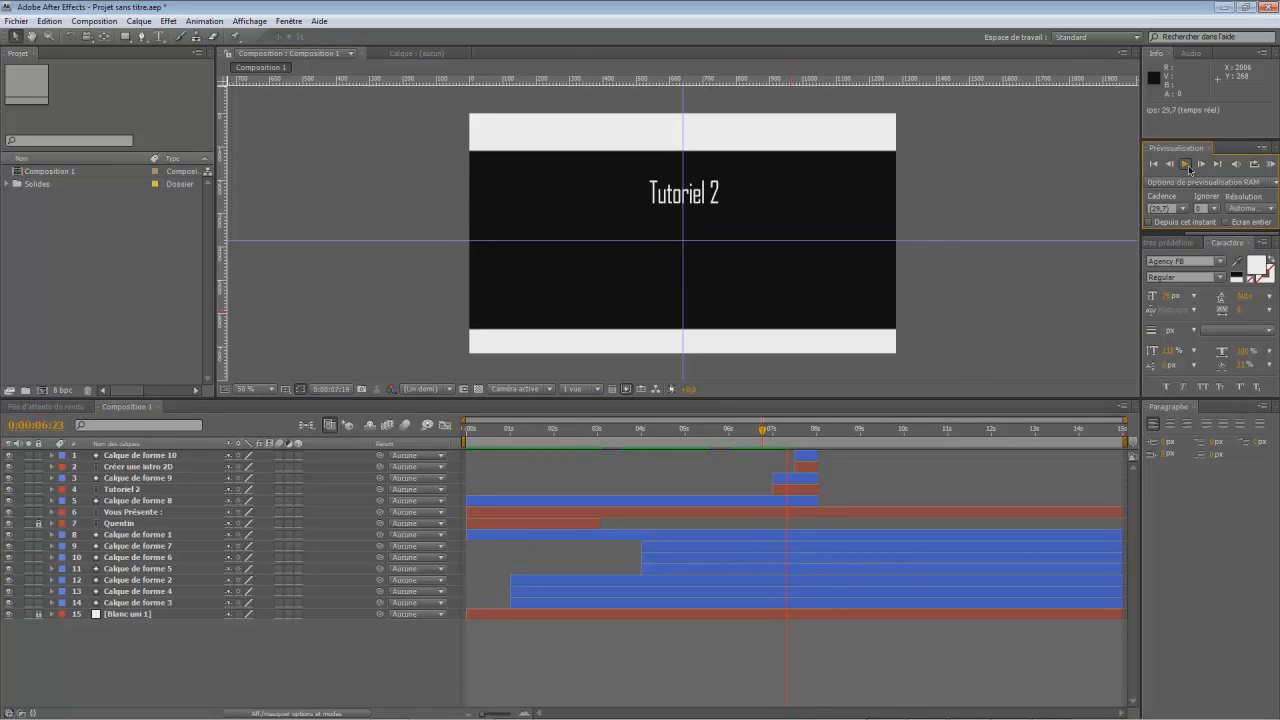
{"action": "left_click", "coordinate": [843, 428]}
- Expand the black band's layer and delete its size keyframes at 0:00:08:15 and 0:00:08:00
{"action": "left_click_drag", "start_coordinate": [843, 428], "coordinate": [818, 440]}
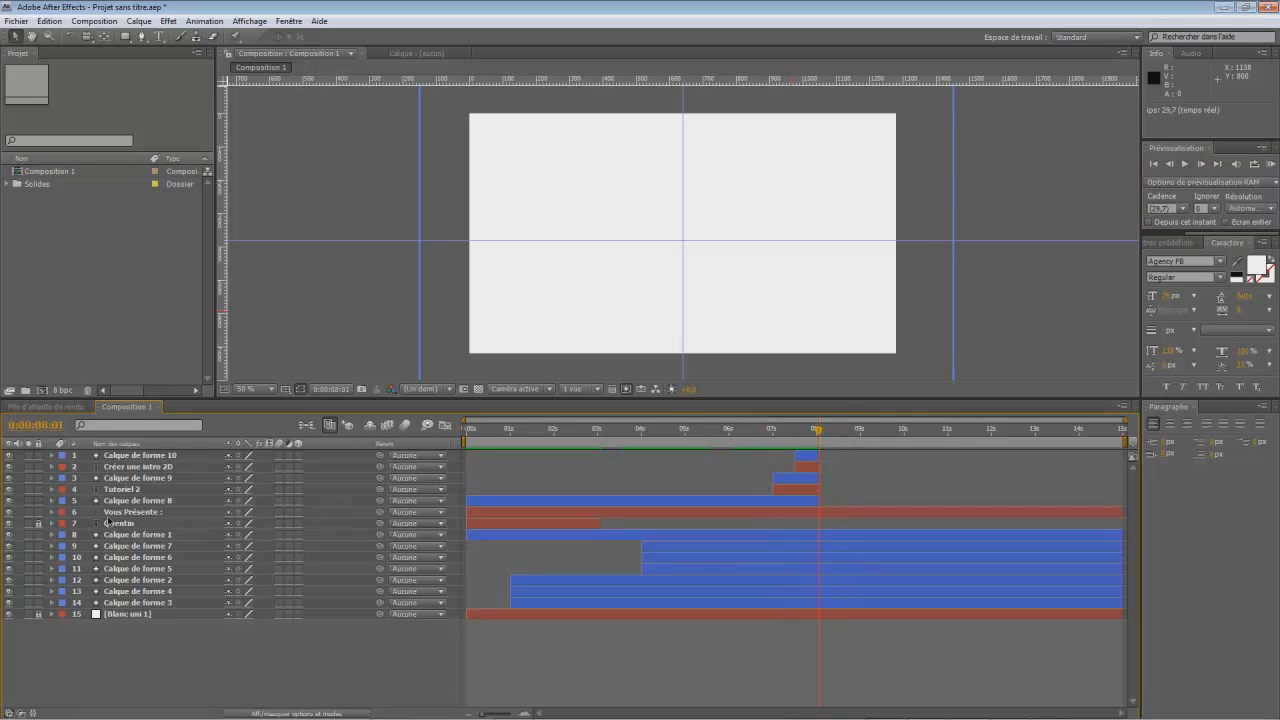
{"action": "left_click", "coordinate": [142, 501]}
{"action": "left_click", "coordinate": [51, 501], "text": "ctrl"}
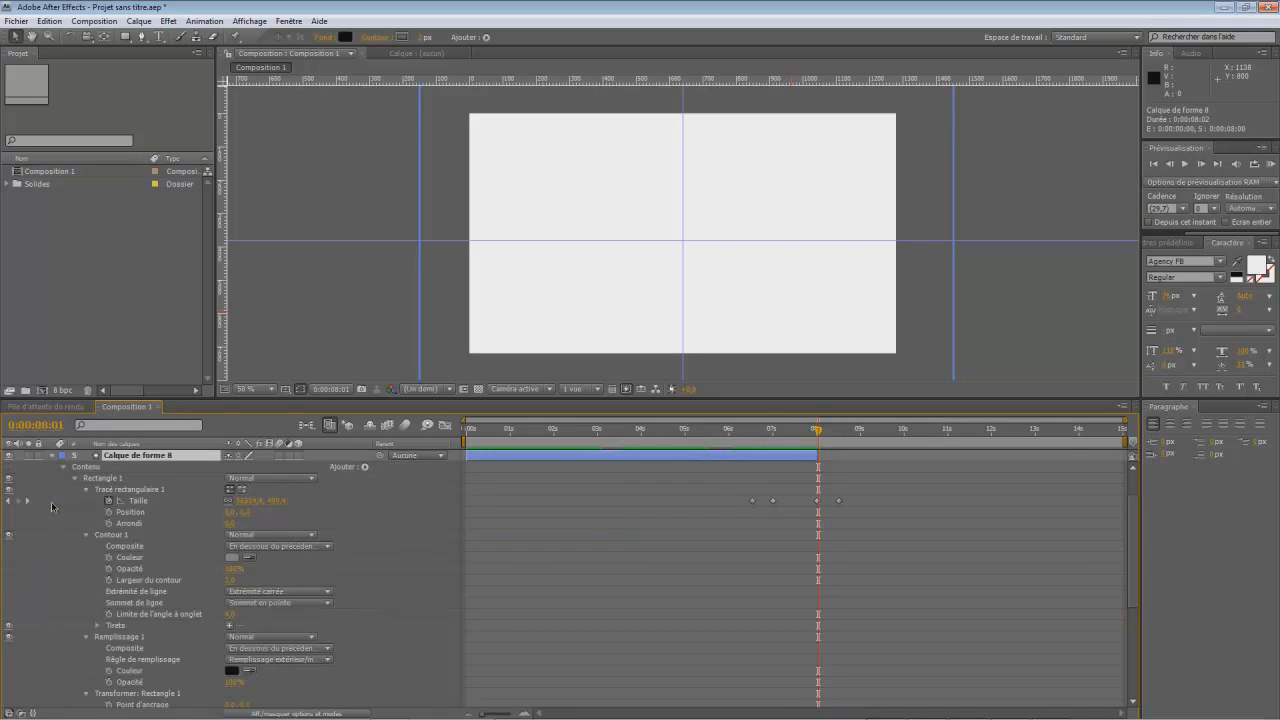
{"action": "left_click_drag", "start_coordinate": [818, 430], "coordinate": [839, 445]}
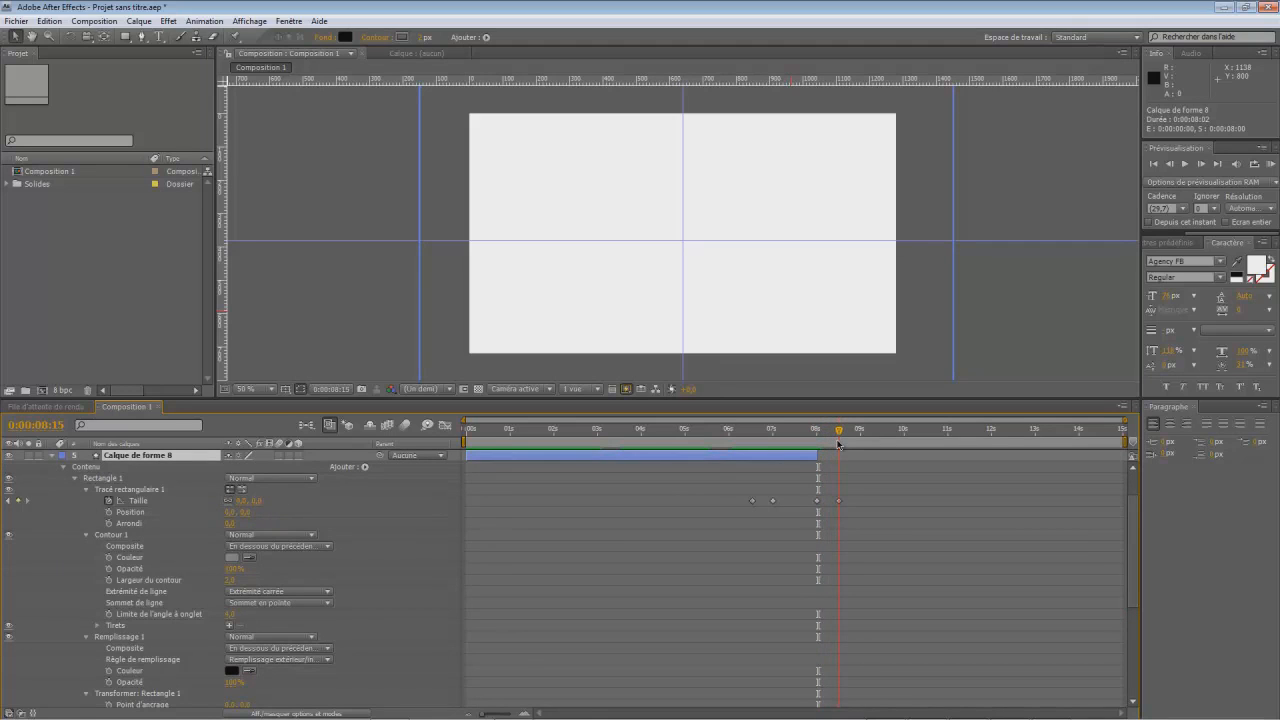
{"action": "left_click", "coordinate": [838, 501]}
{"action": "key", "text": "Delete"}
{"action": "left_click", "coordinate": [817, 500]}
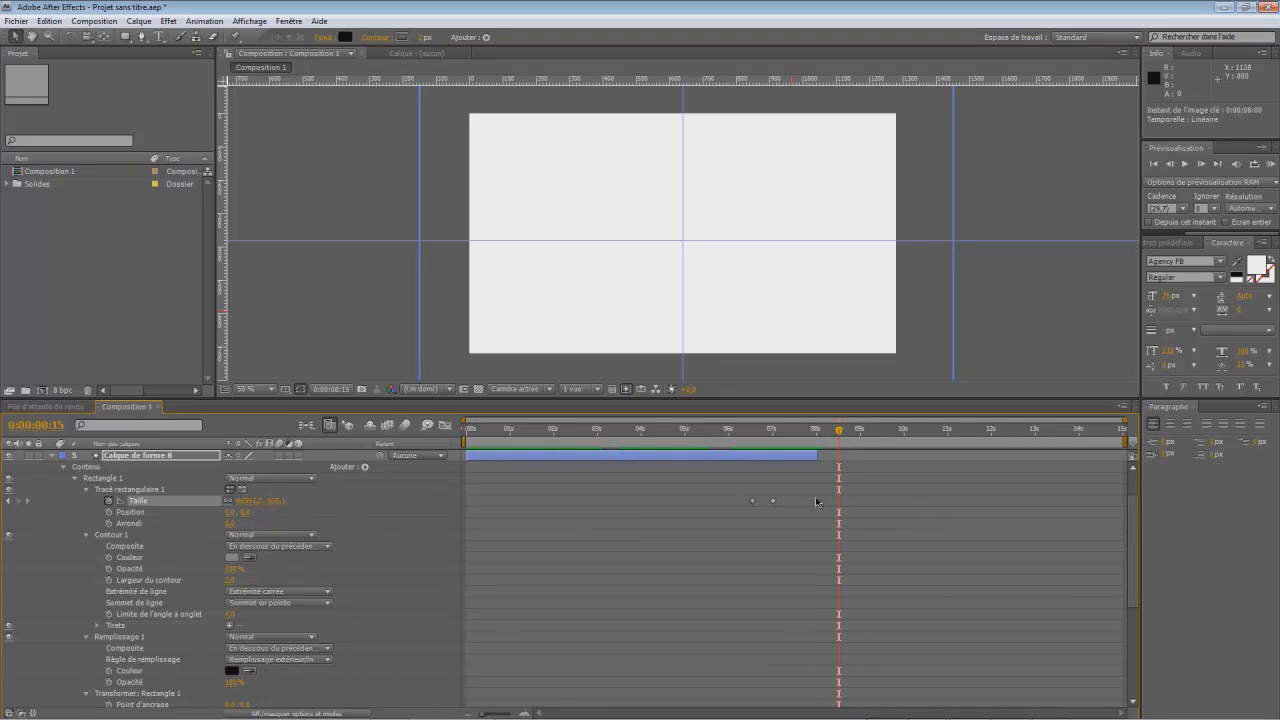
{"action": "key", "text": "Delete"}
- Keyframe the scale of the black band's Rectangle 1 at 100% at 0:00:08:00
{"action": "left_click_drag", "start_coordinate": [840, 431], "coordinate": [817, 484]}
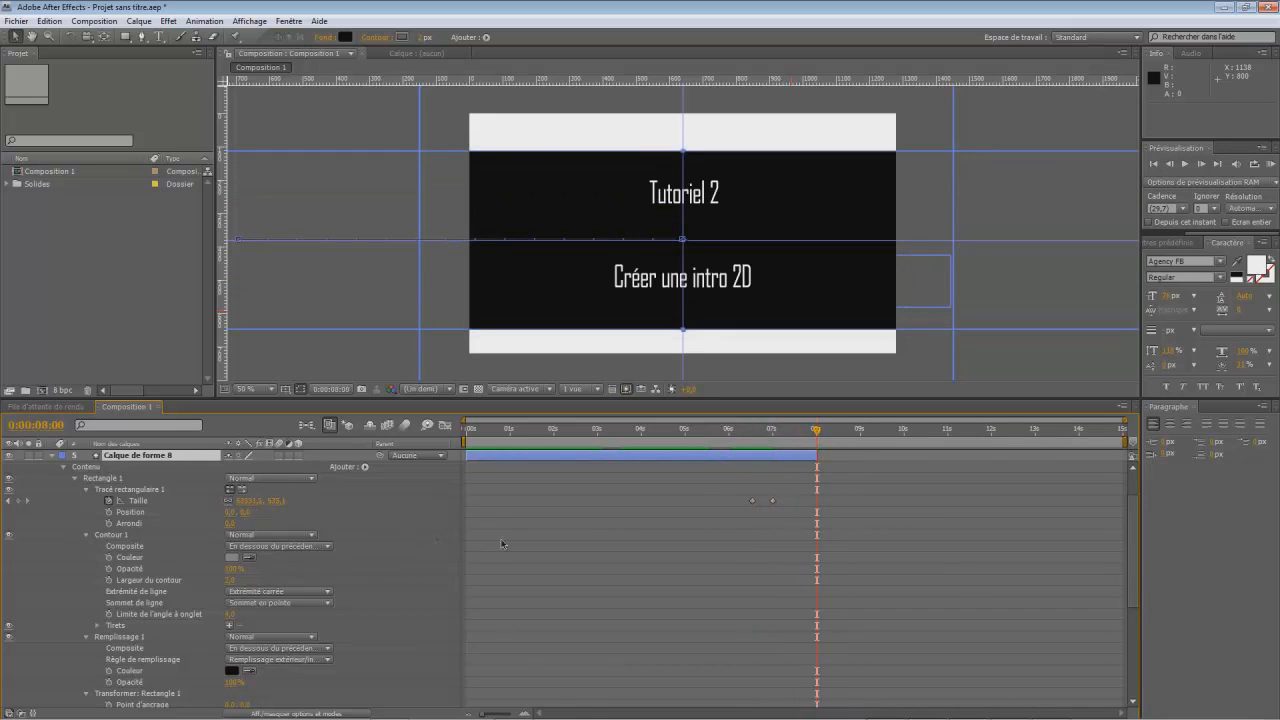
{"action": "scroll", "coordinate": [186, 583], "scroll_direction": "down", "scroll_amount": 3}
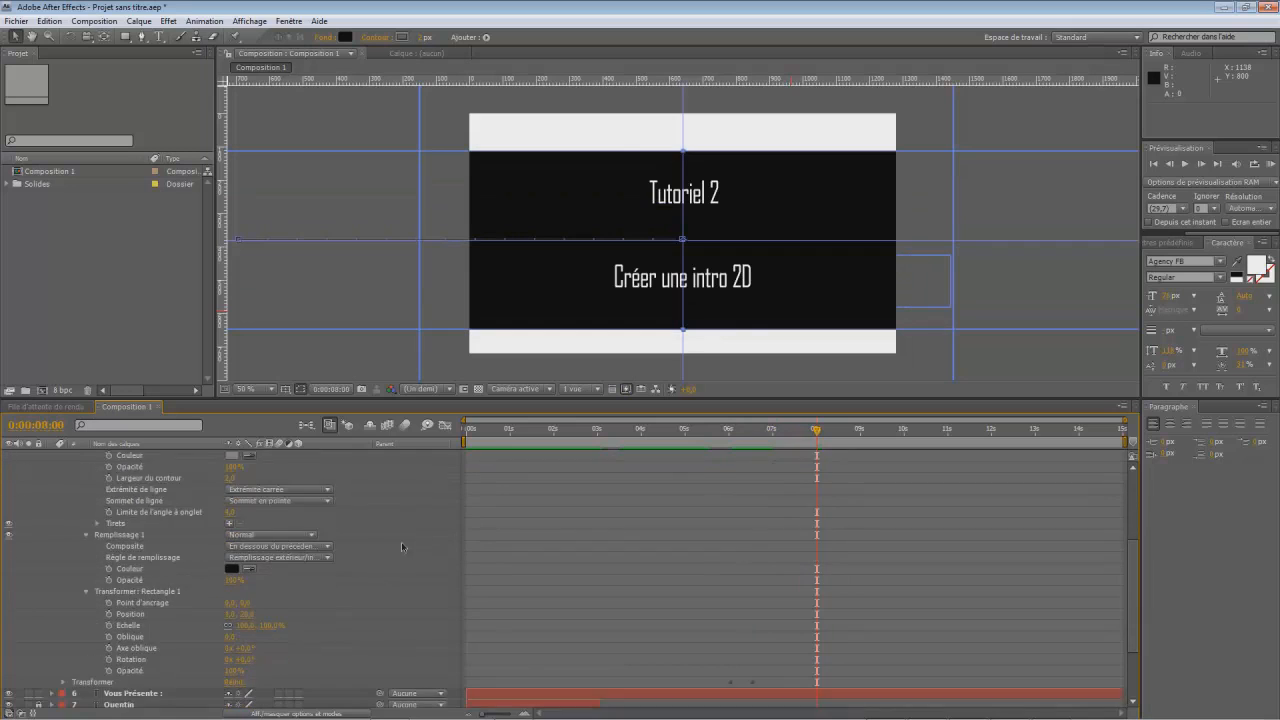
{"action": "mouse_move", "coordinate": [272, 630]}
{"action": "left_mouse_down"}
{"action": "mouse_move", "coordinate": [283, 634]}
{"action": "mouse_move", "coordinate": [272, 632]}
{"action": "left_mouse_up"}
{"action": "left_click", "coordinate": [272, 629]}
{"action": "type", "text": "100"}
{"action": "key", "text": "Return"}
{"action": "left_click", "coordinate": [110, 626]}
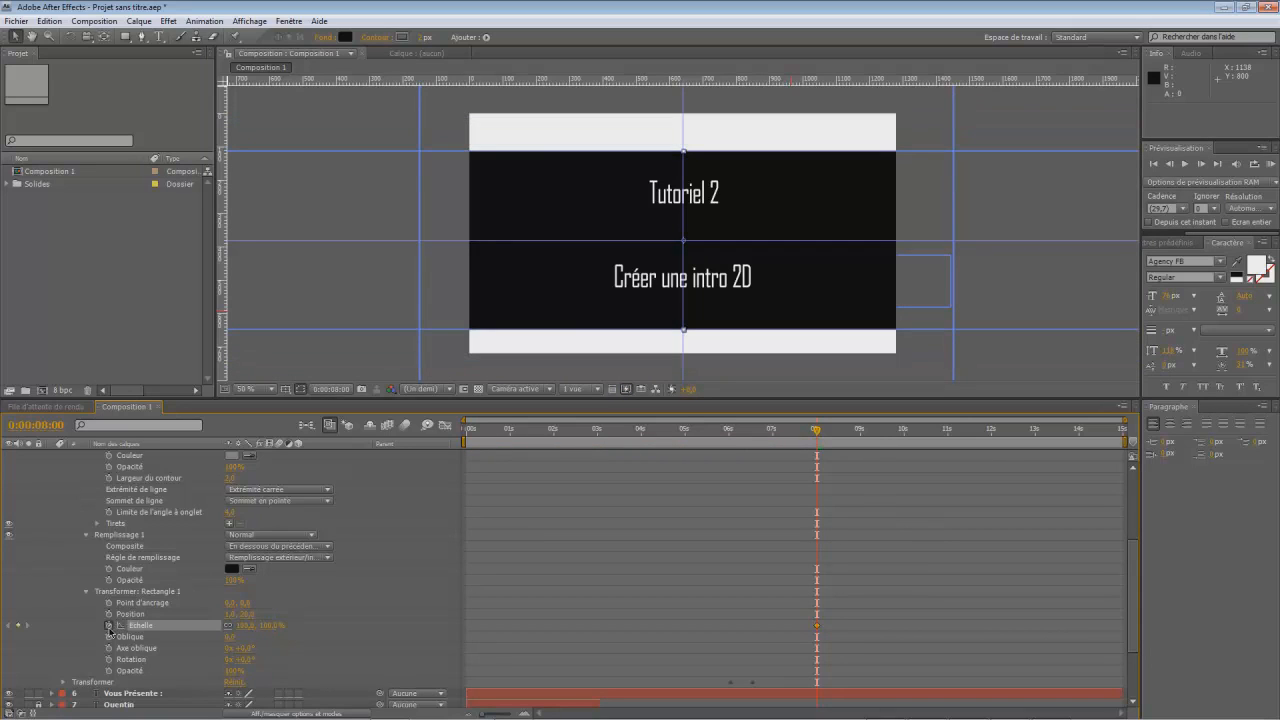
- Set the scale of the black band's Rectangle 1 to 0% at about 0:00:08:15
{"action": "mouse_move", "coordinate": [815, 432]}
{"action": "left_mouse_down"}
{"action": "mouse_move", "coordinate": [847, 436]}
{"action": "mouse_move", "coordinate": [836, 442]}
{"action": "left_mouse_up"}
{"action": "left_click_drag", "start_coordinate": [832, 442], "coordinate": [837, 449]}
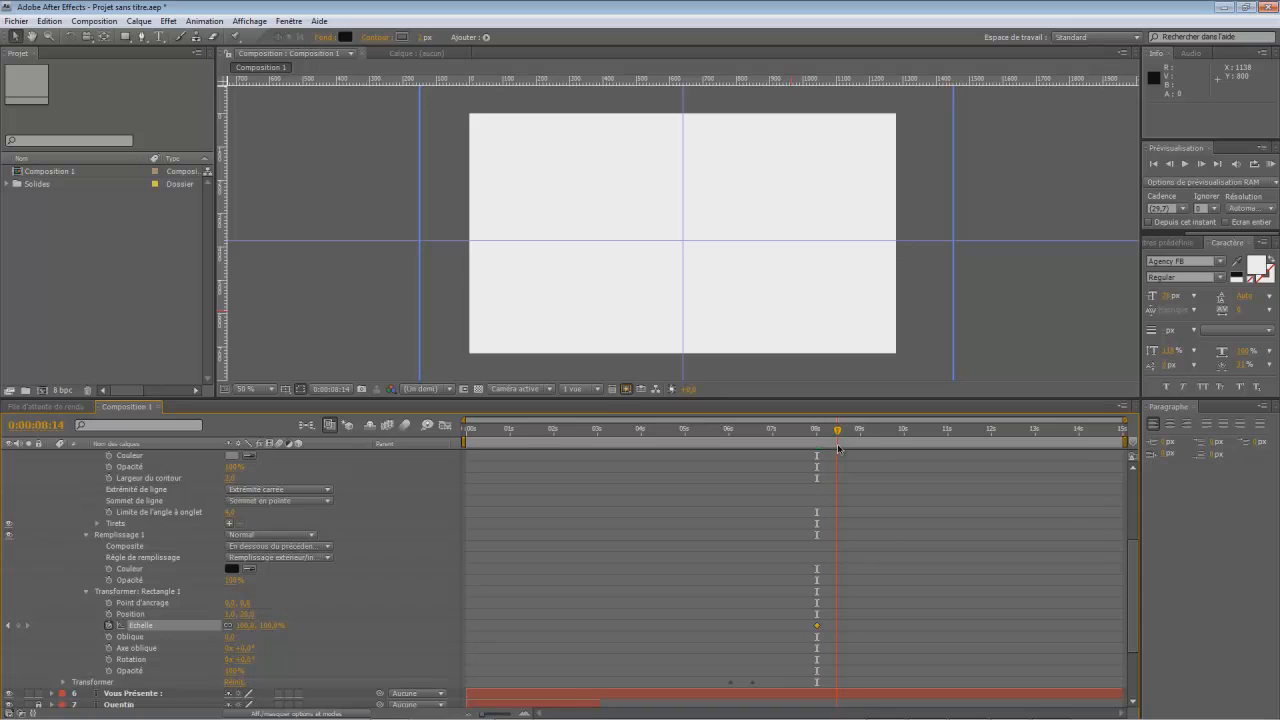
{"action": "left_click", "coordinate": [271, 625]}
{"action": "type", "text": "0"}
{"action": "key", "text": "Return"}
- Extend the end of the black band's layer to about 0:00:10:06 and check its closing up to 0:00:08:29
{"action": "scroll", "coordinate": [1126, 526], "scroll_direction": "up", "scroll_amount": 5}
{"action": "left_click_drag", "start_coordinate": [845, 427], "coordinate": [824, 464]}
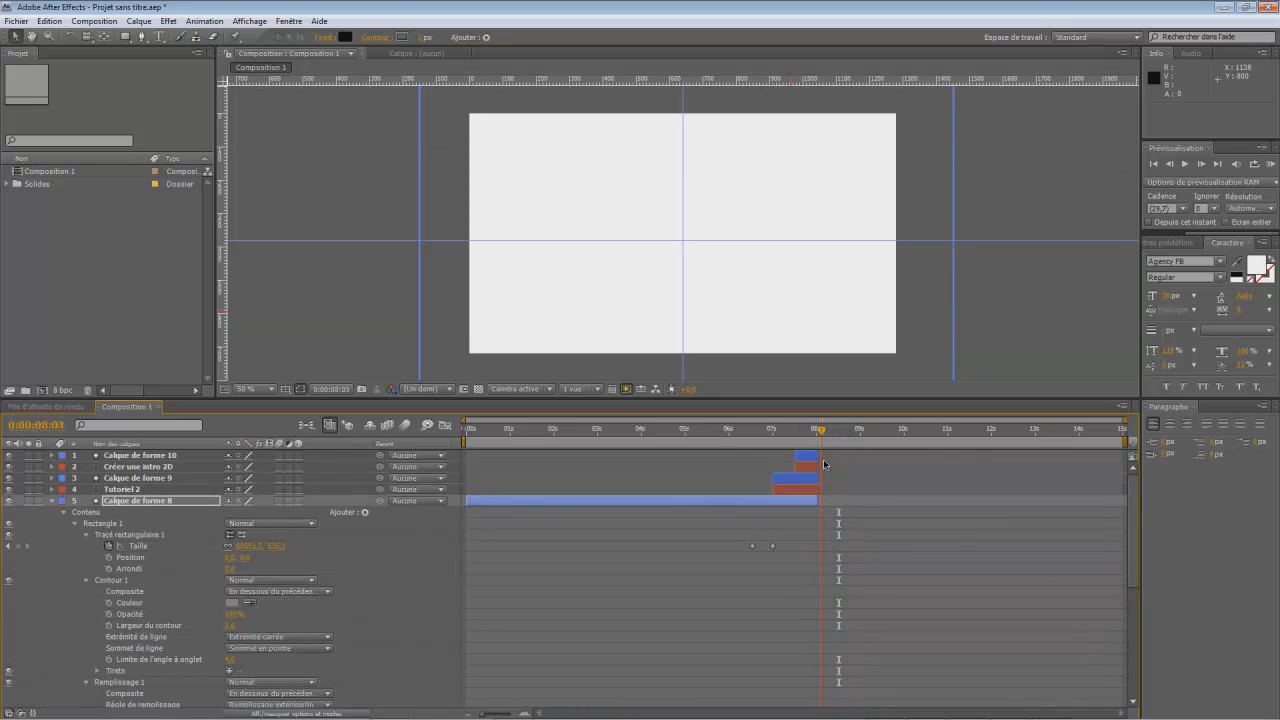
{"action": "left_click", "coordinate": [772, 546]}
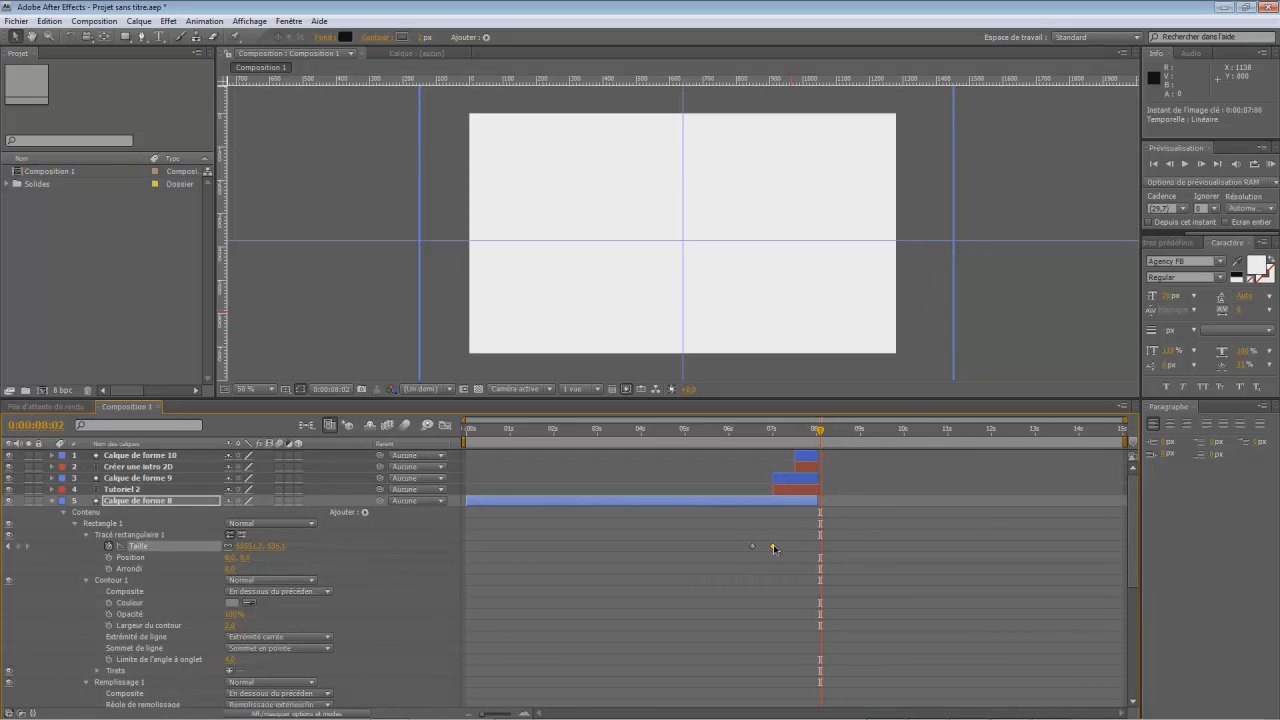
{"action": "left_click_drag", "start_coordinate": [818, 483], "coordinate": [912, 500]}
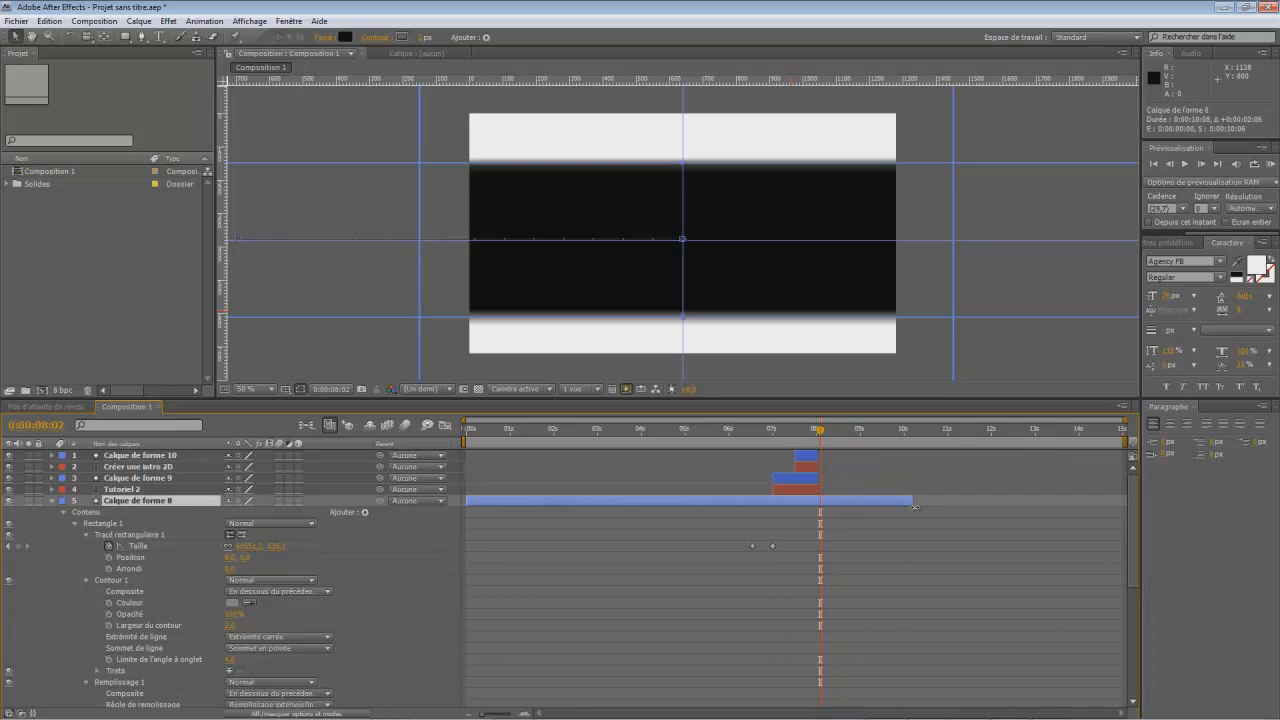
{"action": "left_click_drag", "start_coordinate": [821, 438], "coordinate": [862, 470]}
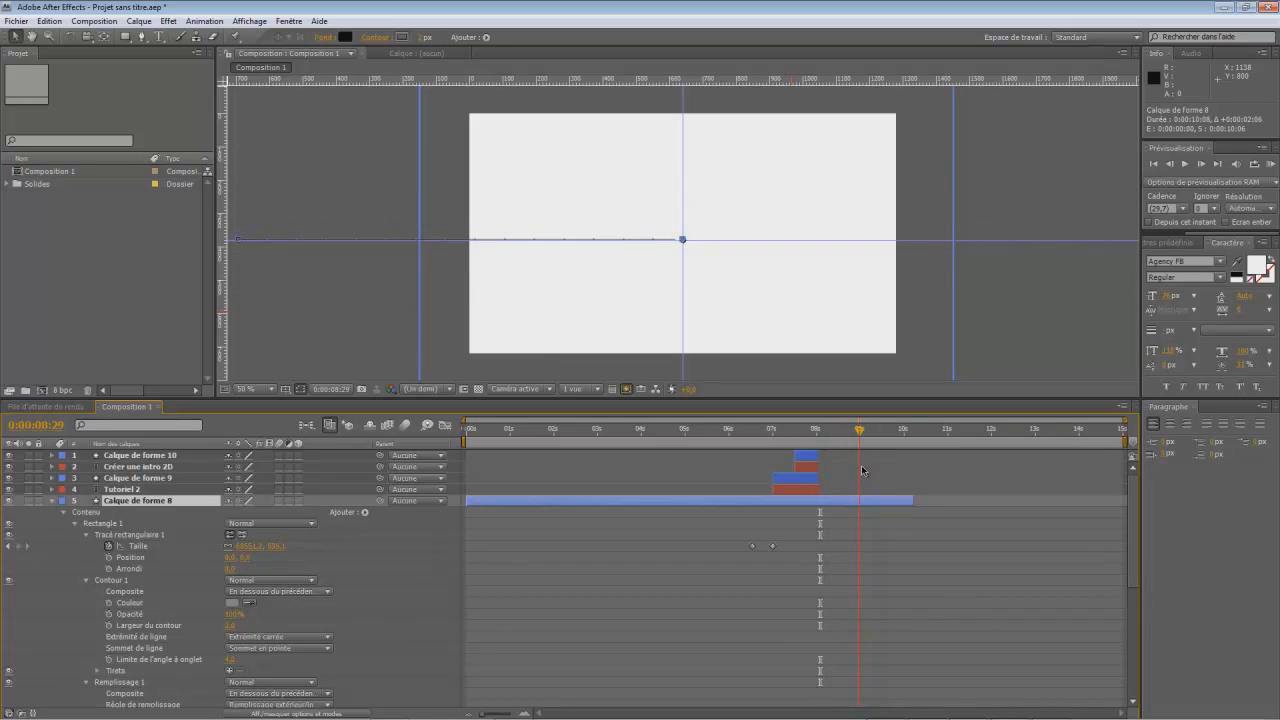
- Collapse the black band's layer and lock all the layers that are still unlocked
{"action": "left_click", "coordinate": [52, 502]}
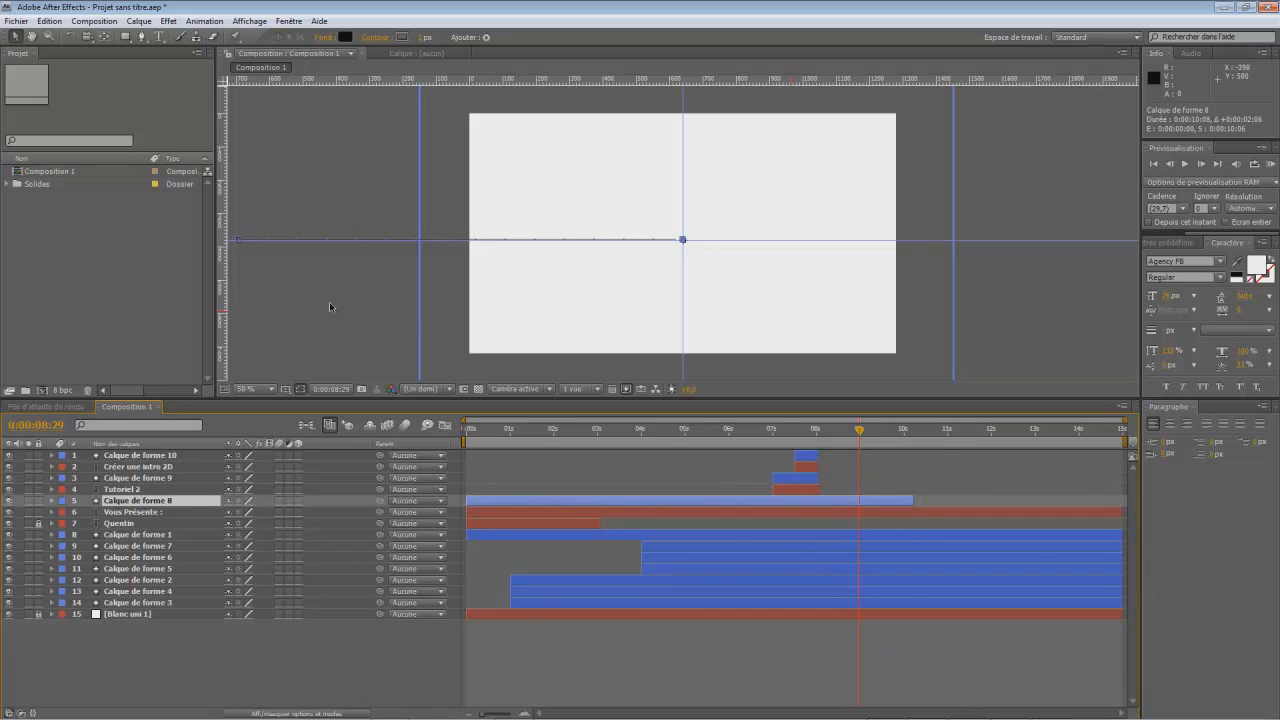
{"action": "left_click", "coordinate": [1016, 321]}
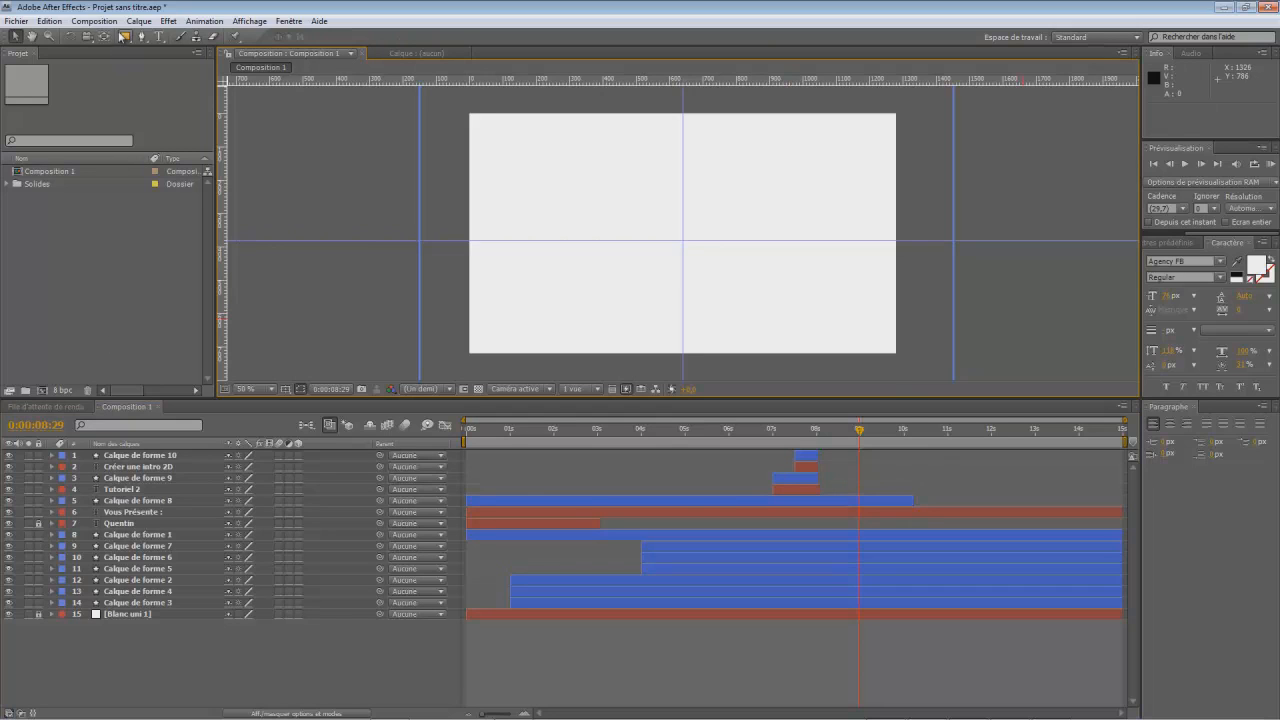
{"action": "left_click_drag", "start_coordinate": [39, 603], "coordinate": [39, 468]}
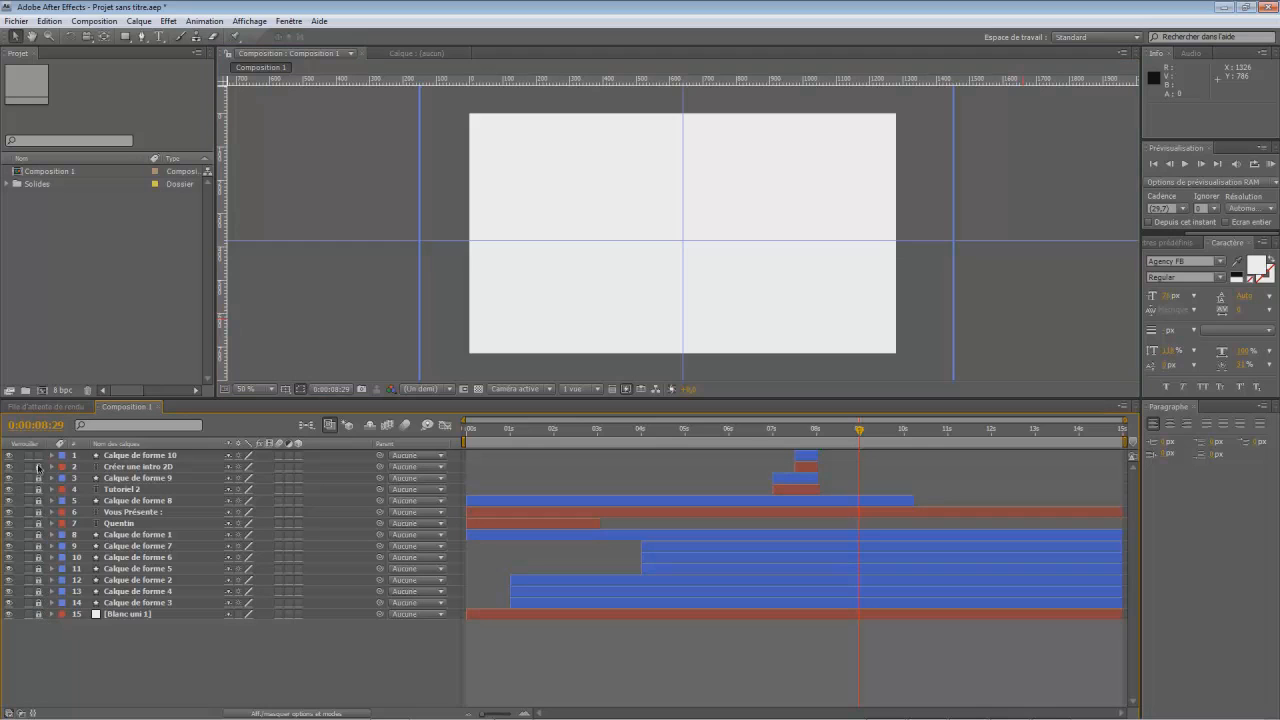
{"action": "left_click", "coordinate": [121, 40]}
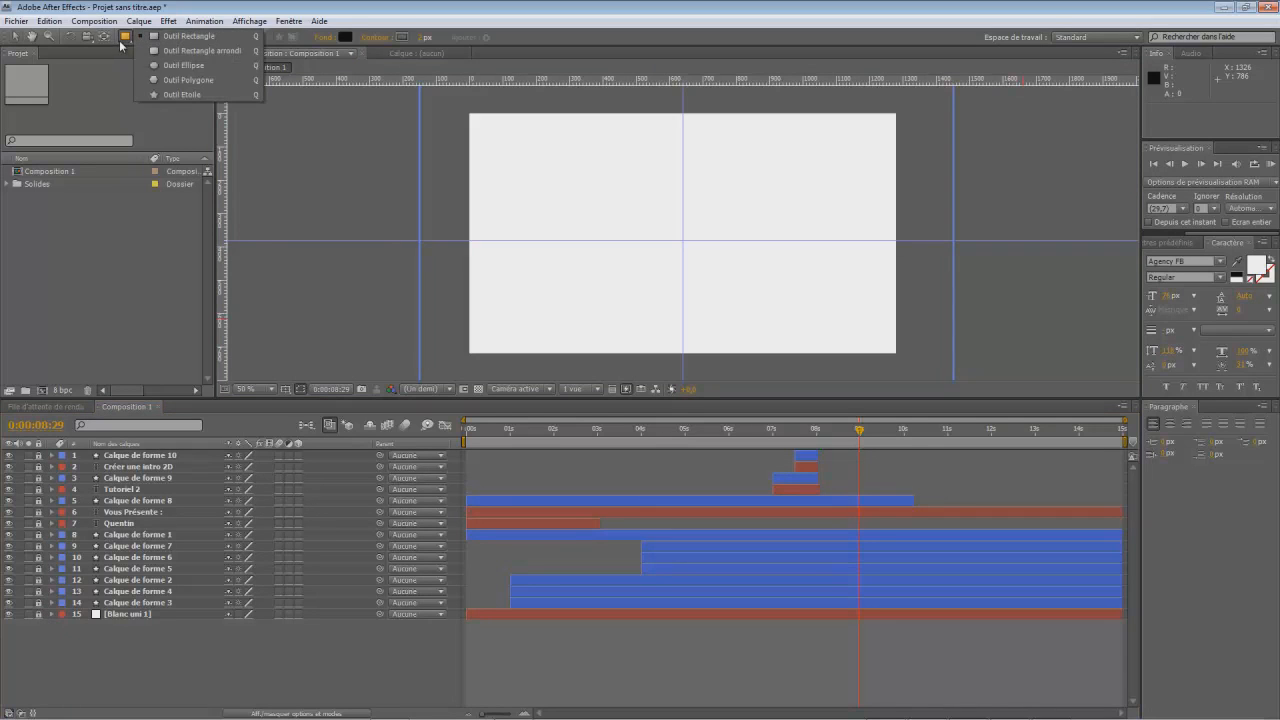
{"action": "left_click", "coordinate": [185, 65]}
{"action": "left_click_drag", "start_coordinate": [639, 194], "coordinate": [727, 261]}
{"action": "left_click", "coordinate": [15, 36]}
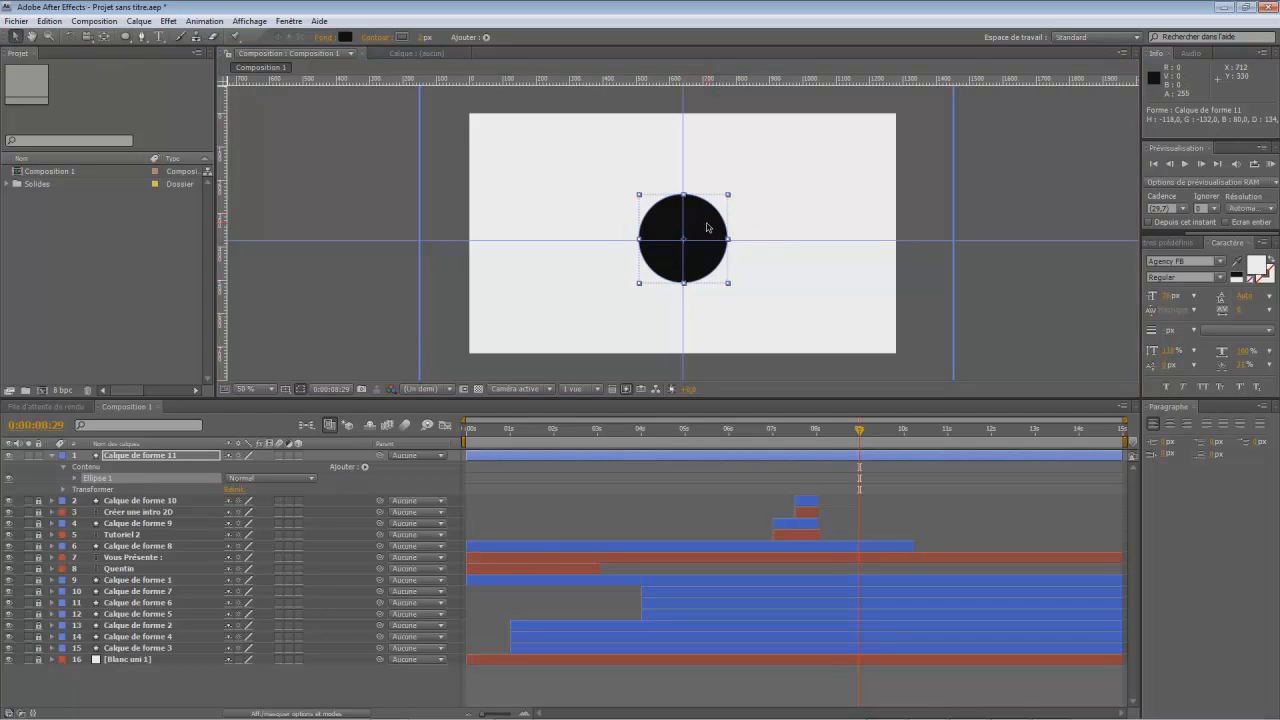
{"action": "left_click_drag", "start_coordinate": [729, 285], "coordinate": [752, 307]}
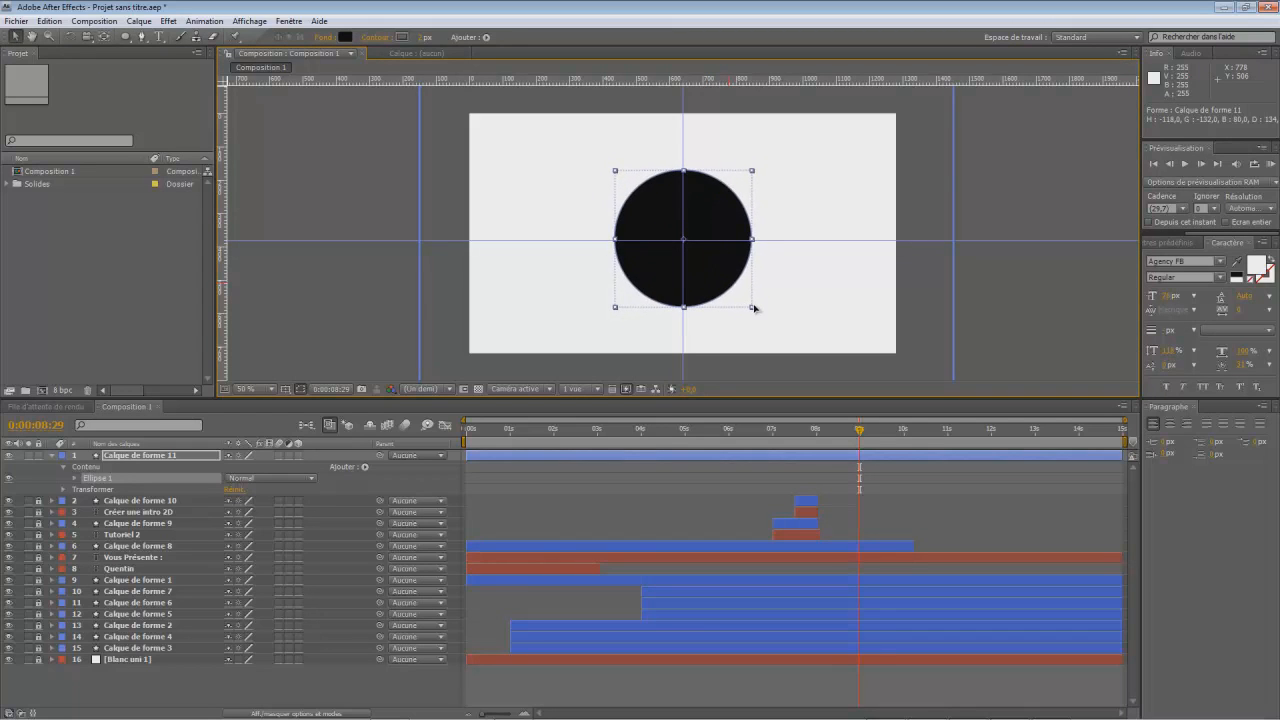
{"action": "left_click", "coordinate": [345, 38]}
{"action": "left_click_drag", "start_coordinate": [381, 610], "coordinate": [381, 548]}
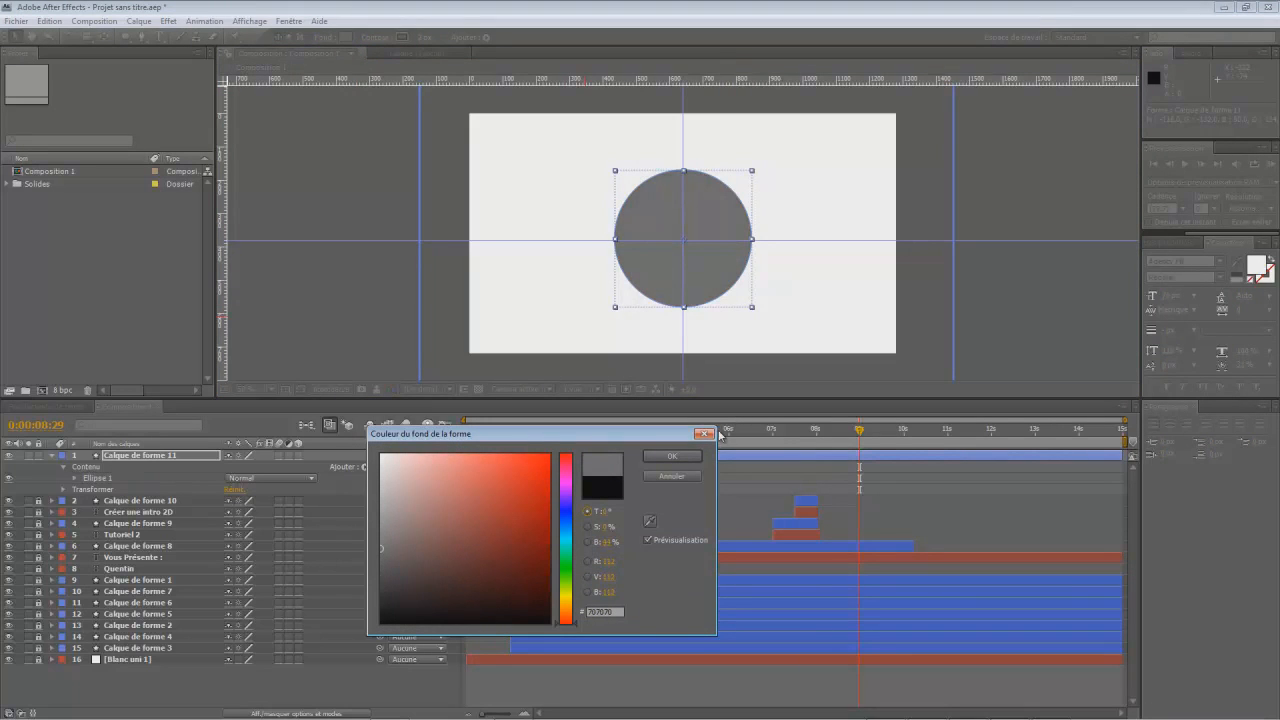
{"action": "left_click", "coordinate": [686, 458]}
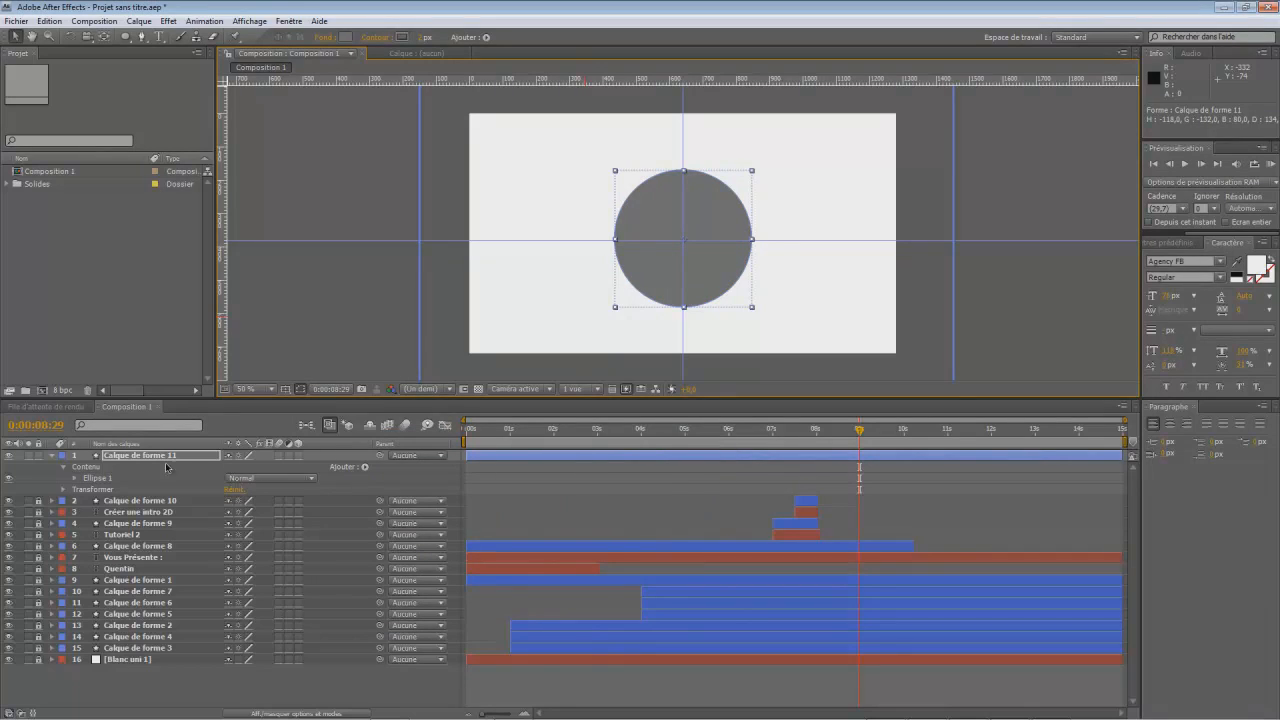
{"action": "left_click", "coordinate": [130, 458]}
{"action": "key", "text": "Delete"}
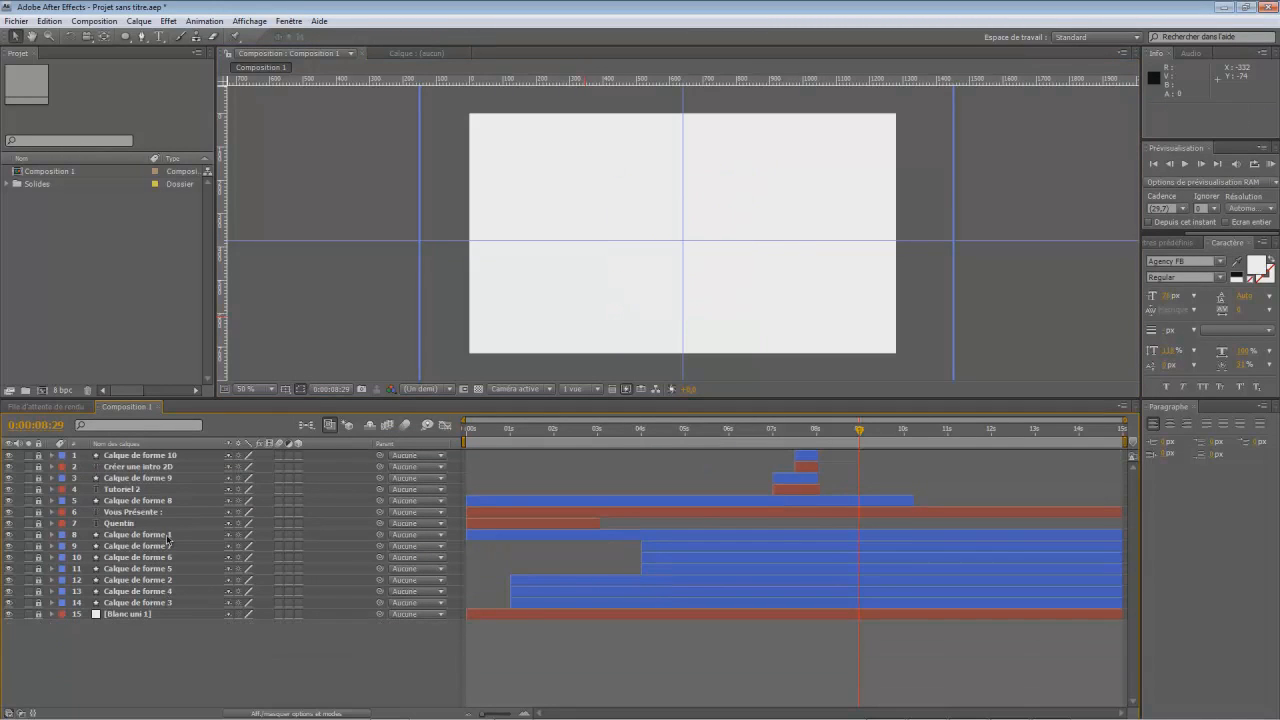
- Duplicate the circle layer Calque de forme 1 after expanding its transform properties
{"action": "left_click", "coordinate": [46, 536]}
{"action": "left_click", "coordinate": [70, 569]}
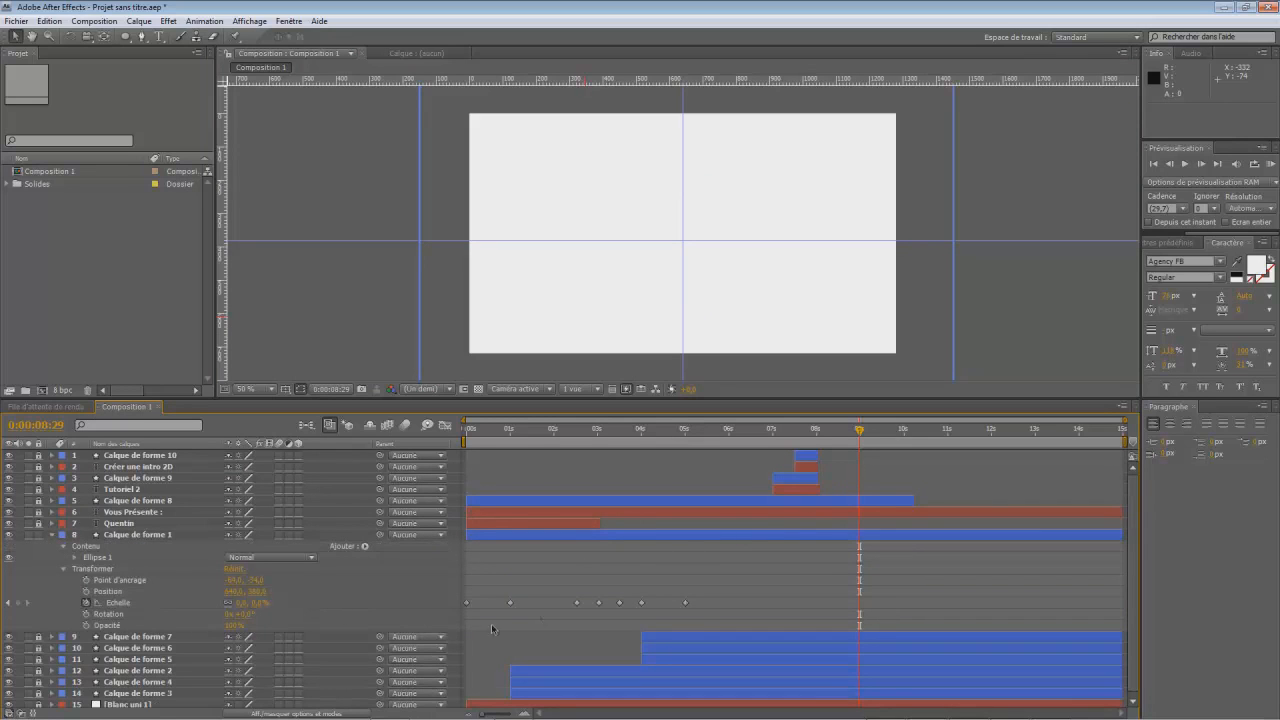
{"action": "left_click", "coordinate": [133, 537]}
{"action": "key", "text": "ctrl+c"}
{"action": "key", "text": "ctrl+v"}
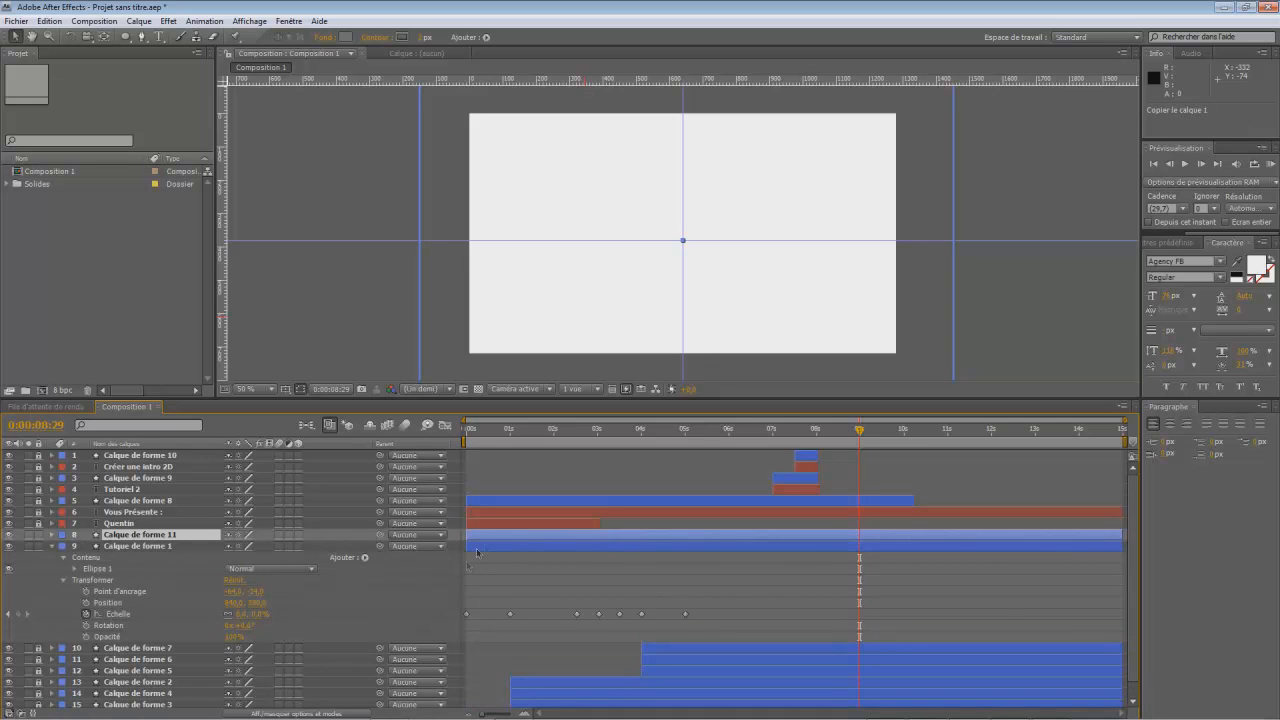
- On the duplicated circle, delete all scale keyframes except the first two and shift those two to 0:00:08:29 and 0:00:10:00
{"action": "left_click", "coordinate": [53, 536]}
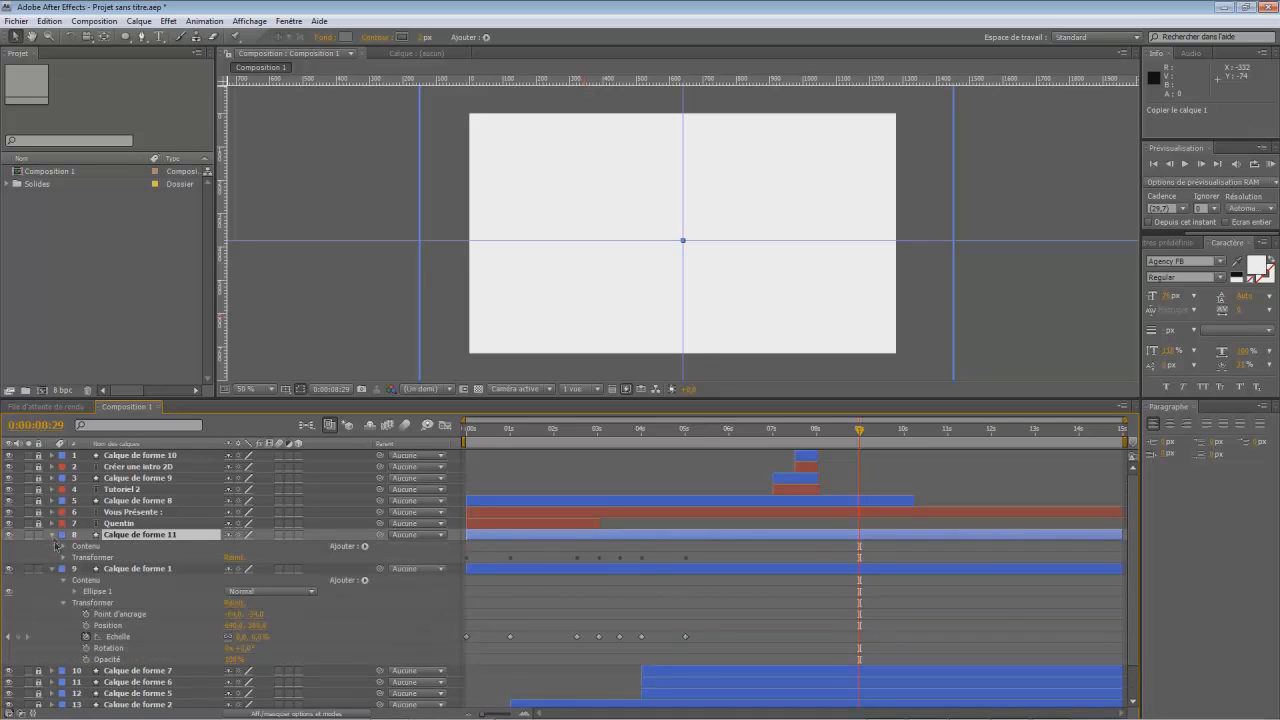
{"action": "left_click", "coordinate": [64, 557]}
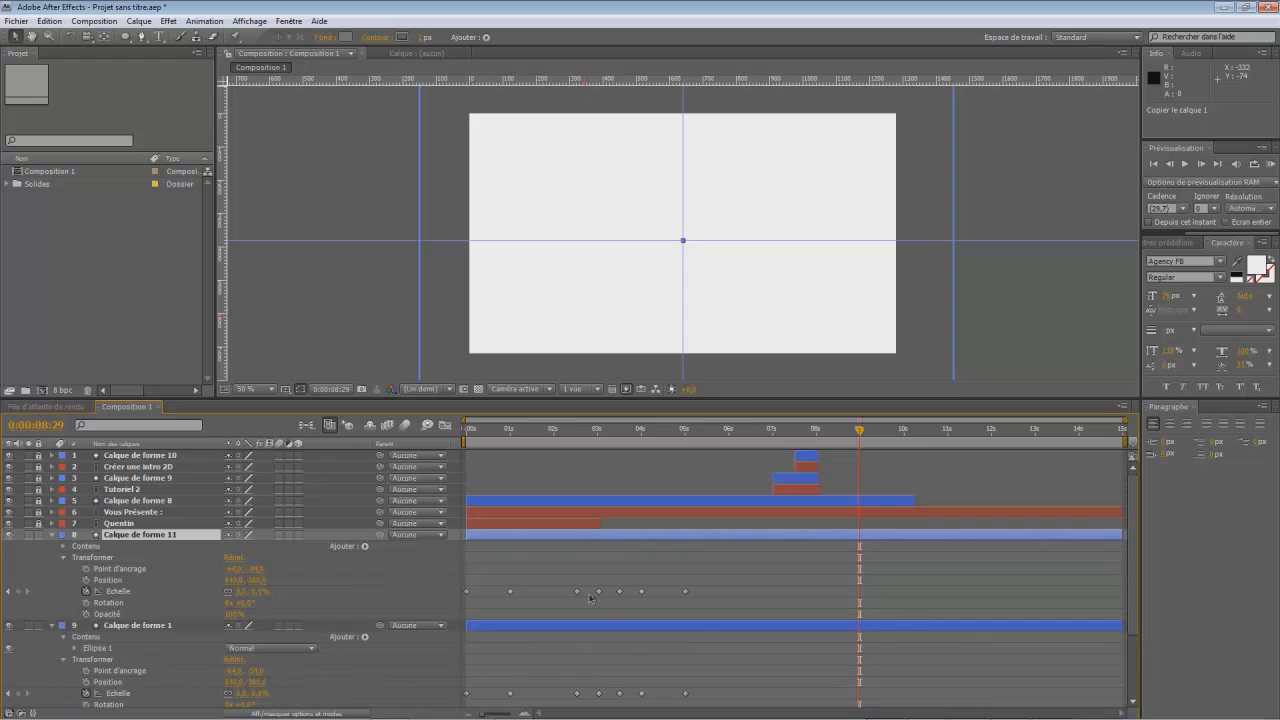
{"action": "left_click_drag", "start_coordinate": [575, 597], "coordinate": [702, 604]}
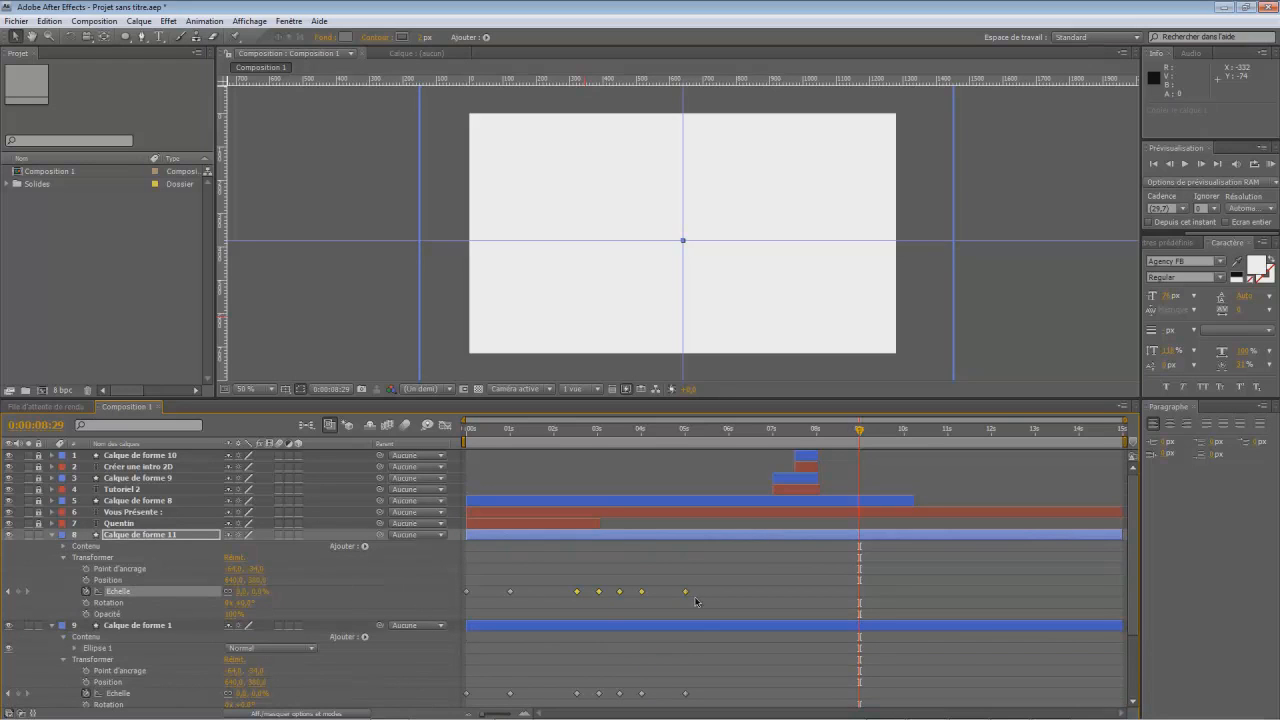
{"action": "key", "text": "Delete"}
{"action": "left_click_drag", "start_coordinate": [528, 592], "coordinate": [859, 611]}
{"action": "left_click_drag", "start_coordinate": [829, 437], "coordinate": [904, 470]}
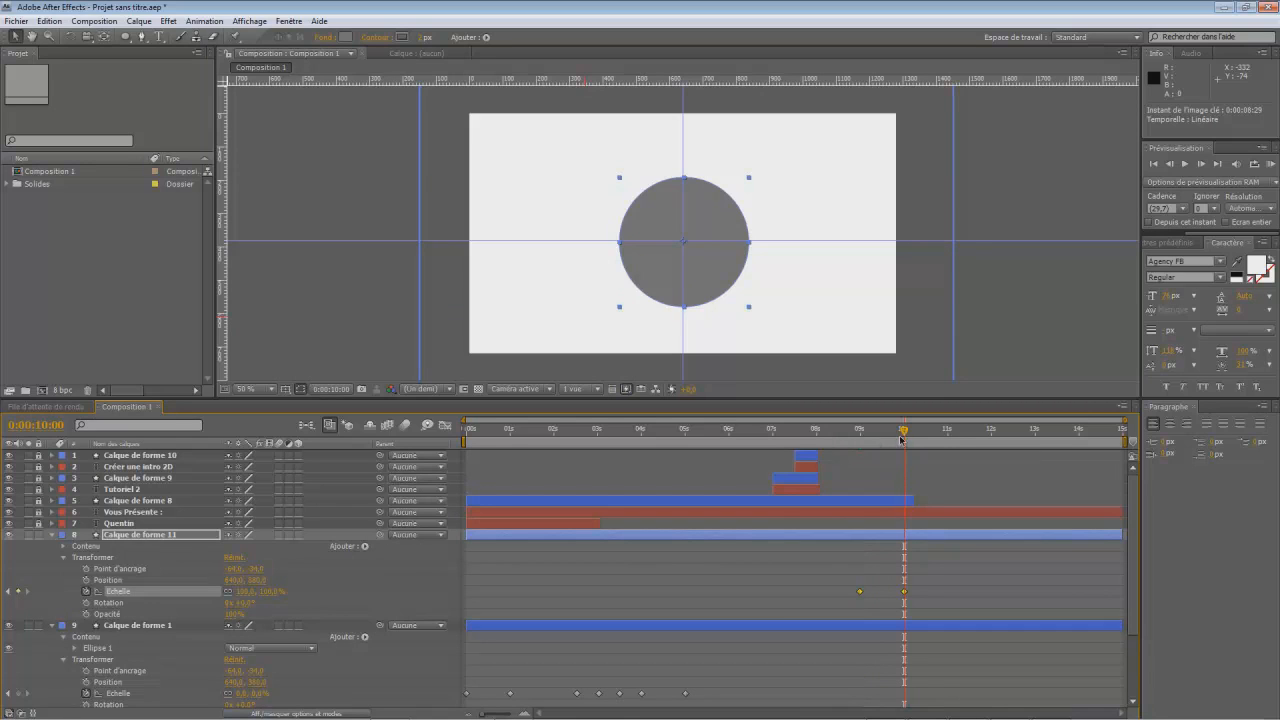
- Add the two-line text "Réaliser Par" and place it inside the grey circle
{"action": "left_click", "coordinate": [157, 37]}
{"action": "left_click", "coordinate": [587, 212]}
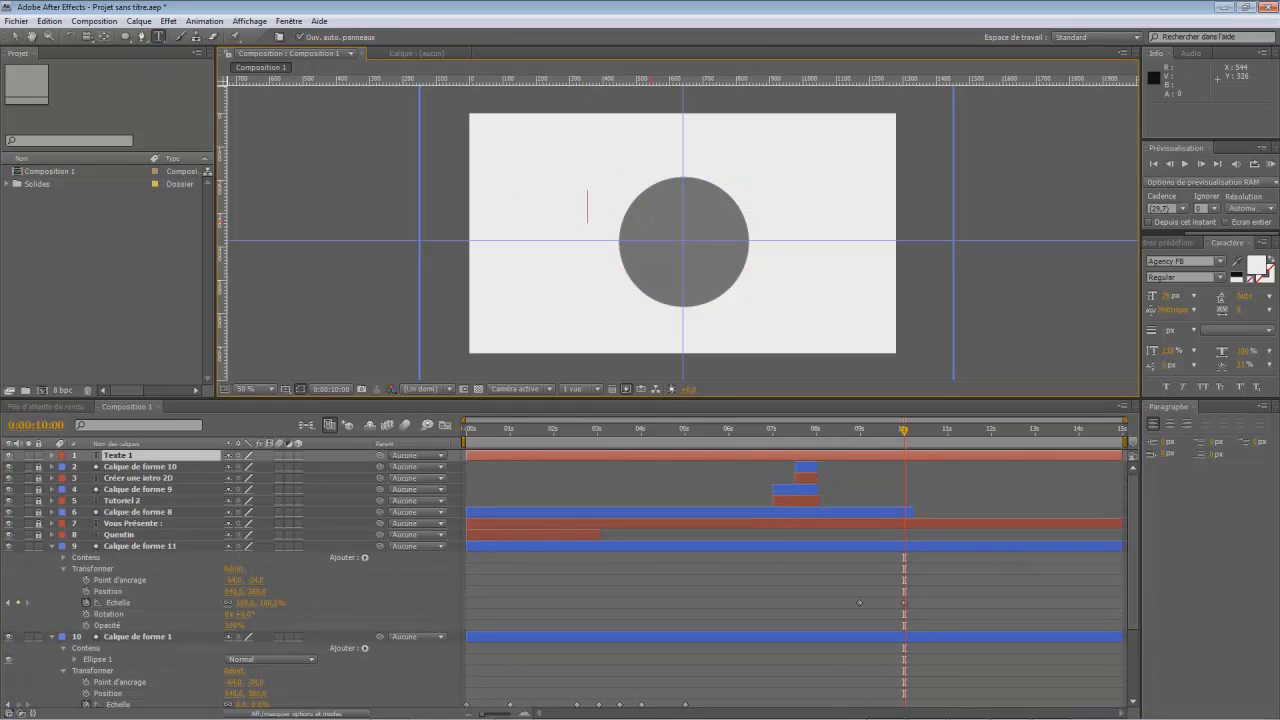
{"action": "type", "text": "Aéali"}
{"action": "type", "text": "Réalisé"}
{"action": "type", "text": "r"}
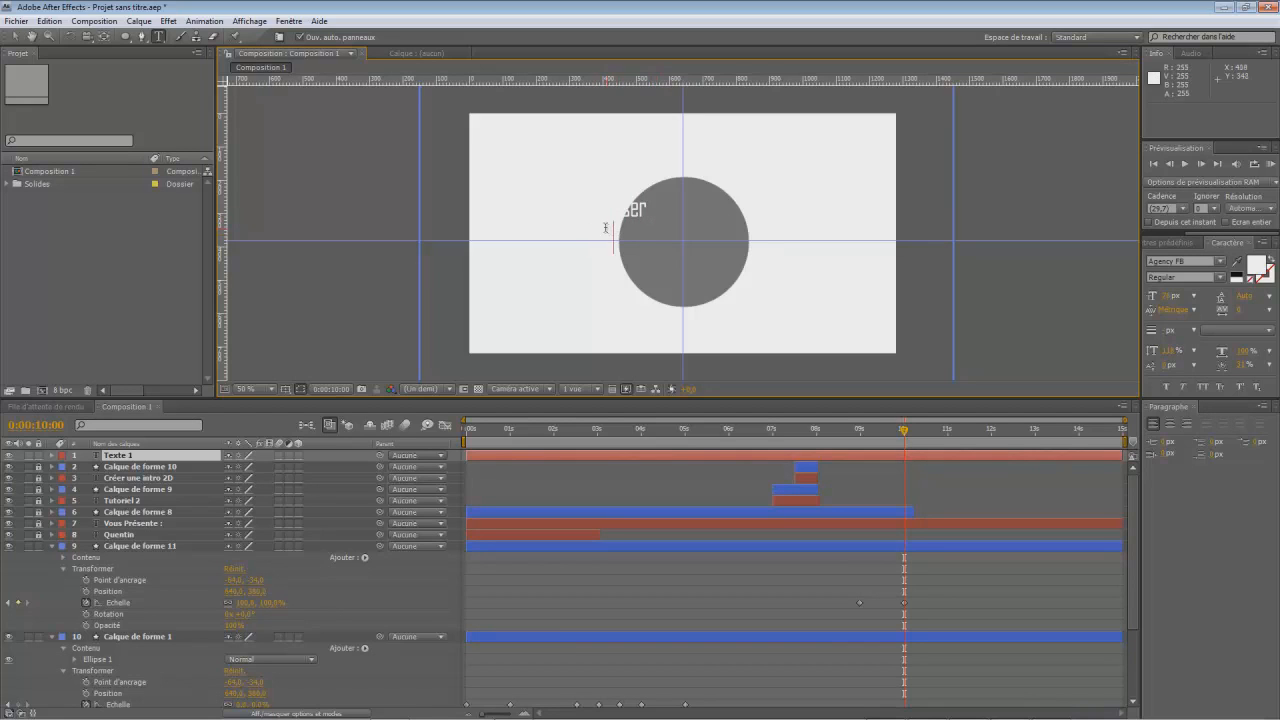
{"action": "key", "text": "Escape"}
{"action": "key", "text": "v"}
{"action": "left_click_drag", "start_coordinate": [630, 214], "coordinate": [681, 231]}
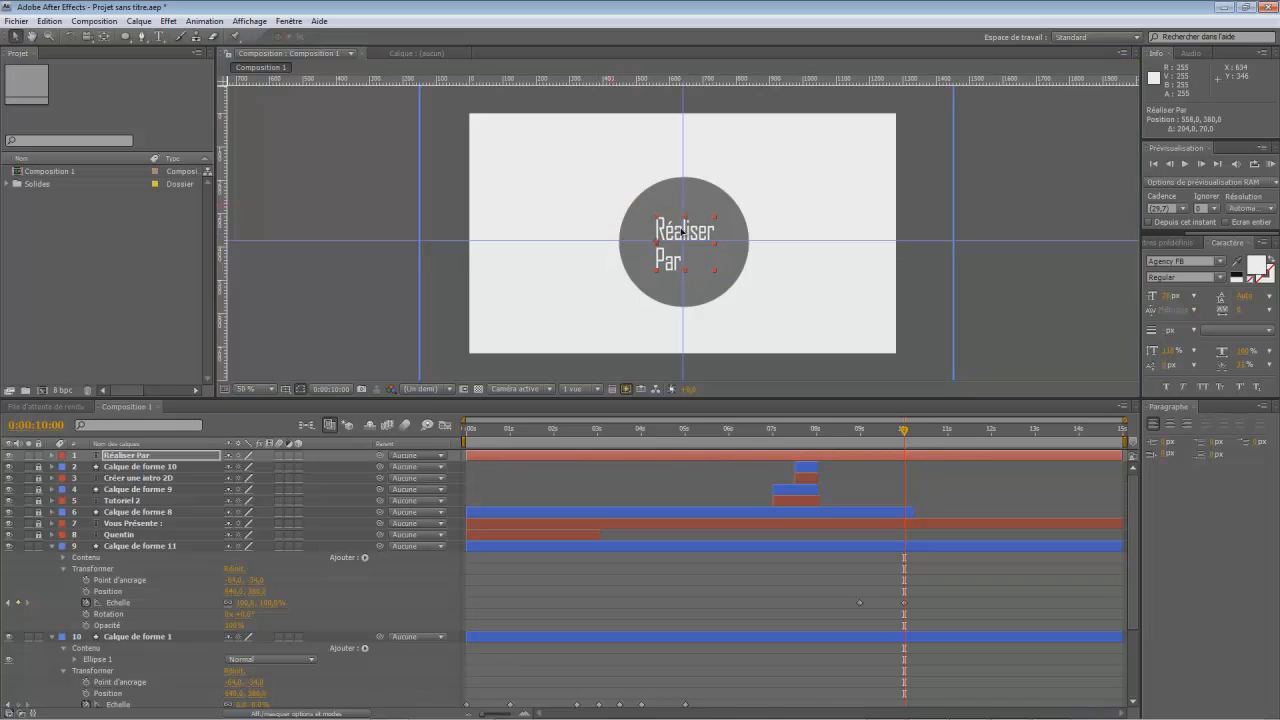
- Shift the text's anchor point to its horizontal middle and recentre the text in the circle at position 640, 380
{"action": "left_click", "coordinate": [53, 455]}
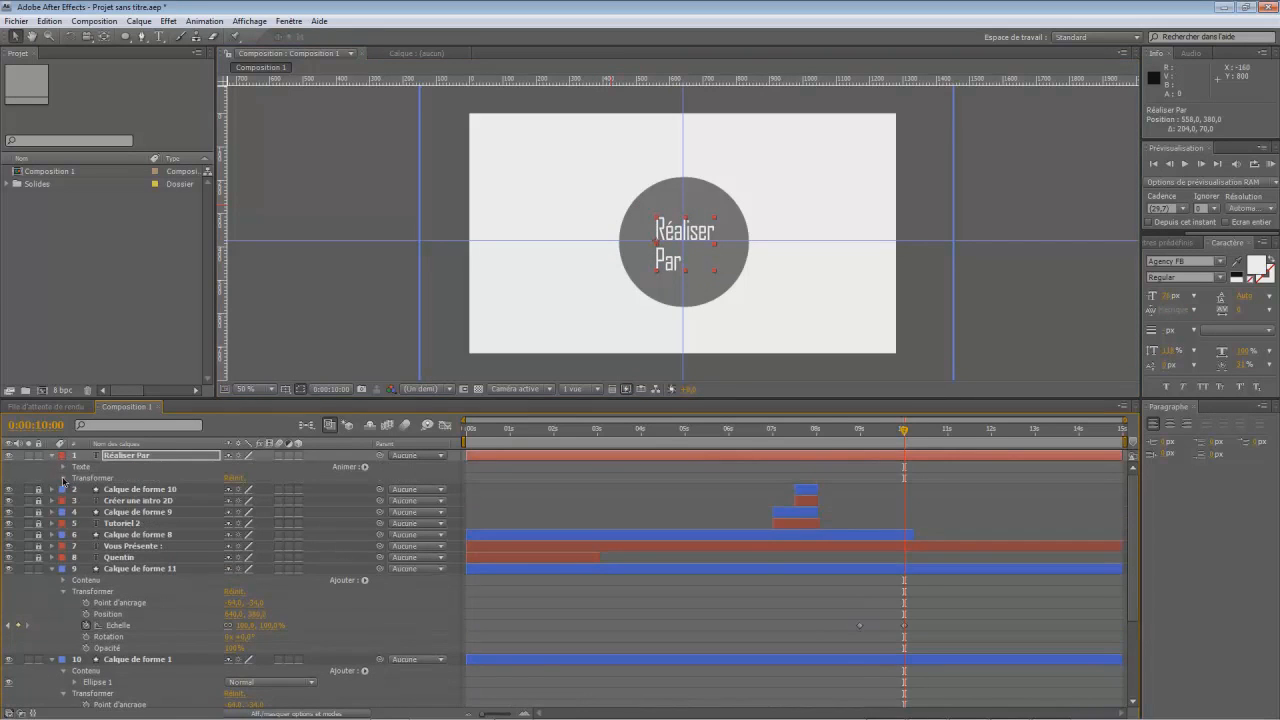
{"action": "left_click", "coordinate": [63, 479]}
{"action": "left_click_drag", "start_coordinate": [230, 490], "coordinate": [293, 490]}
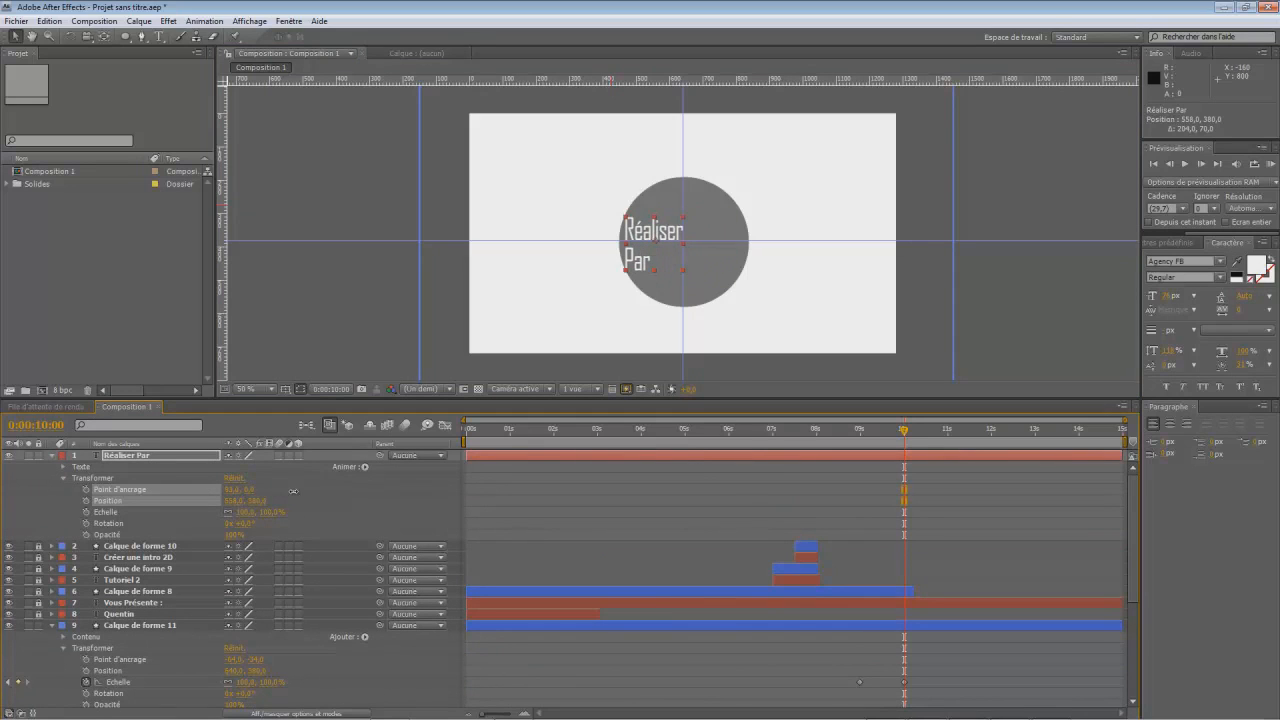
{"action": "left_click_drag", "start_coordinate": [655, 255], "coordinate": [685, 257]}
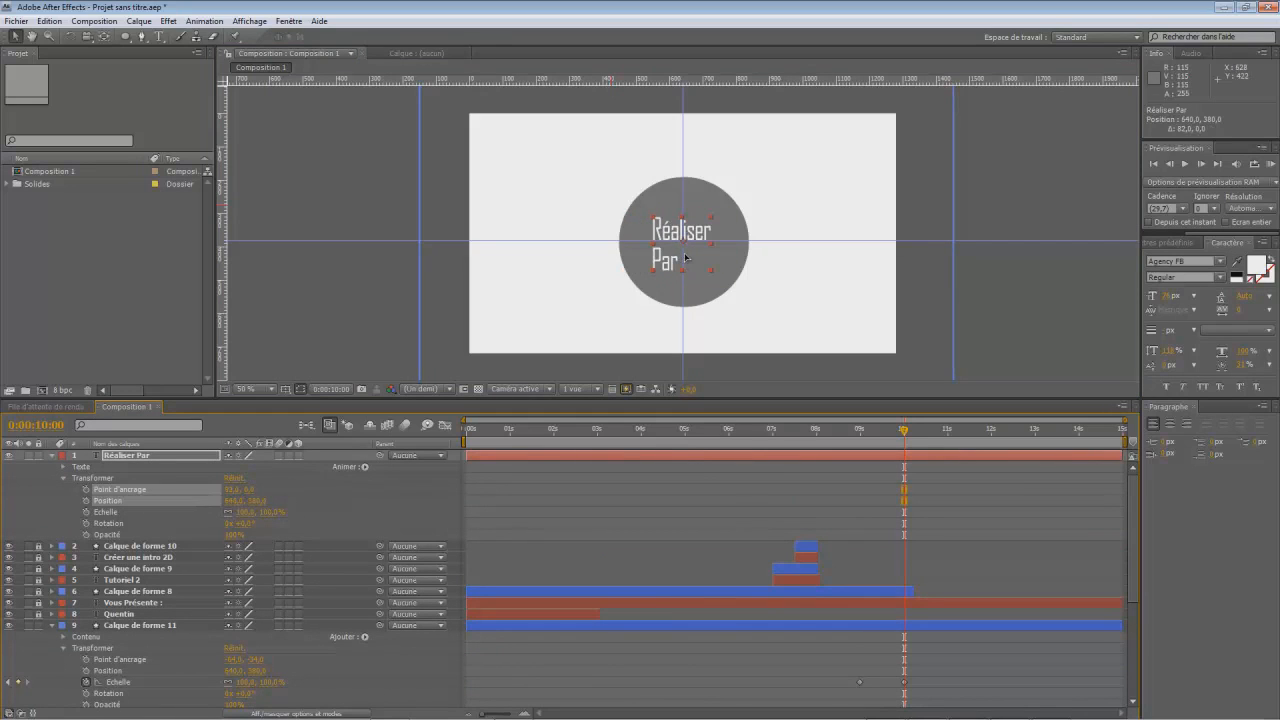
- Indent the word "Par" so that it is centred under "Réaliser", and deselect the text
{"action": "double_click", "coordinate": [648, 266]}
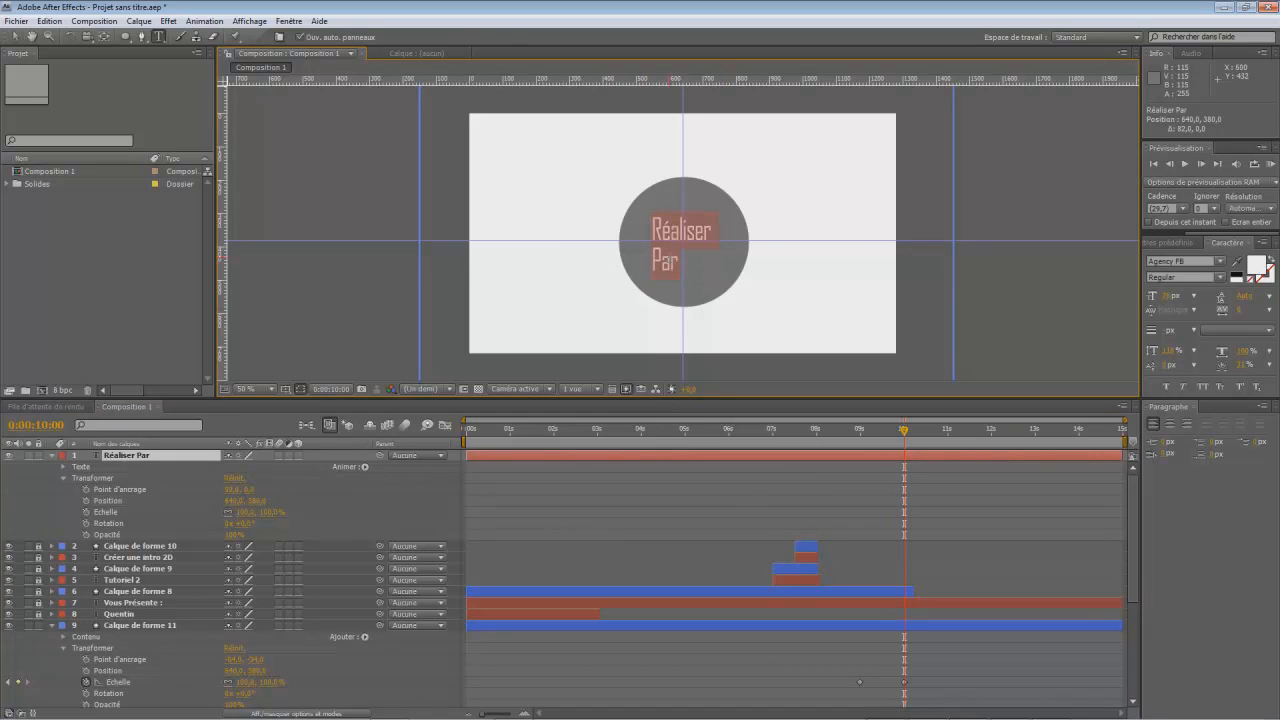
{"action": "left_click", "coordinate": [651, 260]}
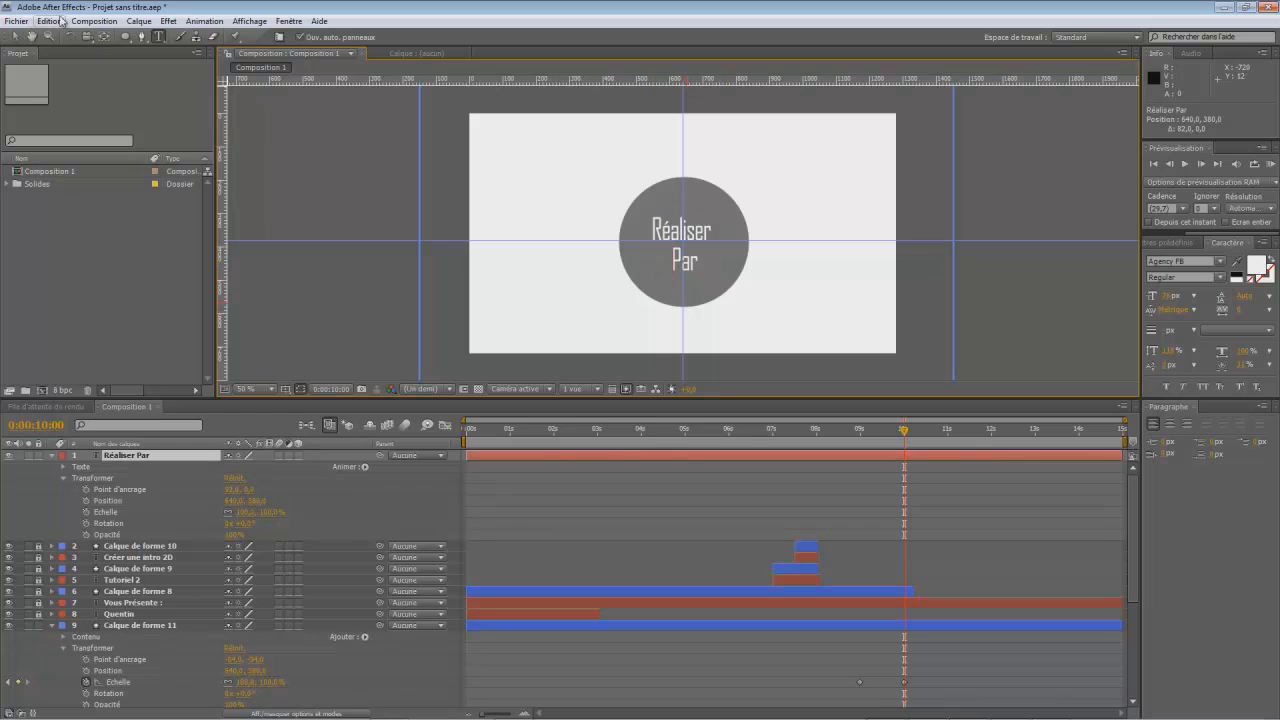
{"action": "left_click", "coordinate": [17, 38]}
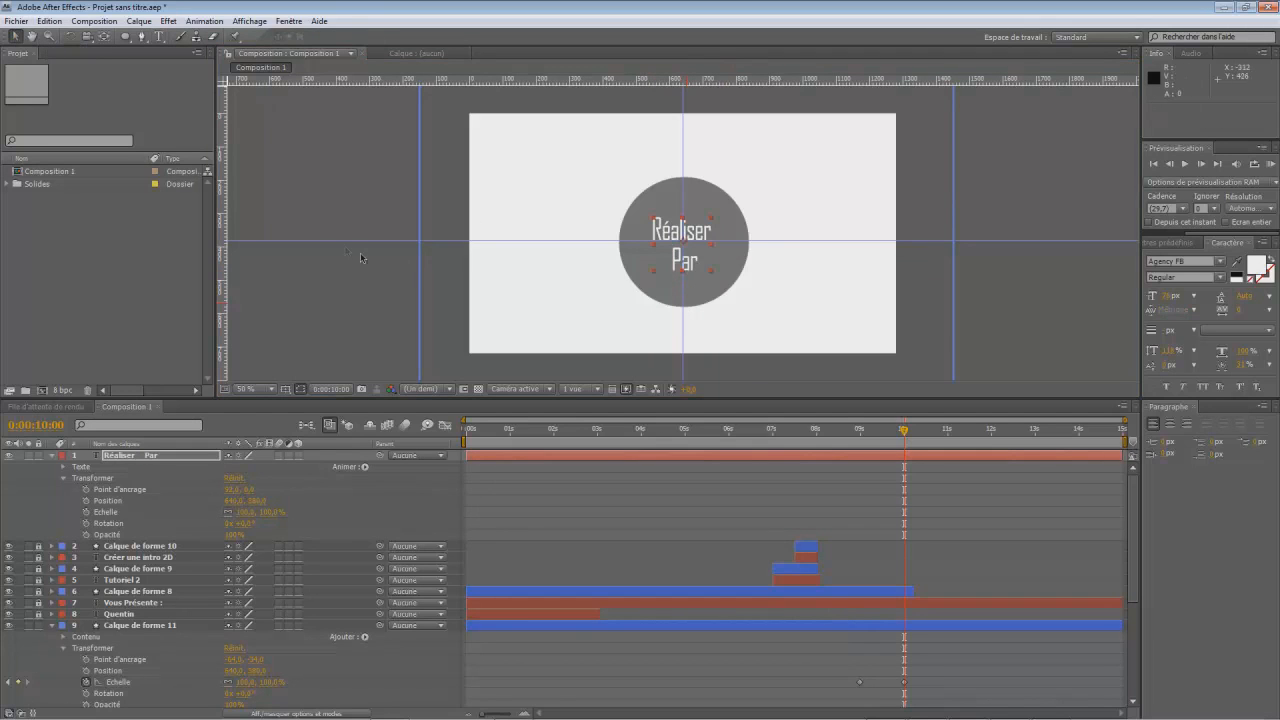
{"action": "left_click", "coordinate": [320, 206]}
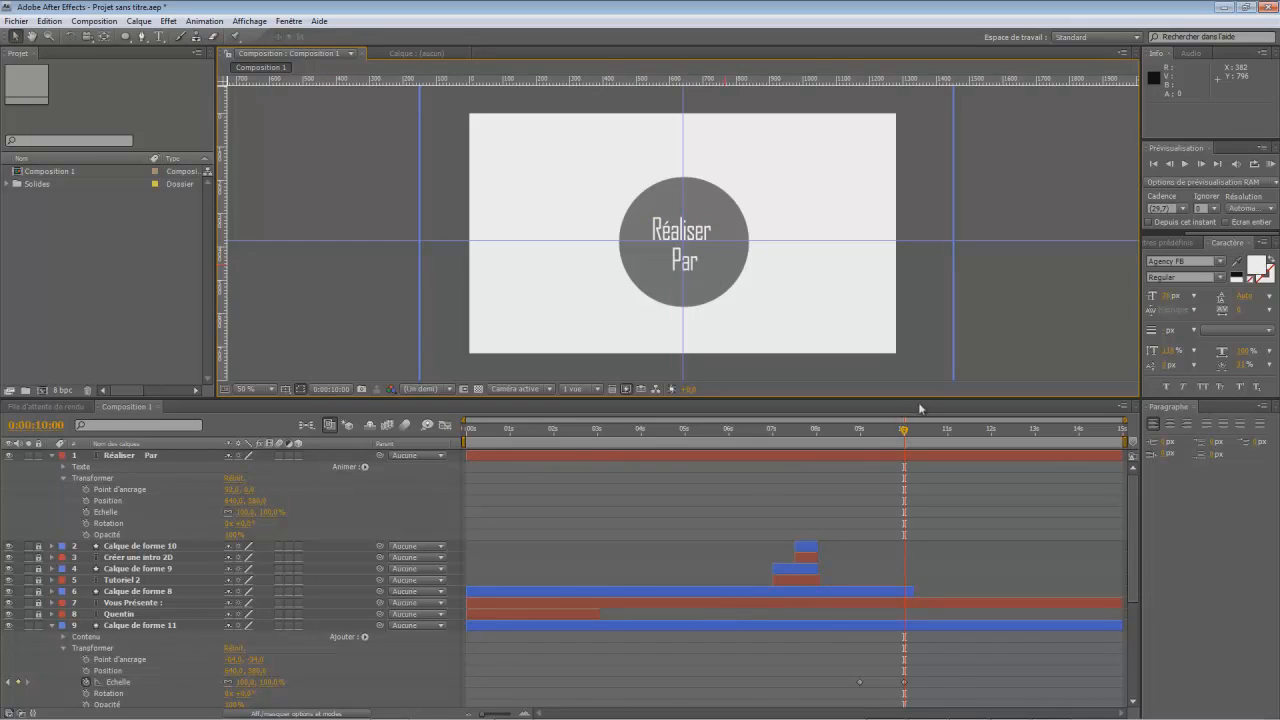
- Keyframe the text's position at the circle's centre at 0:00:10:00 and beyond the frame's right edge at 0:00:10:15
{"action": "left_click_drag", "start_coordinate": [900, 436], "coordinate": [905, 480]}
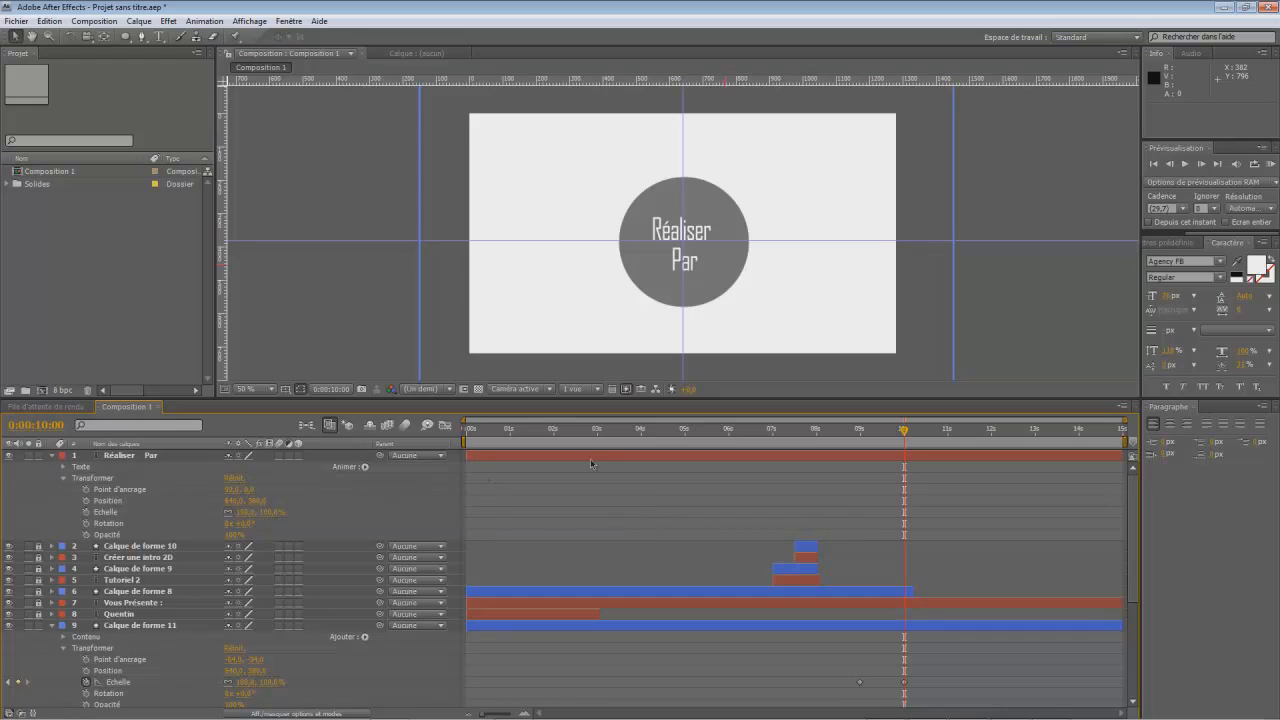
{"action": "left_click", "coordinate": [86, 501]}
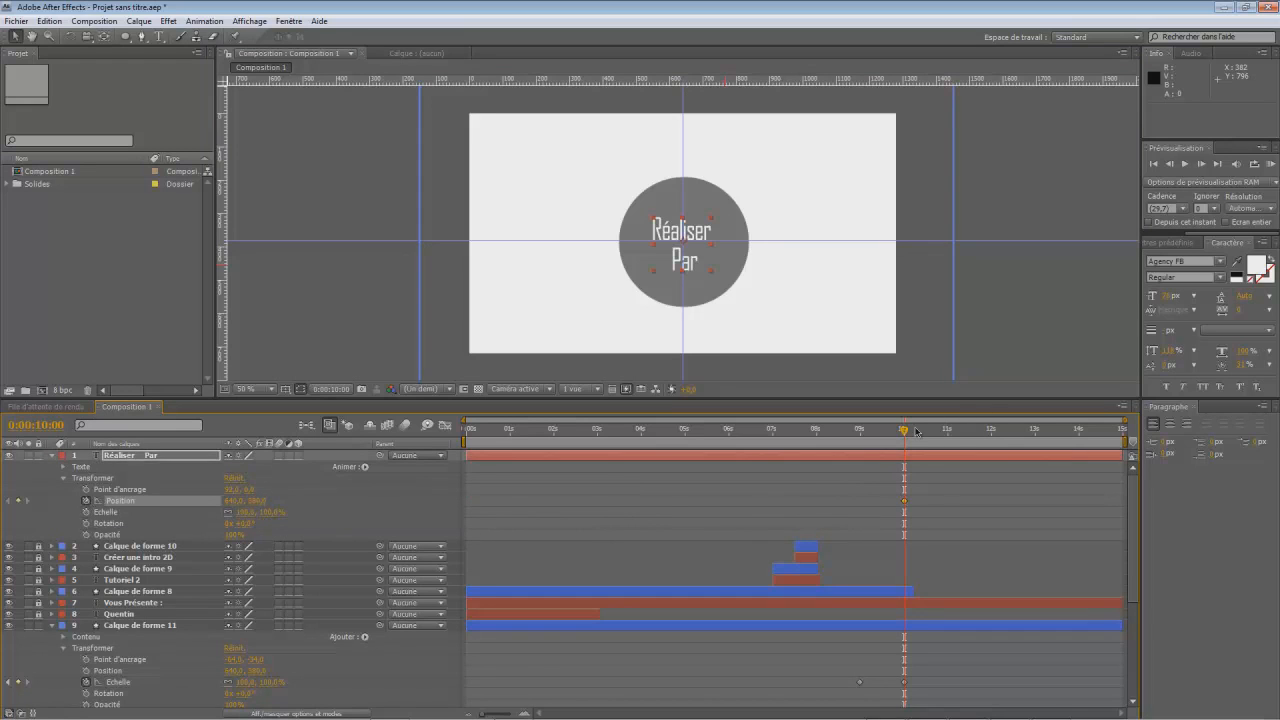
{"action": "left_click_drag", "start_coordinate": [903, 432], "coordinate": [926, 447]}
{"action": "left_click_drag", "start_coordinate": [255, 500], "coordinate": [769, 509]}
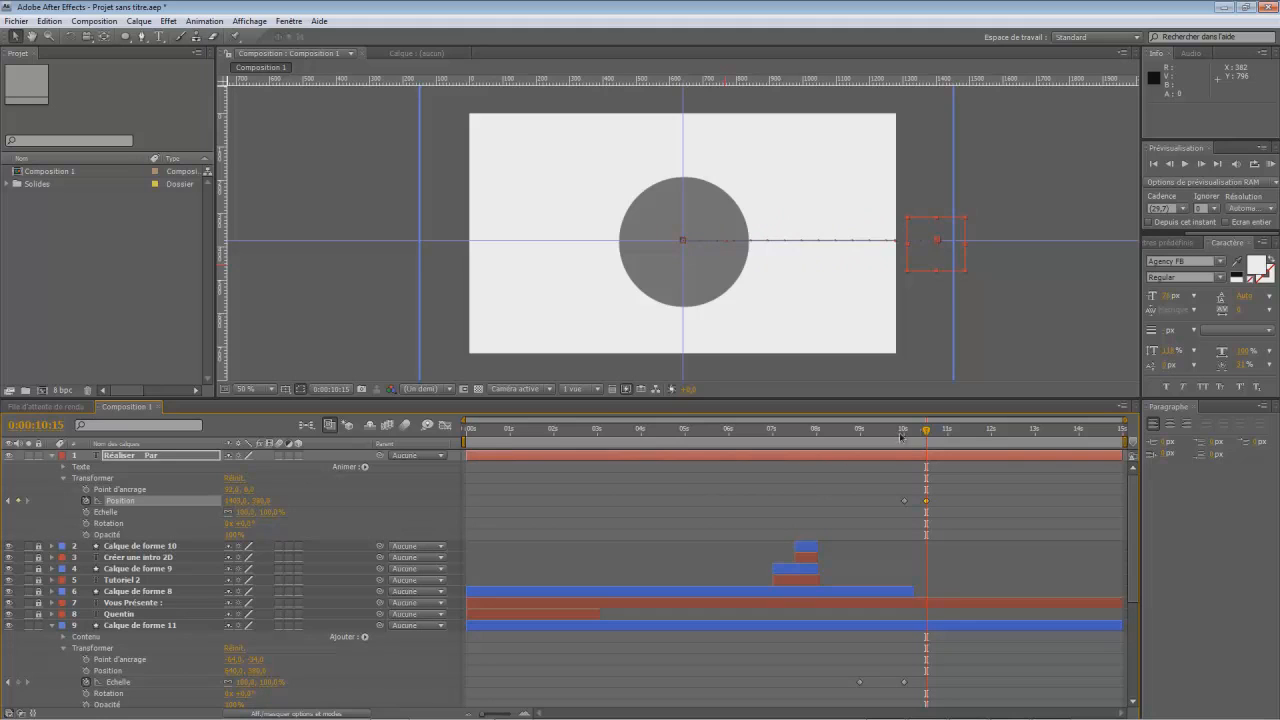
- Keyframe the grey circle's position at the frame's centre at 0:00:10:00 and fully beyond the frame's right edge at 0:00:10:15
{"action": "left_click_drag", "start_coordinate": [927, 436], "coordinate": [904, 436]}
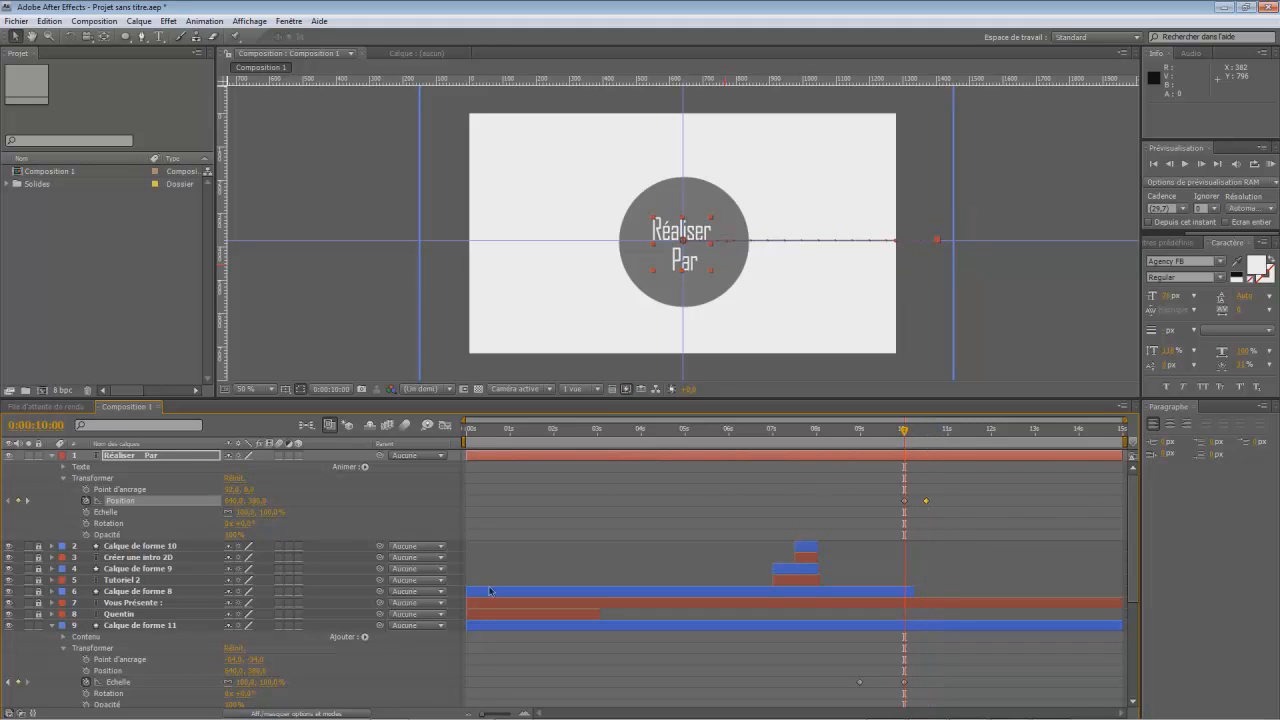
{"action": "scroll", "coordinate": [113, 662], "scroll_direction": "down", "scroll_amount": 3}
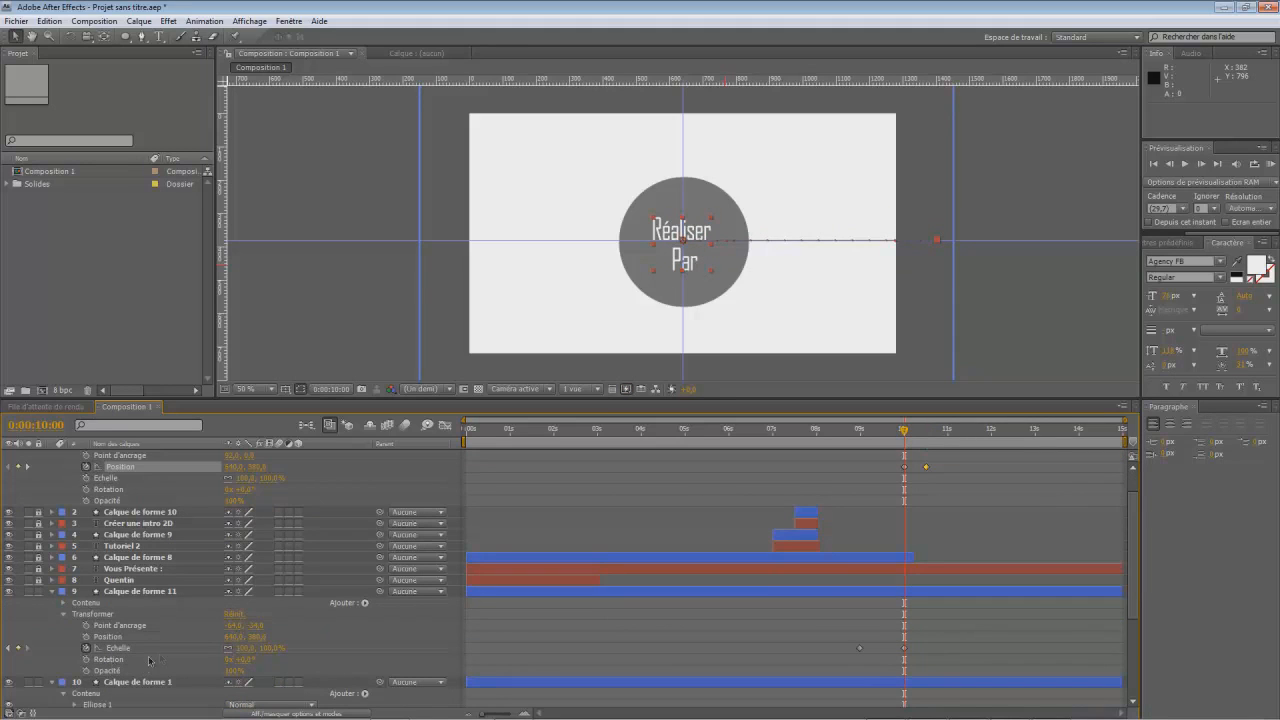
{"action": "left_click", "coordinate": [86, 639]}
{"action": "left_click_drag", "start_coordinate": [903, 432], "coordinate": [924, 443]}
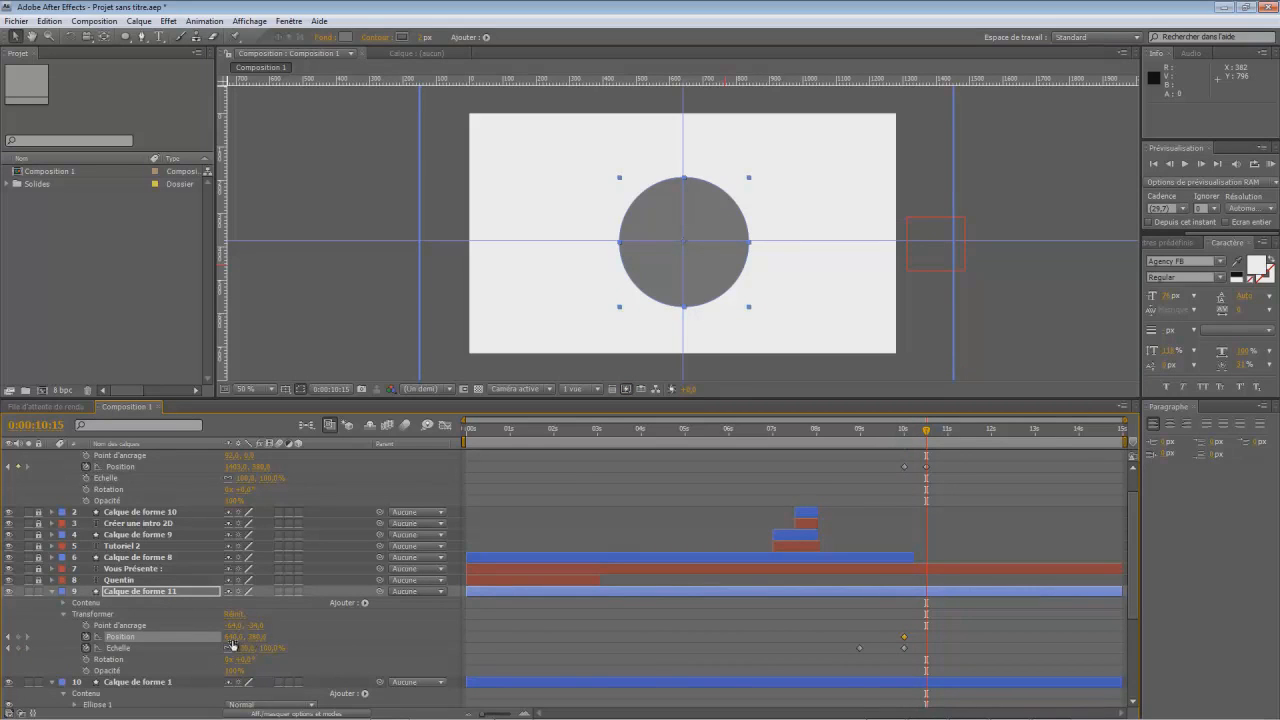
{"action": "left_click_drag", "start_coordinate": [230, 638], "coordinate": [764, 613]}
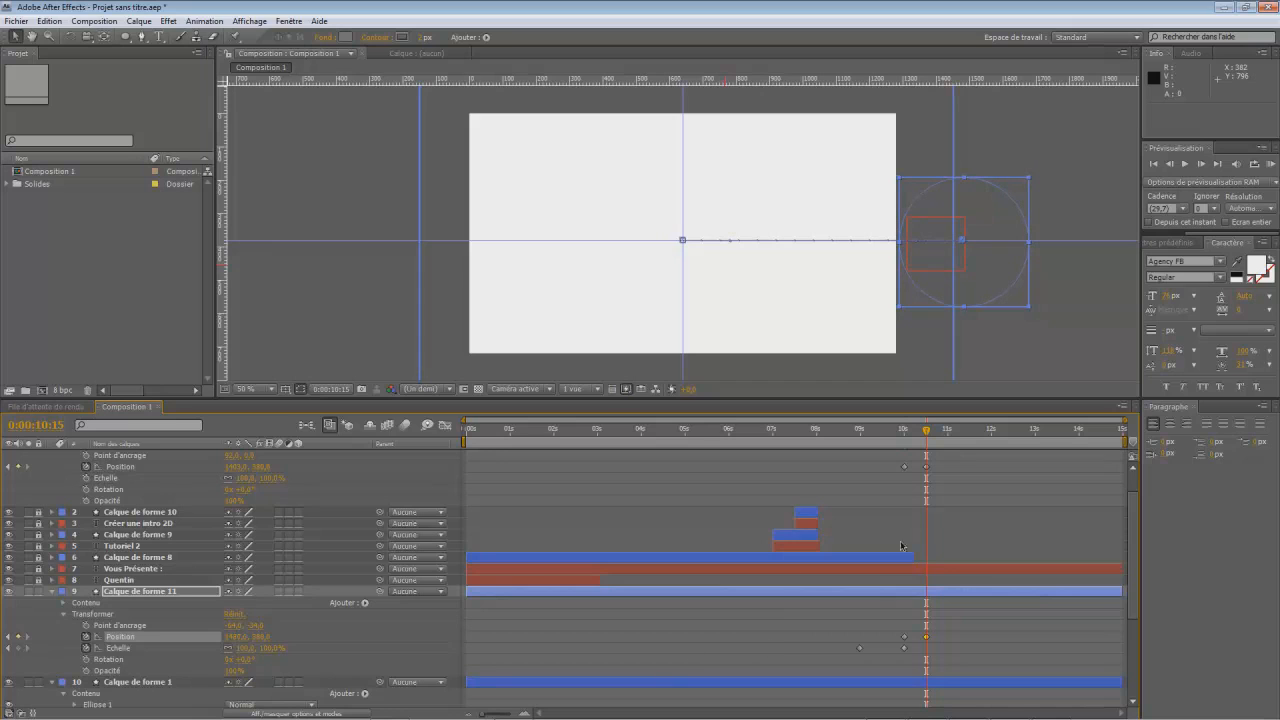
- Keyframe the "Réaliser Par" text's rotation at 0° at 0:00:10:00 and 360° at 0:00:10:15, and preview the animation from 0:00:09:16
{"action": "left_click_drag", "start_coordinate": [922, 436], "coordinate": [904, 458]}
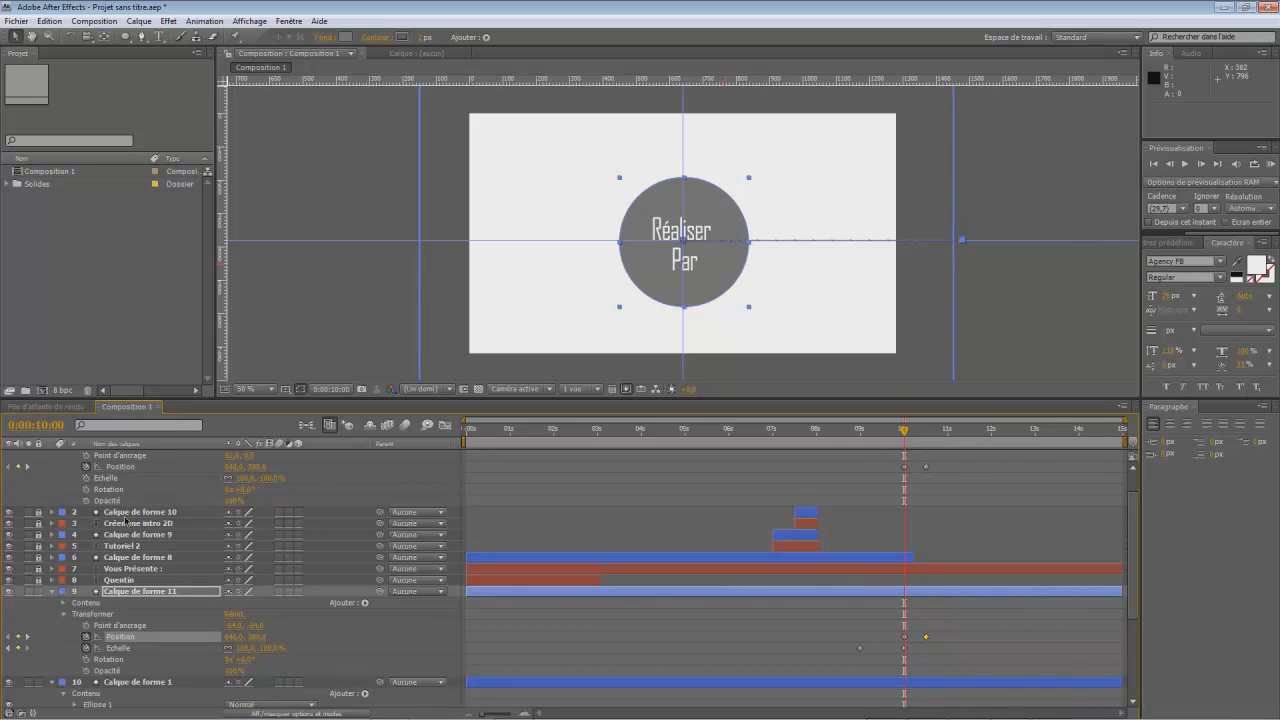
{"action": "scroll", "coordinate": [105, 509], "scroll_direction": "up", "scroll_amount": 1}
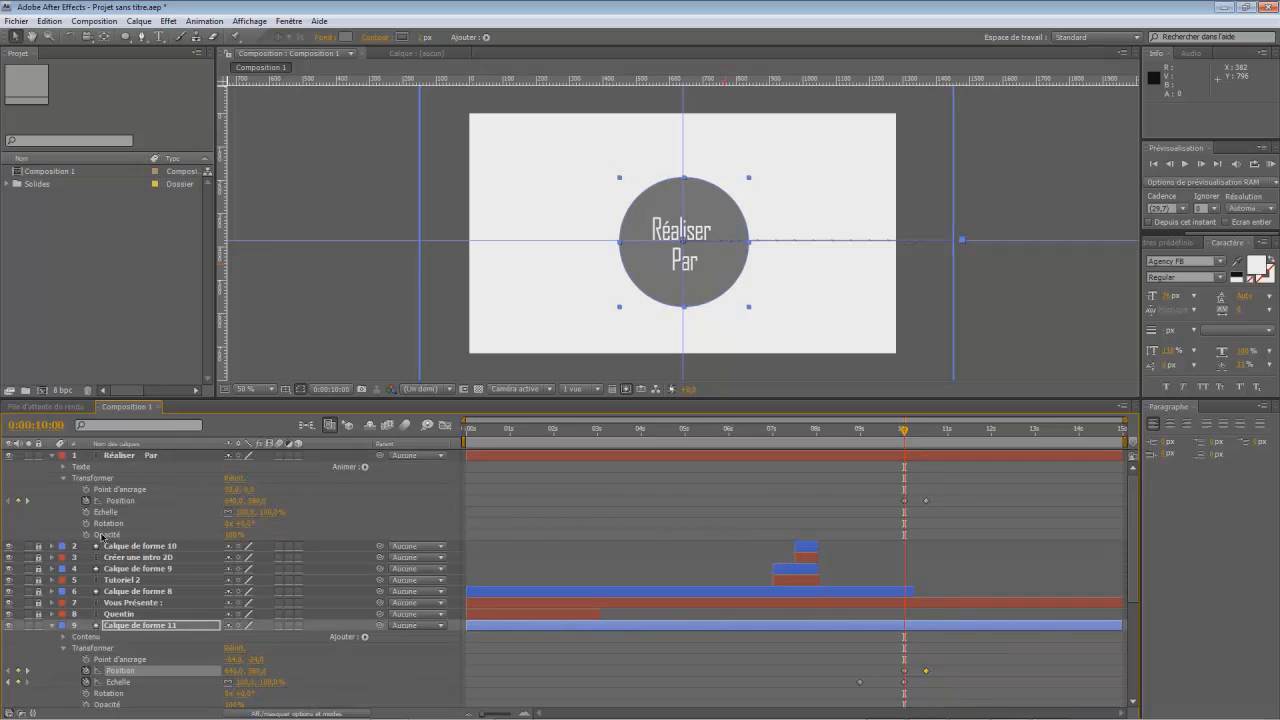
{"action": "left_click", "coordinate": [86, 523]}
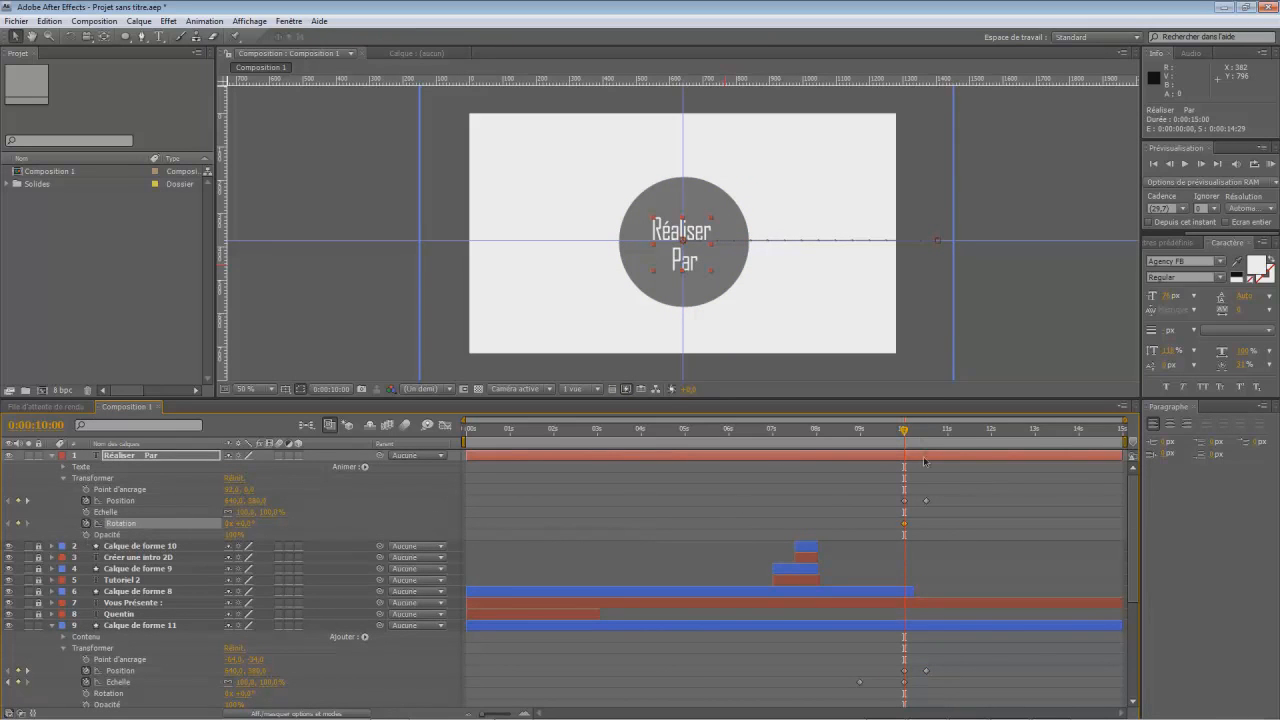
{"action": "left_click_drag", "start_coordinate": [905, 432], "coordinate": [924, 443]}
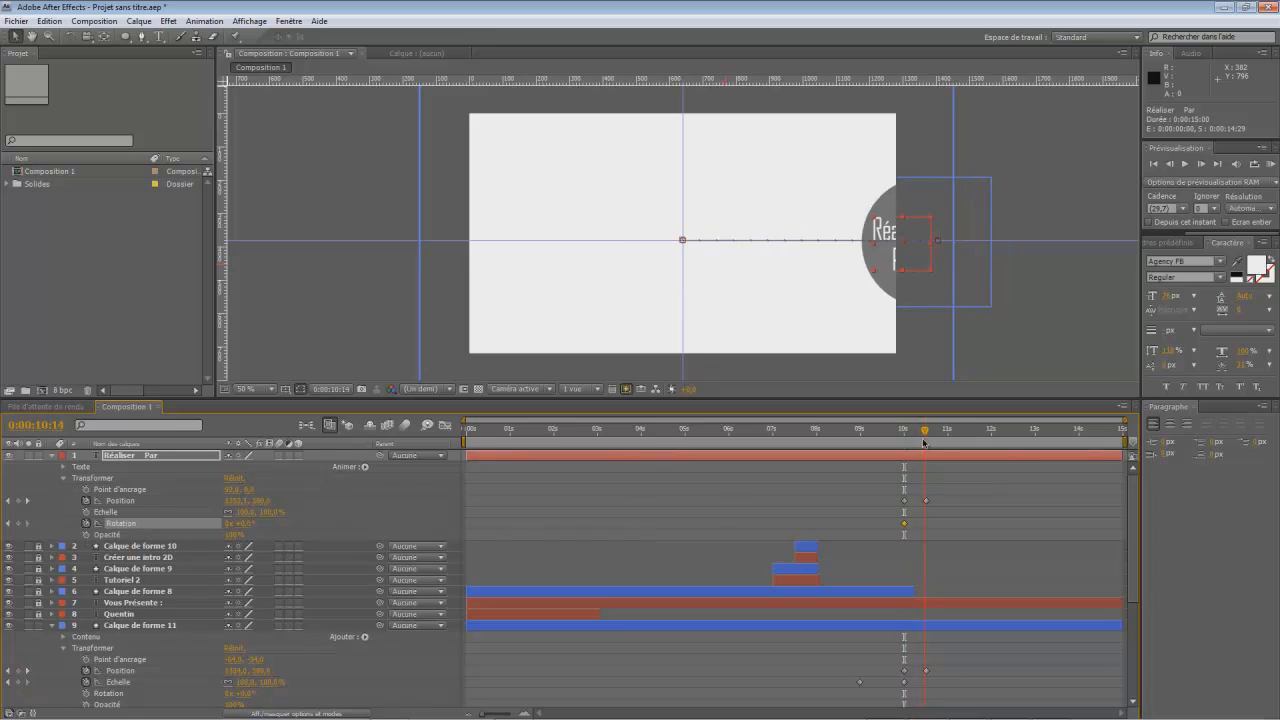
{"action": "left_click", "coordinate": [245, 523]}
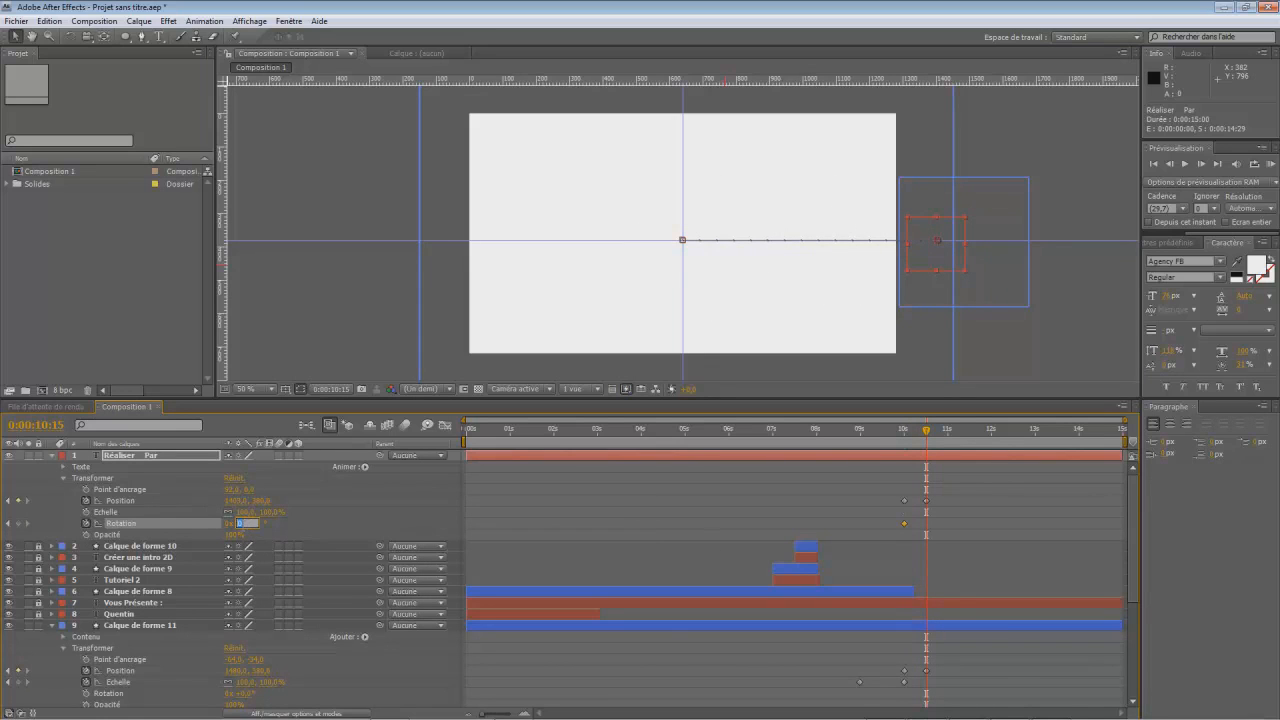
{"action": "type", "text": "360"}
{"action": "key", "text": "Return"}
{"action": "left_click_drag", "start_coordinate": [926, 432], "coordinate": [885, 450]}
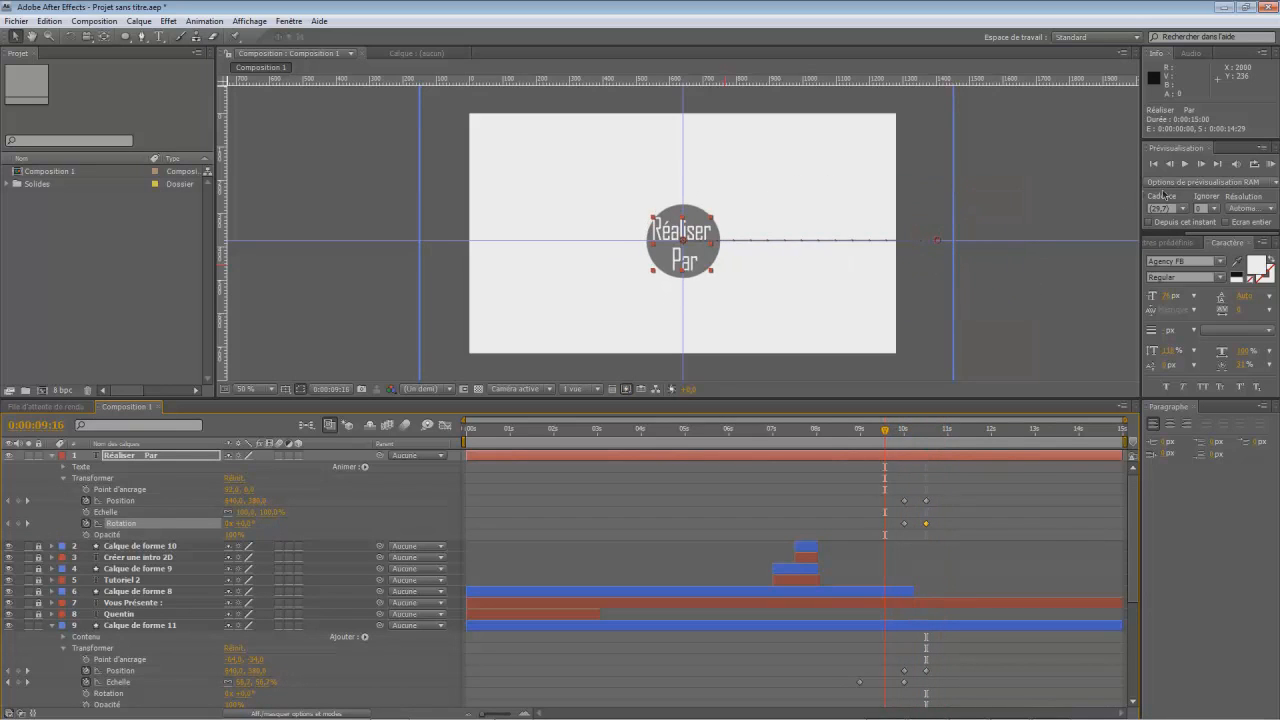
{"action": "left_click", "coordinate": [1185, 164]}
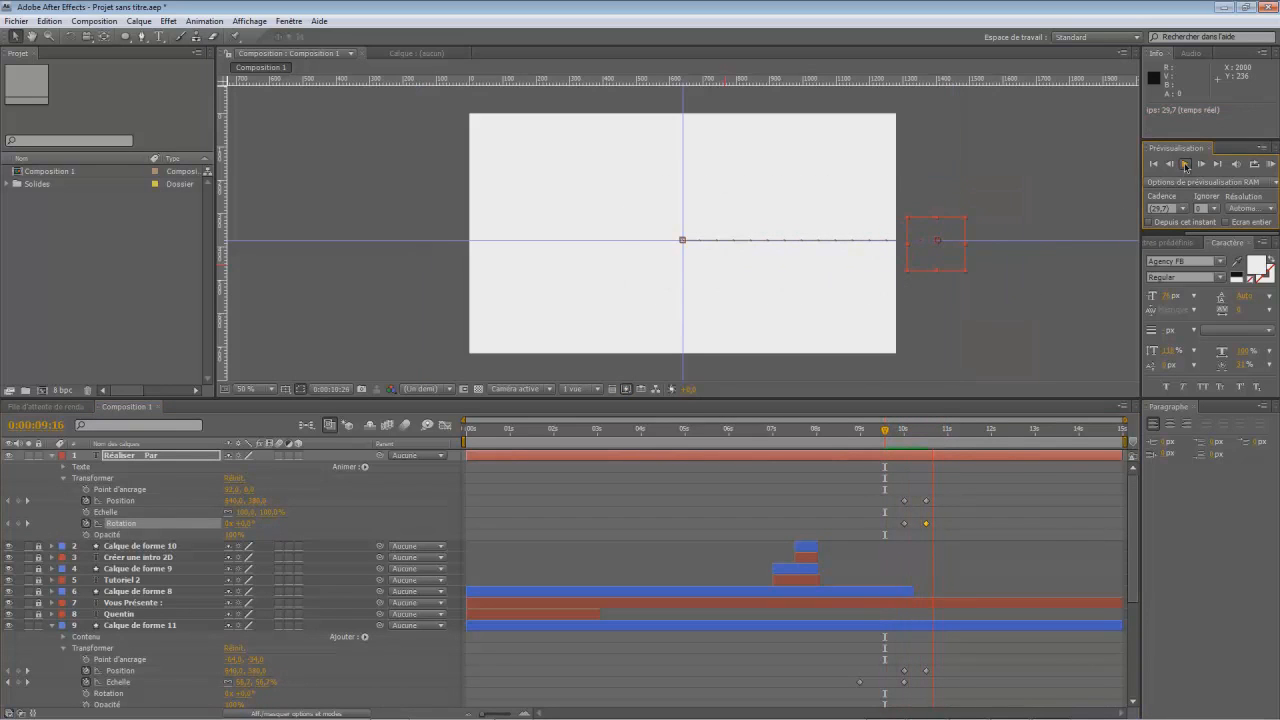
- Collapse the text layer and keyframe the grey circle's position back at the frame's centre at 0:00:11:00
{"action": "left_click_drag", "start_coordinate": [957, 435], "coordinate": [927, 456]}
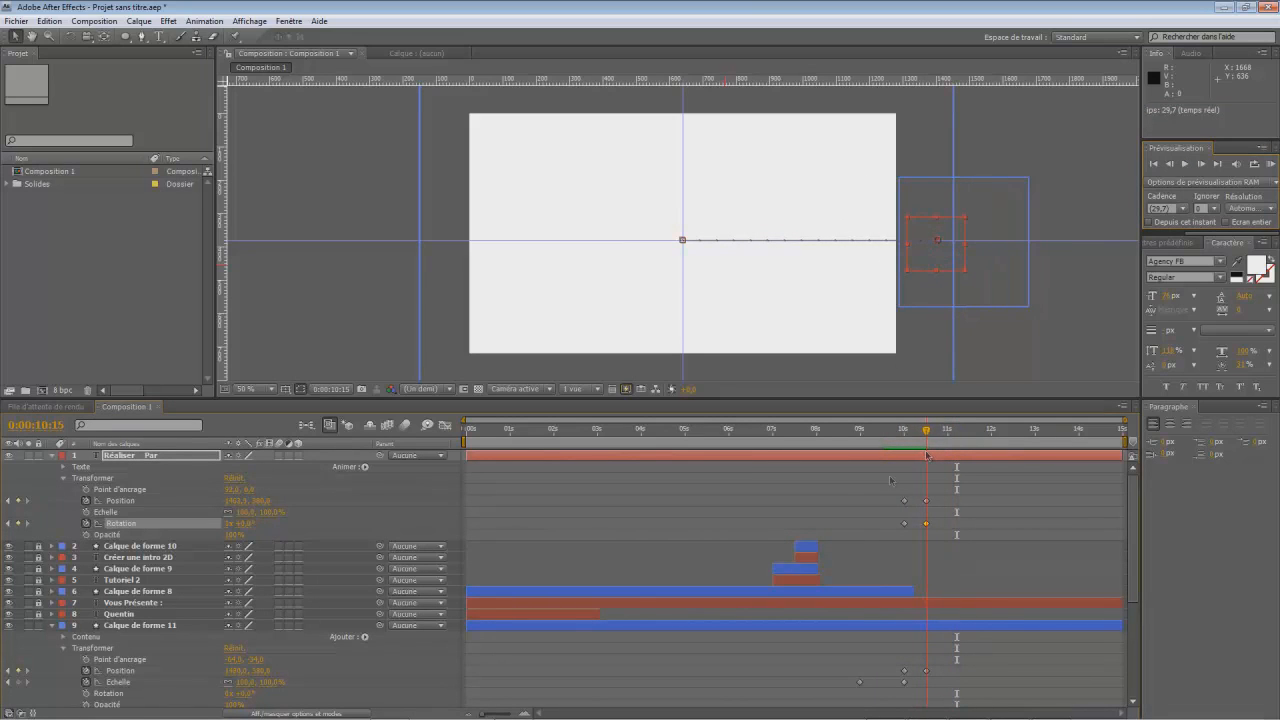
{"action": "left_click", "coordinate": [53, 456]}
{"action": "left_click", "coordinate": [137, 547]}
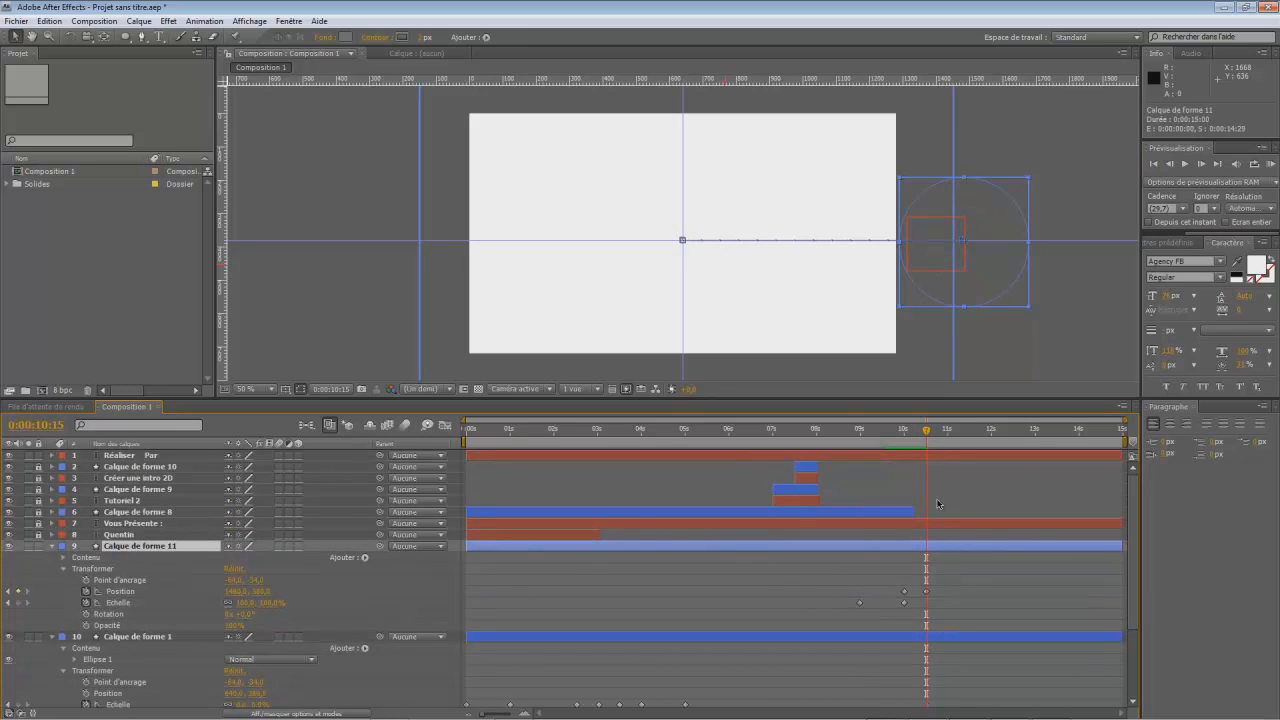
{"action": "left_click_drag", "start_coordinate": [925, 434], "coordinate": [947, 440]}
{"action": "left_click_drag", "start_coordinate": [244, 592], "coordinate": [167, 592]}
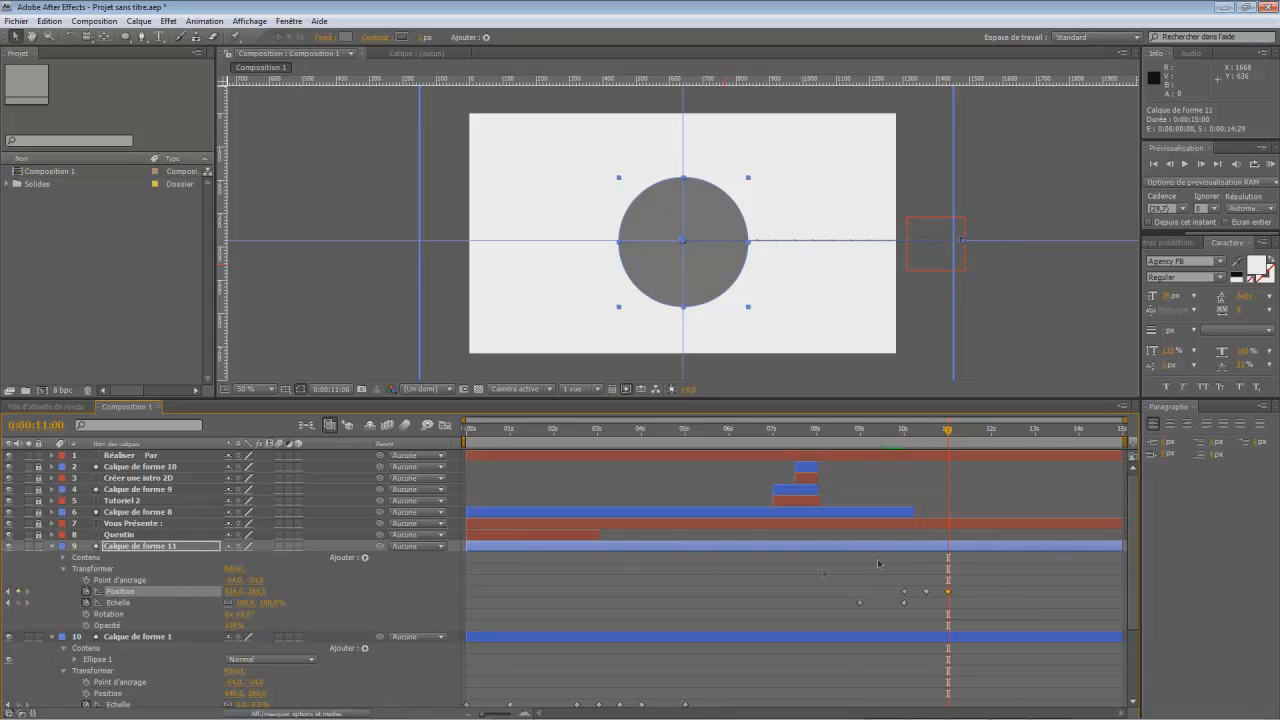
{"action": "left_click_drag", "start_coordinate": [948, 430], "coordinate": [945, 481]}
{"action": "left_click_drag", "start_coordinate": [933, 444], "coordinate": [927, 449]}
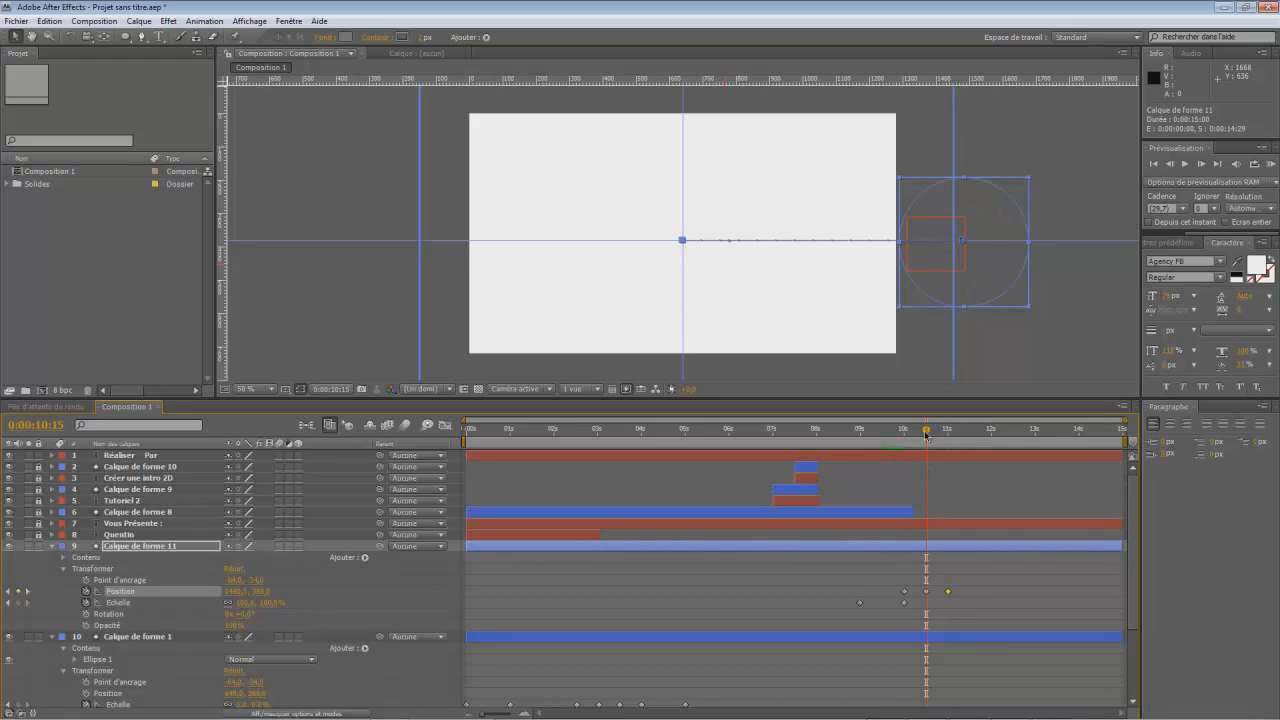
{"action": "left_click_drag", "start_coordinate": [926, 436], "coordinate": [947, 440]}
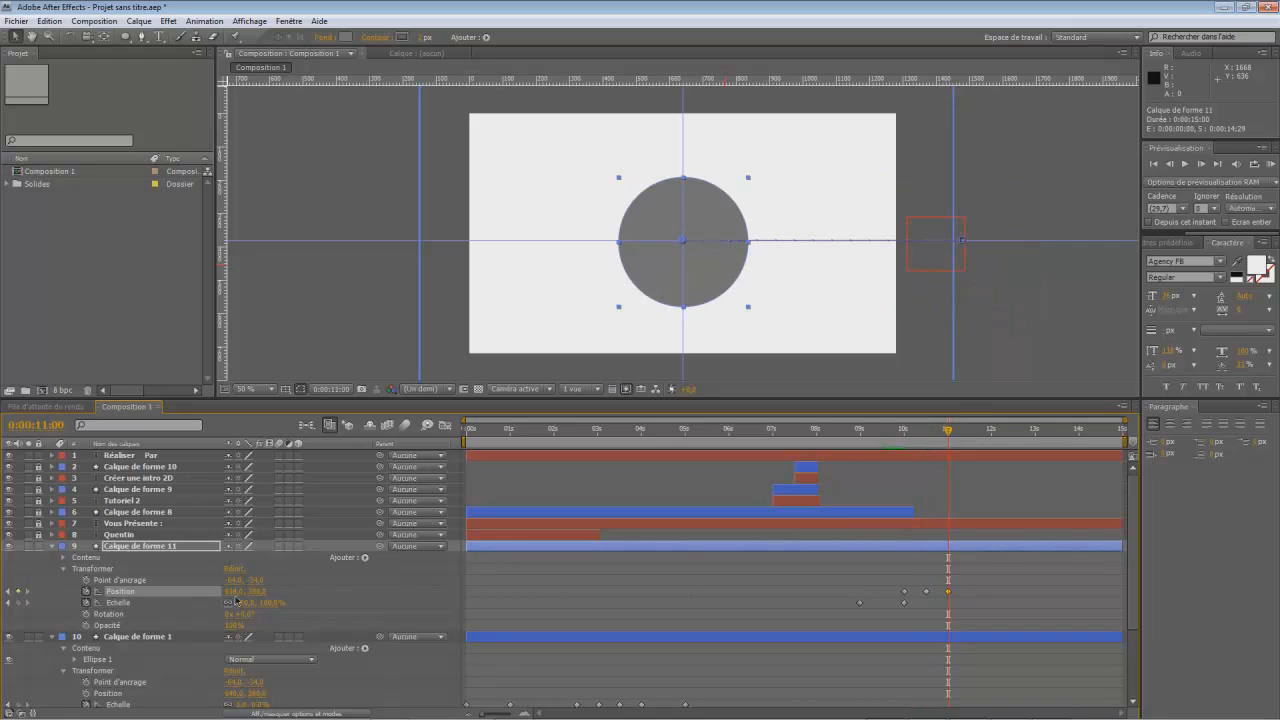
{"action": "left_click_drag", "start_coordinate": [950, 435], "coordinate": [947, 465]}
- Import the image "logo noir" from the LOGO KD folder inside Sauvegardes on drive D
{"action": "left_click", "coordinate": [15, 21]}
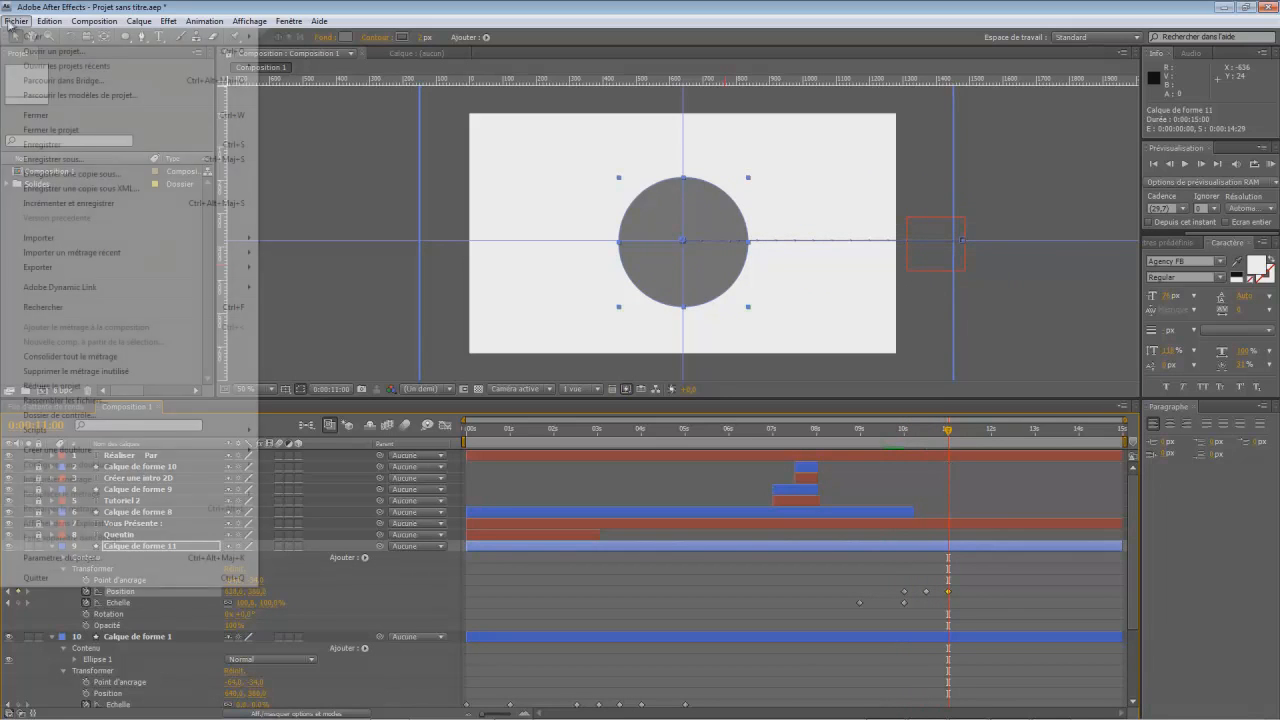
{"action": "mouse_move", "coordinate": [157, 240]}
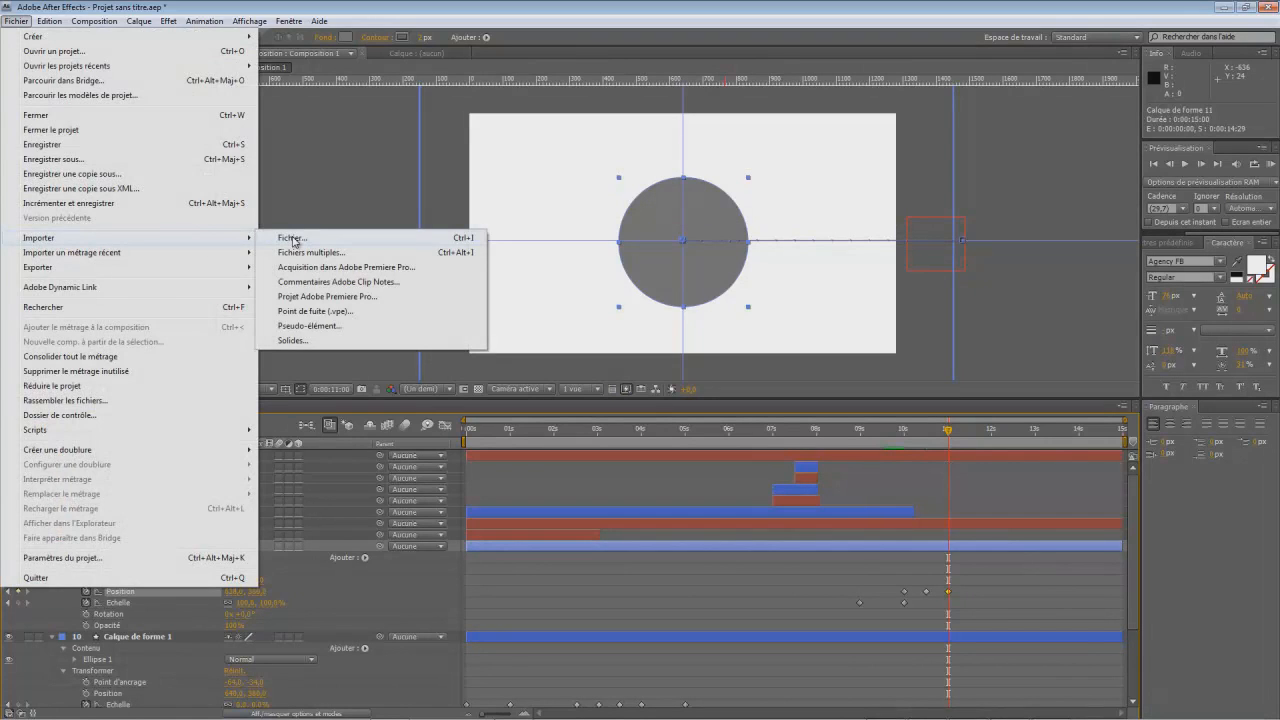
{"action": "left_click", "coordinate": [295, 242]}
{"action": "left_click", "coordinate": [38, 195]}
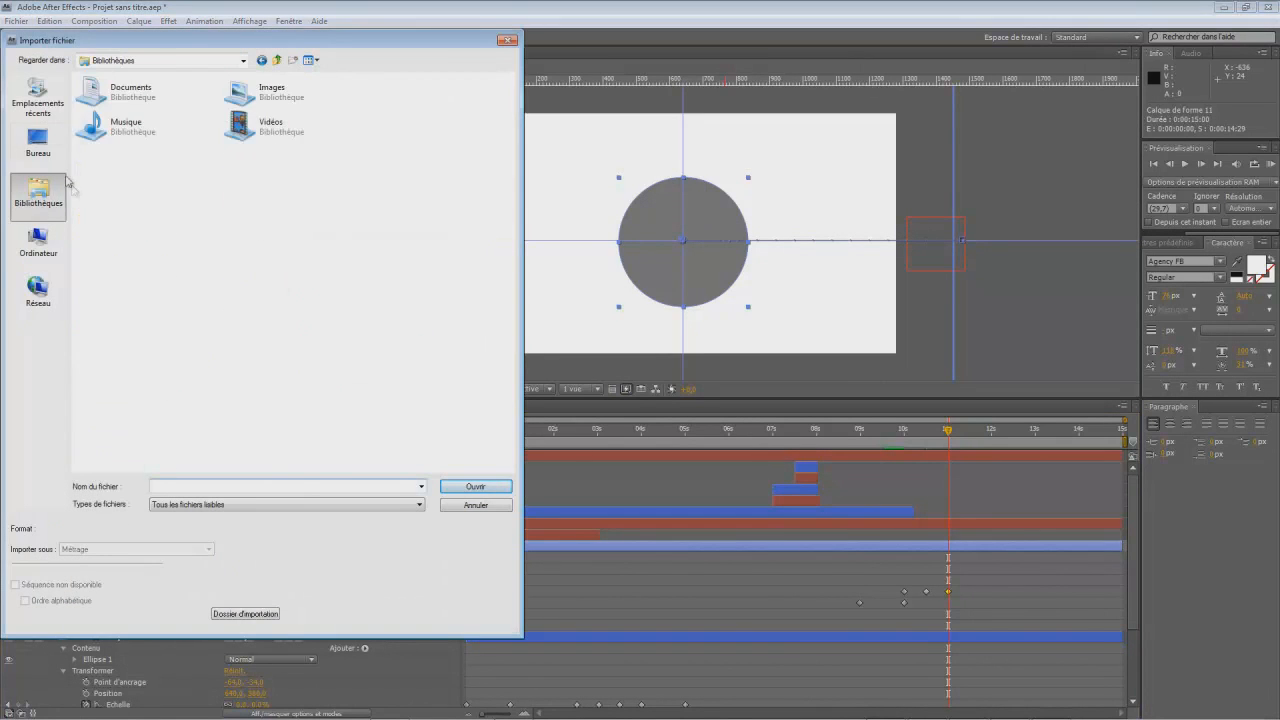
{"action": "left_click", "coordinate": [38, 145]}
{"action": "left_click", "coordinate": [38, 245]}
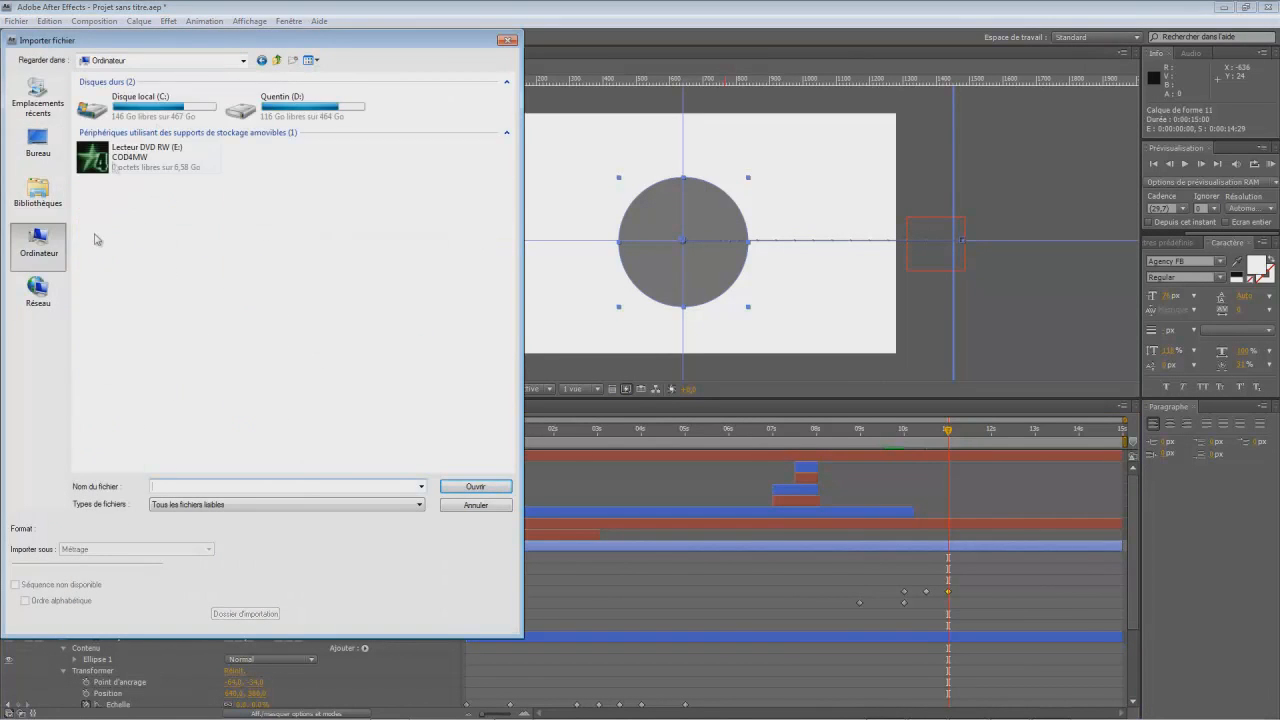
{"action": "double_click", "coordinate": [290, 103]}
{"action": "double_click", "coordinate": [110, 259]}
{"action": "scroll", "coordinate": [119, 375], "scroll_direction": "down", "scroll_amount": 11}
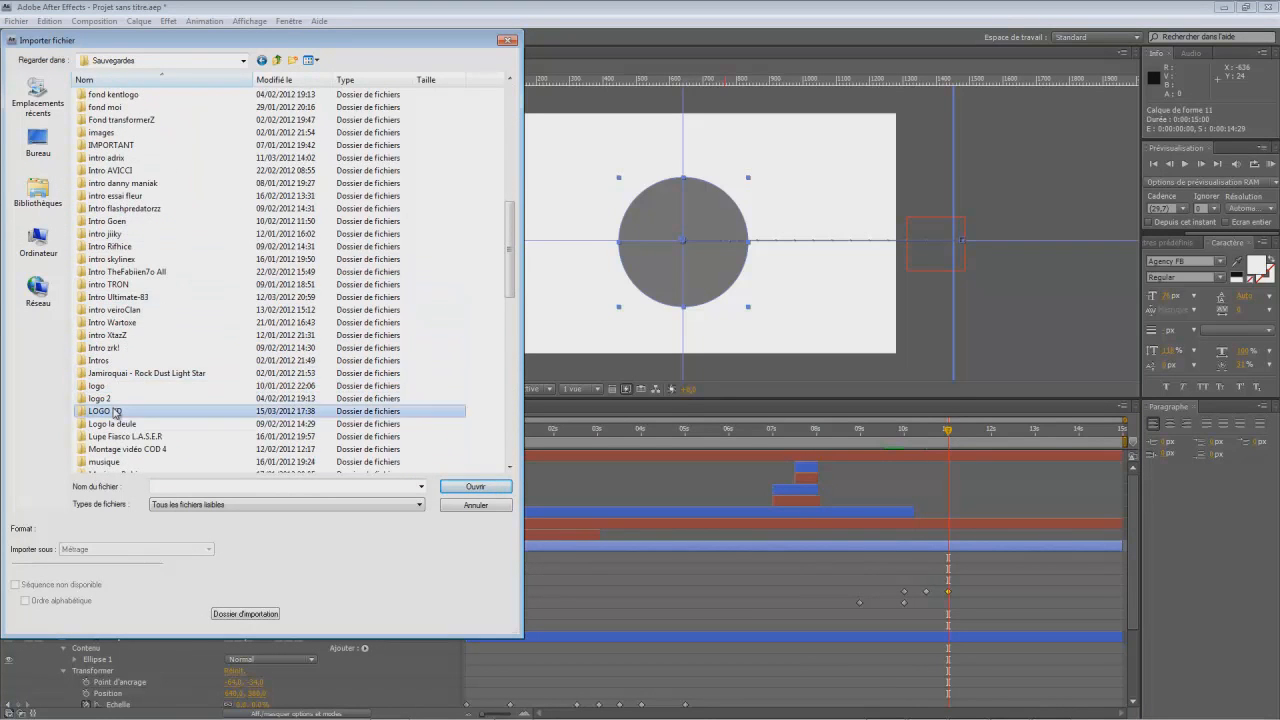
{"action": "double_click", "coordinate": [115, 411]}
{"action": "left_click", "coordinate": [178, 210]}
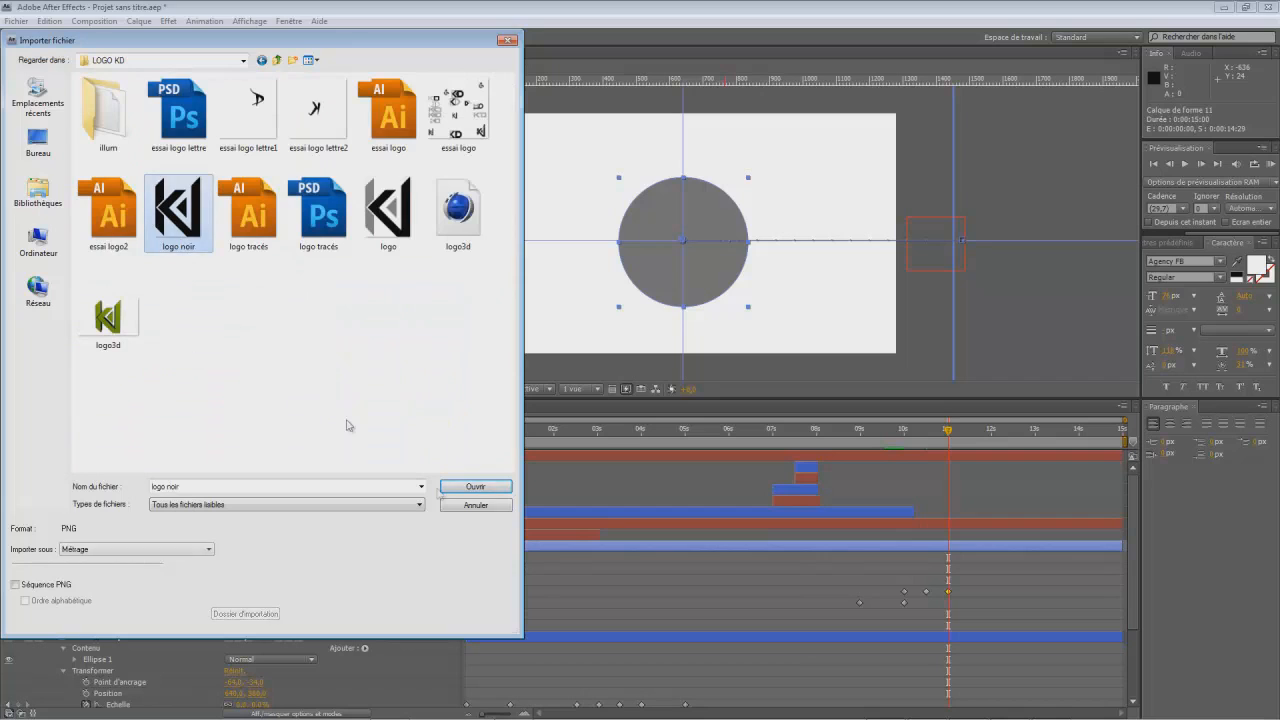
{"action": "left_click", "coordinate": [488, 487]}
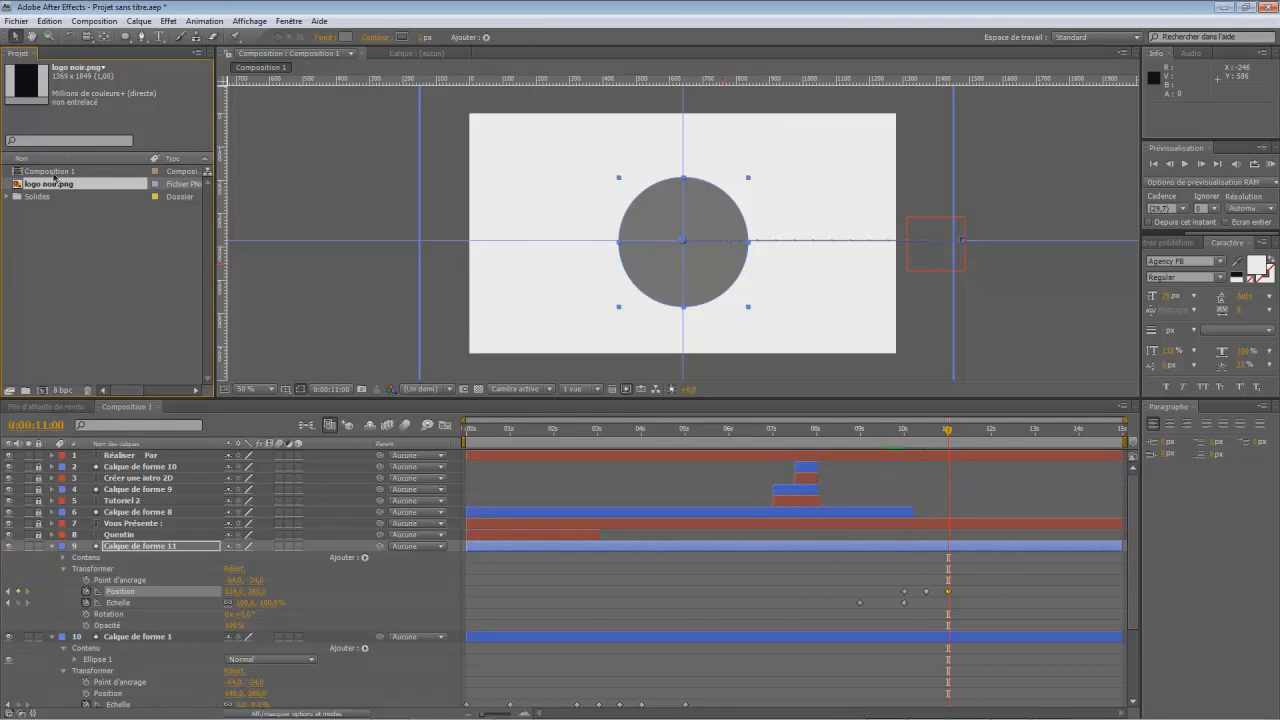
- Add logo noir.png as the uppermost layer, scale it to about 10 % and centre it in the grey circle
{"action": "left_click_drag", "start_coordinate": [66, 188], "coordinate": [470, 460]}
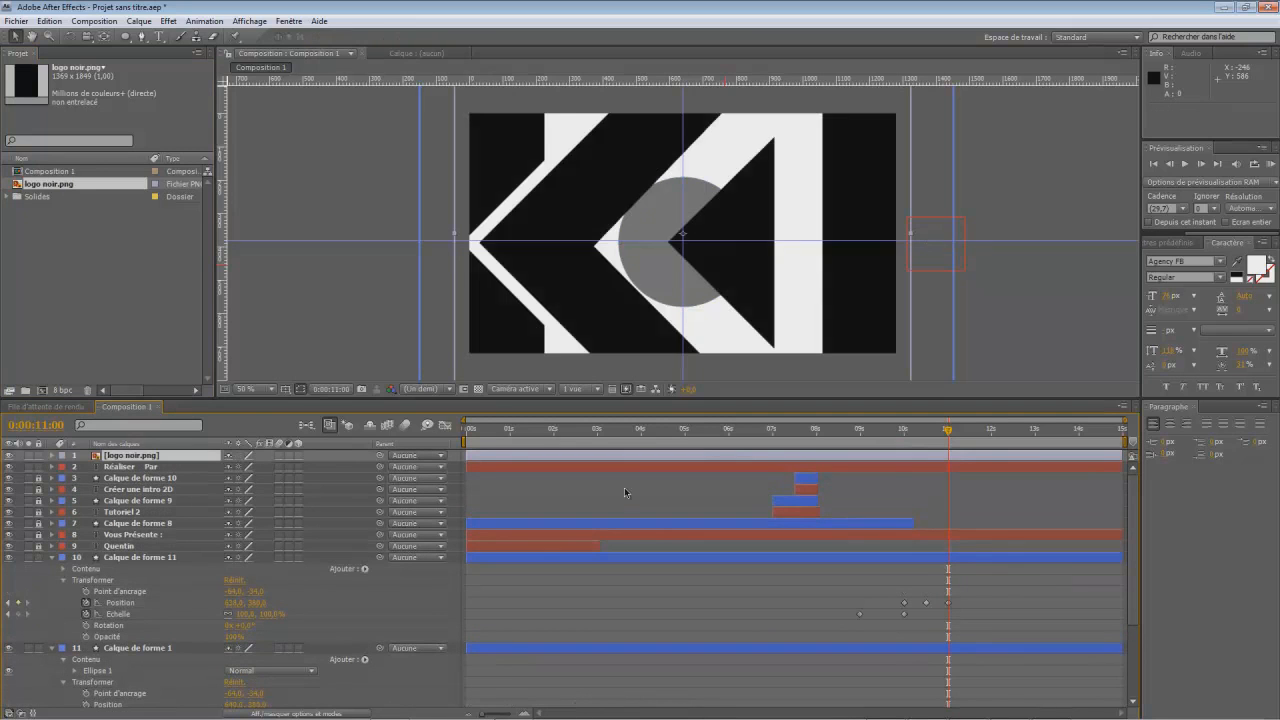
{"action": "scroll", "coordinate": [532, 284], "scroll_direction": "down", "scroll_amount": 3}
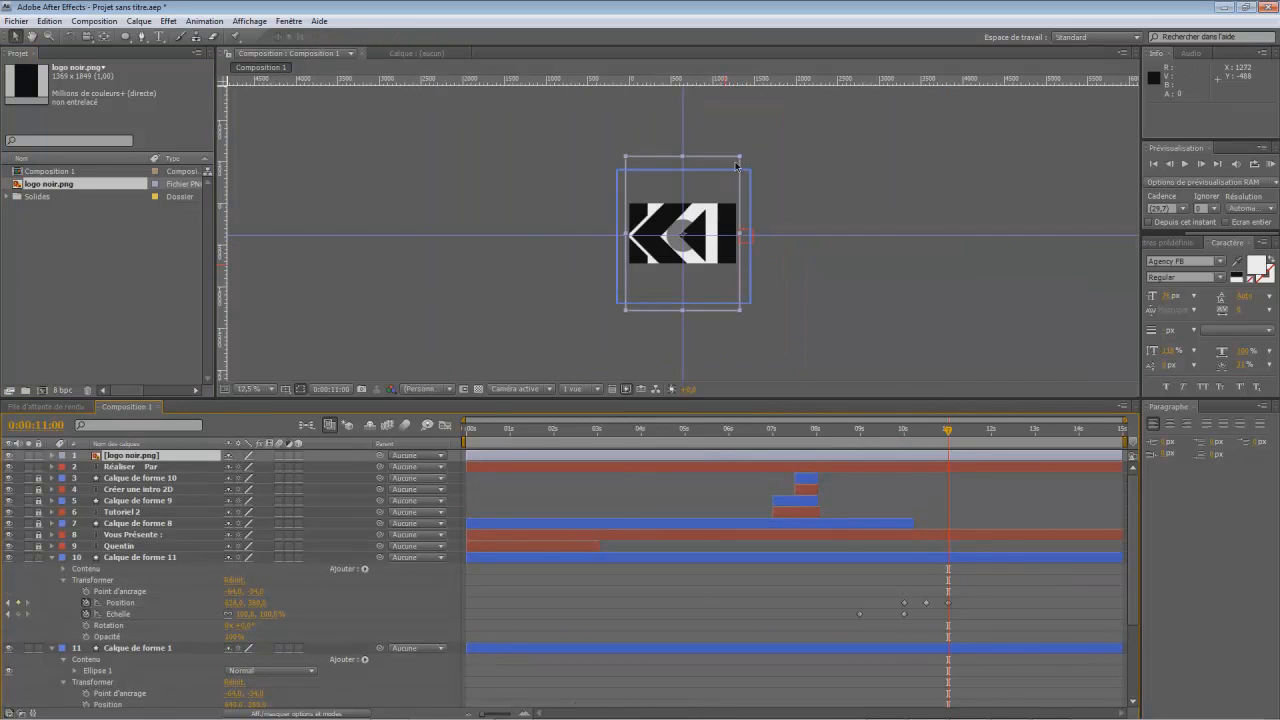
{"action": "left_click_drag", "start_coordinate": [741, 161], "coordinate": [690, 237]}
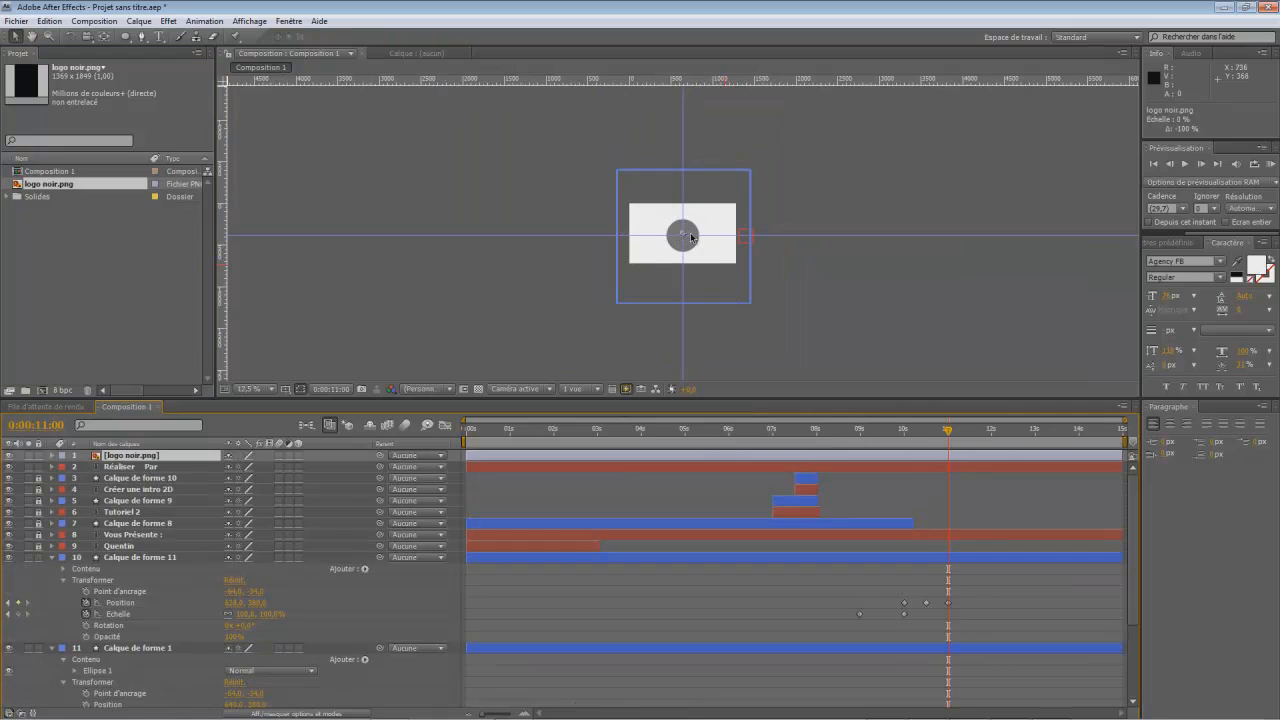
{"action": "scroll", "coordinate": [692, 235], "scroll_direction": "up", "scroll_amount": 5}
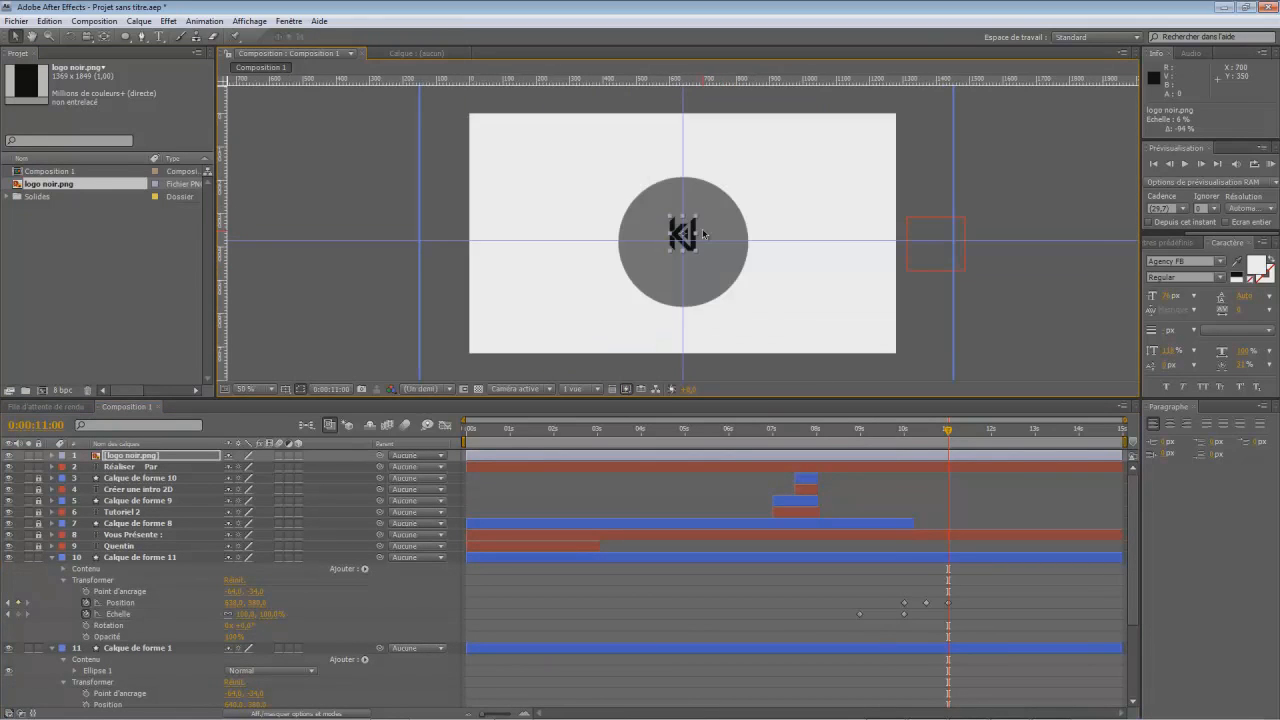
{"action": "scroll", "coordinate": [703, 234], "scroll_direction": "down", "scroll_amount": 4}
{"action": "left_click_drag", "start_coordinate": [691, 233], "coordinate": [710, 209]}
- Keyframe the logo's position beyond the frame's right edge at 0:00:10:15 and at the circle's centre at 0:00:11:00
{"action": "left_click_drag", "start_coordinate": [948, 436], "coordinate": [926, 452]}
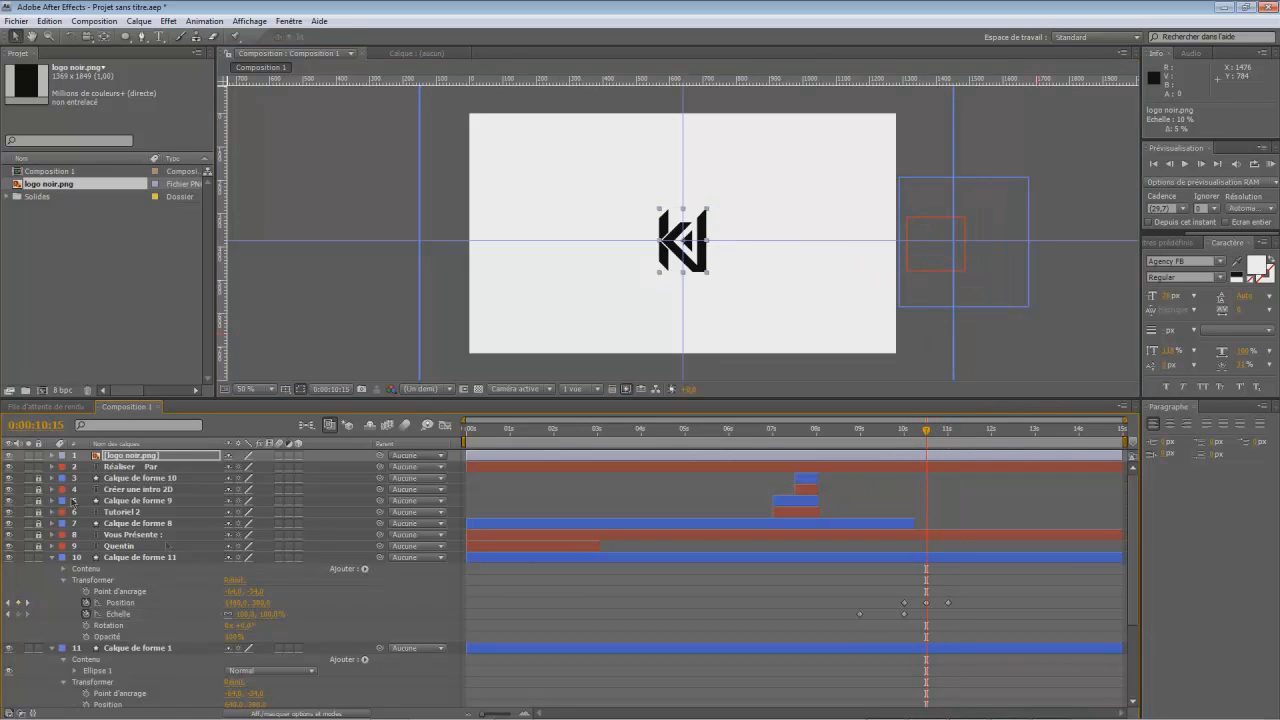
{"action": "left_click", "coordinate": [52, 457]}
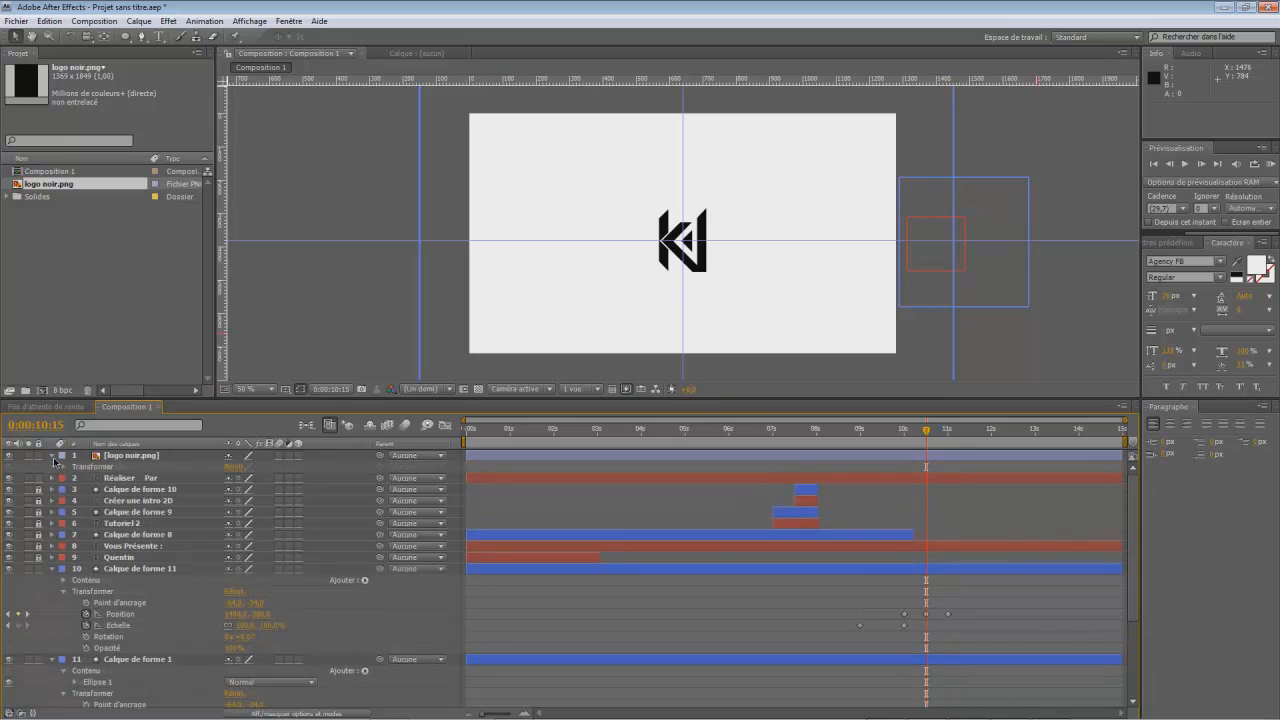
{"action": "left_click", "coordinate": [64, 467]}
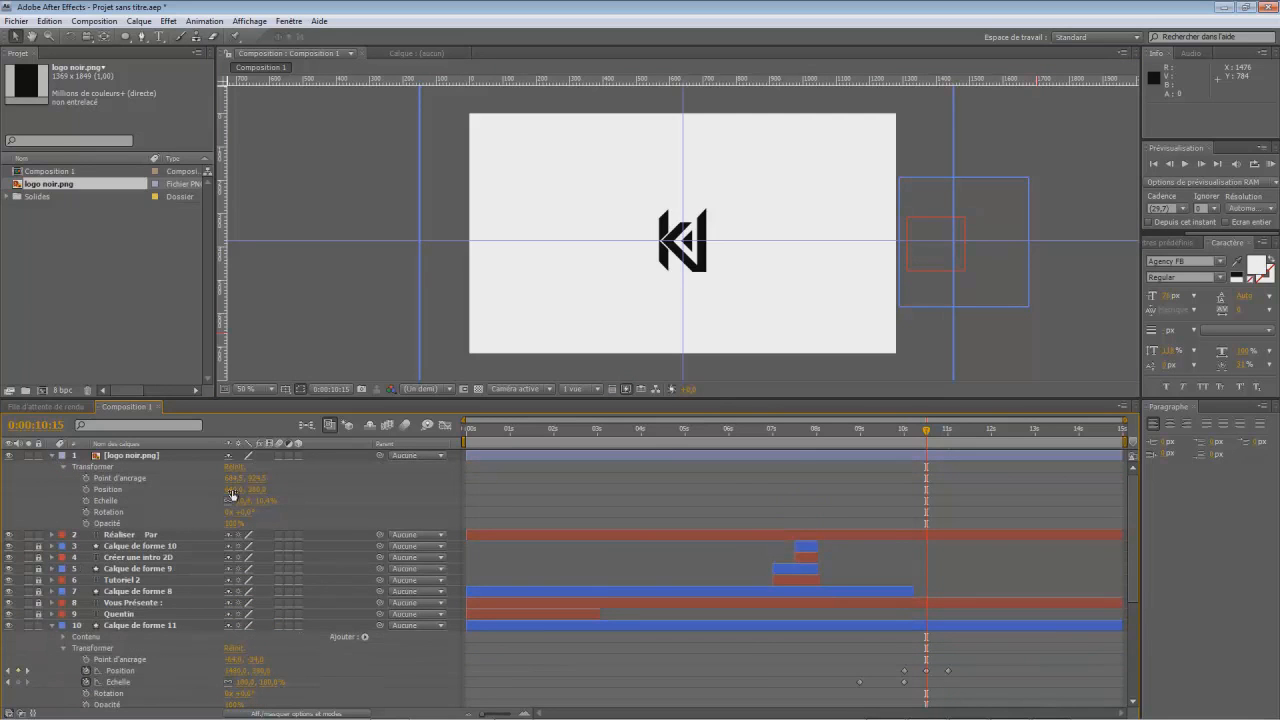
{"action": "left_click", "coordinate": [86, 490]}
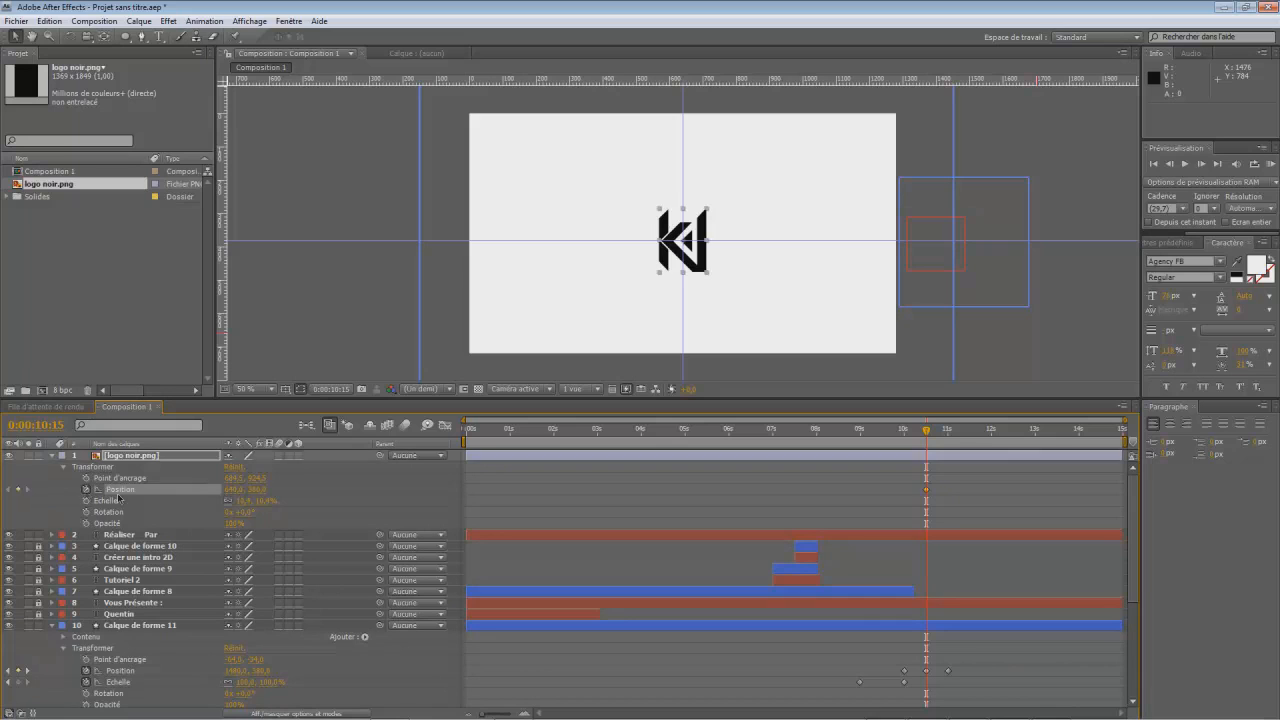
{"action": "left_click_drag", "start_coordinate": [236, 489], "coordinate": [780, 501]}
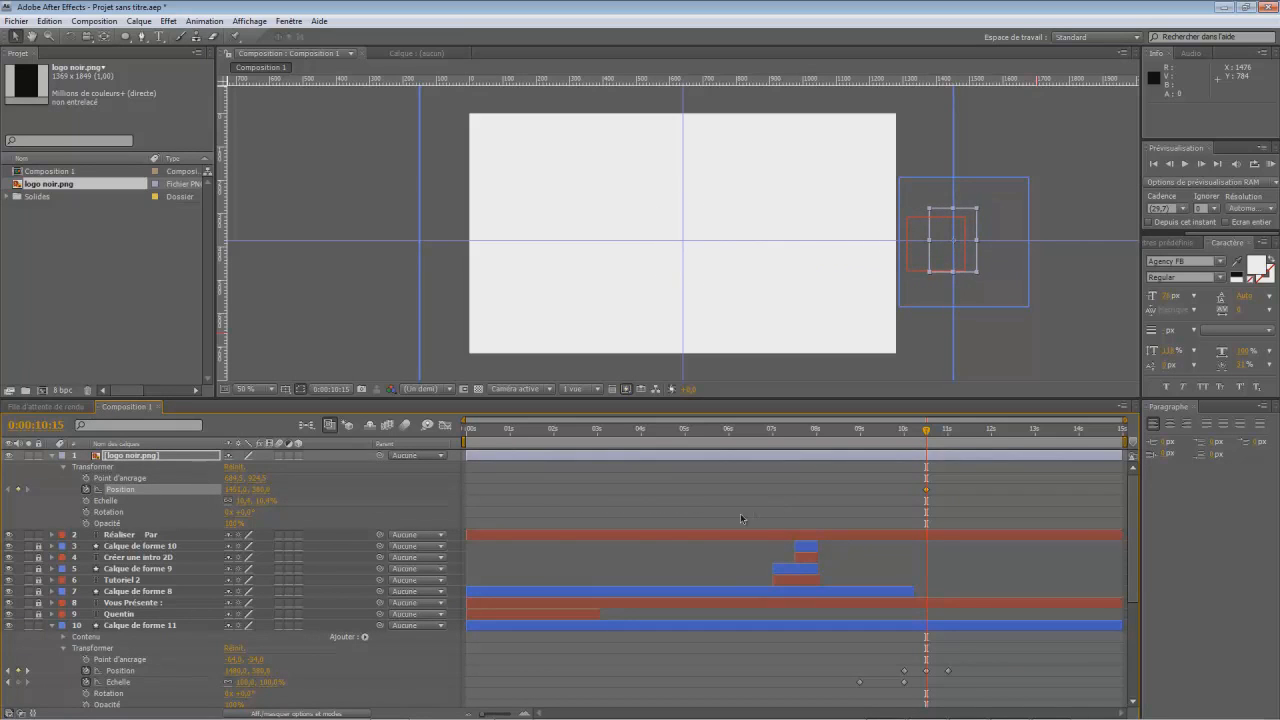
{"action": "left_click_drag", "start_coordinate": [926, 432], "coordinate": [948, 438]}
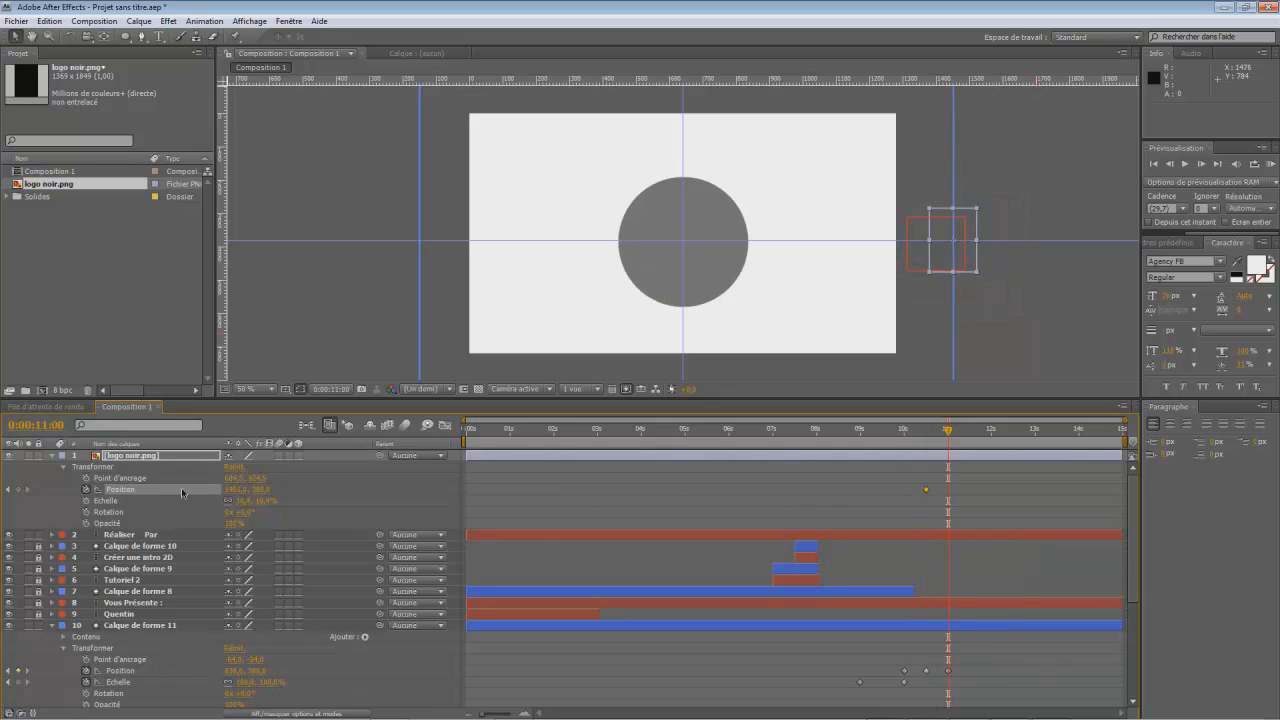
{"action": "left_click_drag", "start_coordinate": [242, 490], "coordinate": [1, 498]}
{"action": "left_click_drag", "start_coordinate": [236, 494], "coordinate": [138, 510]}
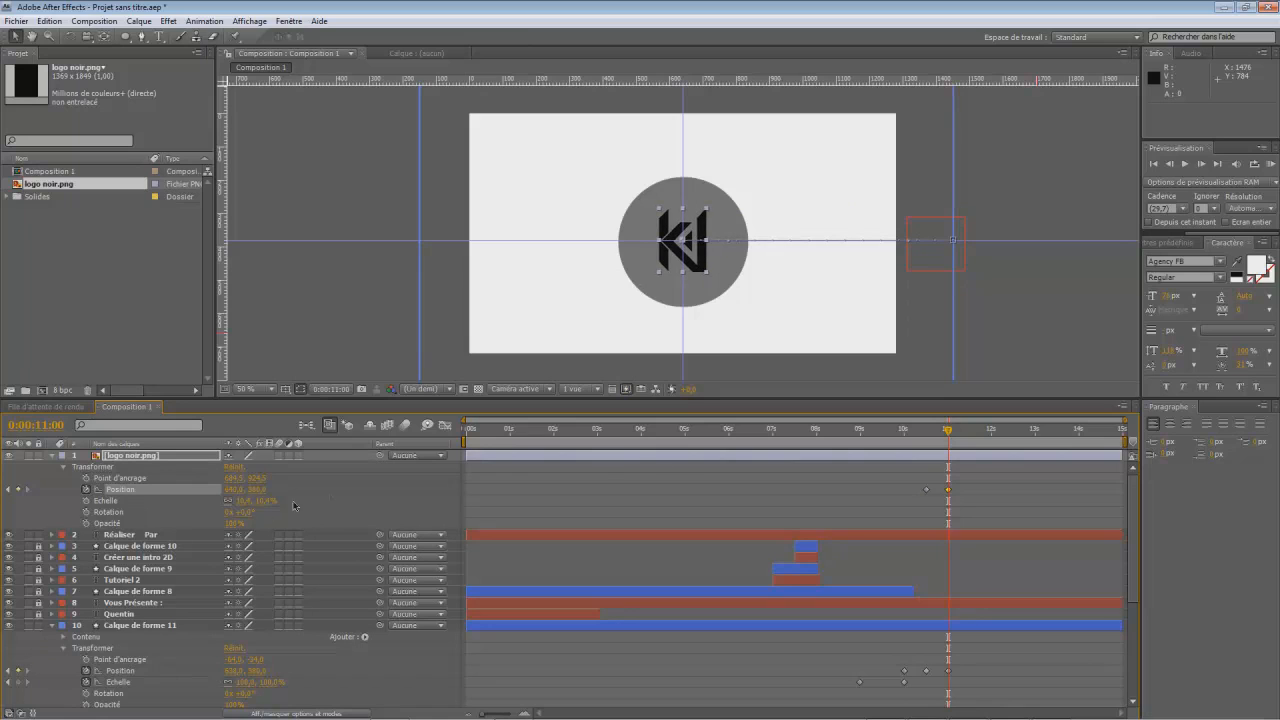
- Keyframe the logo's rotation from 0° at 0:00:10:15 to one full turn at 0:00:11:00, and collapse its layer
{"action": "left_click_drag", "start_coordinate": [947, 432], "coordinate": [922, 500]}
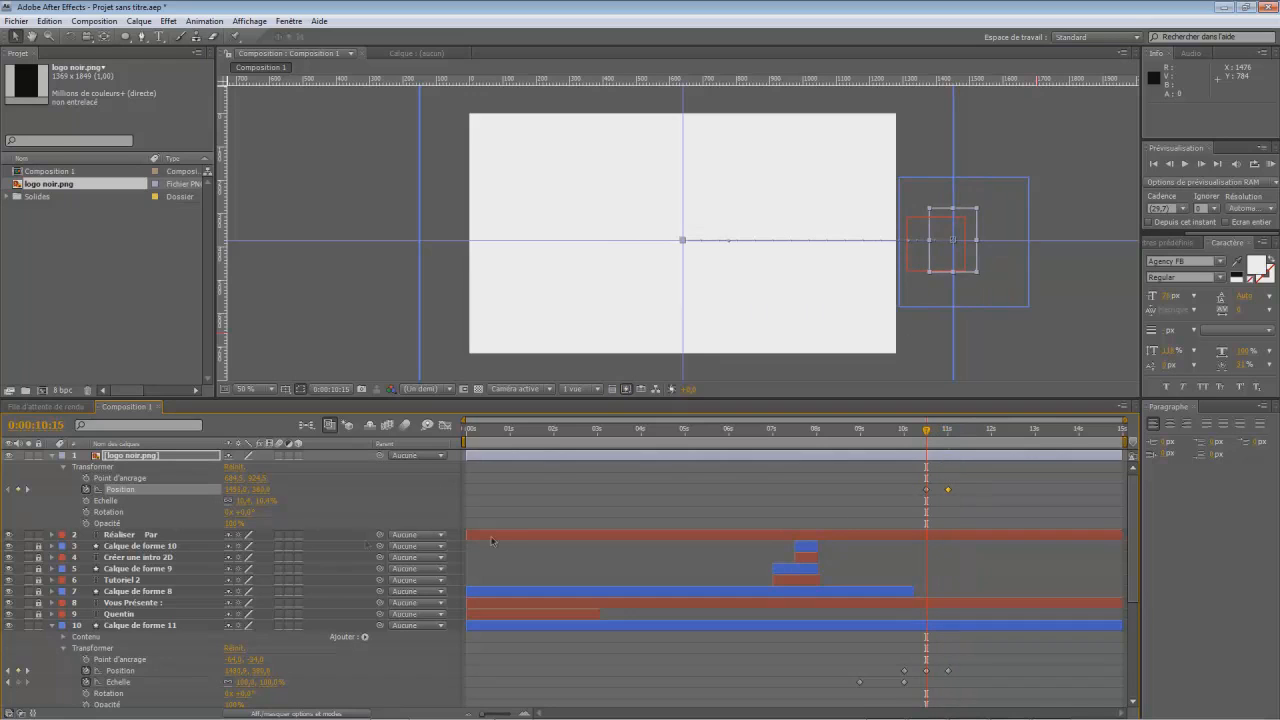
{"action": "left_click", "coordinate": [87, 512]}
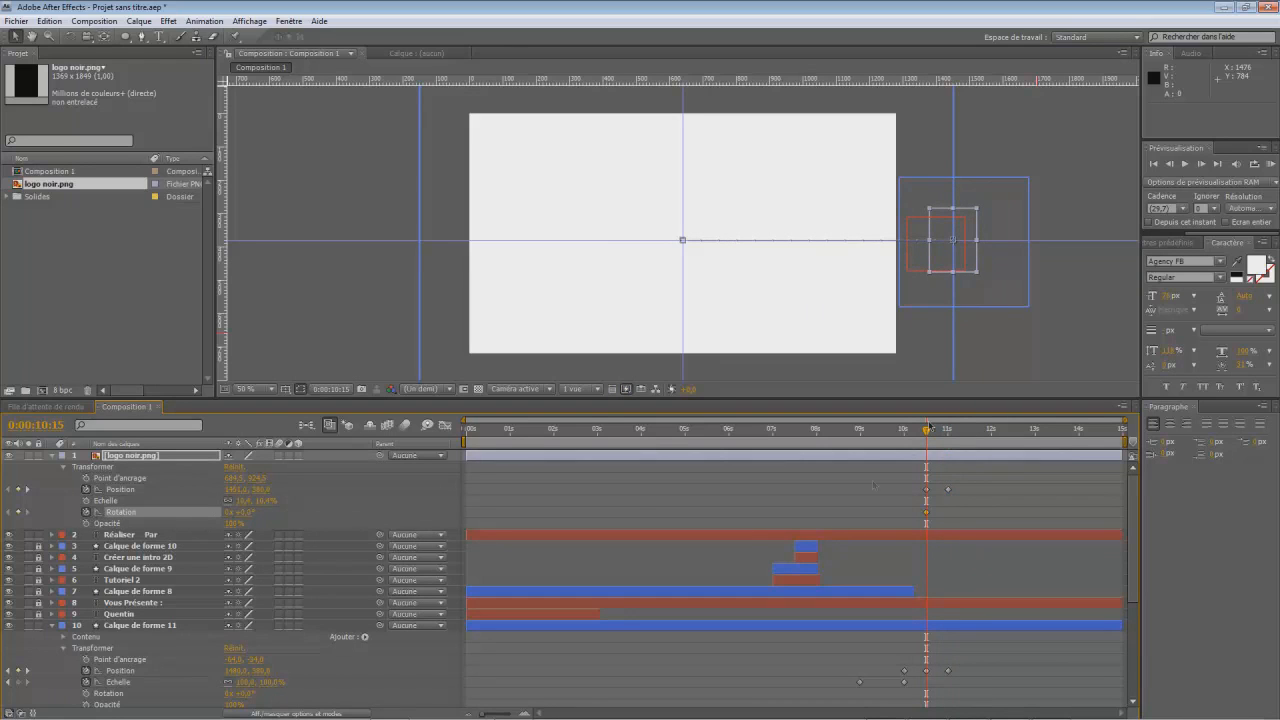
{"action": "left_click_drag", "start_coordinate": [927, 432], "coordinate": [948, 432]}
{"action": "left_click", "coordinate": [247, 512]}
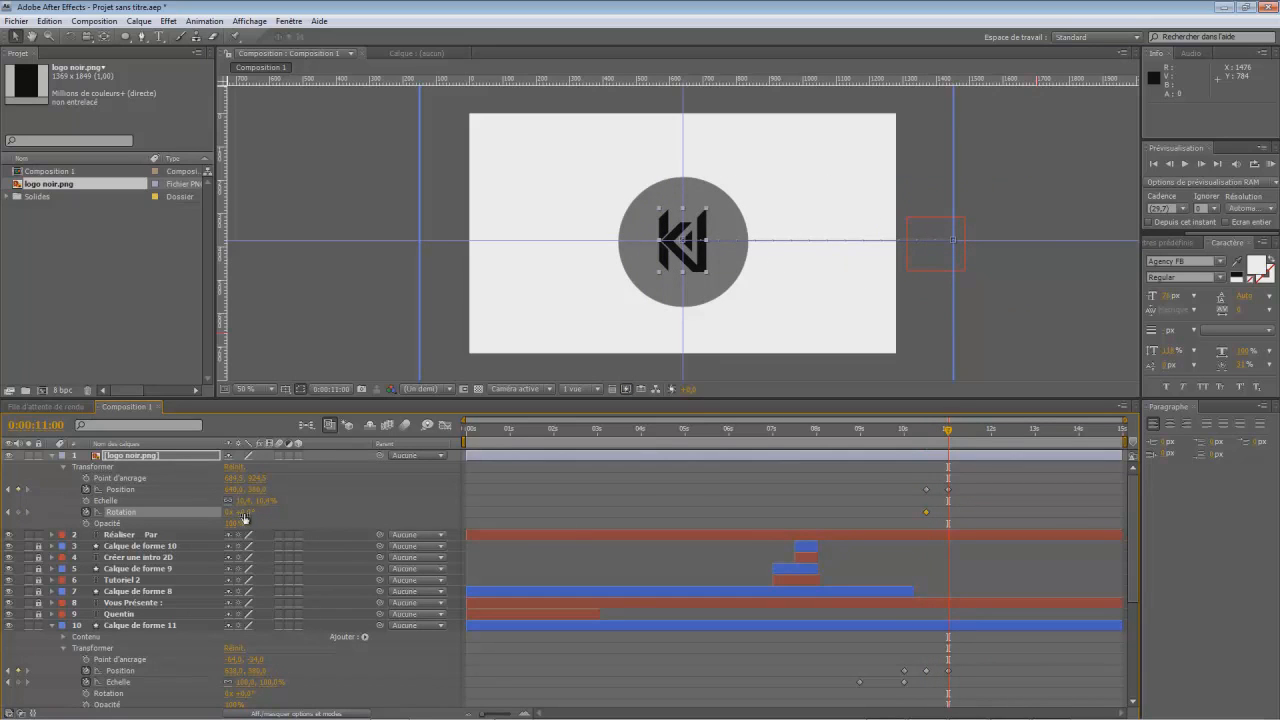
{"action": "key", "text": "Return"}
{"action": "left_click_drag", "start_coordinate": [948, 436], "coordinate": [944, 452]}
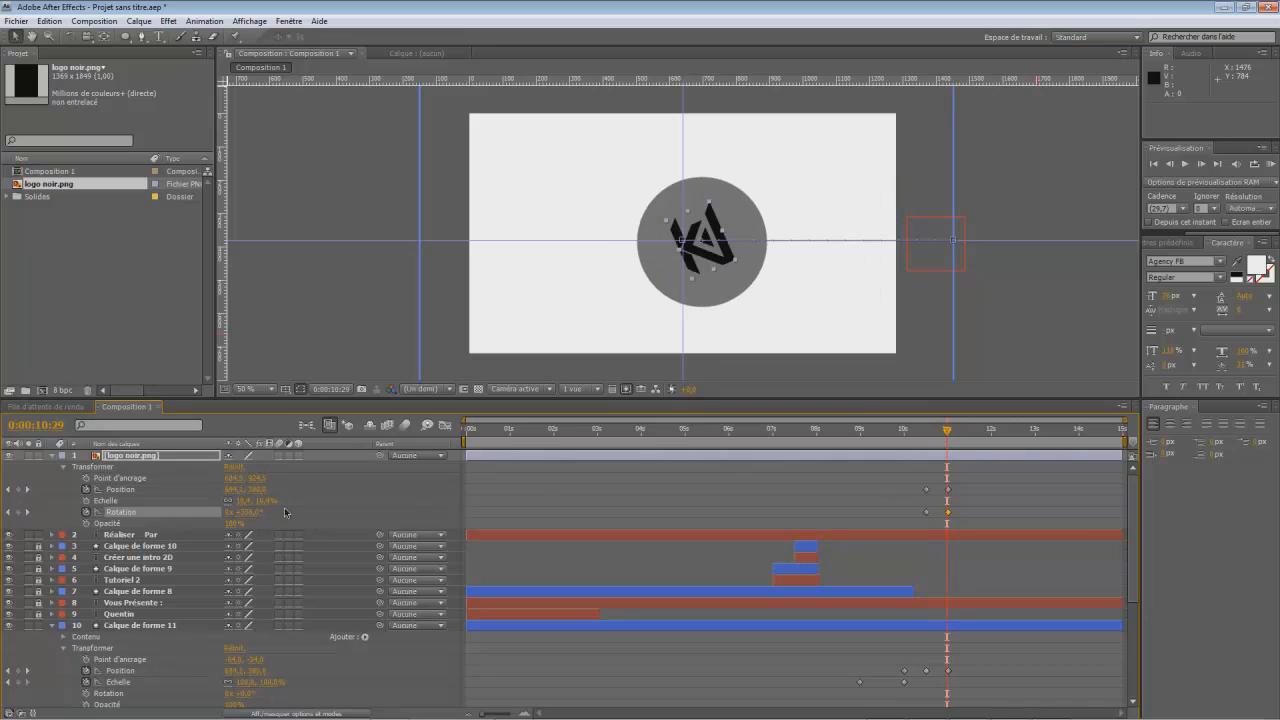
{"action": "left_click_drag", "start_coordinate": [950, 433], "coordinate": [952, 433]}
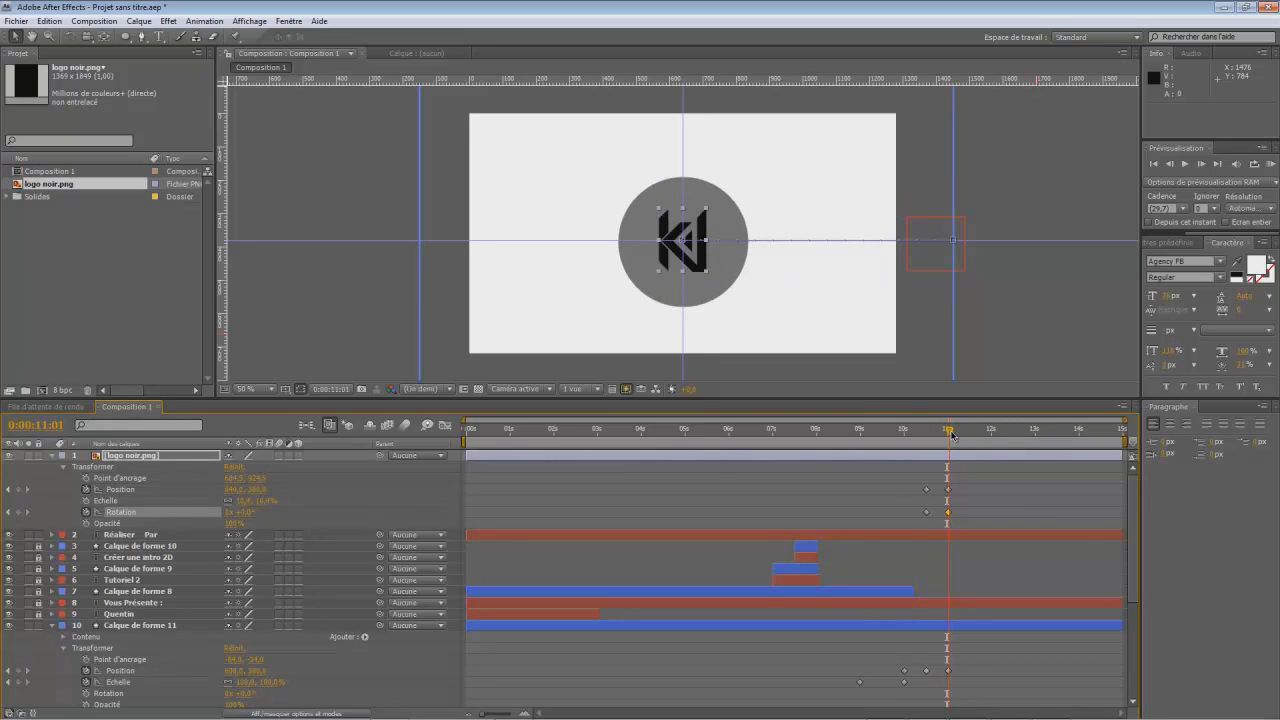
{"action": "left_click", "coordinate": [243, 512]}
{"action": "key", "text": "Return"}
{"action": "left_click_drag", "start_coordinate": [946, 436], "coordinate": [668, 436]}
{"action": "left_click_drag", "start_coordinate": [546, 482], "coordinate": [857, 475]}
{"action": "left_click", "coordinate": [56, 455]}
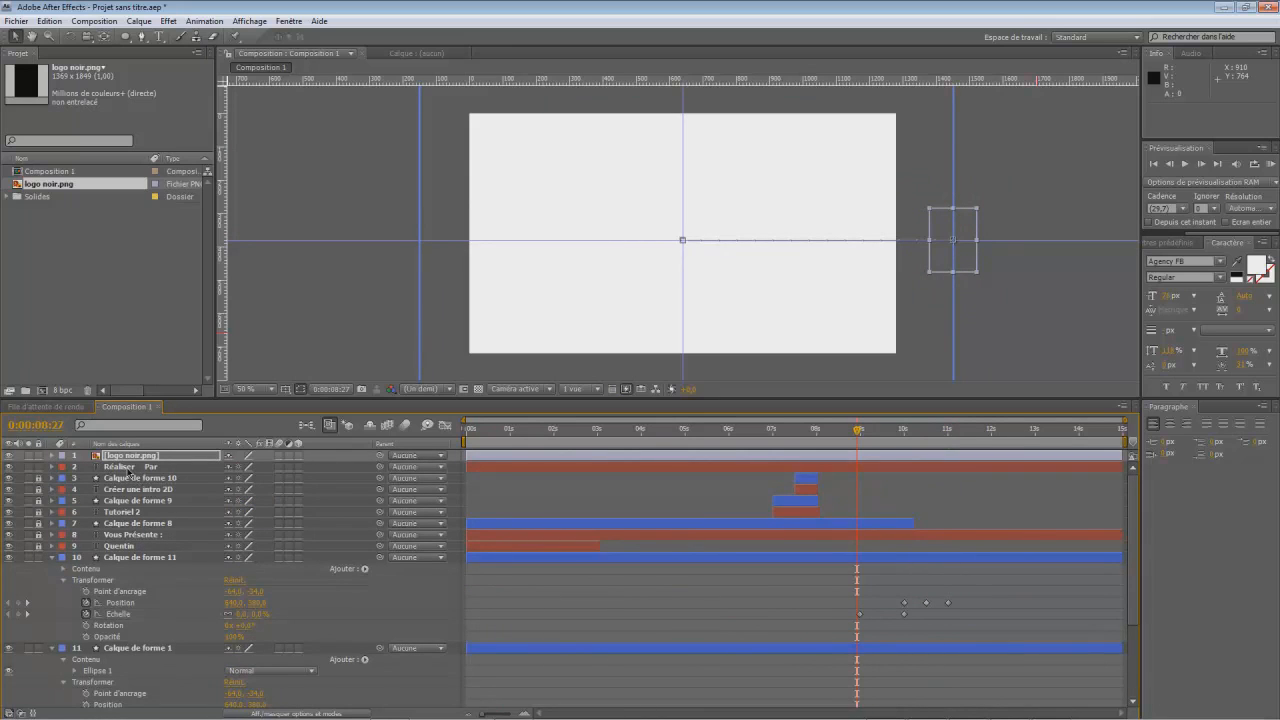
- Trim the starts of the "Réaliser Par" text, logo noir.png and Calque de forme 11 layers to 0:00:10:00
{"action": "left_click", "coordinate": [131, 467]}
{"action": "left_click_drag", "start_coordinate": [856, 437], "coordinate": [904, 457]}
{"action": "left_click_drag", "start_coordinate": [470, 470], "coordinate": [469, 472]}
{"action": "left_click_drag", "start_coordinate": [469, 467], "coordinate": [894, 481]}
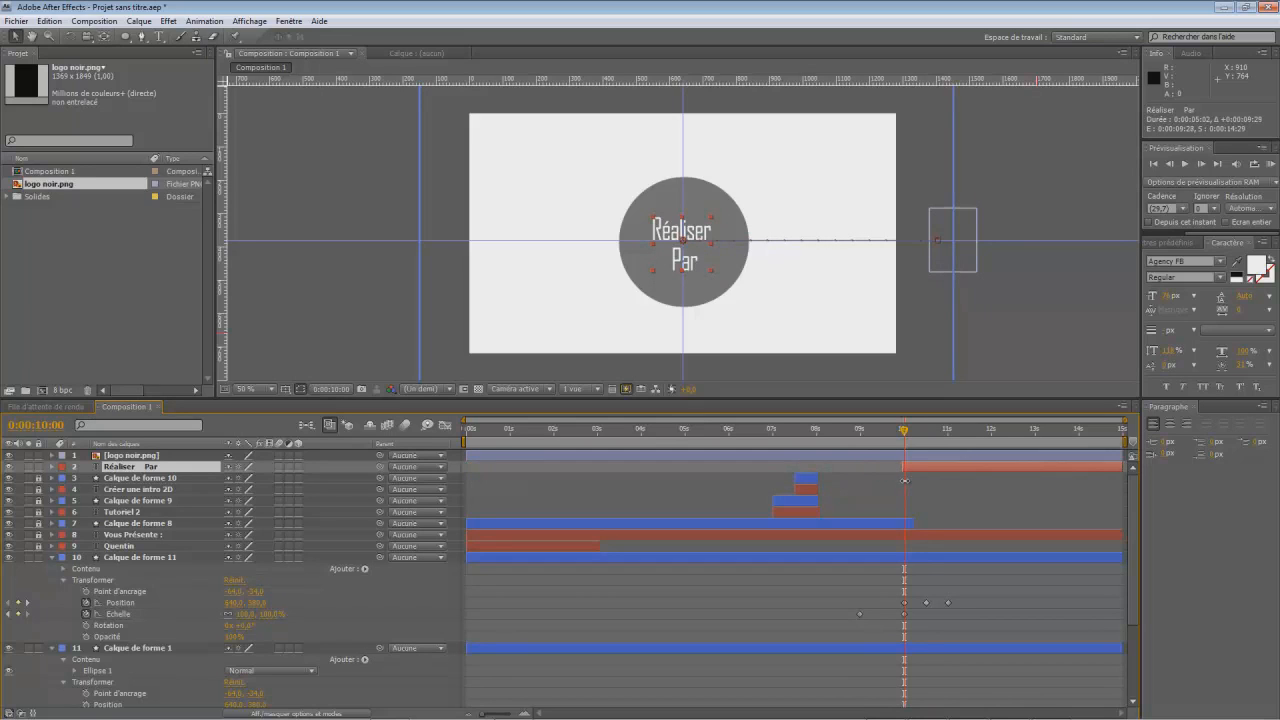
{"action": "left_click_drag", "start_coordinate": [464, 455], "coordinate": [902, 487]}
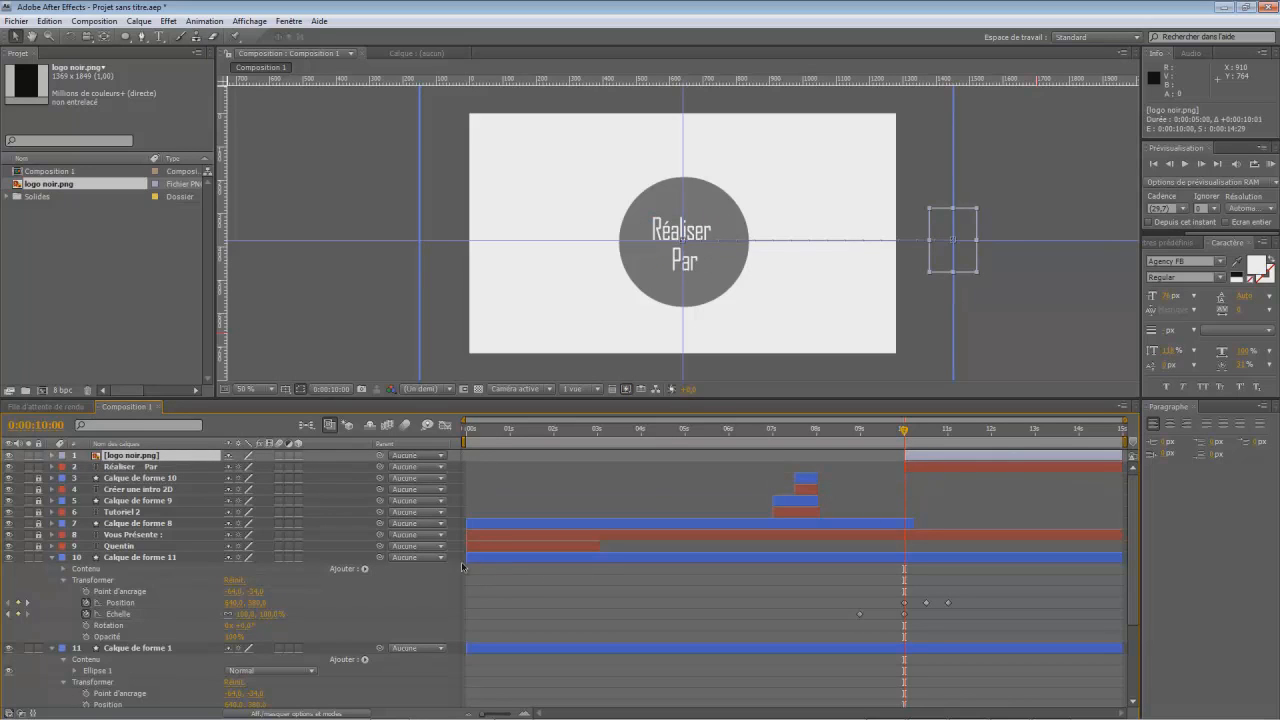
{"action": "left_click_drag", "start_coordinate": [465, 561], "coordinate": [903, 564]}
- Preview the animation from the beginning of the composition through the logo's arrival
{"action": "left_click_drag", "start_coordinate": [905, 434], "coordinate": [412, 468]}
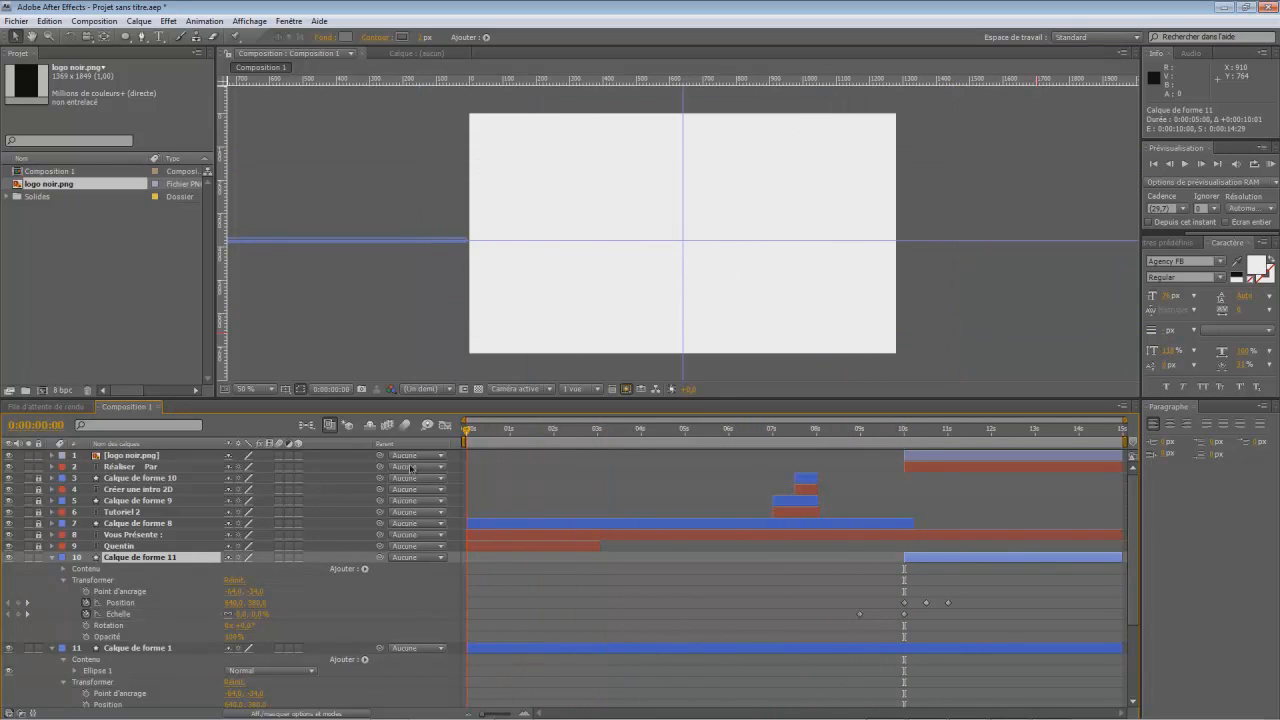
{"action": "left_click", "coordinate": [1185, 165]}
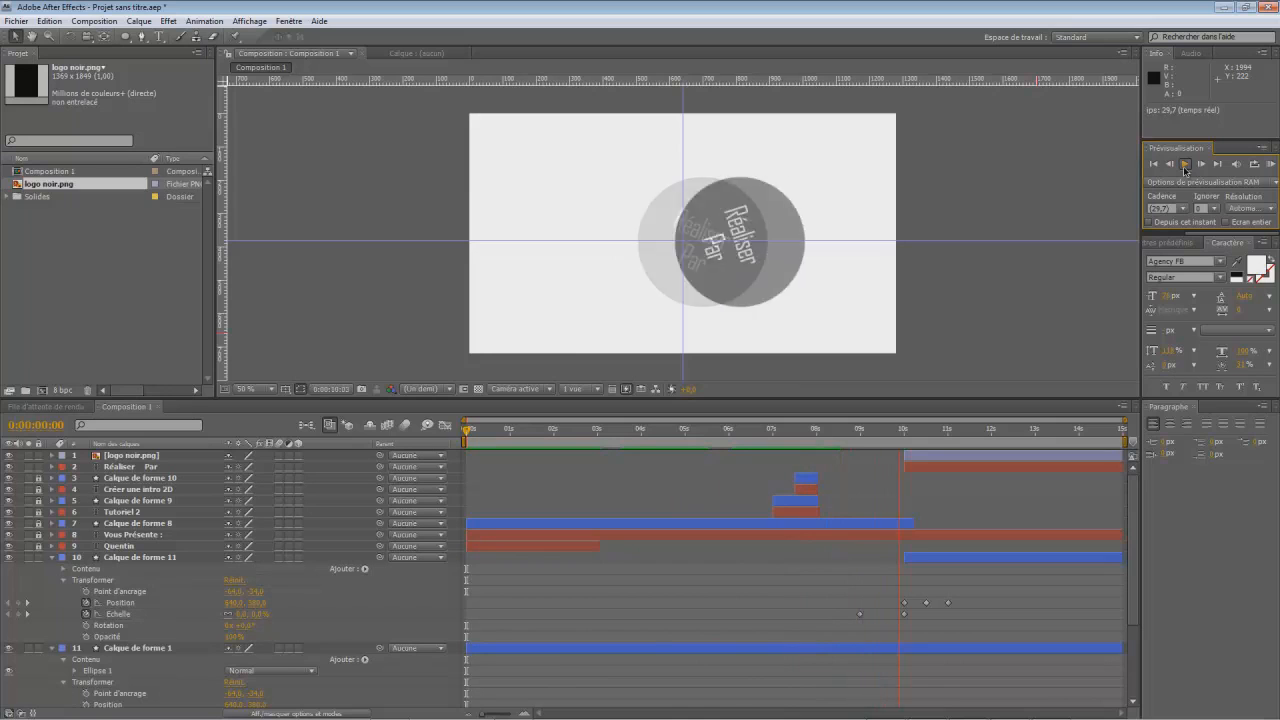
{"action": "left_click", "coordinate": [1185, 160]}
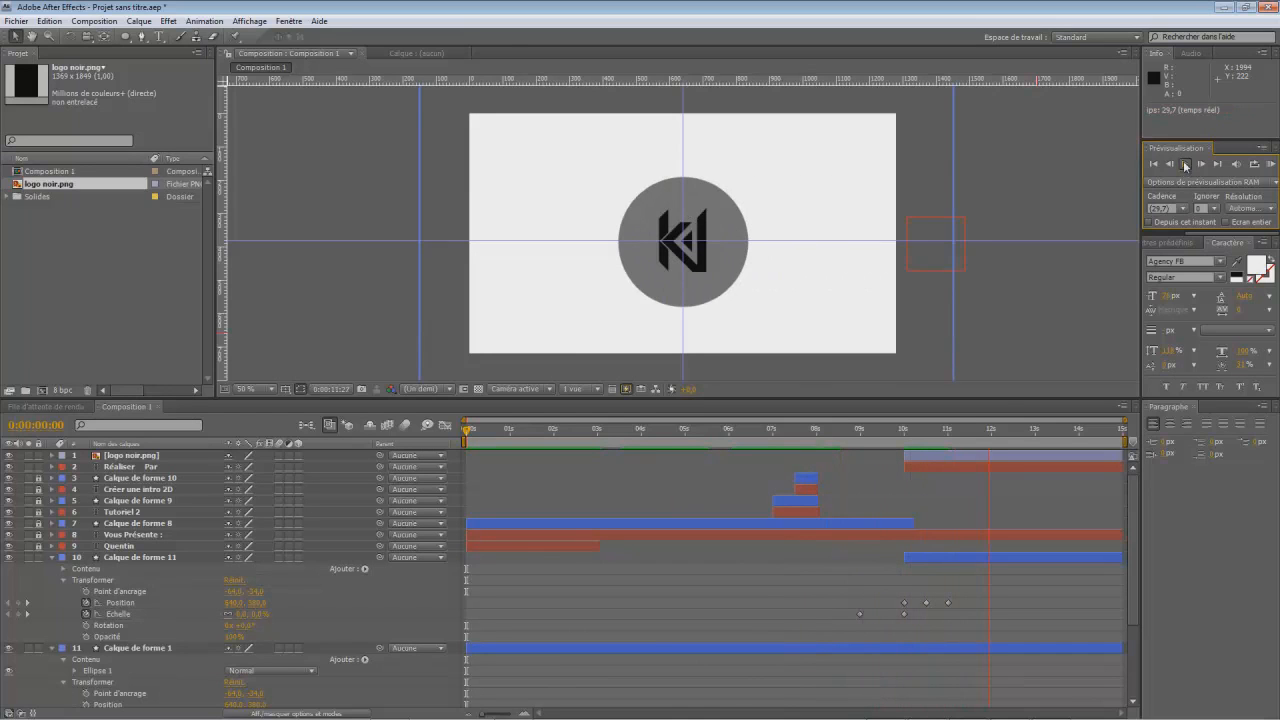
- Review the grey circle's scale and position keyframes up to 0:00:11:00, and collapse Calque de forme 11 and Calque de forme 1
{"action": "left_click_drag", "start_coordinate": [930, 461], "coordinate": [906, 497]}
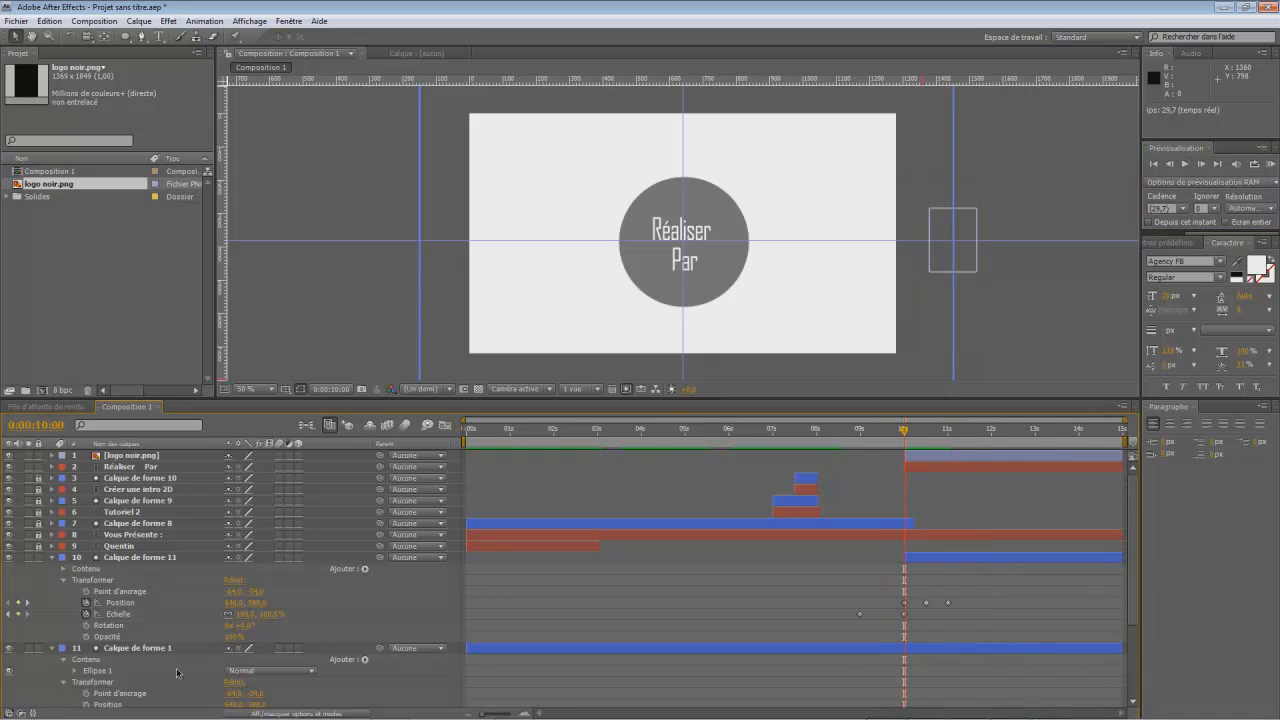
{"action": "scroll", "coordinate": [176, 668], "scroll_direction": "down", "scroll_amount": 1}
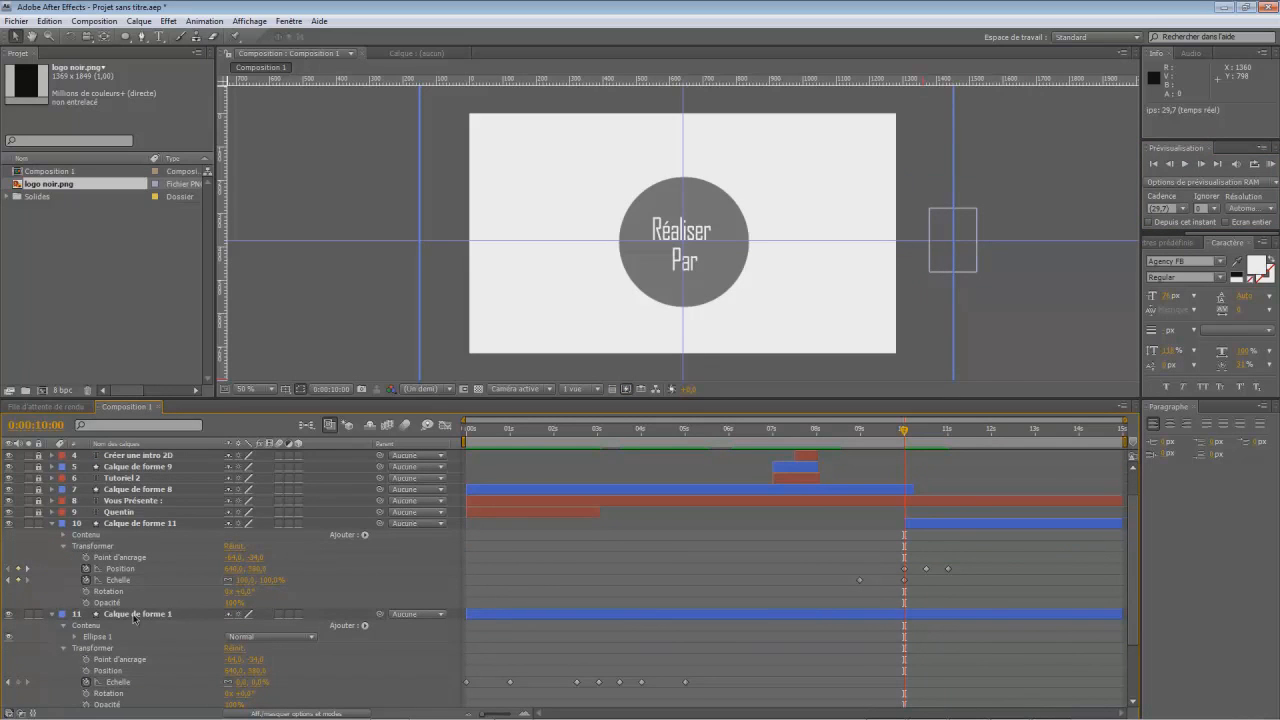
{"action": "left_click_drag", "start_coordinate": [904, 430], "coordinate": [858, 486]}
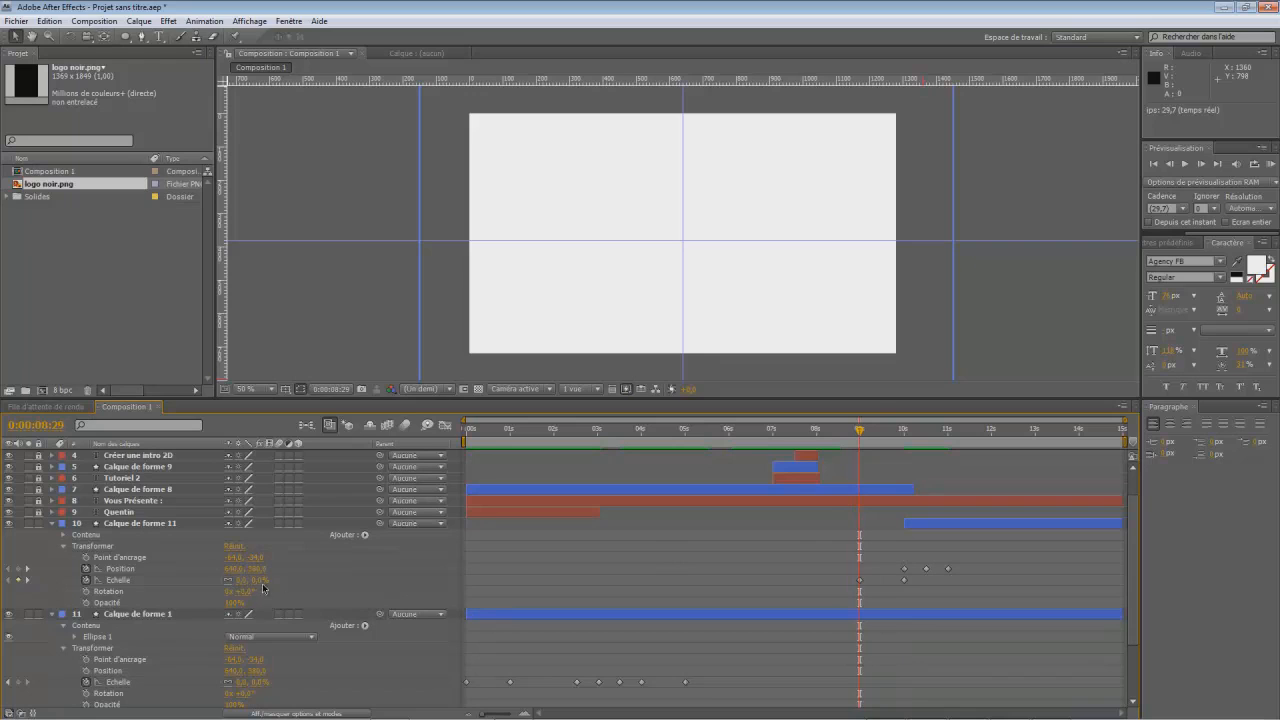
{"action": "left_click_drag", "start_coordinate": [862, 433], "coordinate": [906, 459]}
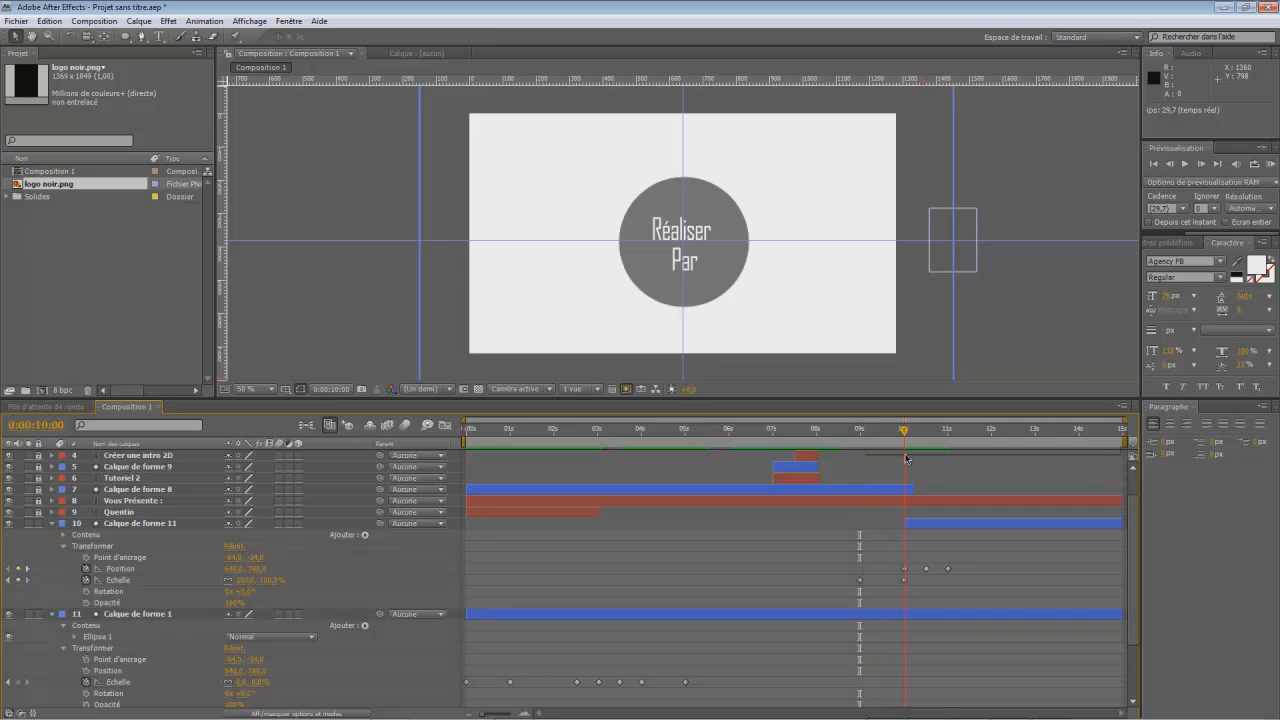
{"action": "left_click_drag", "start_coordinate": [904, 459], "coordinate": [947, 545]}
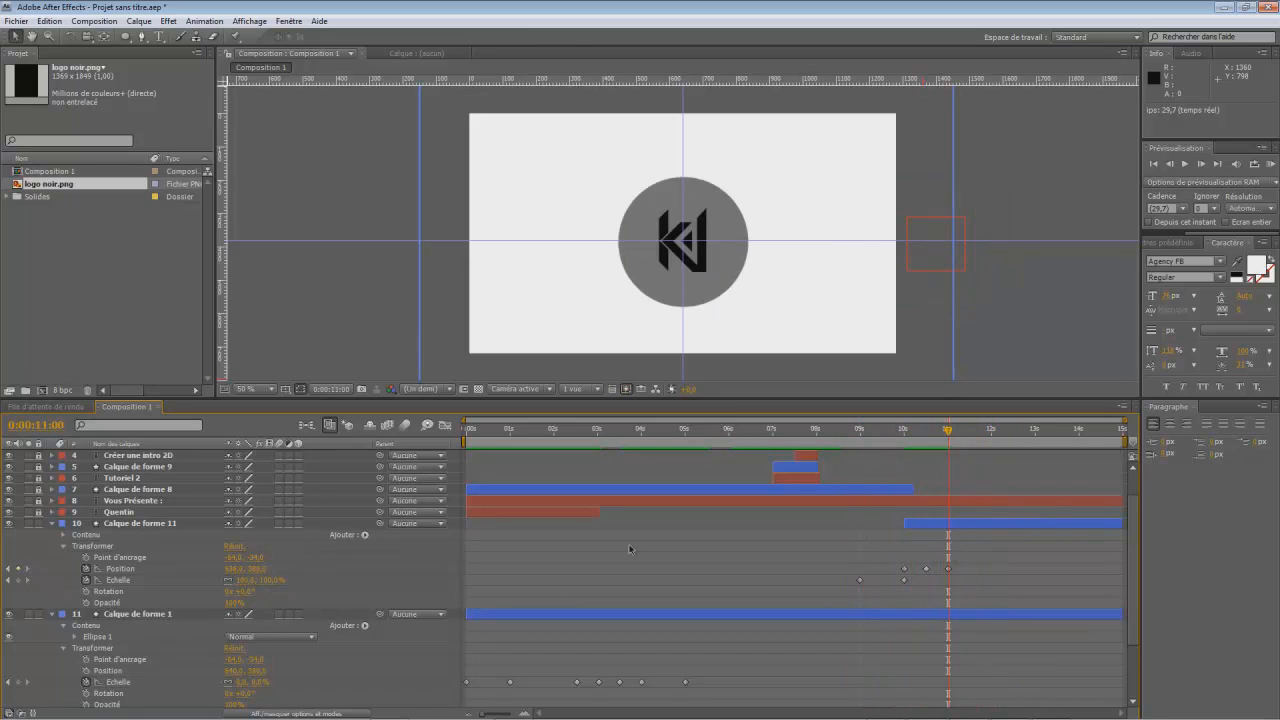
{"action": "left_click", "coordinate": [52, 523]}
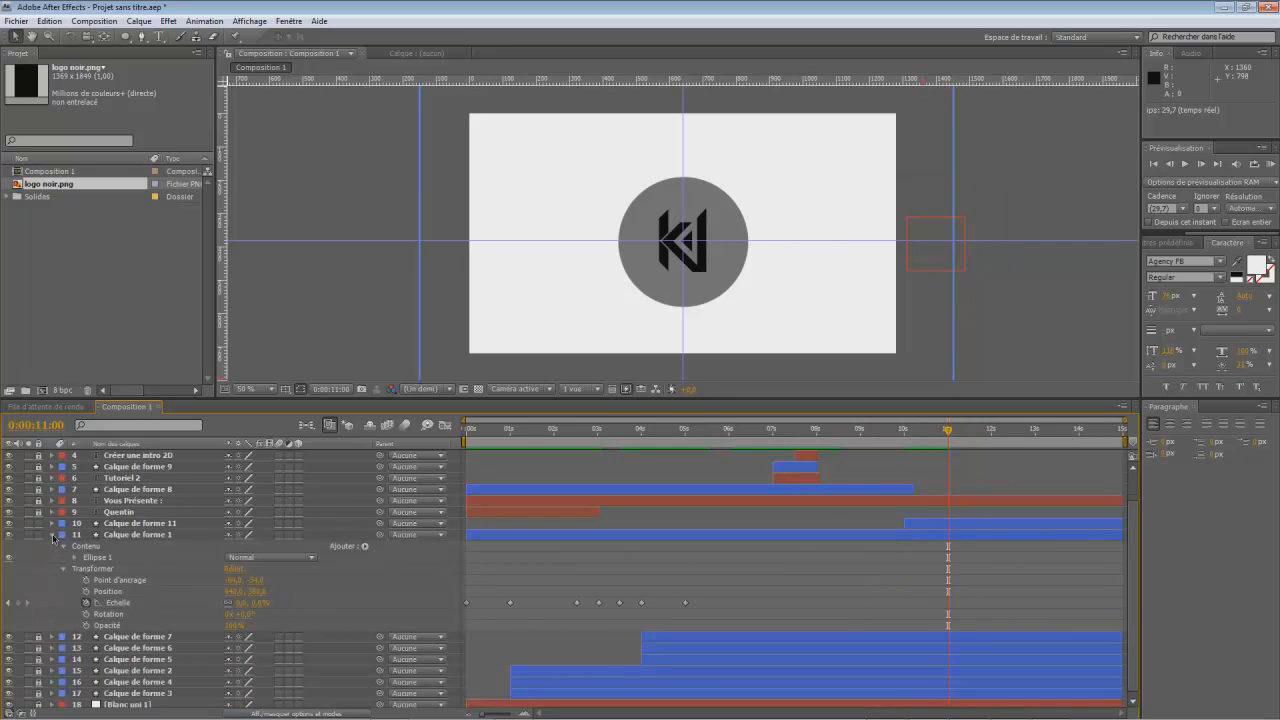
{"action": "left_click", "coordinate": [52, 536]}
- Unlock the ring layers Calque de forme 7, 6 and 5 and paste copies of them, with the current time at 0:00:12:00
{"action": "left_click_drag", "start_coordinate": [950, 433], "coordinate": [770, 433]}
{"action": "left_click_drag", "start_coordinate": [838, 458], "coordinate": [992, 501]}
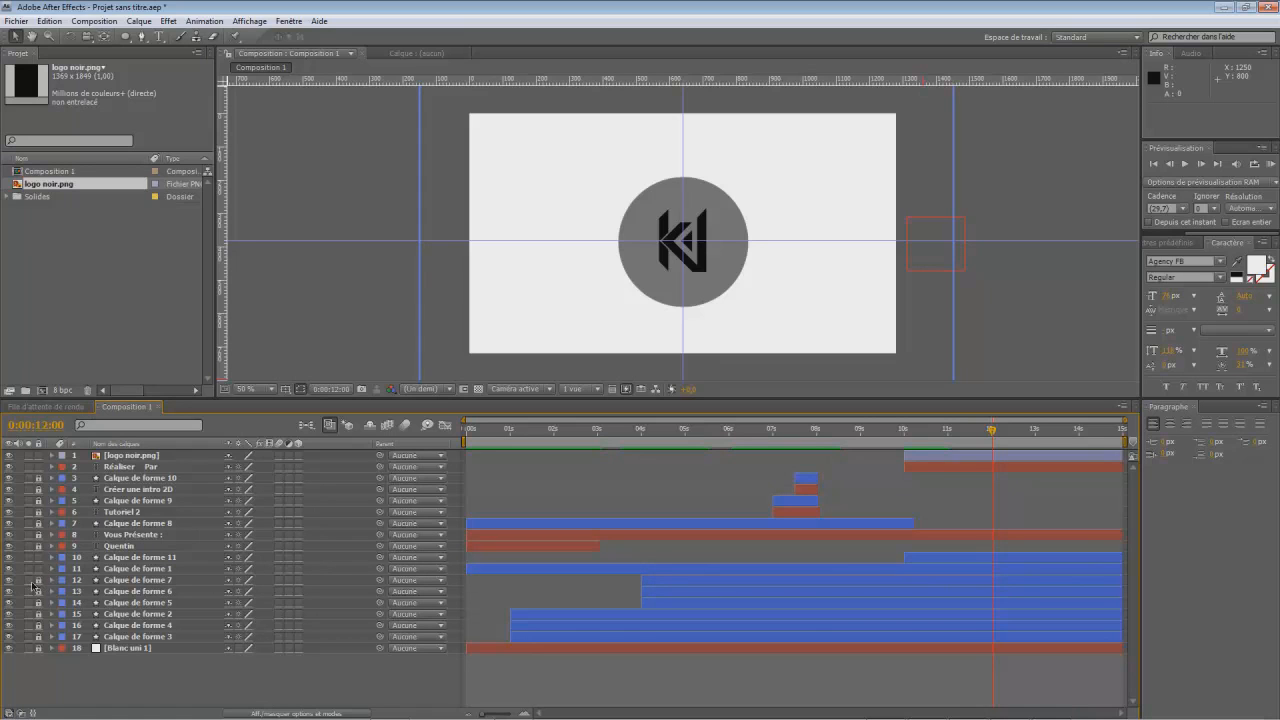
{"action": "left_click_drag", "start_coordinate": [38, 585], "coordinate": [39, 606]}
{"action": "left_click", "coordinate": [165, 580]}
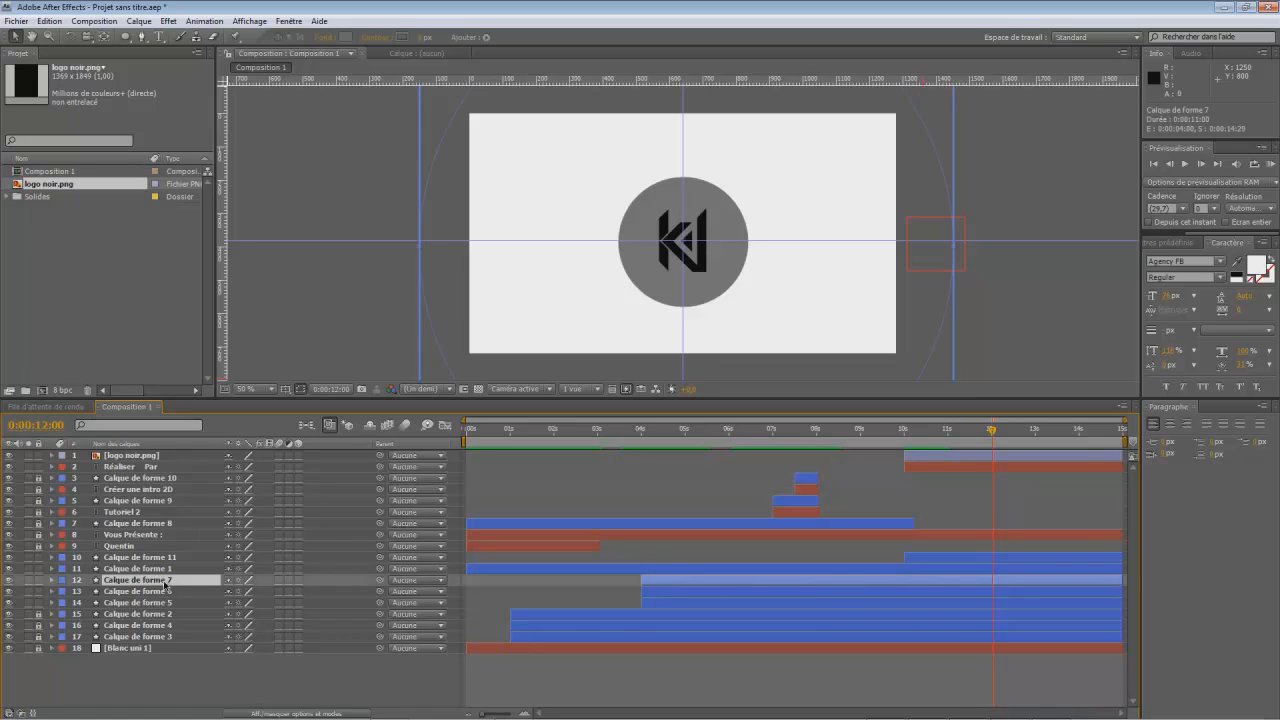
{"action": "left_click", "coordinate": [155, 605], "text": "shift"}
{"action": "right_click", "coordinate": [152, 603]}
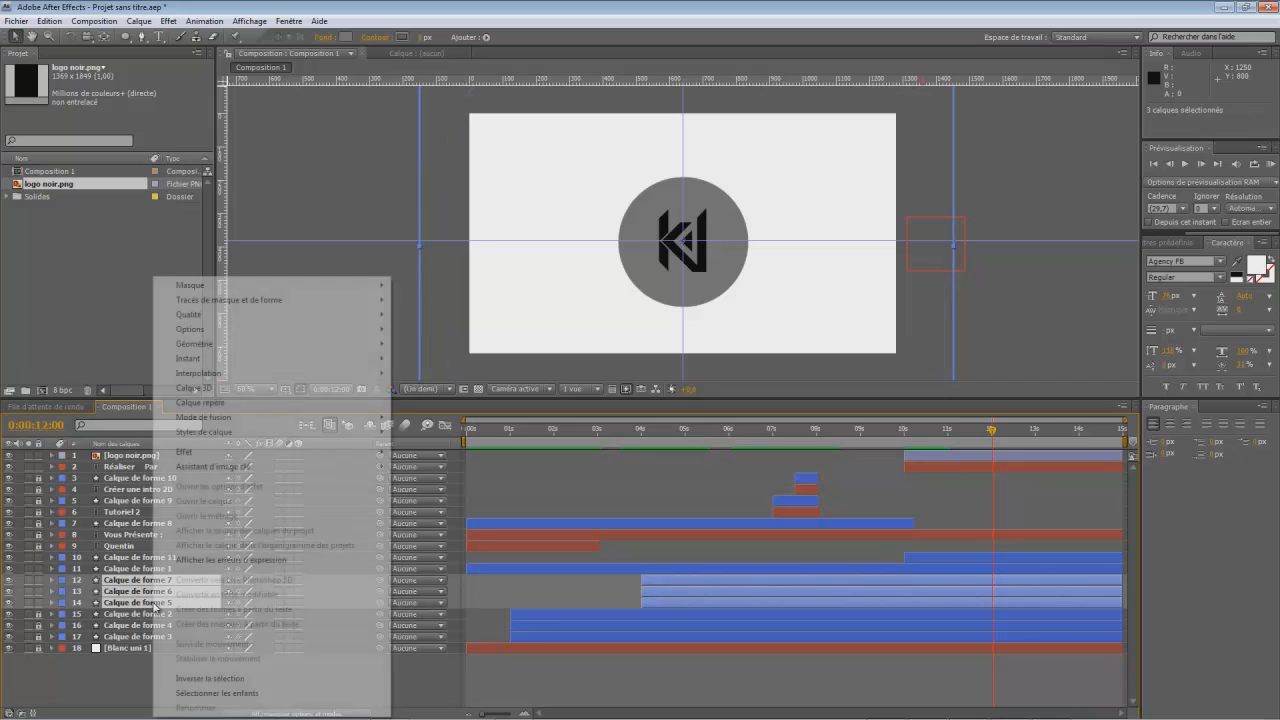
{"action": "key", "text": "Escape"}
{"action": "key", "text": "ctrl+c"}
{"action": "key", "text": "ctrl+v"}
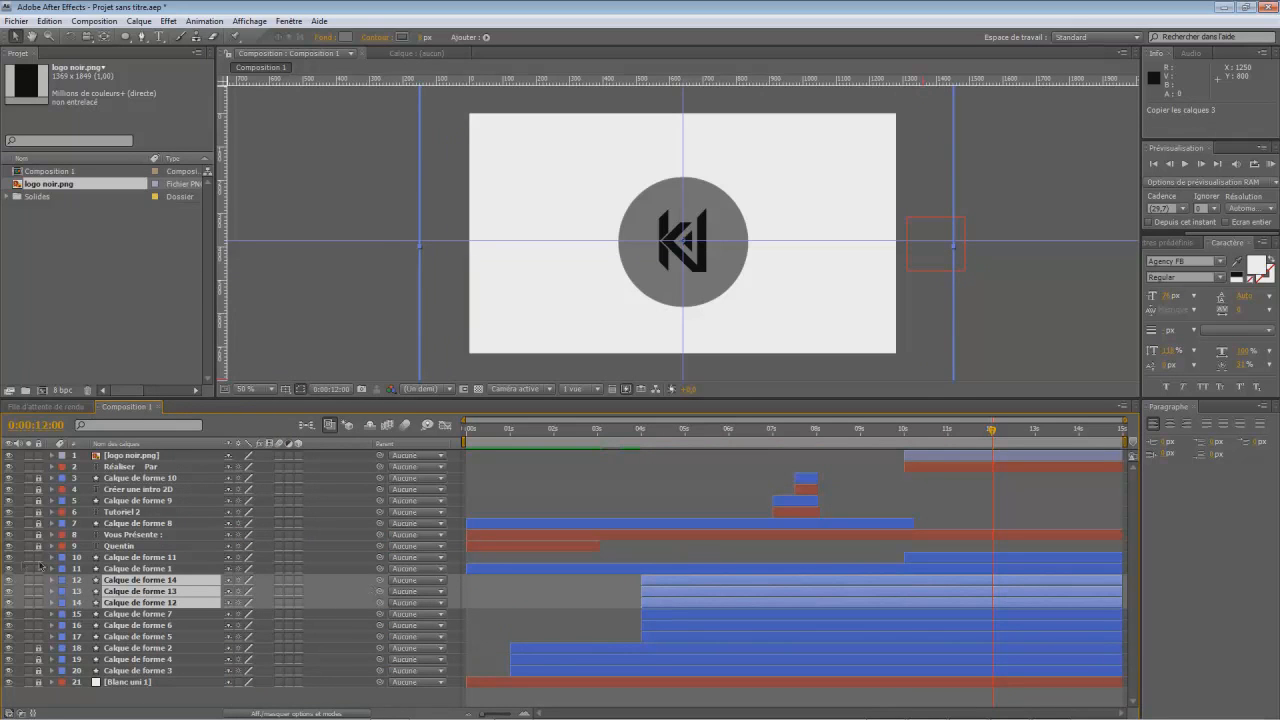
- Expand the copied rings' transform properties and shift Calque de forme 14's scale keyframes to start at 0:00:12:00
{"action": "left_click", "coordinate": [53, 582]}
{"action": "left_click", "coordinate": [63, 603]}
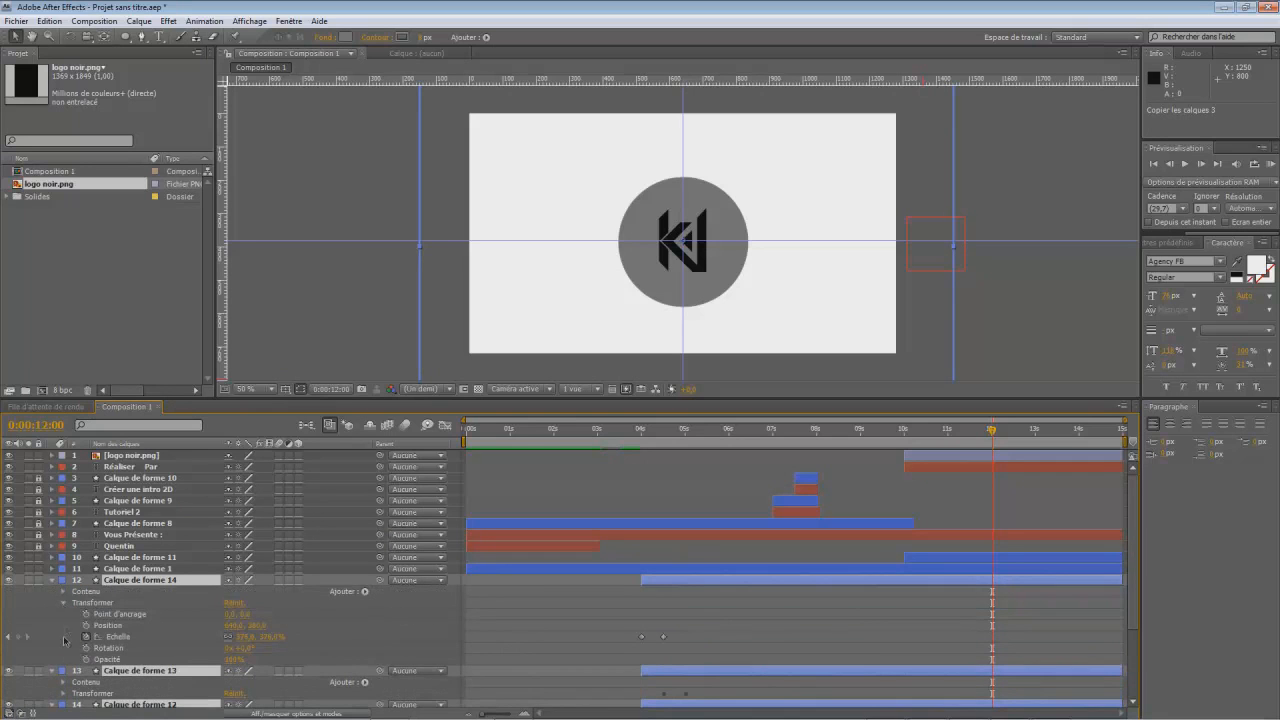
{"action": "left_click", "coordinate": [62, 694]}
{"action": "left_click", "coordinate": [65, 703]}
{"action": "scroll", "coordinate": [245, 559], "scroll_direction": "up", "scroll_amount": 2}
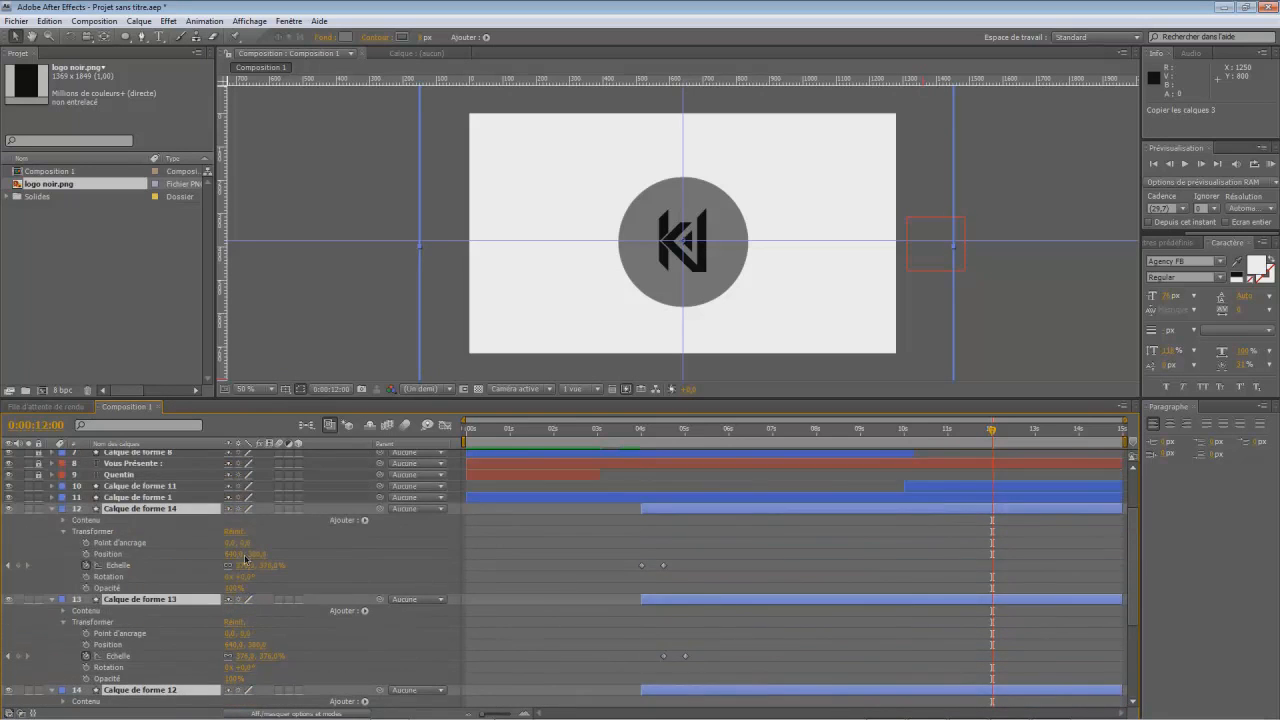
{"action": "mouse_move", "coordinate": [625, 563]}
{"action": "left_mouse_down"}
{"action": "mouse_move", "coordinate": [967, 592]}
{"action": "mouse_move", "coordinate": [993, 580]}
{"action": "left_mouse_up"}
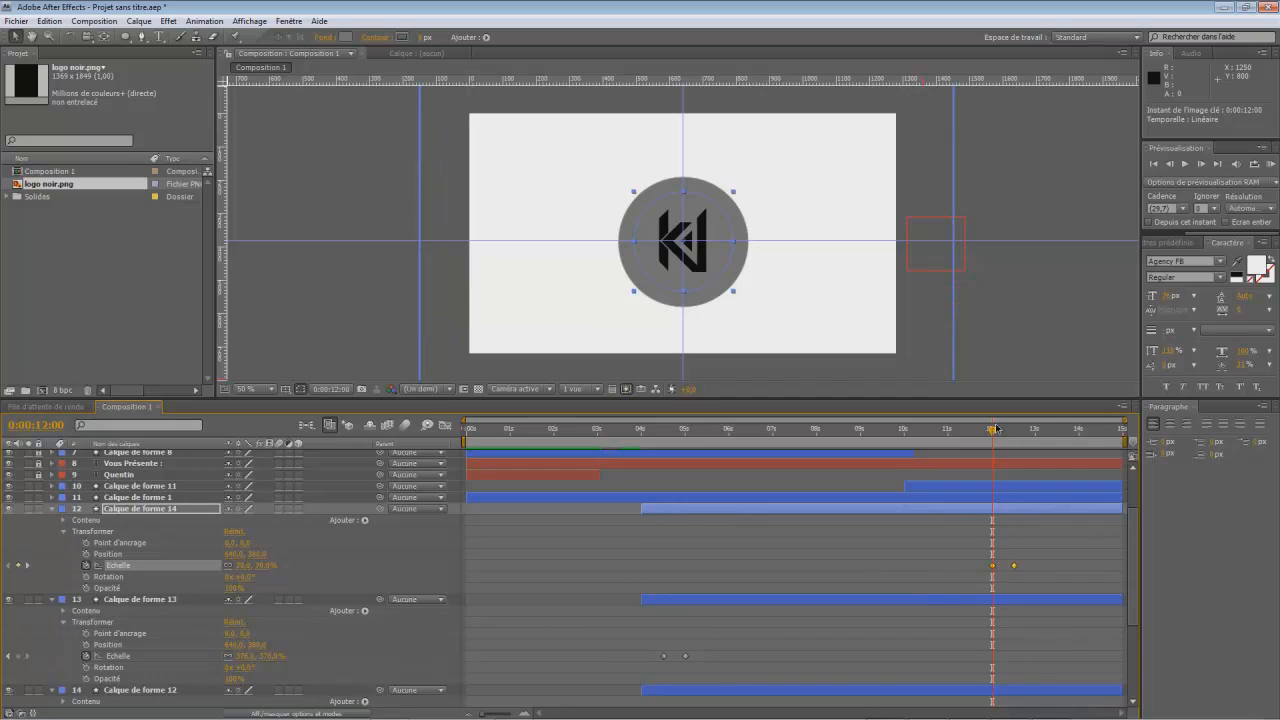
- Shift both scale keyframes of Calque de forme 13 to 0:00:12:15 and 0:00:13:00
{"action": "left_click_drag", "start_coordinate": [993, 432], "coordinate": [1016, 455]}
{"action": "mouse_move", "coordinate": [661, 657]}
{"action": "left_mouse_down"}
{"action": "mouse_move", "coordinate": [689, 663]}
{"action": "mouse_move", "coordinate": [675, 672]}
{"action": "left_mouse_up"}
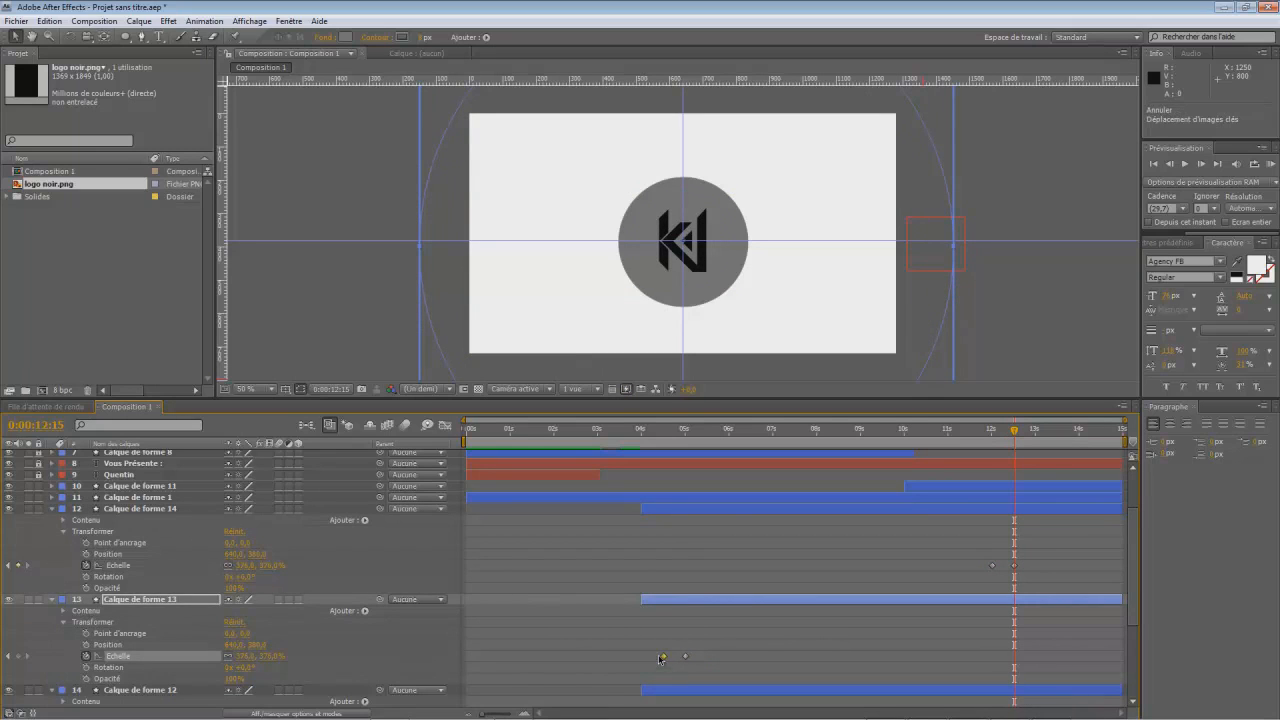
{"action": "left_click", "coordinate": [685, 657], "text": "shift"}
{"action": "left_click_drag", "start_coordinate": [685, 657], "coordinate": [1037, 679]}
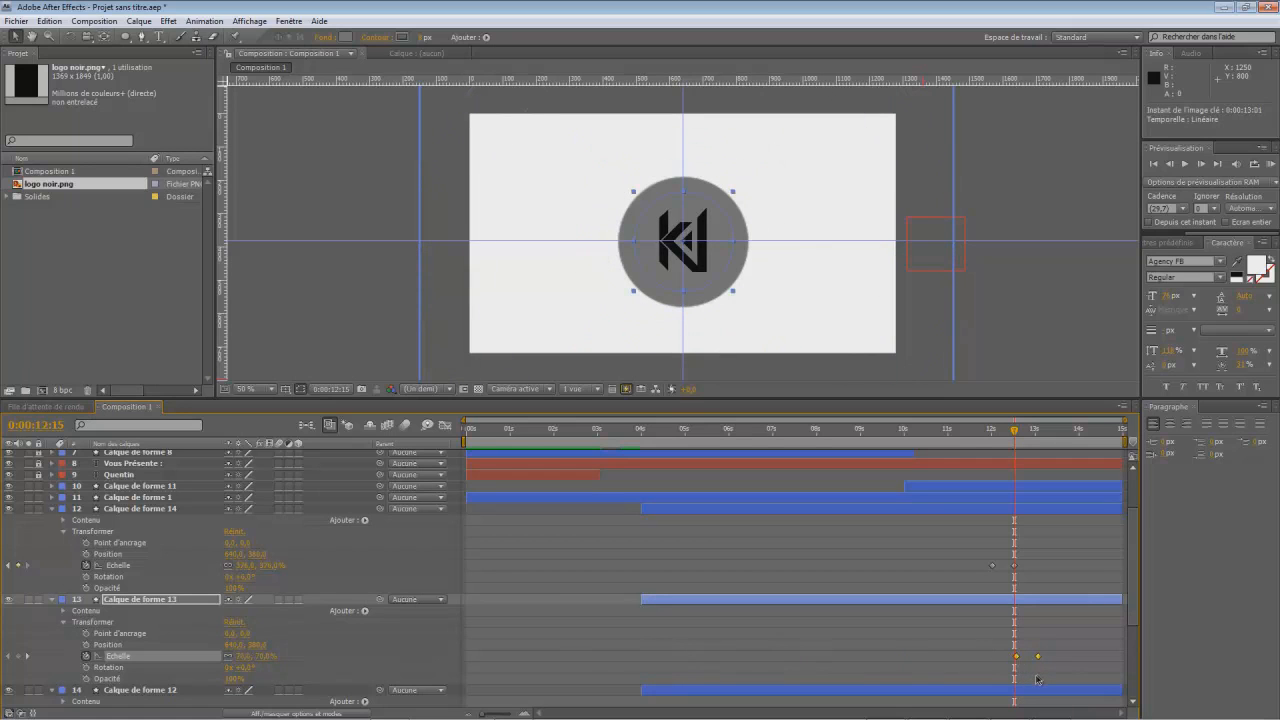
{"action": "left_click_drag", "start_coordinate": [1020, 436], "coordinate": [1038, 450]}
- Shift Calque de forme 12's scale keyframes to start at 0:00:13:00, and collapse the three copied ring layers
{"action": "scroll", "coordinate": [745, 617], "scroll_direction": "down", "scroll_amount": 3}
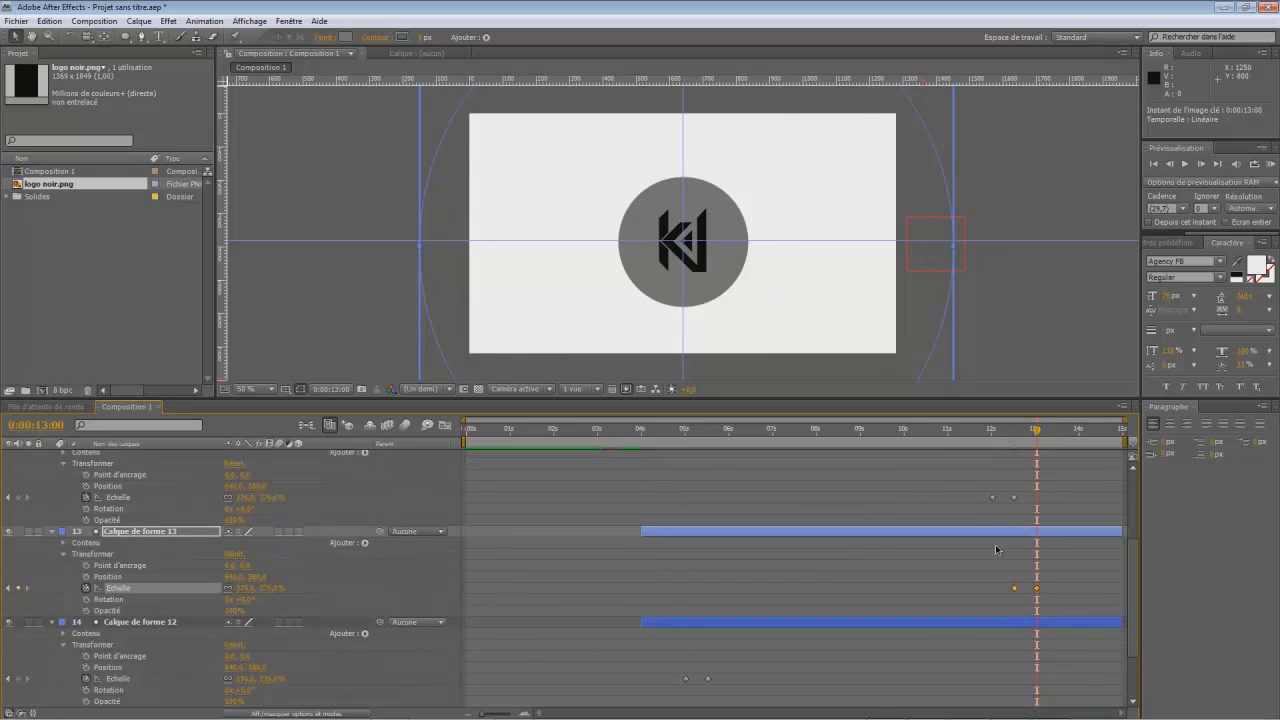
{"action": "left_click_drag", "start_coordinate": [679, 640], "coordinate": [718, 648]}
{"action": "key", "text": "ctrl+c"}
{"action": "key", "text": "ctrl+v"}
{"action": "left_click_drag", "start_coordinate": [1037, 671], "coordinate": [1040, 673]}
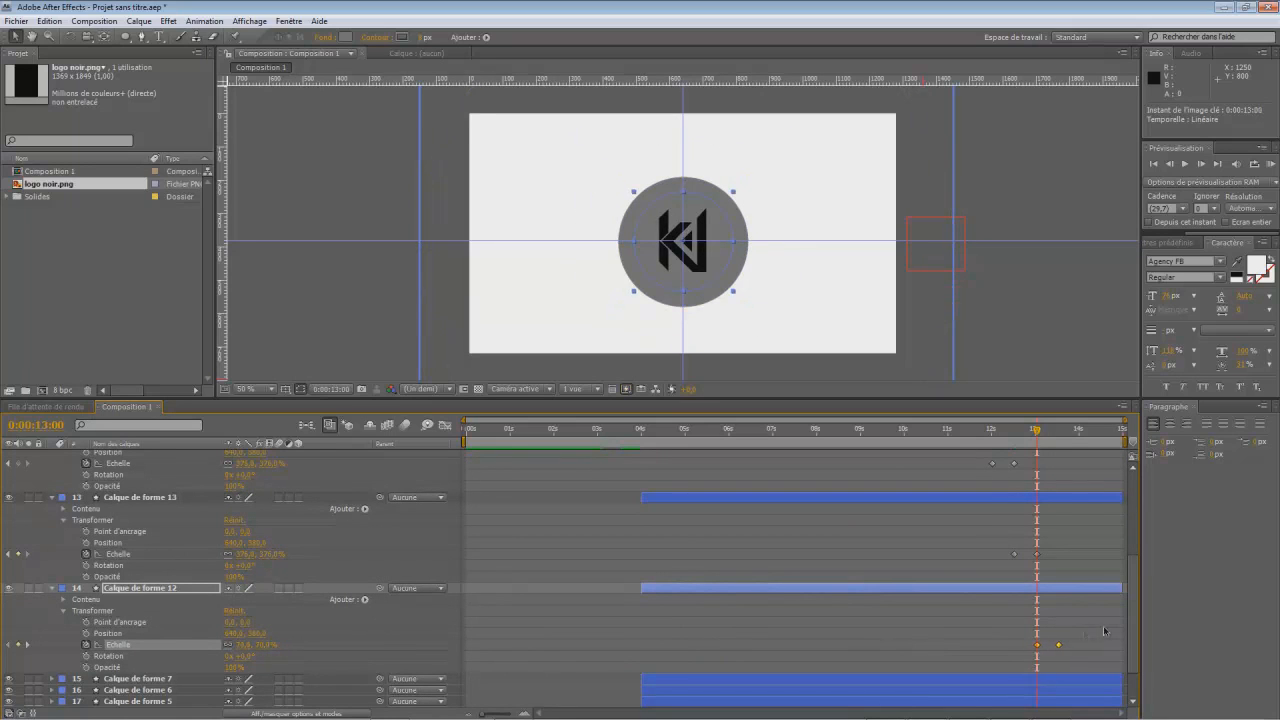
{"action": "left_click_drag", "start_coordinate": [1135, 625], "coordinate": [1135, 543]}
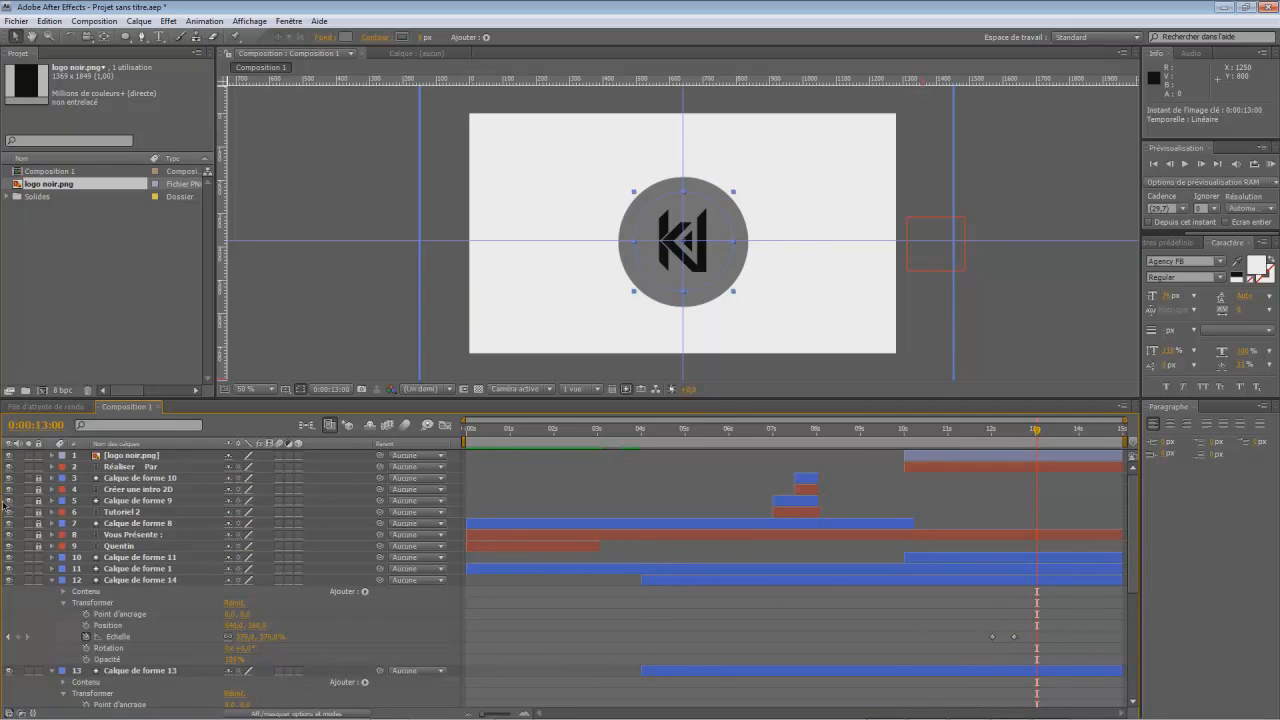
{"action": "left_click", "coordinate": [53, 580]}
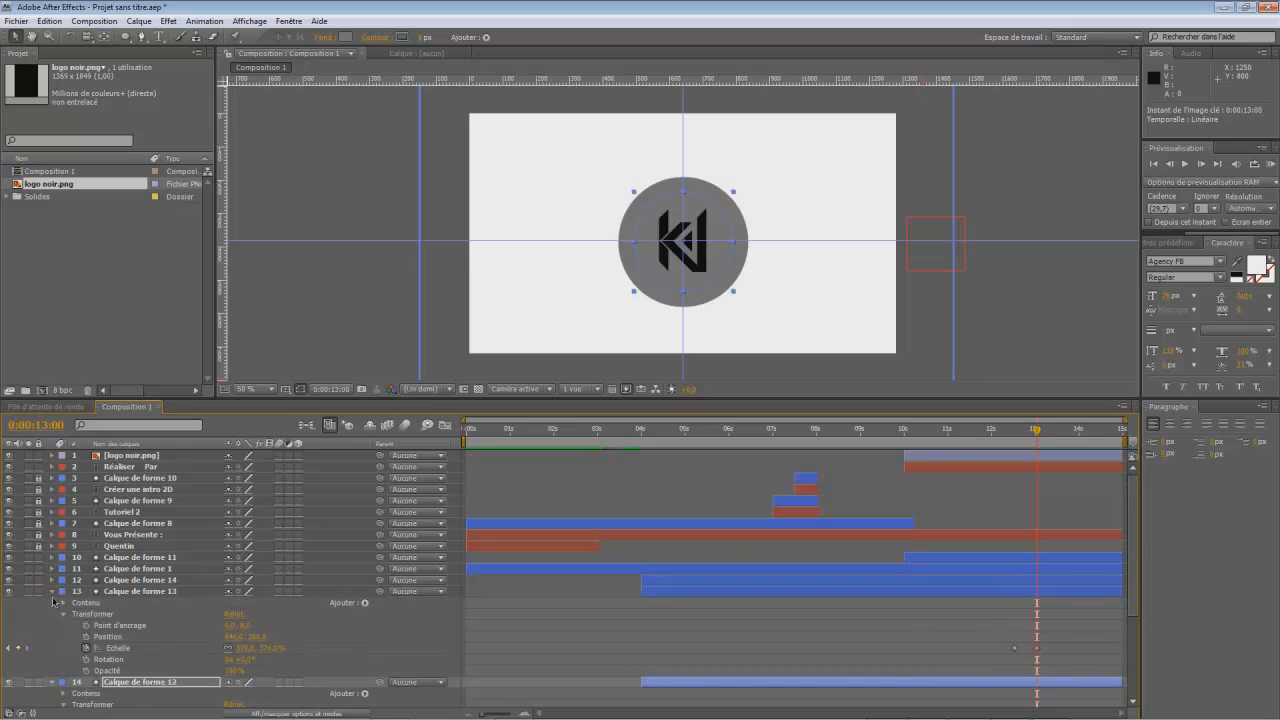
{"action": "left_click", "coordinate": [52, 592]}
{"action": "left_click", "coordinate": [53, 603]}
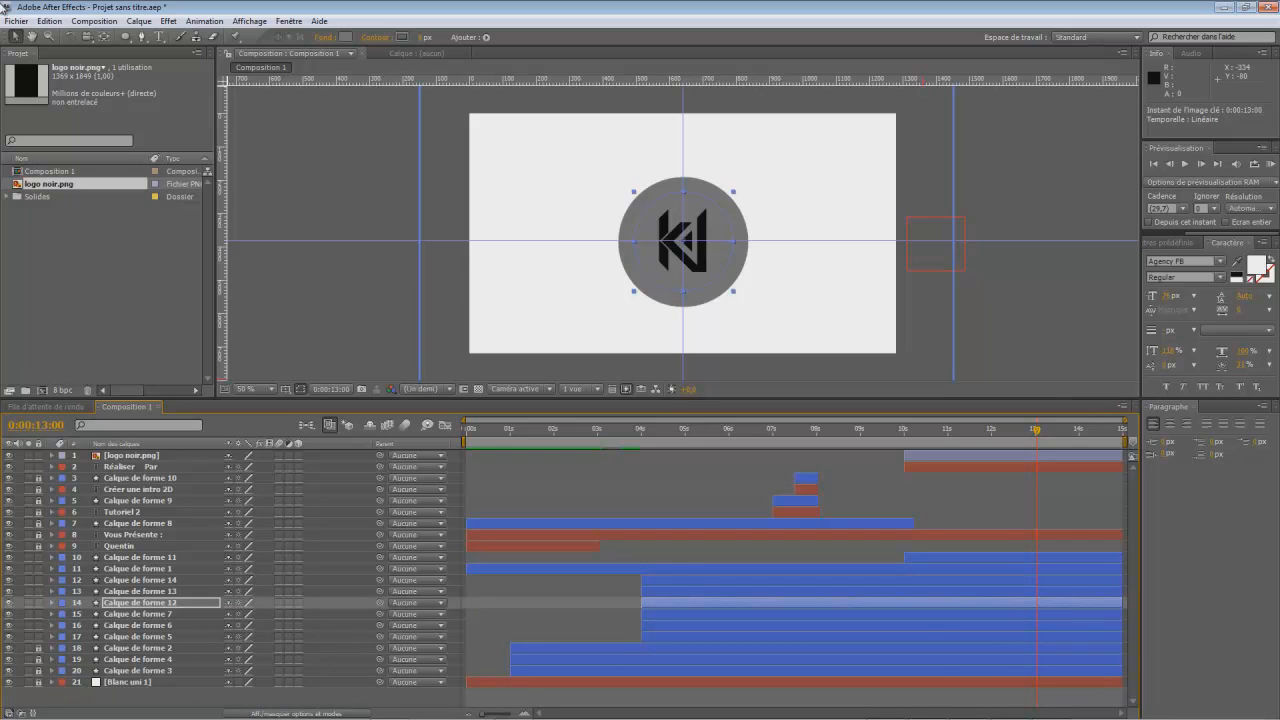
- Preview the whole animation from the beginning through the rings expanding around the logo
{"action": "left_click", "coordinate": [1067, 333]}
{"action": "left_click_drag", "start_coordinate": [1036, 430], "coordinate": [437, 457]}
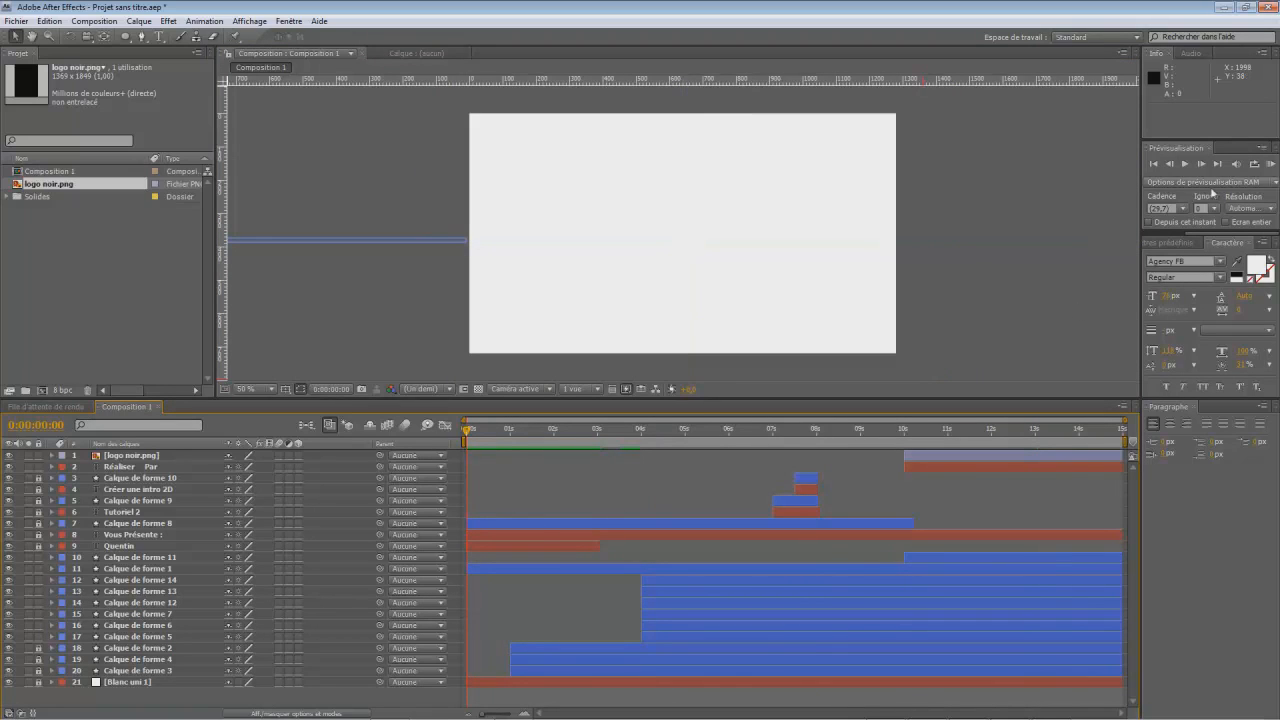
{"action": "left_click", "coordinate": [1184, 164]}
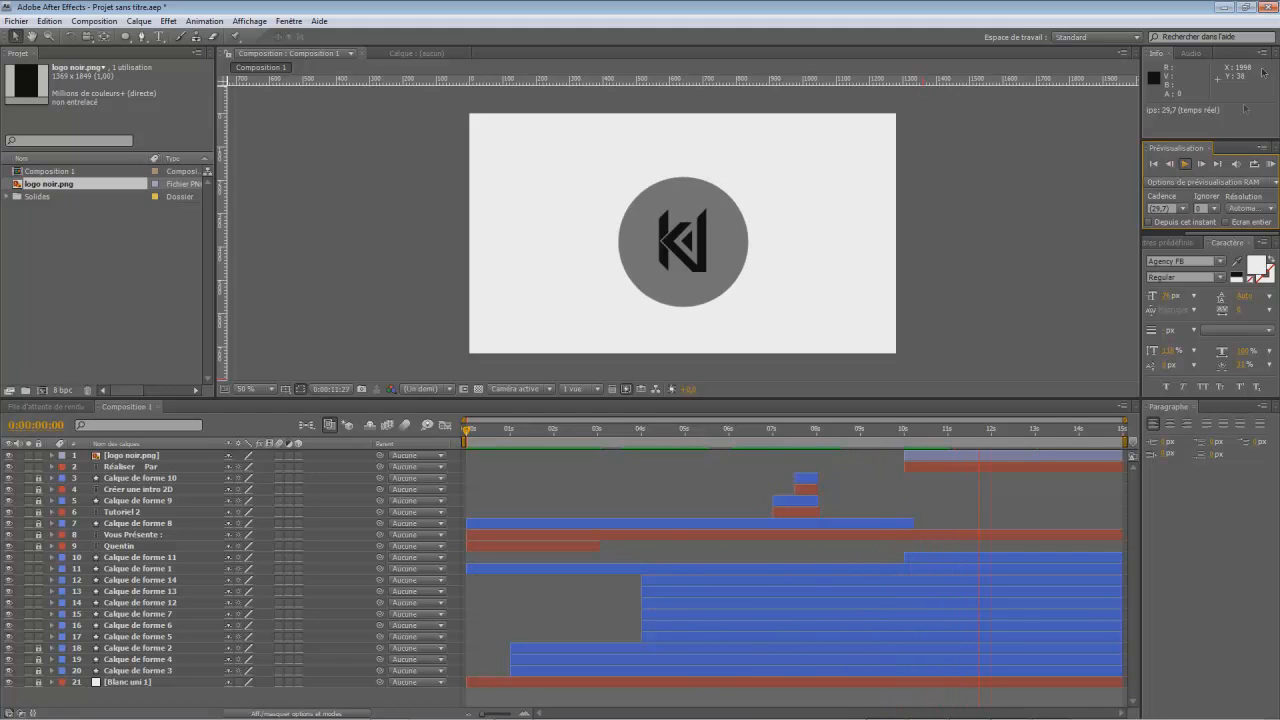
{"action": "left_click", "coordinate": [1185, 165]}
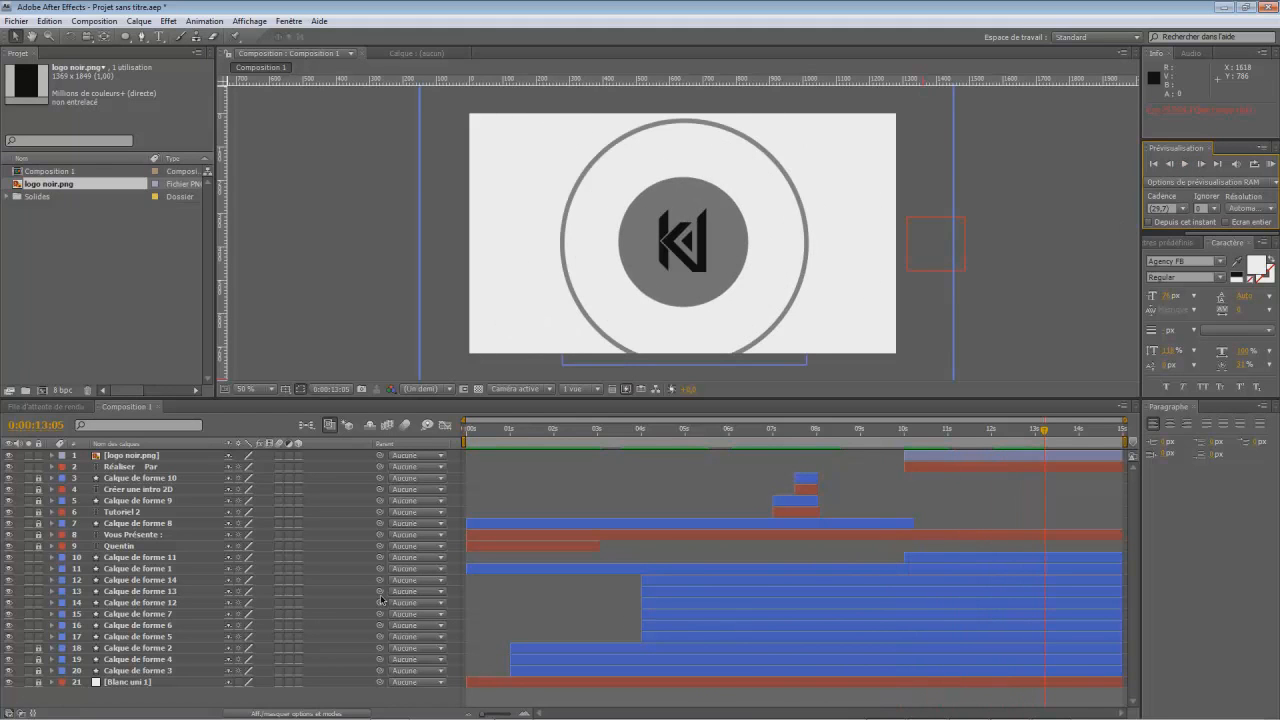
- Check the animation around 0:00:04:14 to 0:00:04:18 and select the stray ring around "Vous Présente :" to identify its layer
{"action": "left_click", "coordinate": [484, 572]}
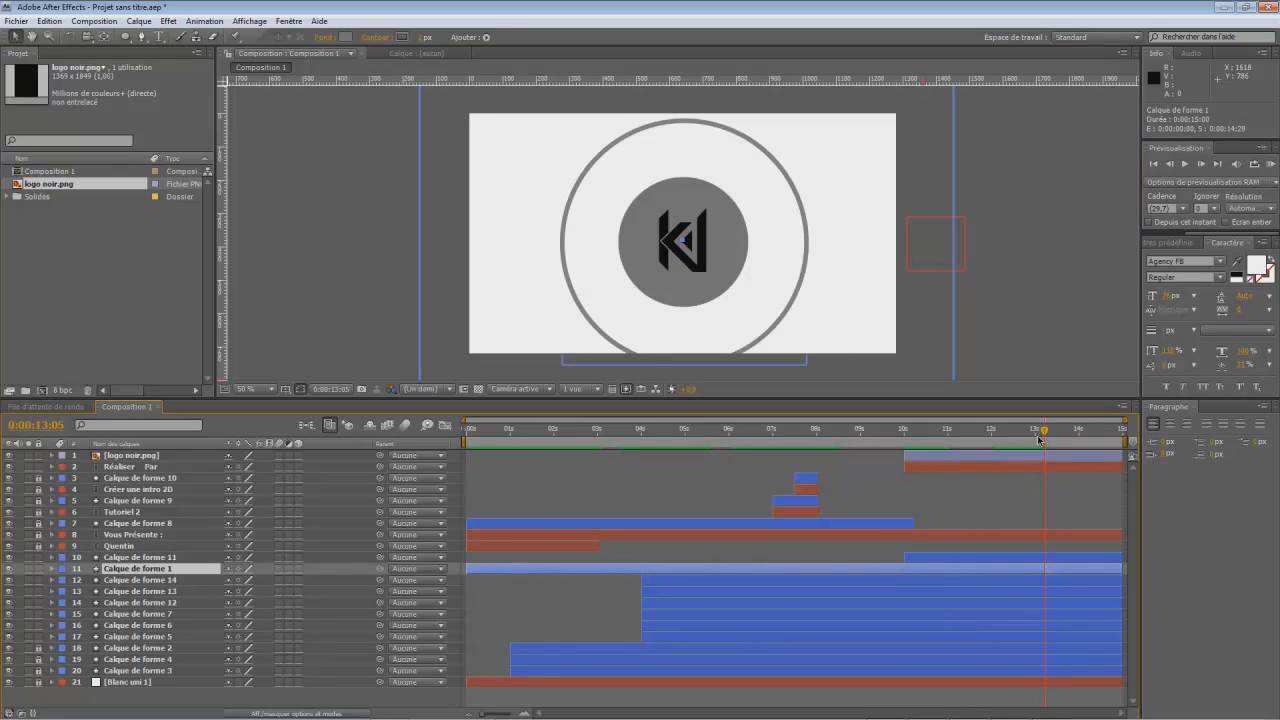
{"action": "left_click_drag", "start_coordinate": [1043, 432], "coordinate": [670, 490]}
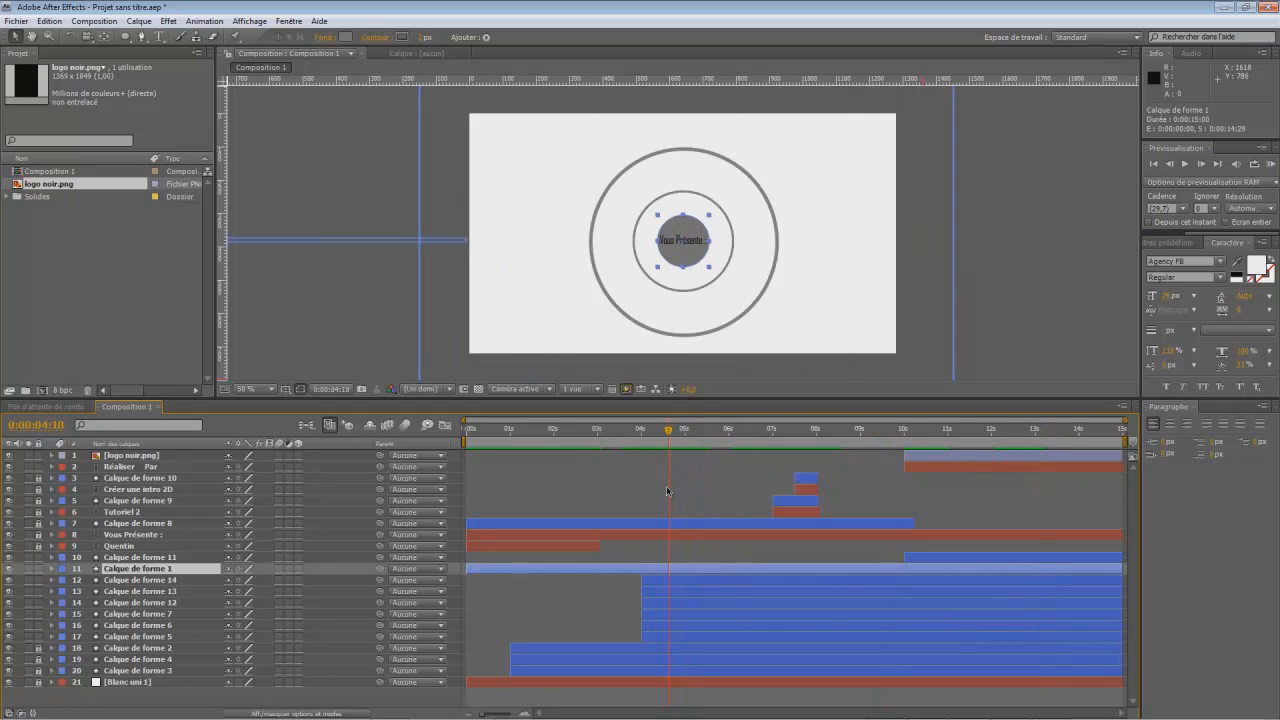
{"action": "left_click", "coordinate": [678, 291]}
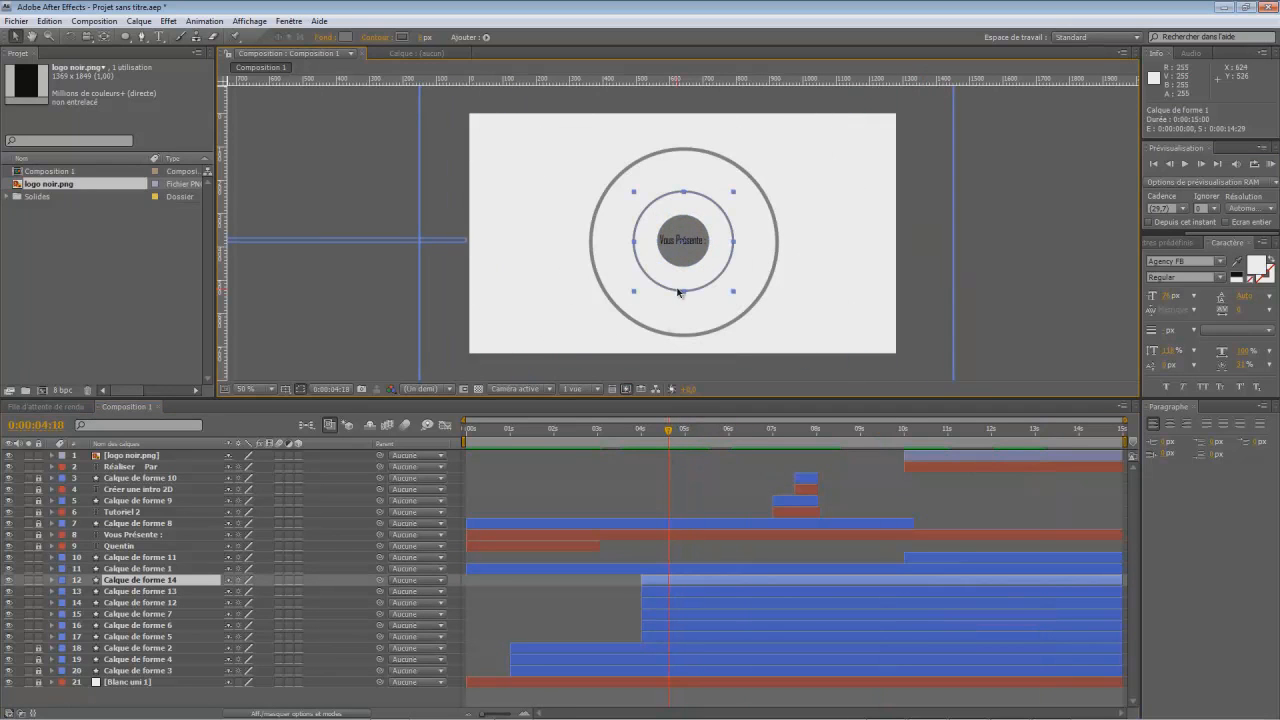
{"action": "left_click_drag", "start_coordinate": [668, 432], "coordinate": [662, 460]}
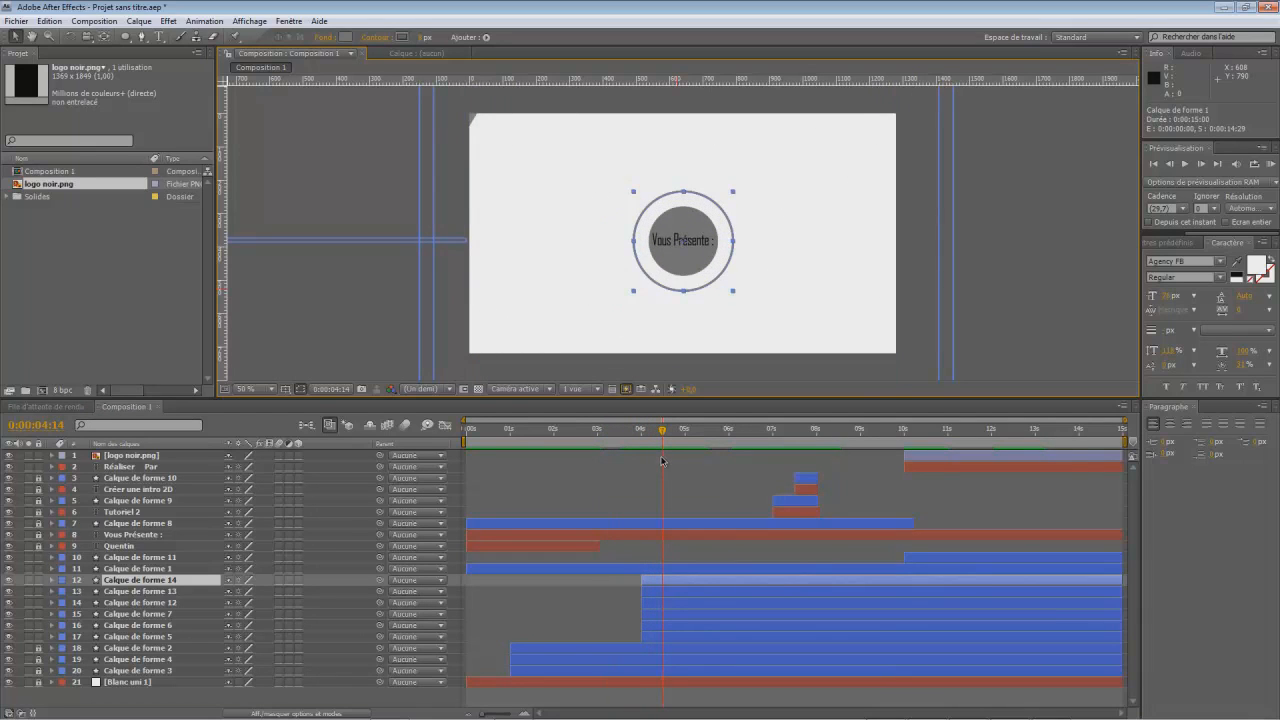
- Trim the start of Calque de forme 14 to 0:00:12:00 so the ring stays hidden before the logo sequence
{"action": "left_click_drag", "start_coordinate": [674, 460], "coordinate": [990, 473]}
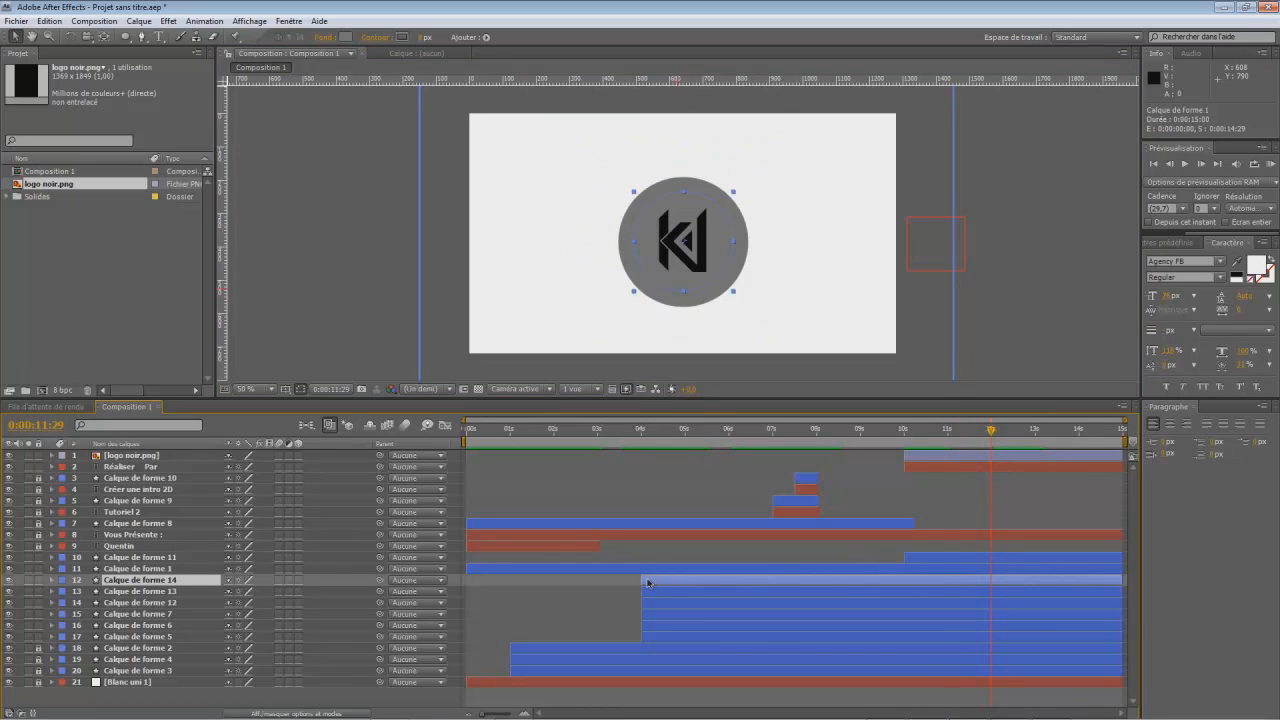
{"action": "left_click_drag", "start_coordinate": [642, 580], "coordinate": [645, 580]}
{"action": "right_click", "coordinate": [732, 581]}
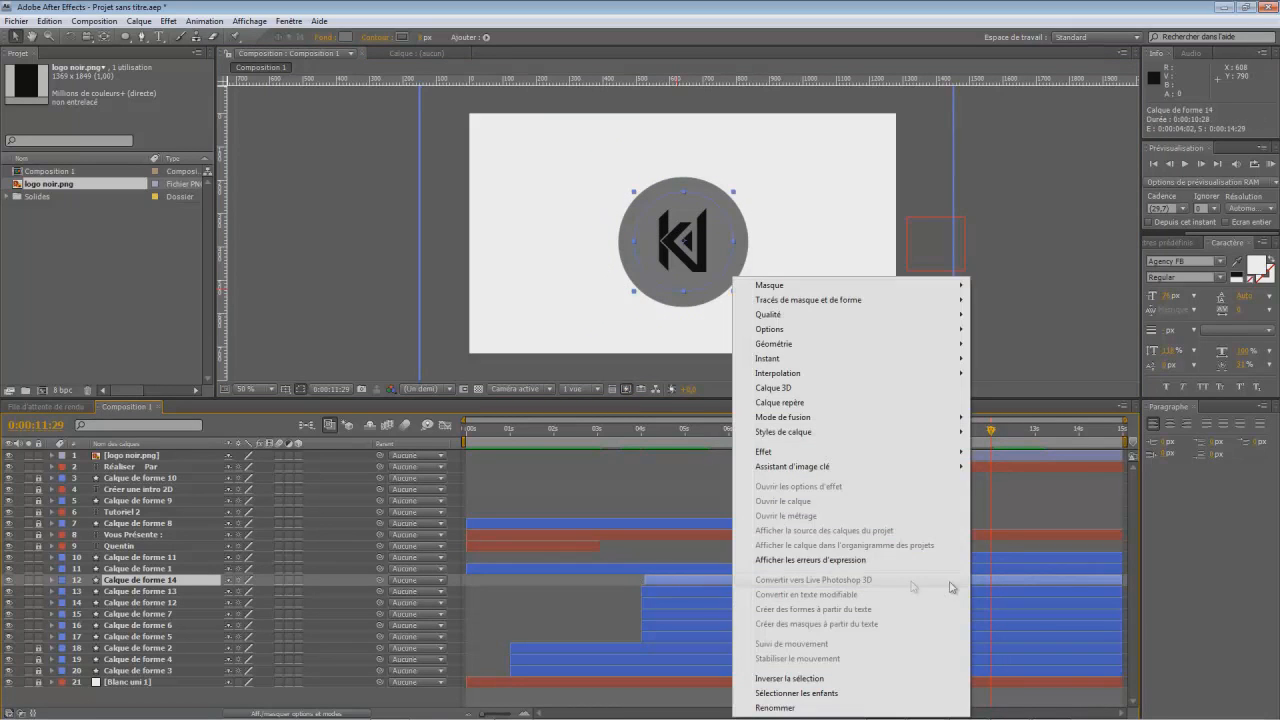
{"action": "left_click", "coordinate": [660, 583]}
{"action": "left_click_drag", "start_coordinate": [643, 580], "coordinate": [992, 583]}
- Trim the start of Calque de forme 13 to 0:00:11:29 and the start of Calque de forme 12 to 0:00:11:27
{"action": "left_click_drag", "start_coordinate": [928, 447], "coordinate": [989, 447]}
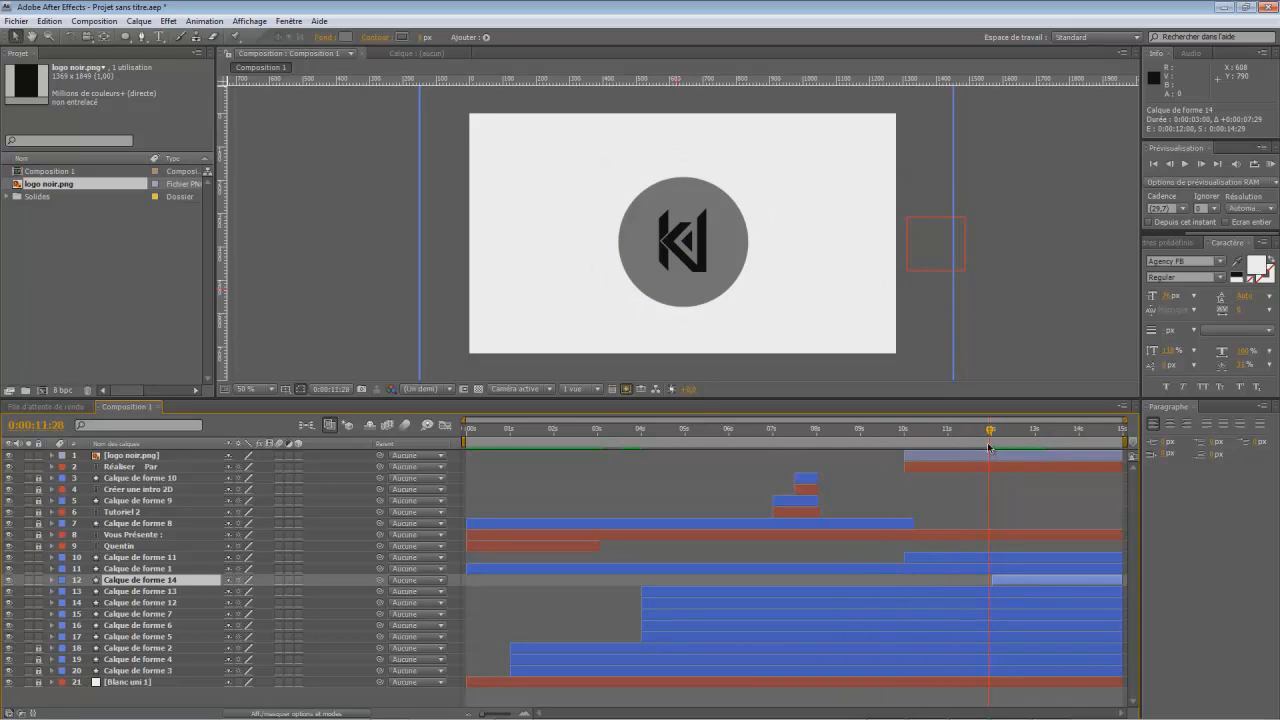
{"action": "left_click_drag", "start_coordinate": [641, 592], "coordinate": [988, 597]}
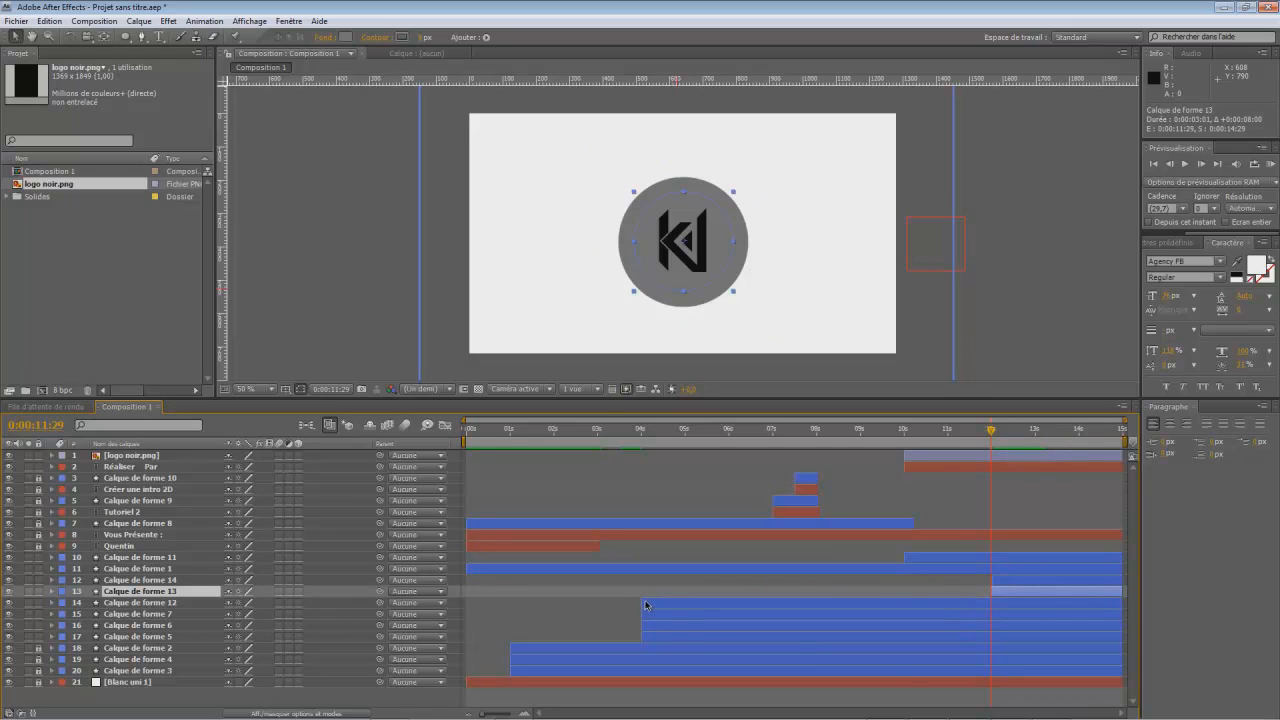
{"action": "left_click_drag", "start_coordinate": [643, 603], "coordinate": [997, 604]}
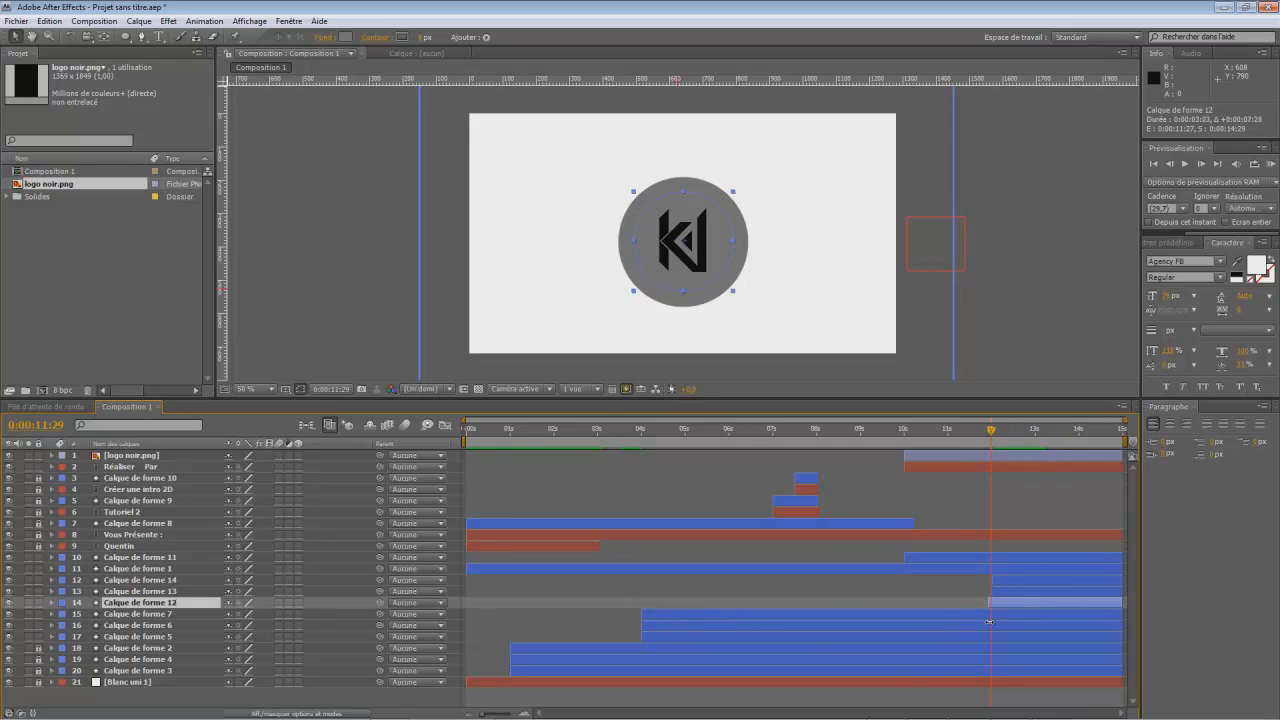
- Preview the composition from 0:00:00:00 to check the animation with the trimmed ring layers
{"action": "left_click_drag", "start_coordinate": [990, 438], "coordinate": [863, 497]}
{"action": "key", "text": "Home"}
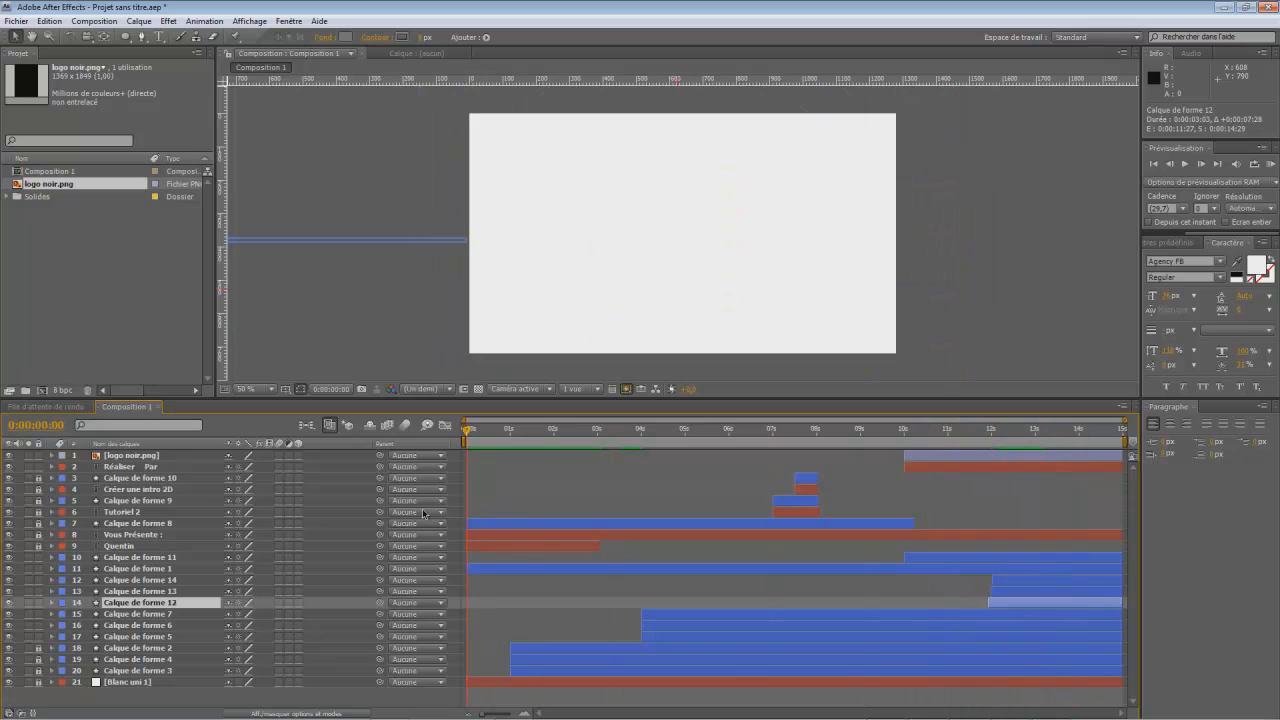
{"action": "left_click", "coordinate": [1185, 164]}
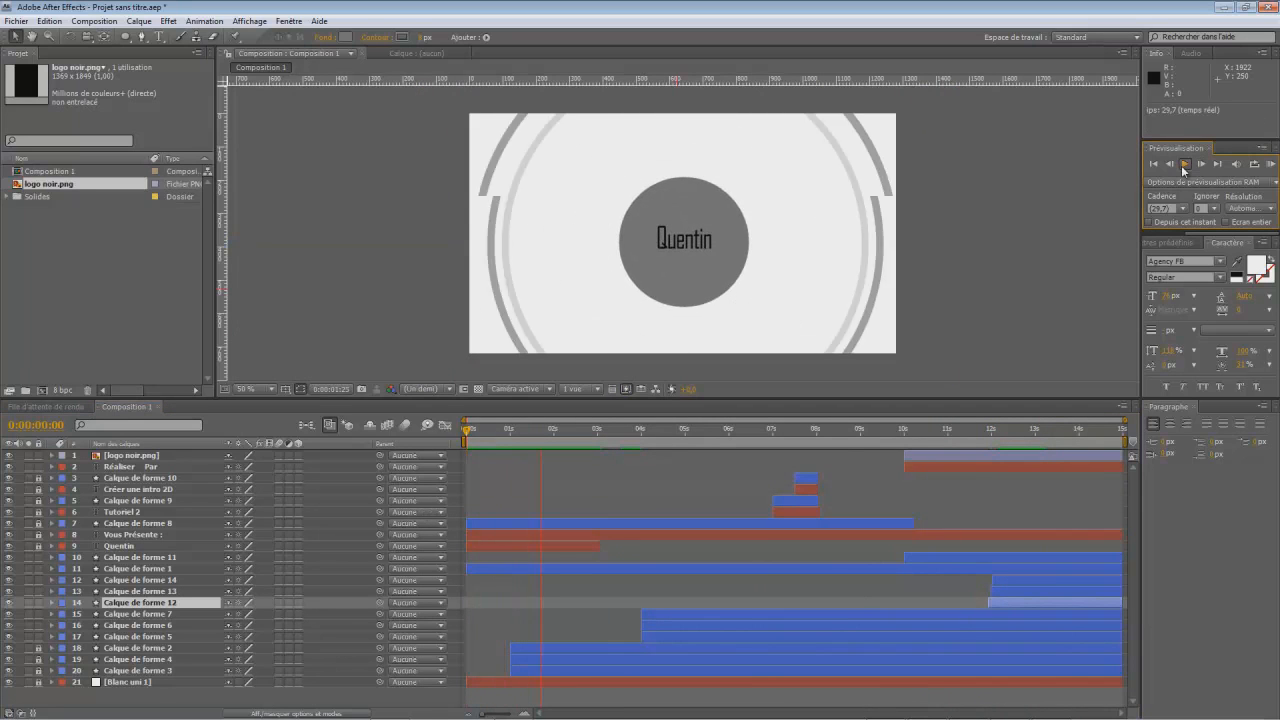